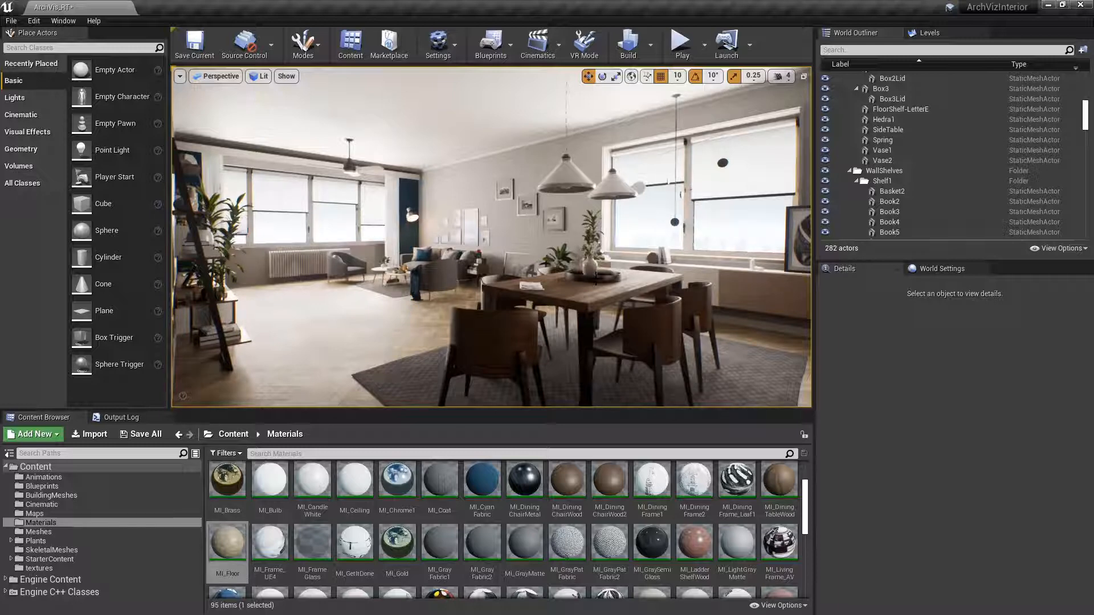
Run the console command "stat fps" to toggle the frame rate display in the viewport.
key(grave)
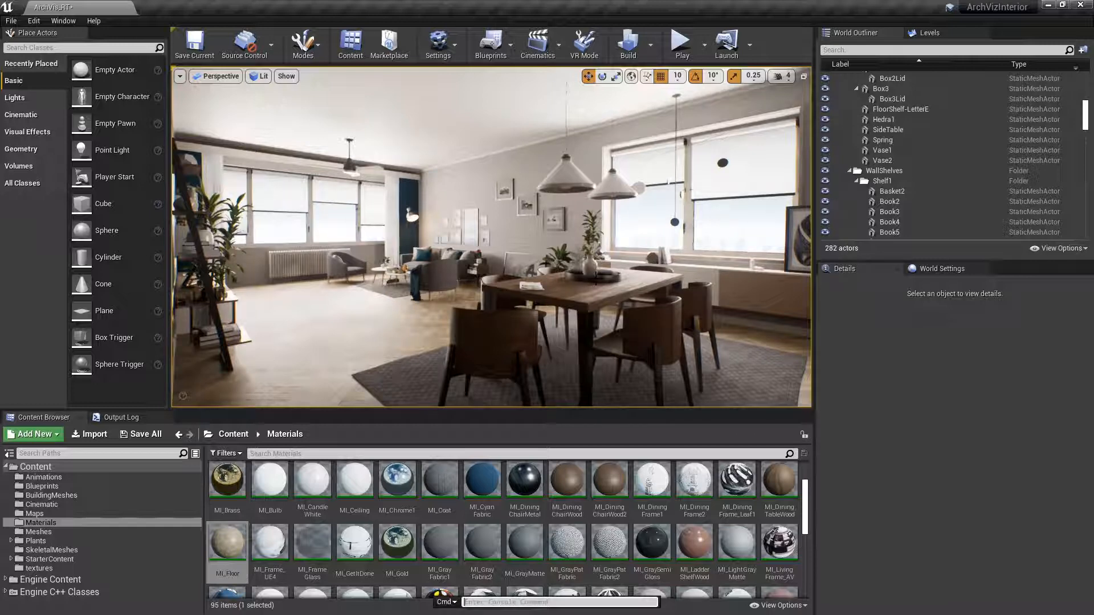
text(stat)
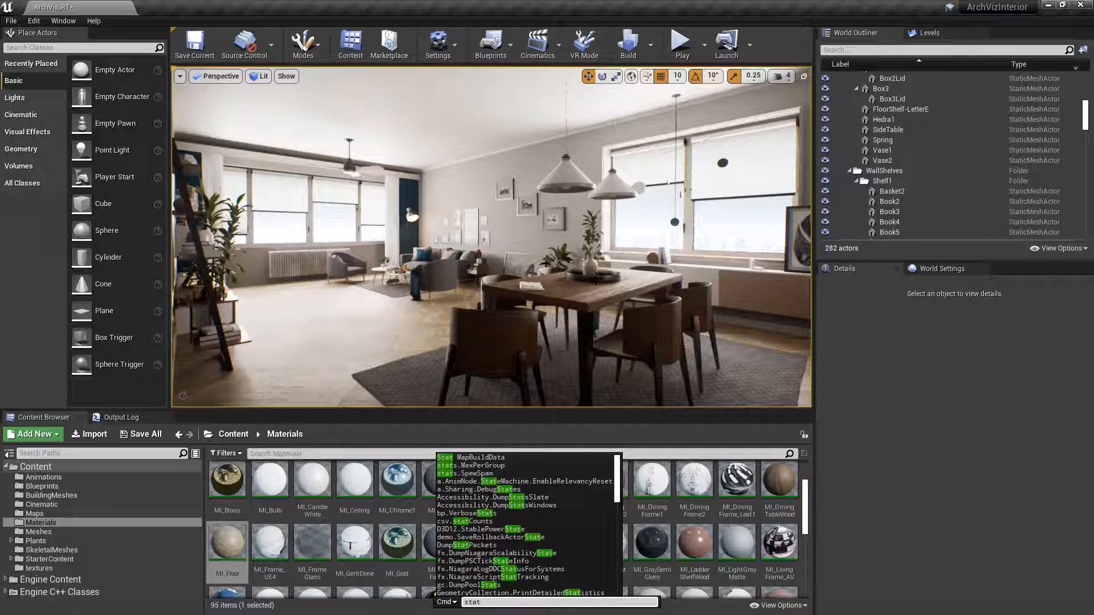
text( fps)
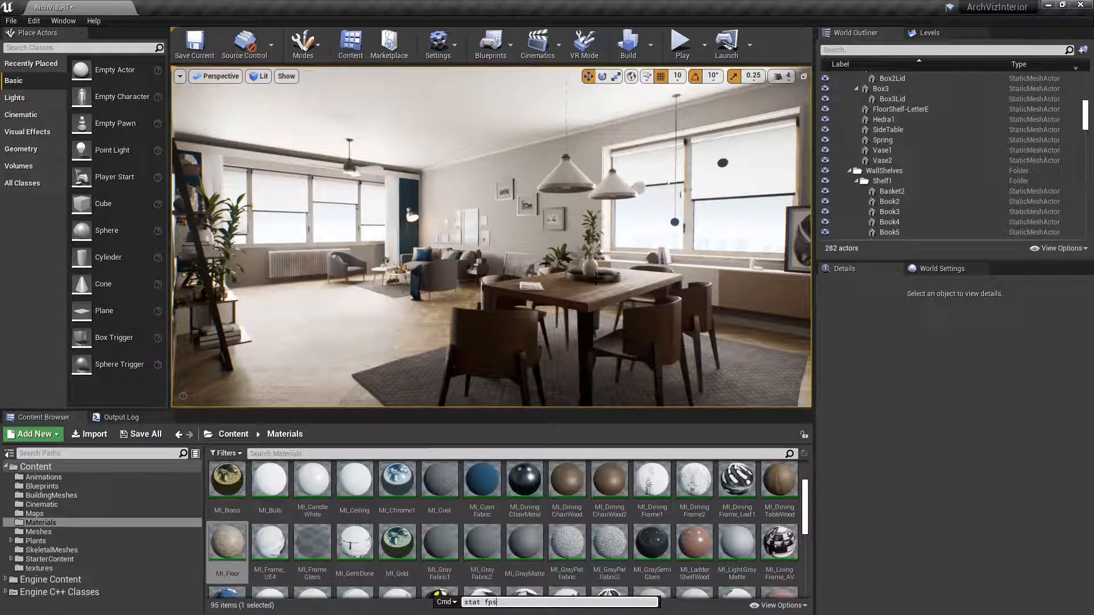
key(Return)
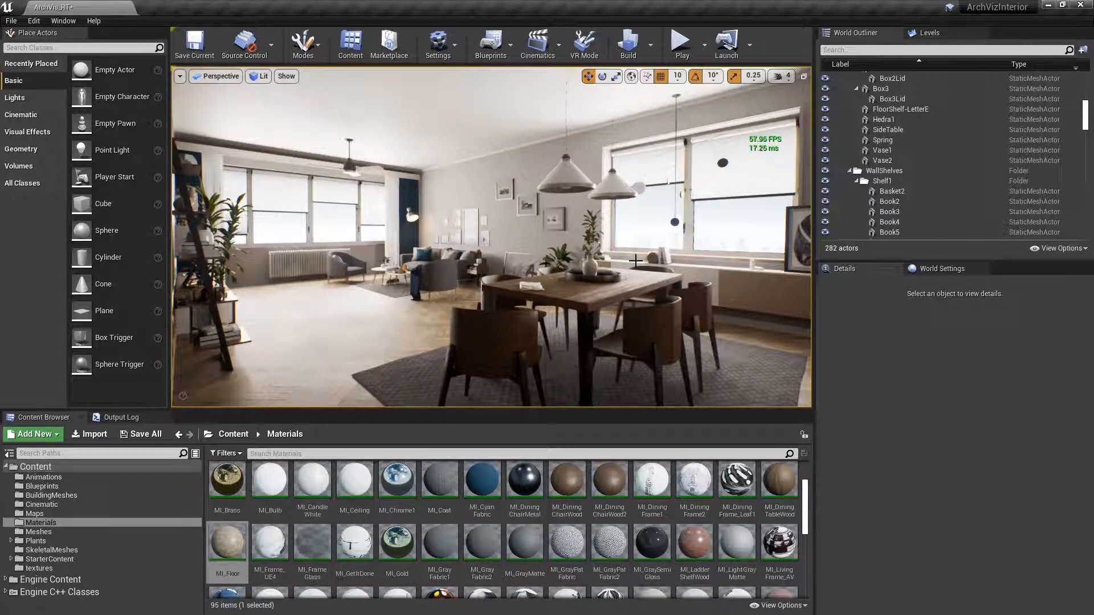
Run the console command "stat unit" to display frame timing statistics, and cancel the pending autosave.
key(grave)
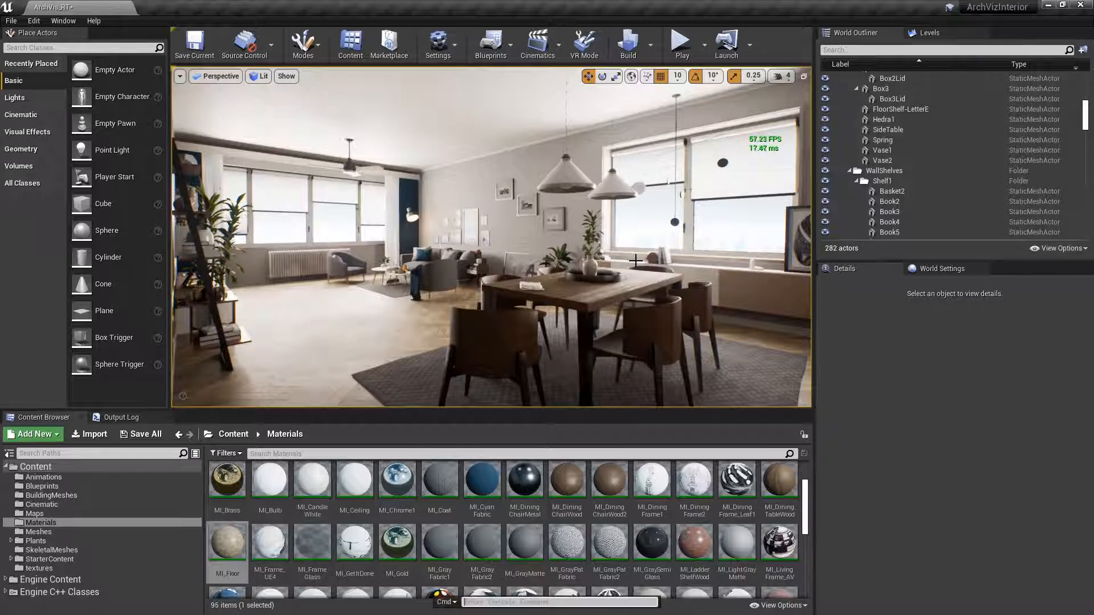
text(stat unit)
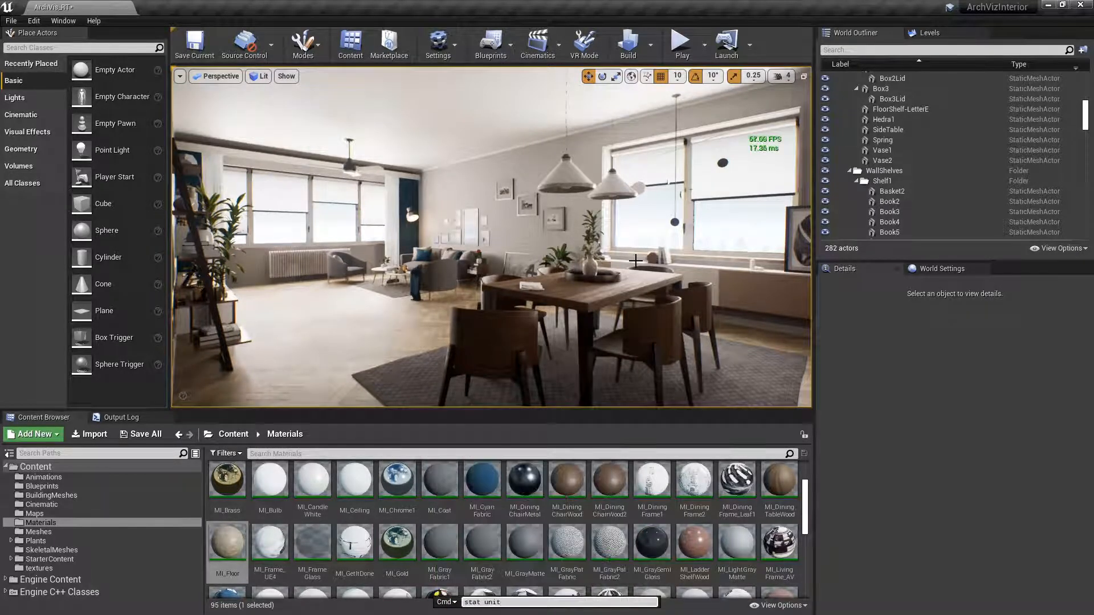
key(Return)
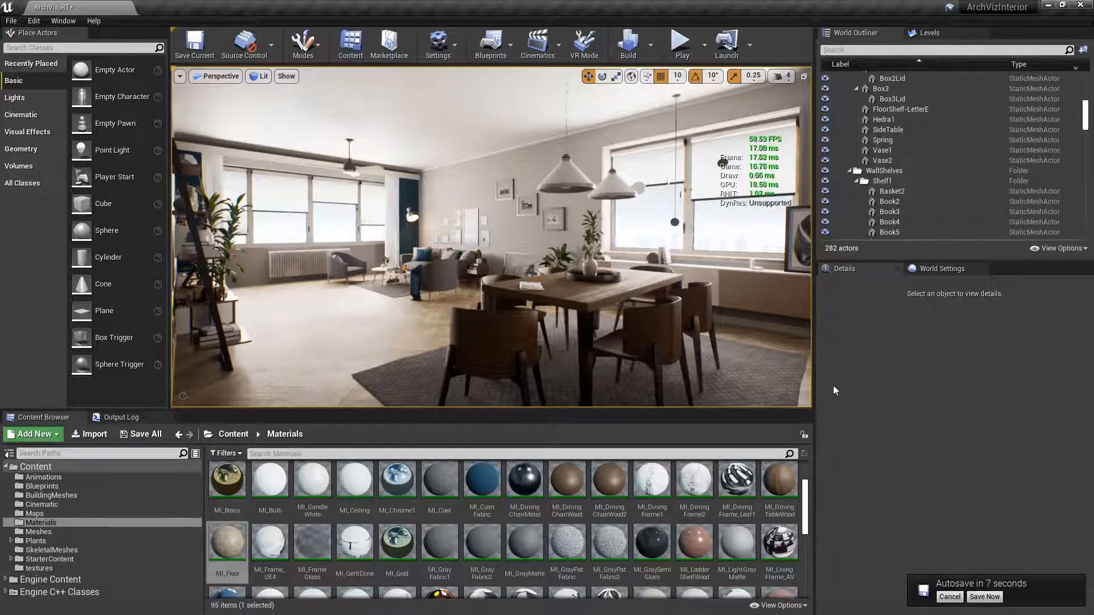
click(949, 596)
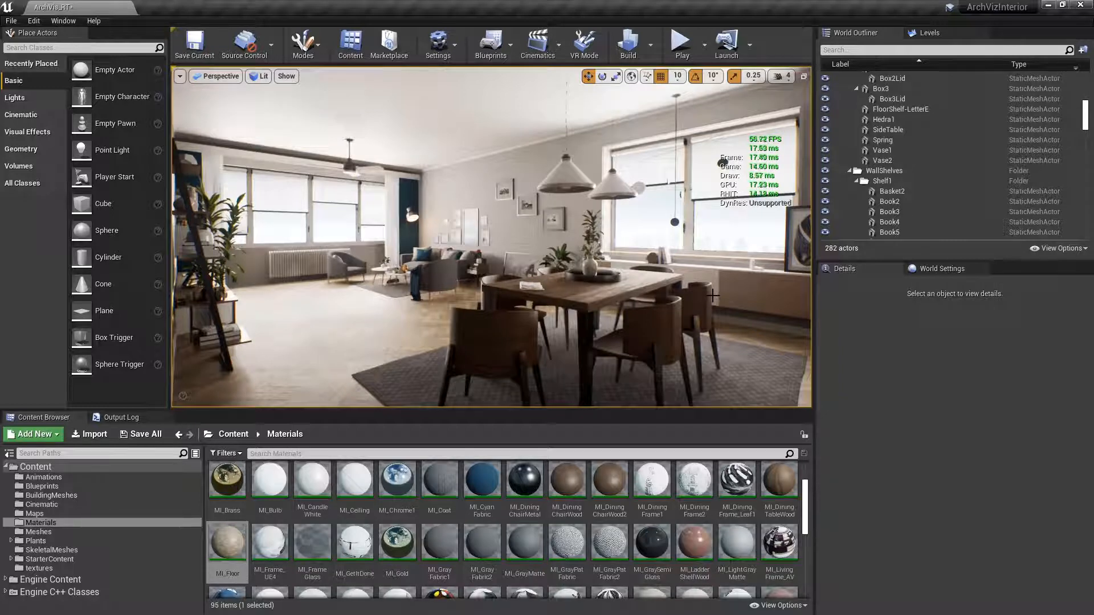
Disable ray-traced materials with the console command r.RayTracing.EnableMaterials 0.
key(grave)
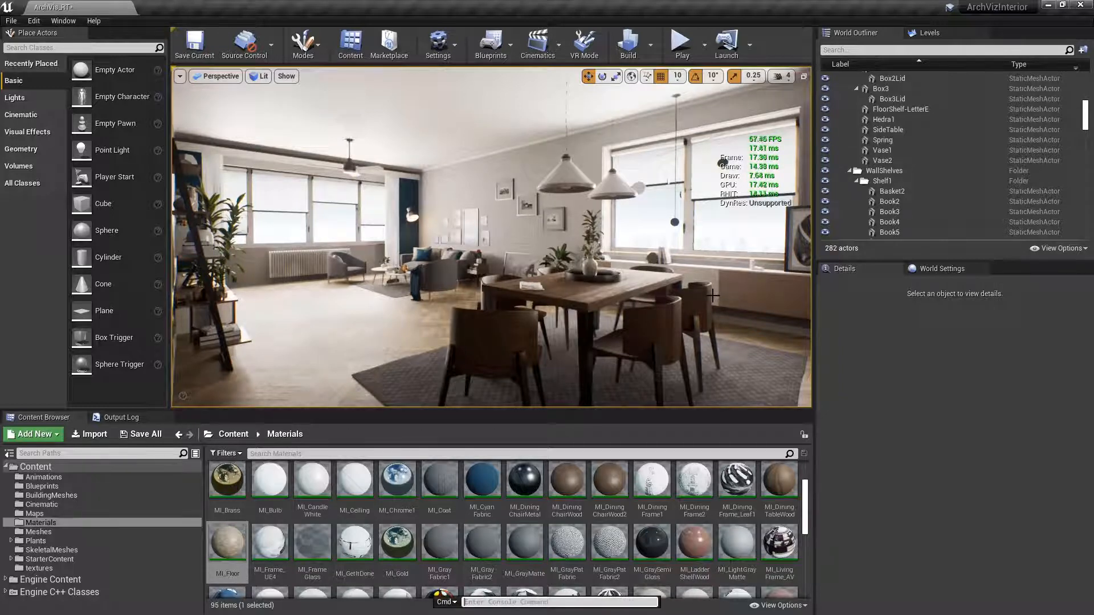
text(r.ray)
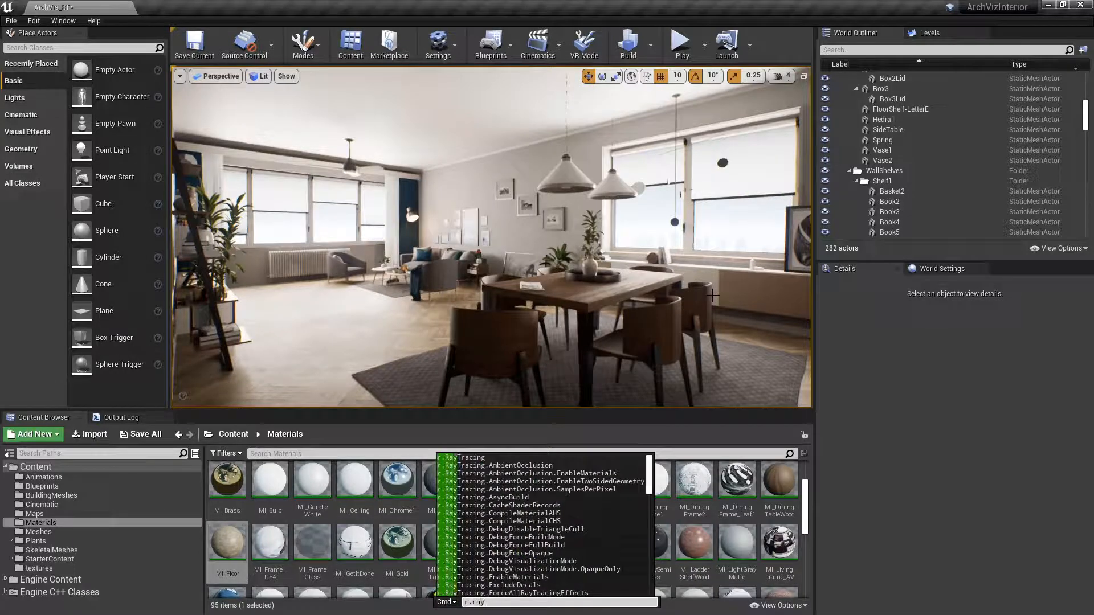
text(tracing)
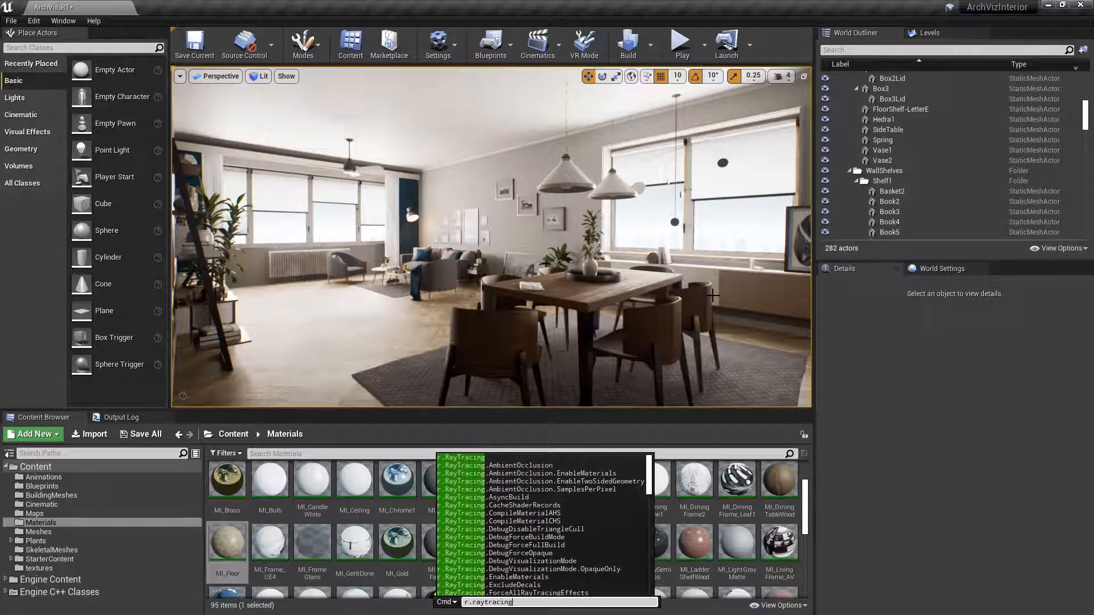
text(.enable)
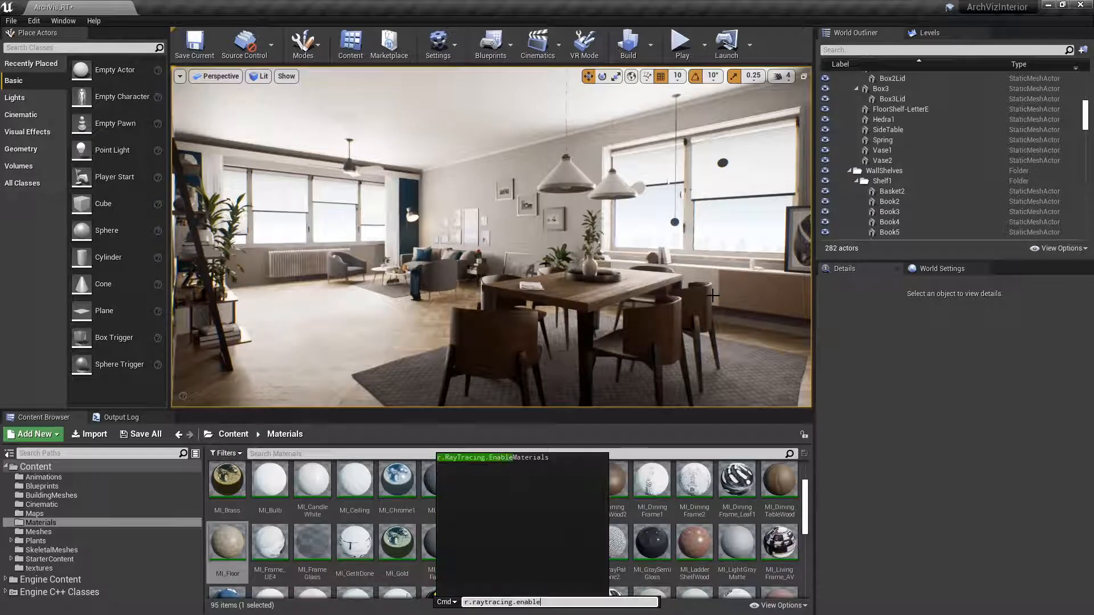
key(Tab)
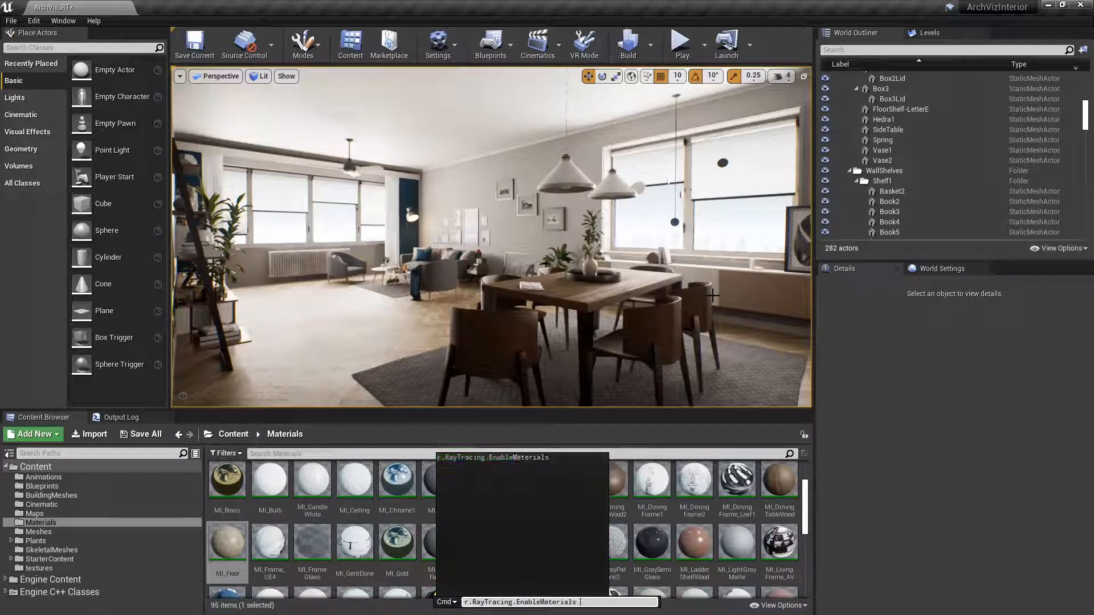
text(0)
key(Return)
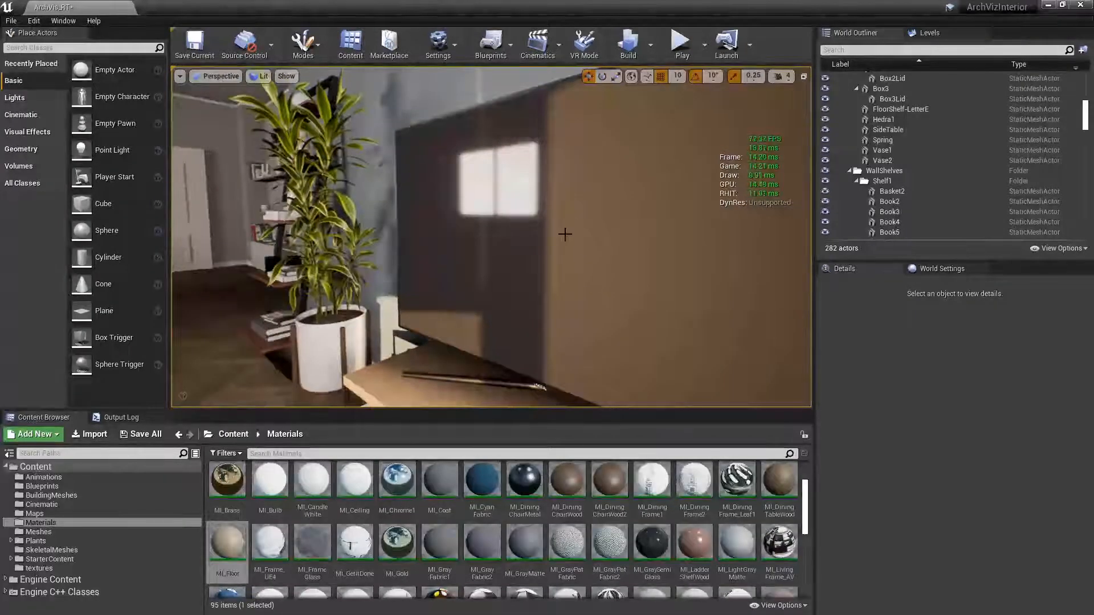
With the television's reflections in view, re-enable ray-traced materials using the console command r.RayTracing.EnableMaterials 1.
right_drag(545, 270, 593, 268)
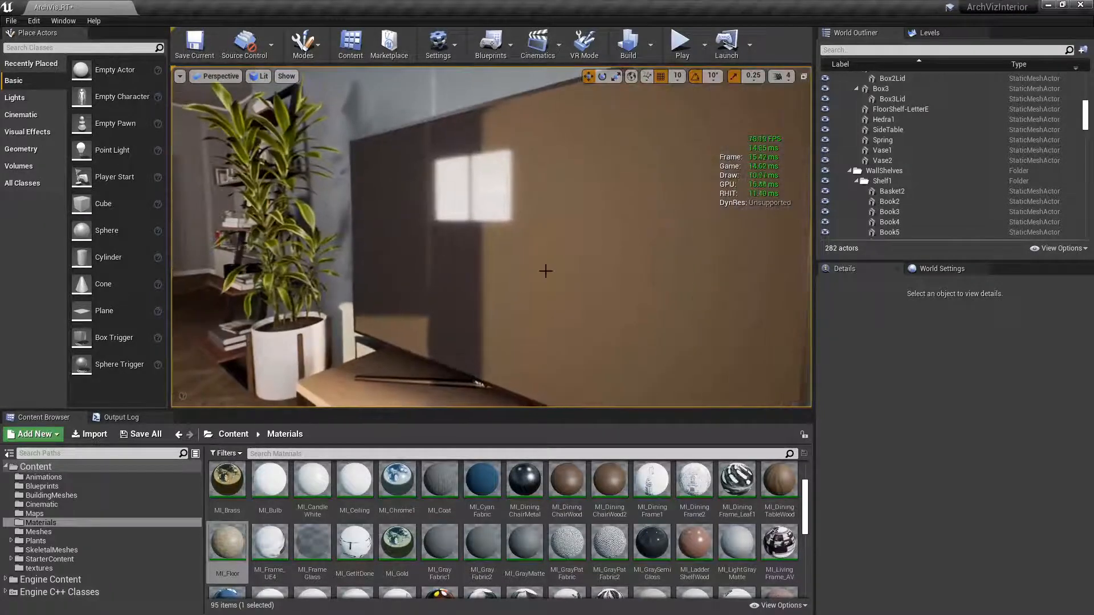
key(grave)
key(Up)
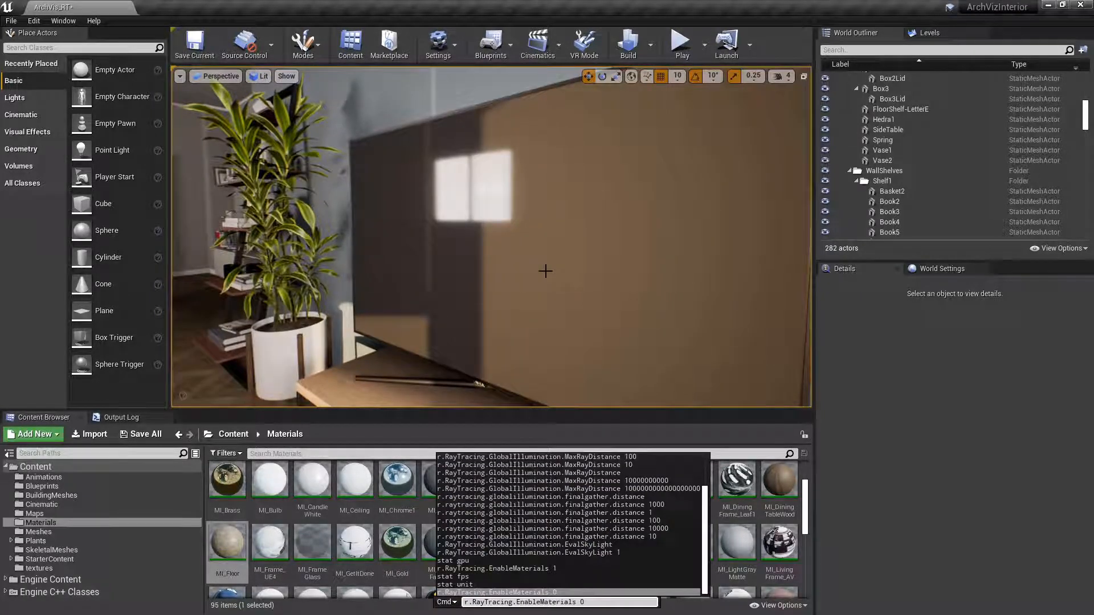
key(BackSpace)
text(1)
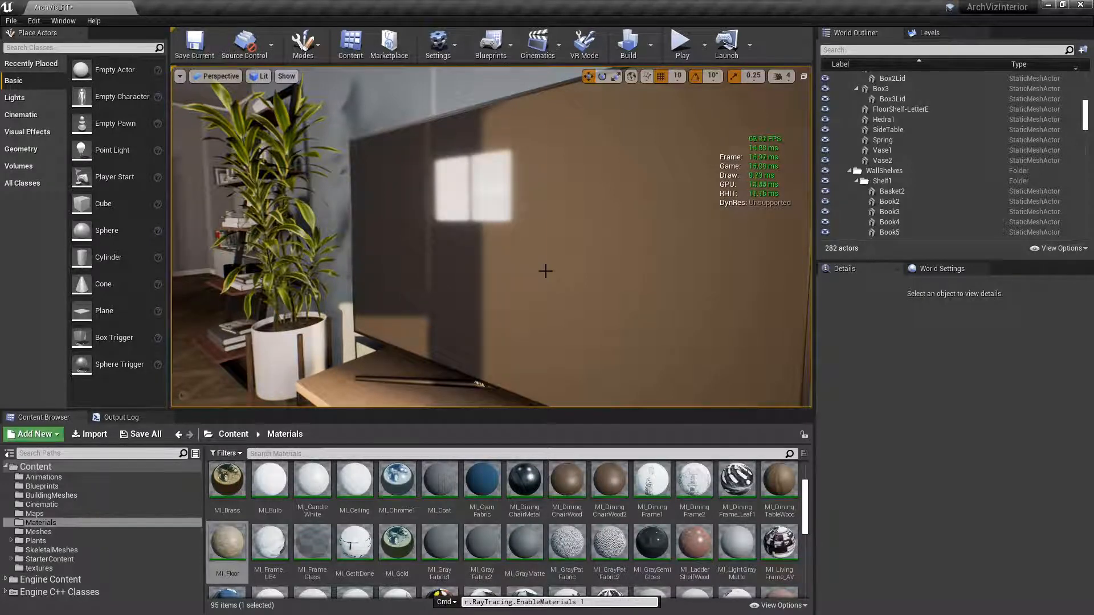
key(Return)
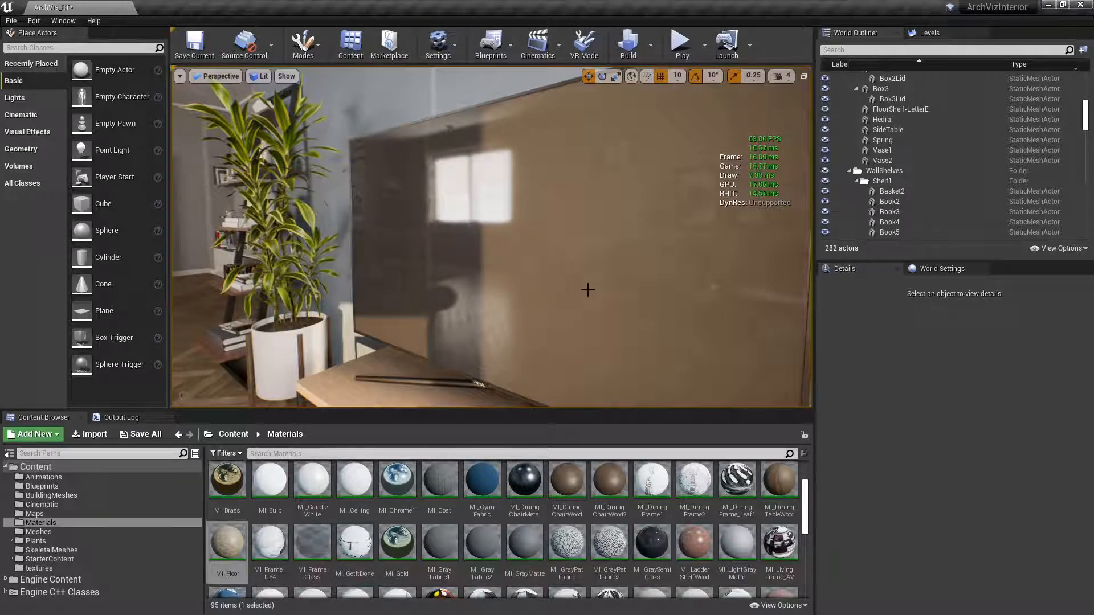
Select the SM_Floor mesh in the dining room and open its MI_Floor material instance for editing.
right_drag(587, 290, 609, 318)
click(654, 400)
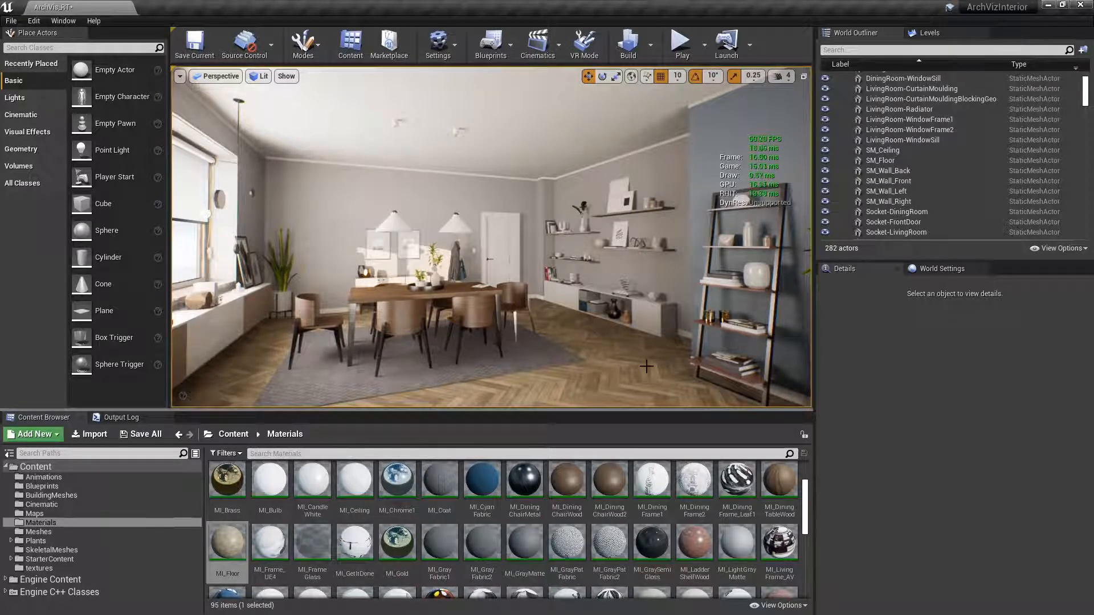
click(627, 358)
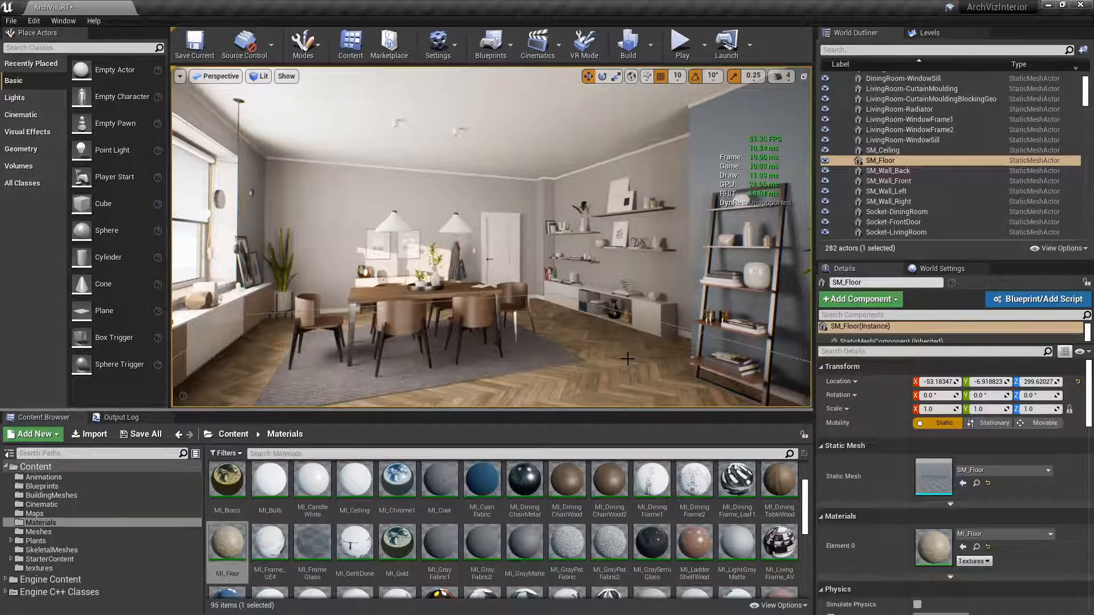
double_click(934, 545)
Open M_RTMasterMaterial, the parent material of MI_Floor, from the instance's general properties.
scroll(870, 375, down, 2)
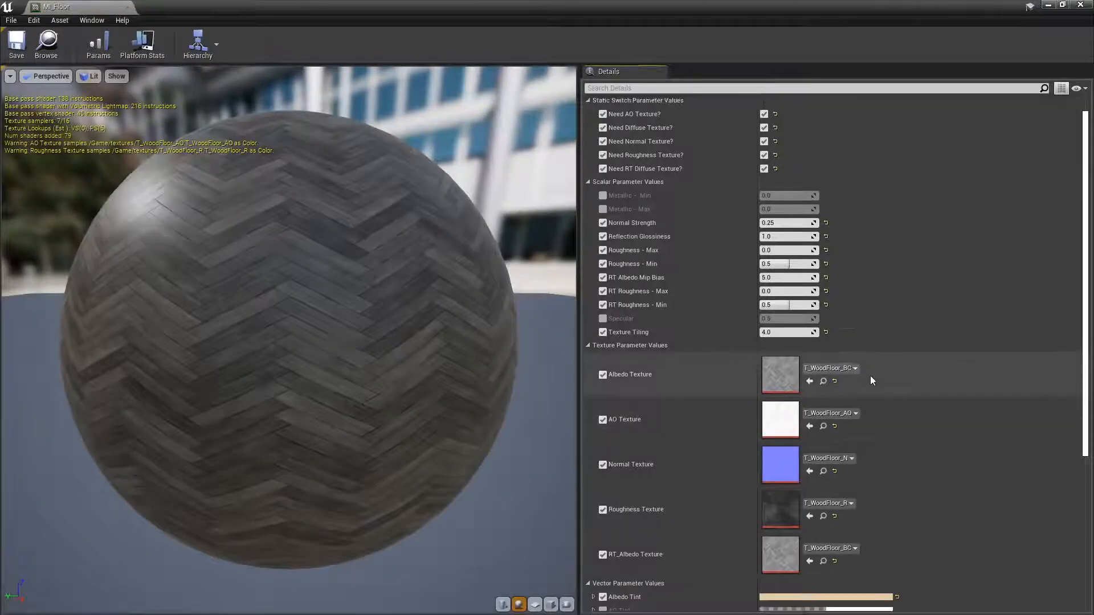
scroll(870, 375, down, 5)
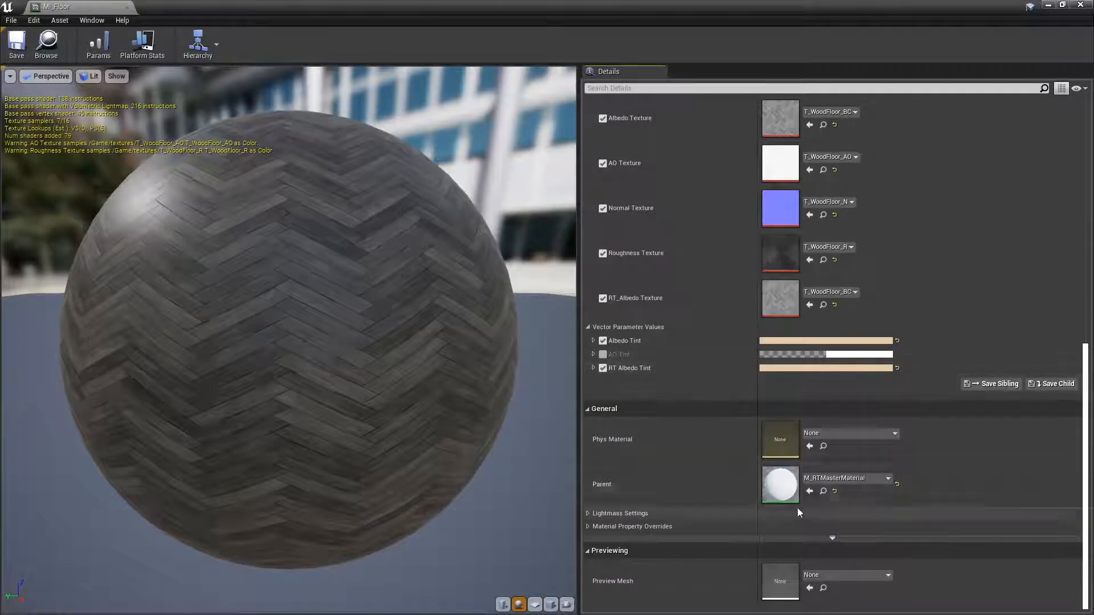
double_click(780, 481)
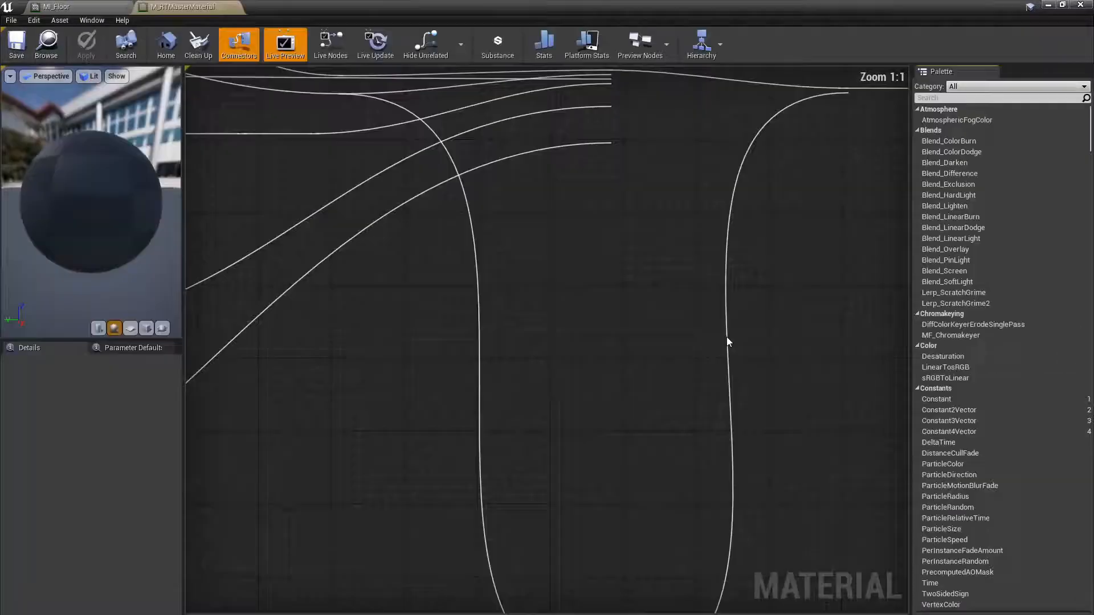
Examine how the two MakeMaterialAttributes nodes feed the Normal and RayTraced inputs of RayTracingQualitySwitchReplace.
right_drag(289, 278, 511, 256)
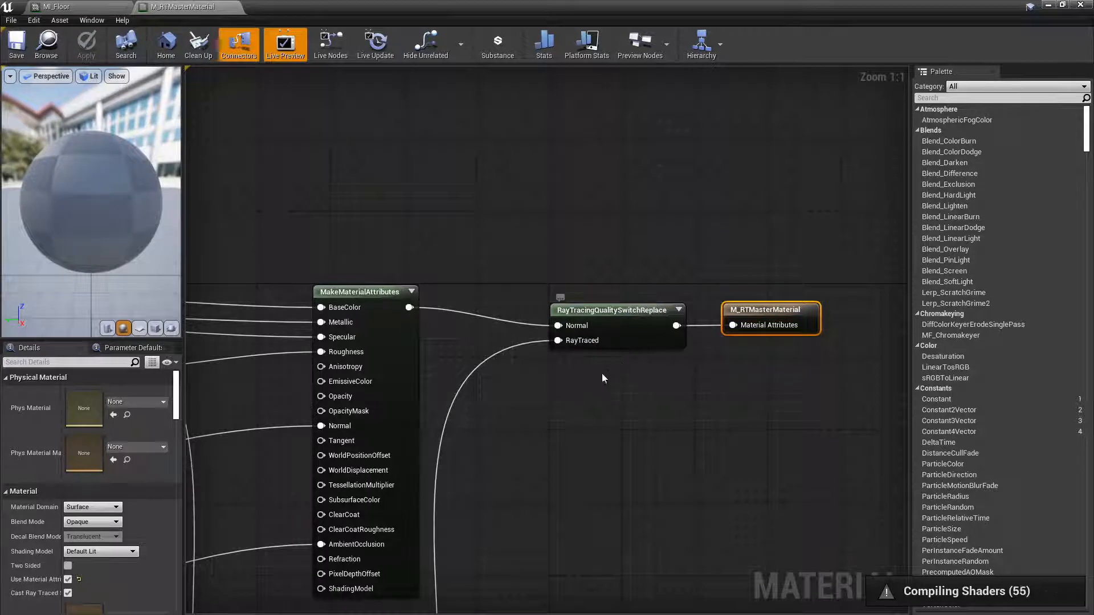
scroll(570, 409, down, 4)
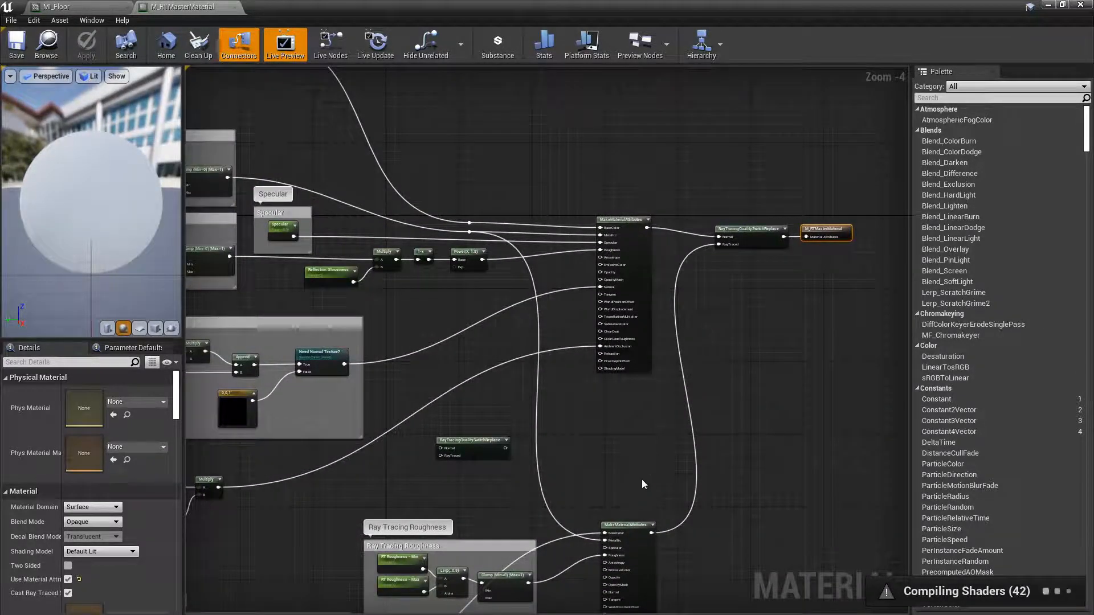
right_drag(634, 536, 622, 454)
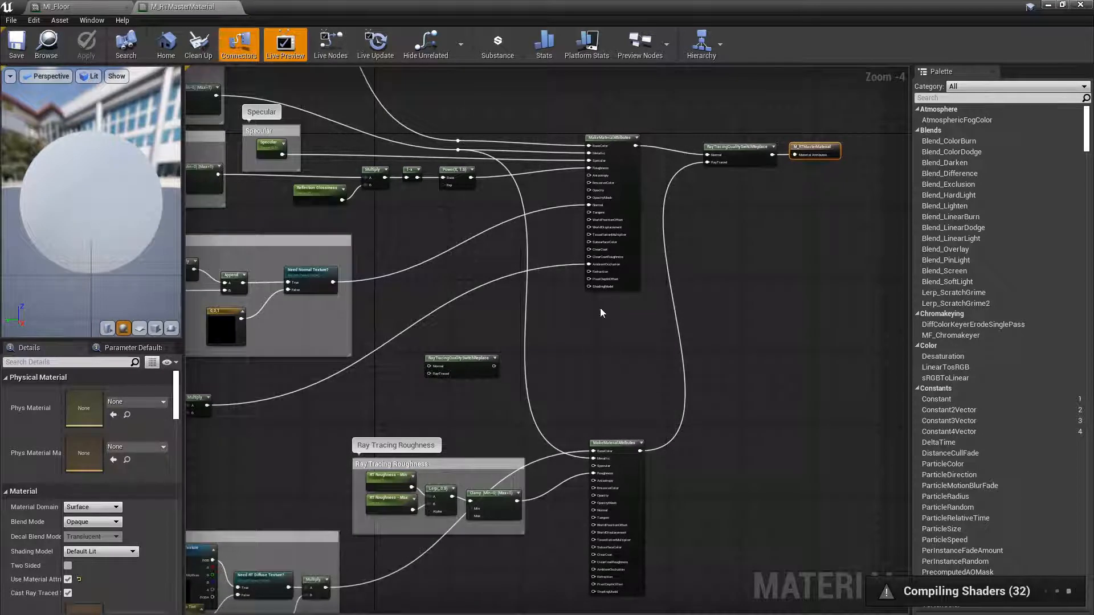
scroll(588, 335, up, 3)
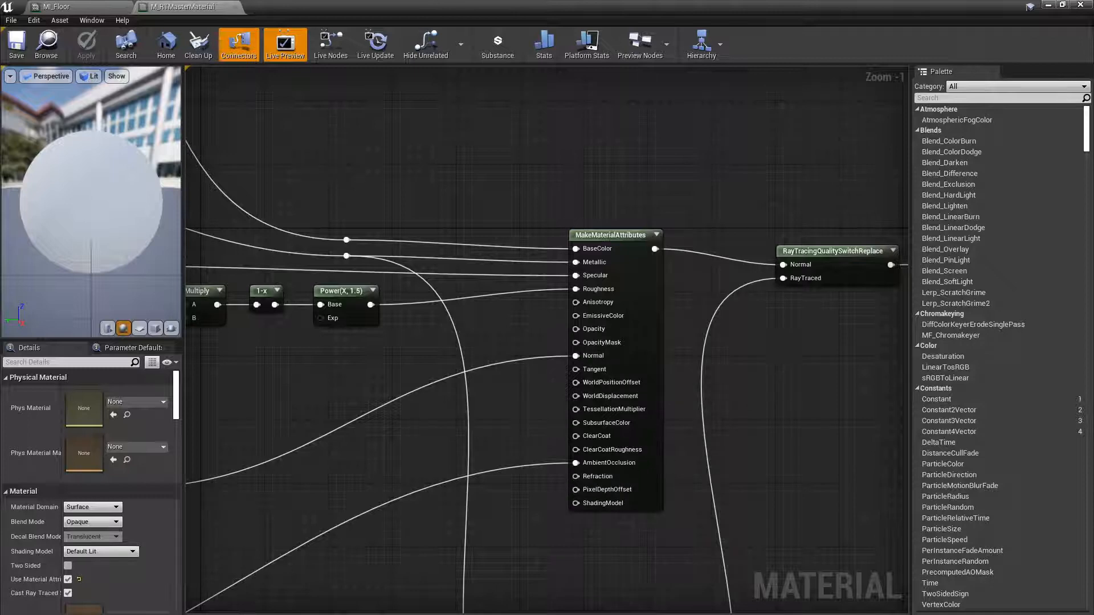
right_drag(720, 291, 576, 364)
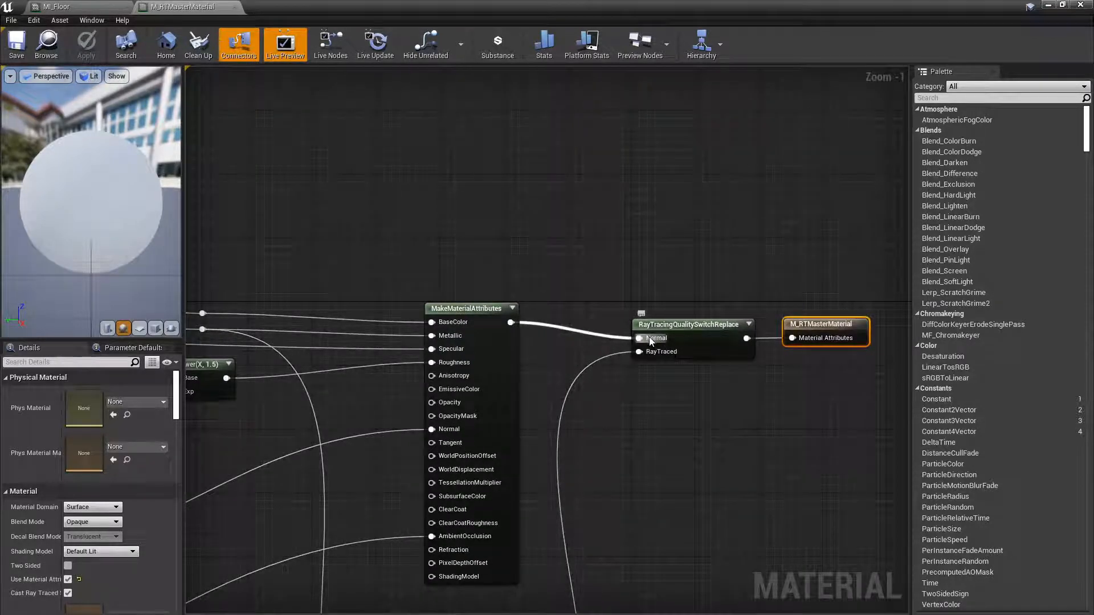
Add a trial RayTracingQualitySwitch node below the existing connected switch, and delete it again.
right_click(650, 426)
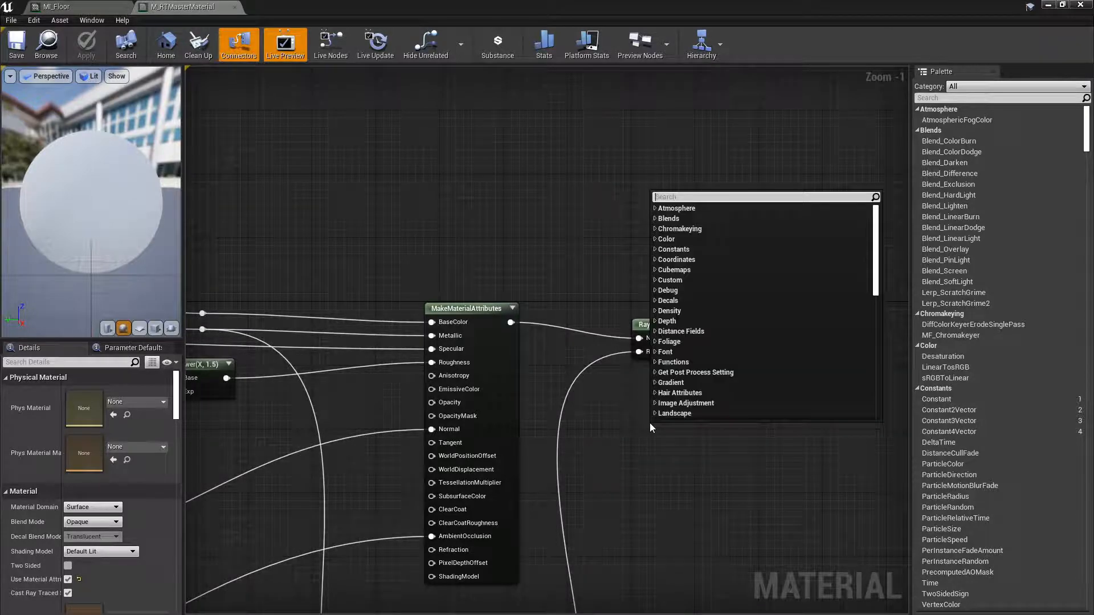
text(raytracing)
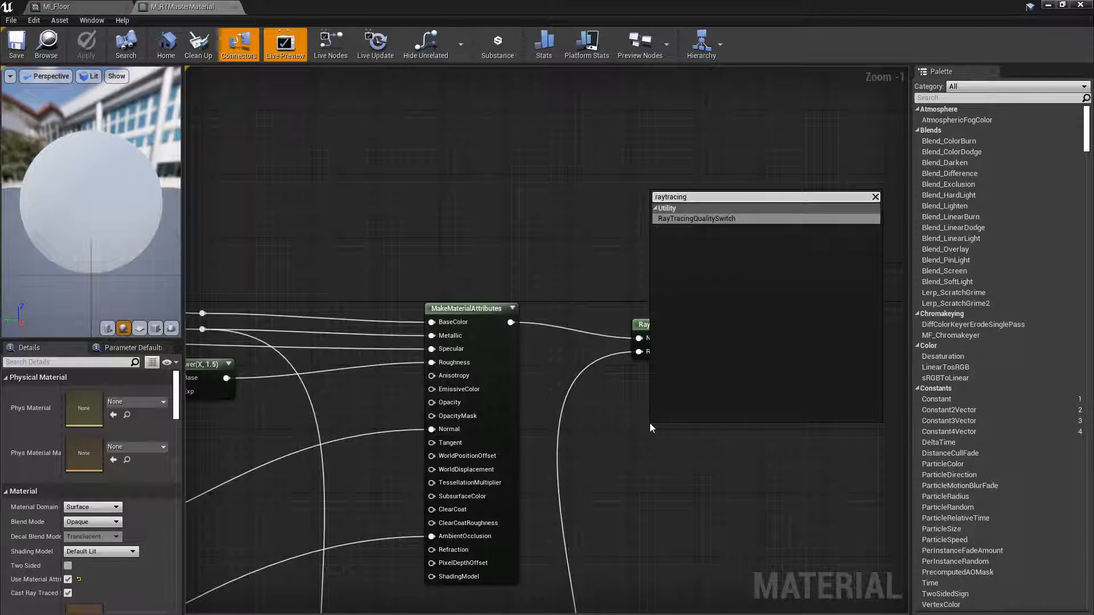
click(703, 220)
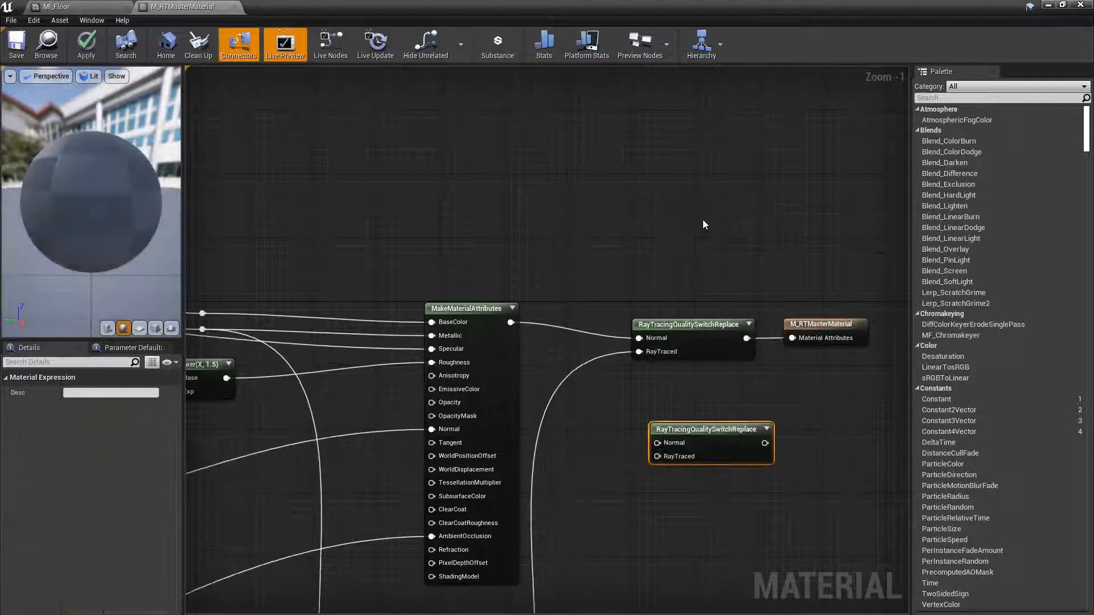
drag(724, 436, 713, 403)
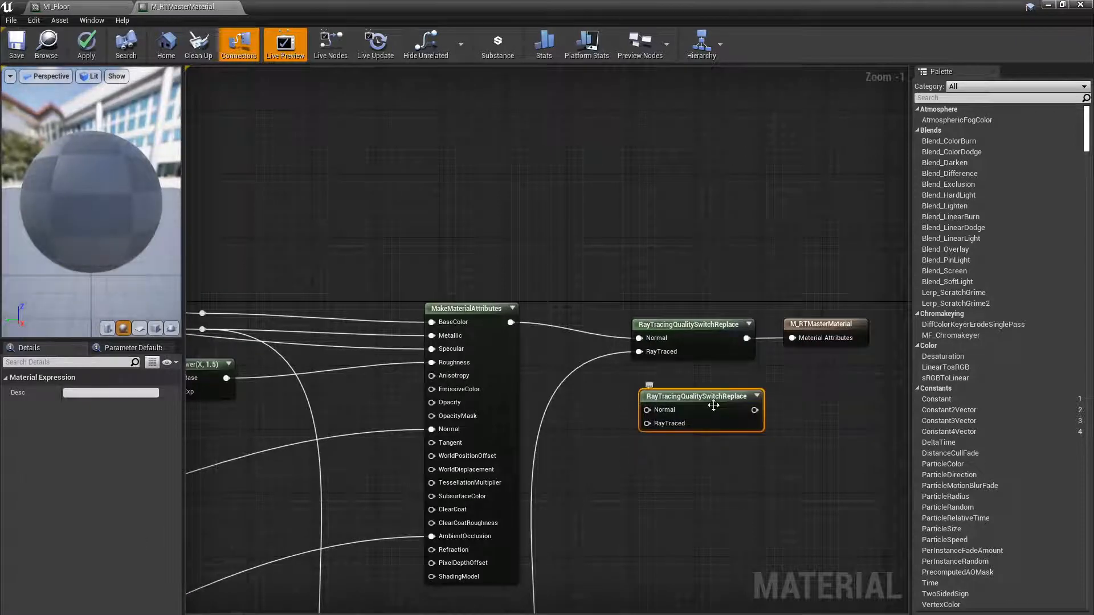
key(Delete)
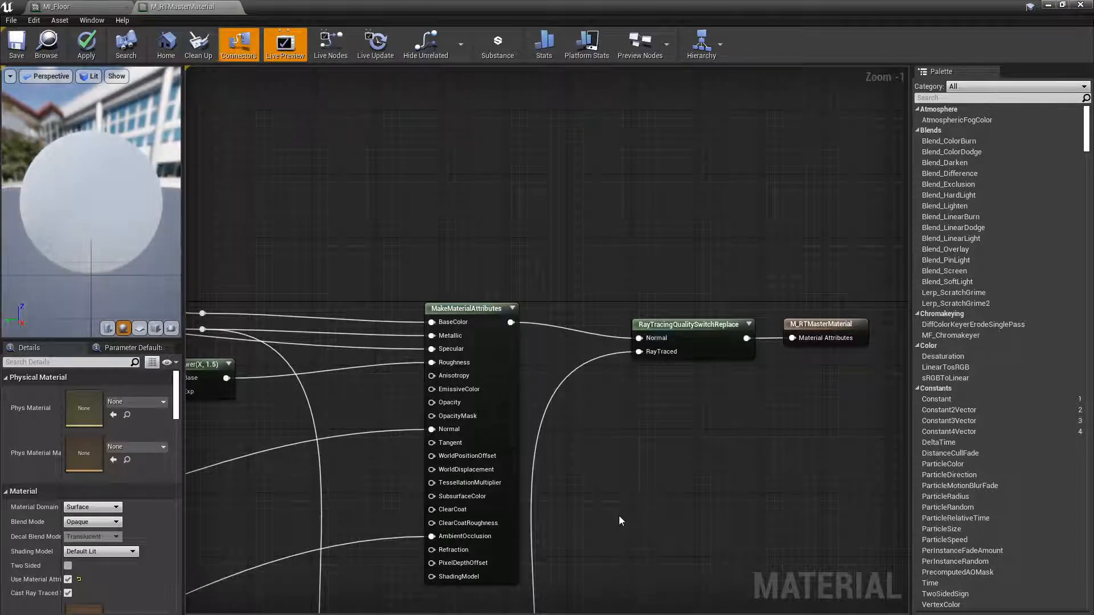
Trace the quality switch's RayTraced input back to its MakeMaterialAttributes node and the Ray Tracing Roughness group.
right_drag(620, 520, 635, 303)
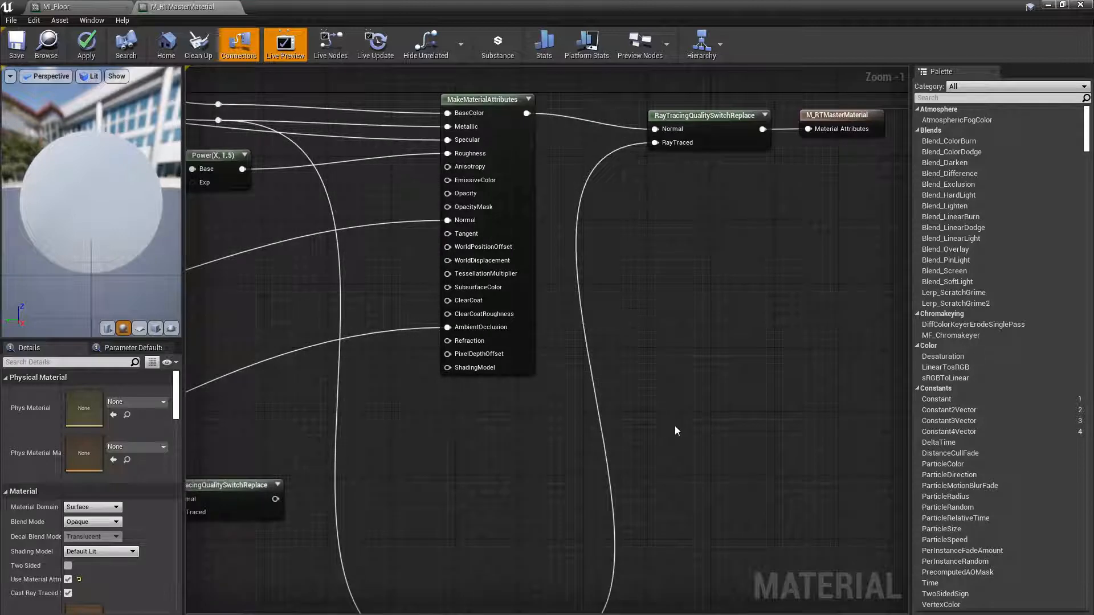
right_drag(666, 501, 704, 334)
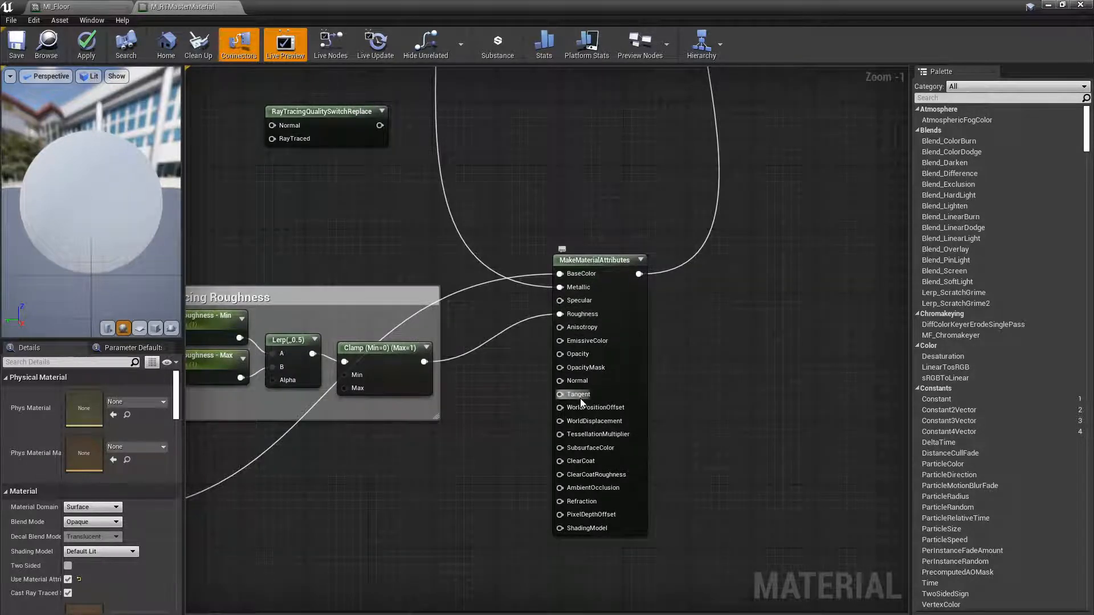
right_drag(686, 162, 649, 237)
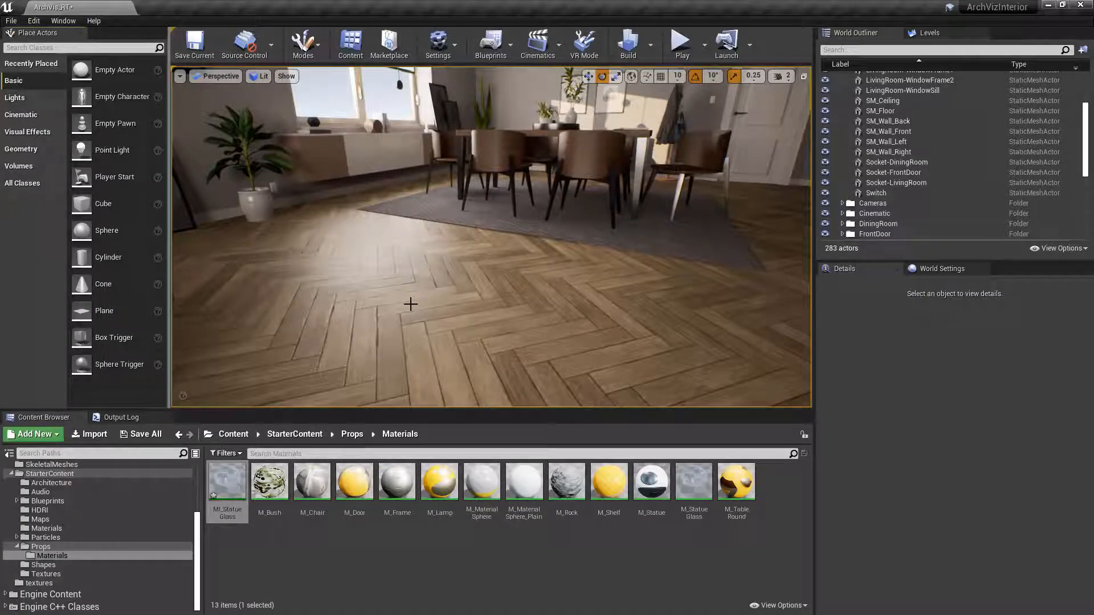
Place a Cube on the wood floor in front of the dining table and raise it along its vertical axis.
drag(82, 203, 500, 336)
mouse_move(629, 322)
right_down()
mouse_move(575, 450)
mouse_move(599, 342)
mouse_move(630, 322)
right_up()
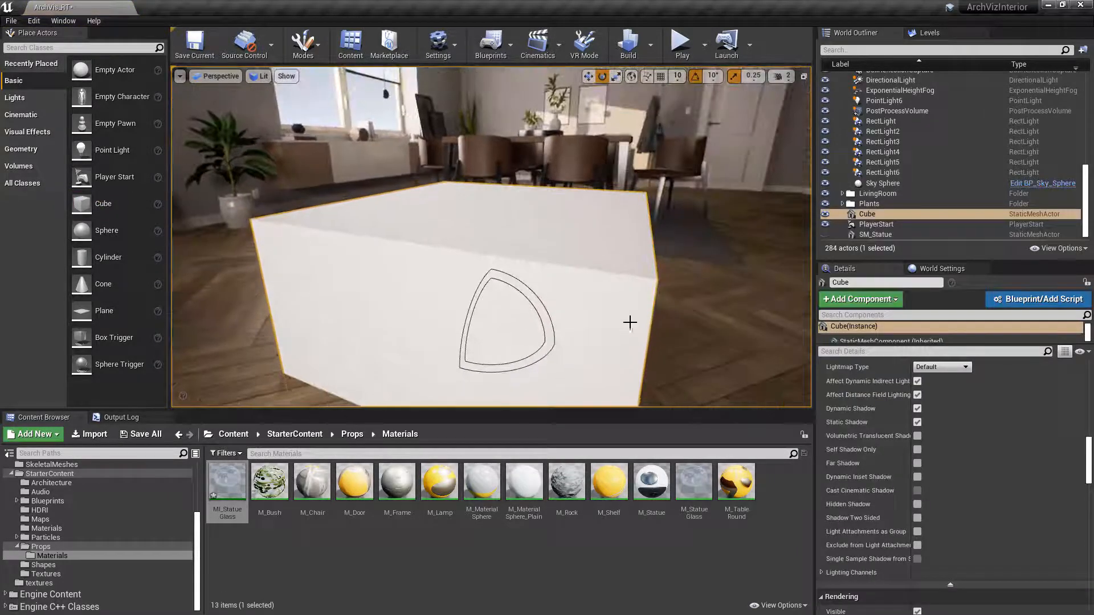
key(w)
drag(493, 292, 493, 157)
Apply the M_Metal_Chrome material from StarterContent/Materials to the cube.
click(47, 528)
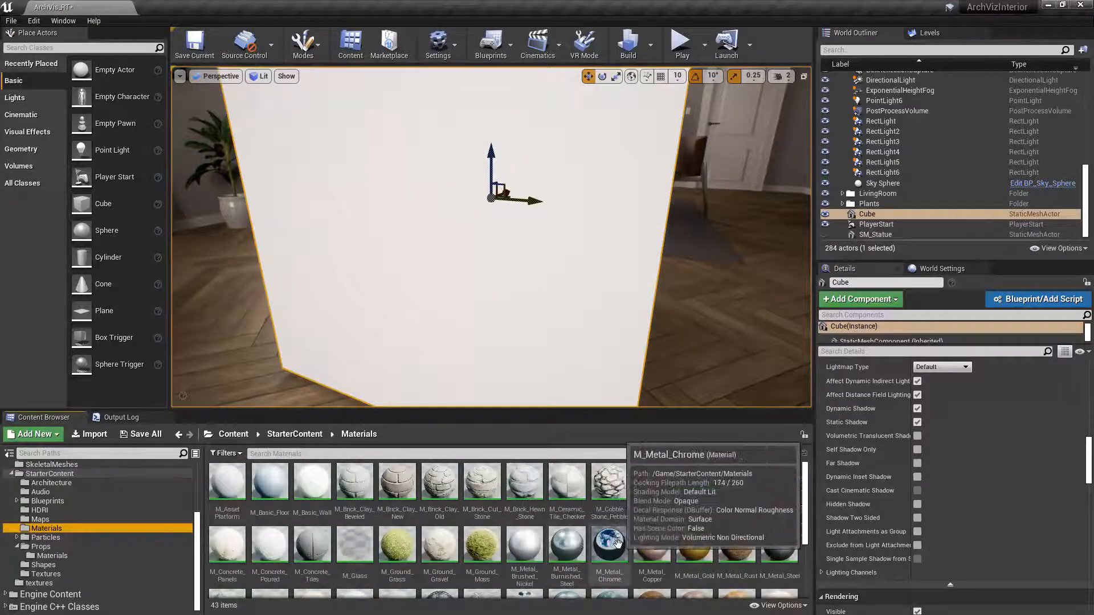
drag(617, 544, 473, 289)
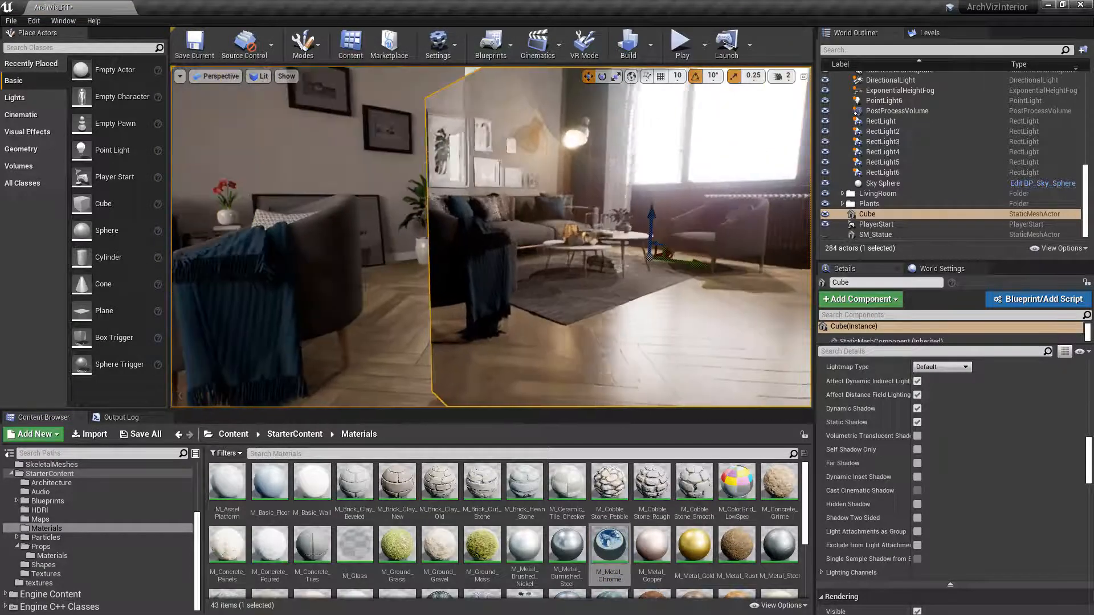
Compare the wood floor's detail with its ray-traced reflection along the chrome cube's lower edge.
right_drag(473, 288, 567, 279)
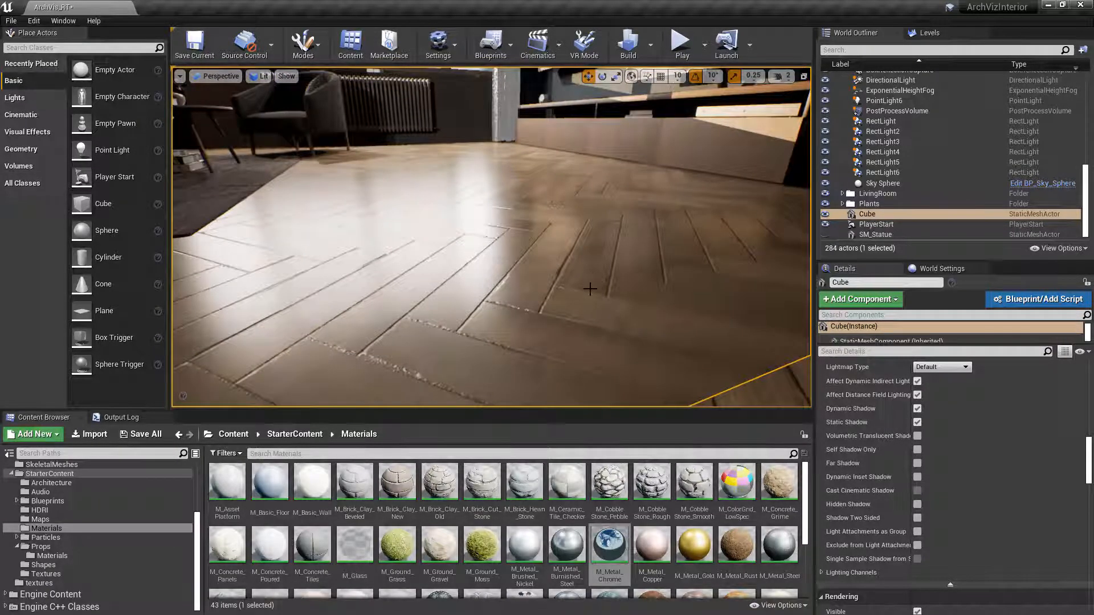
right_drag(513, 310, 375, 290)
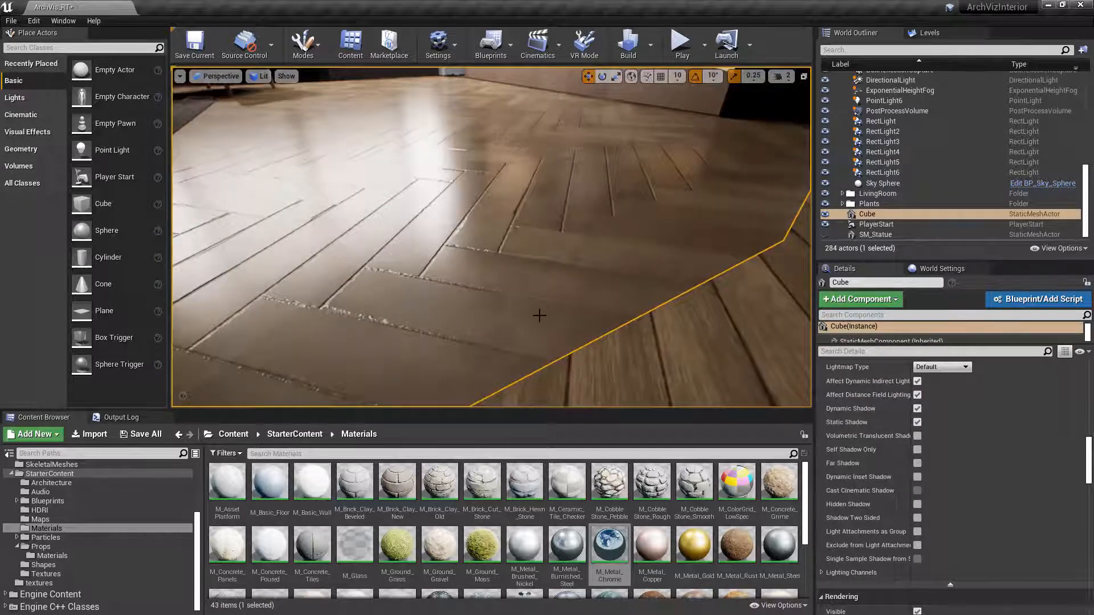
right_drag(539, 315, 598, 311)
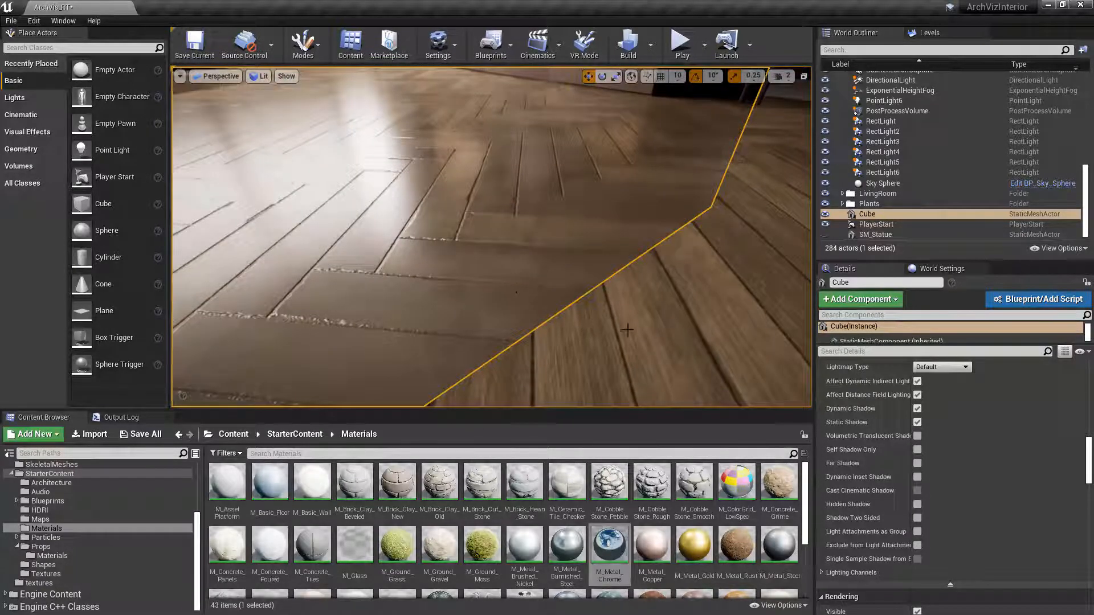
right_drag(659, 316, 618, 314)
right_drag(582, 265, 604, 274)
mouse_move(523, 145)
right_down()
mouse_move(531, 136)
mouse_move(523, 145)
right_up()
mouse_move(546, 243)
right_down()
mouse_move(609, 233)
mouse_move(644, 191)
mouse_move(546, 243)
mouse_move(550, 258)
mouse_move(529, 250)
right_up()
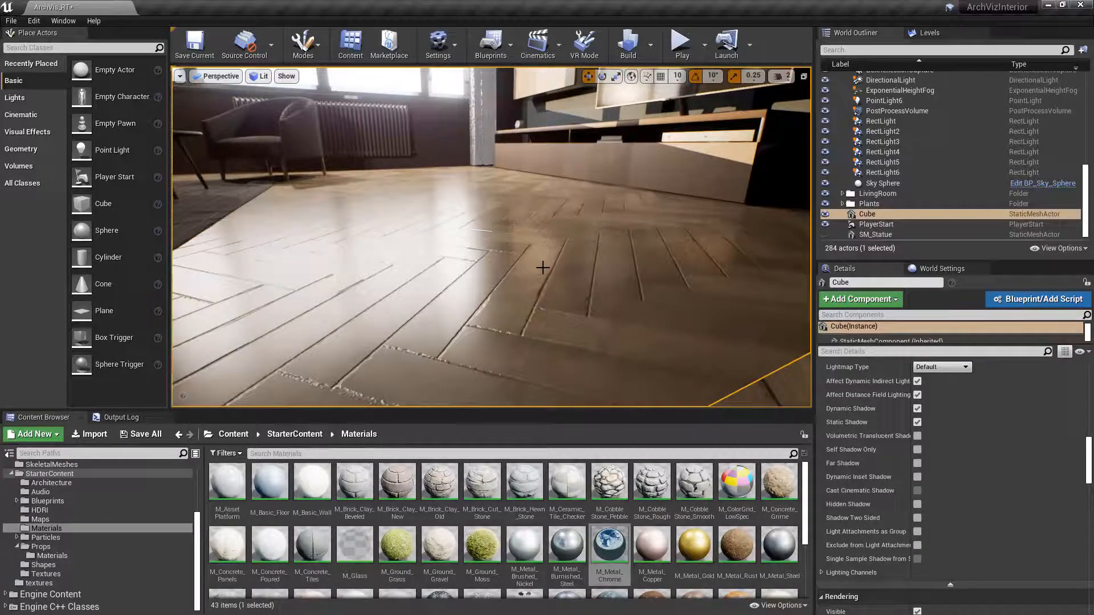
right_drag(543, 268, 581, 300)
Select the SM_Floor mesh beside the chrome cube and open its MI_Floor material instance from the Element 0 slot.
click(728, 288)
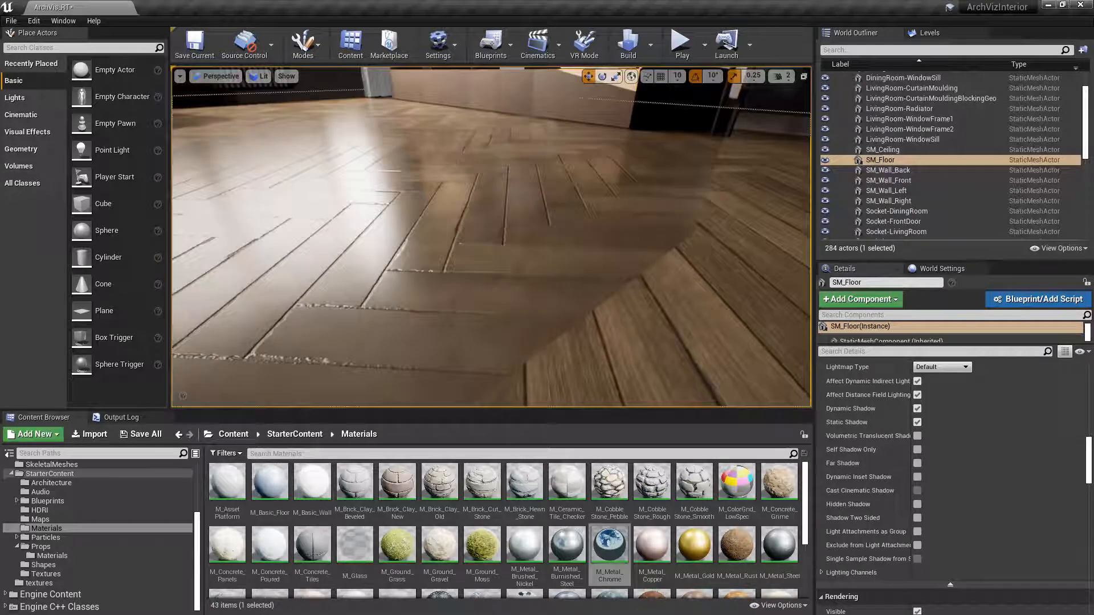
drag(1089, 454, 1088, 371)
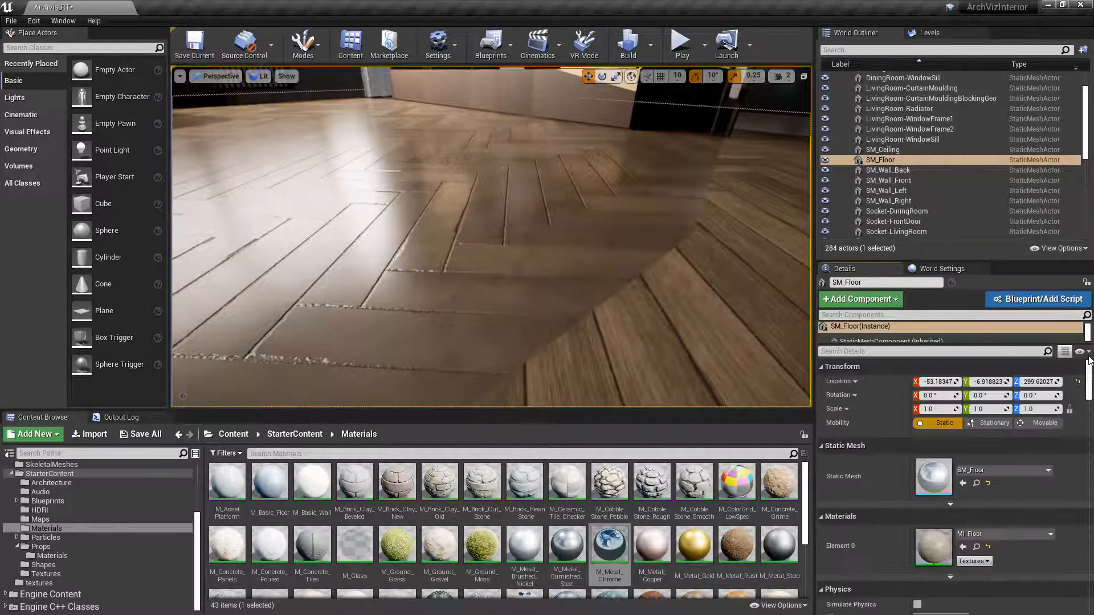
double_click(936, 537)
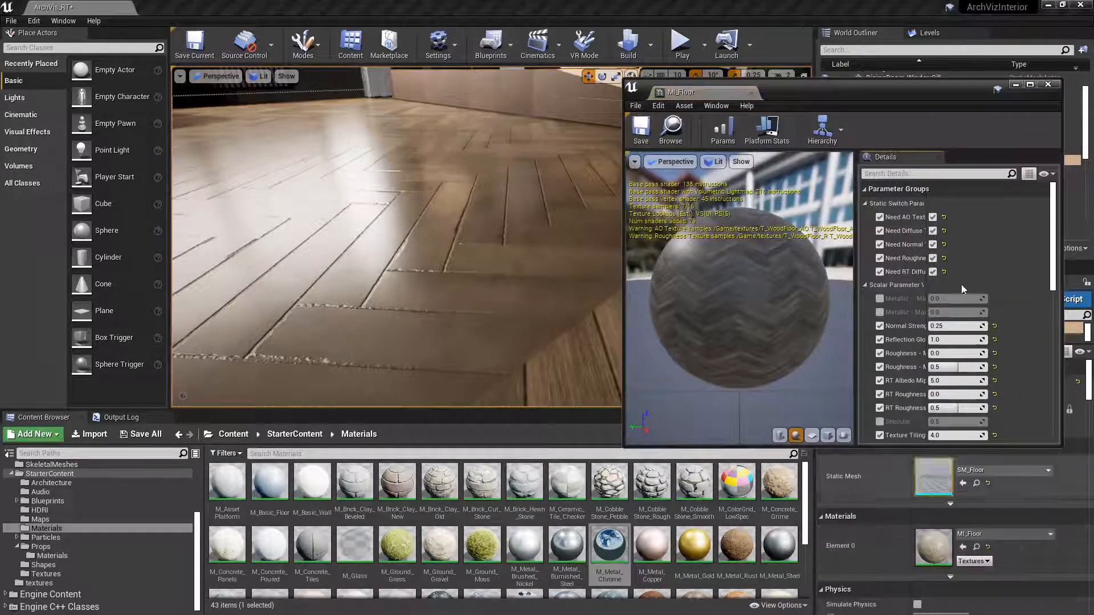
Open MI_Floor's albedo texture T_WoodFloor_BC in a maximized texture editor.
drag(1054, 245, 1054, 329)
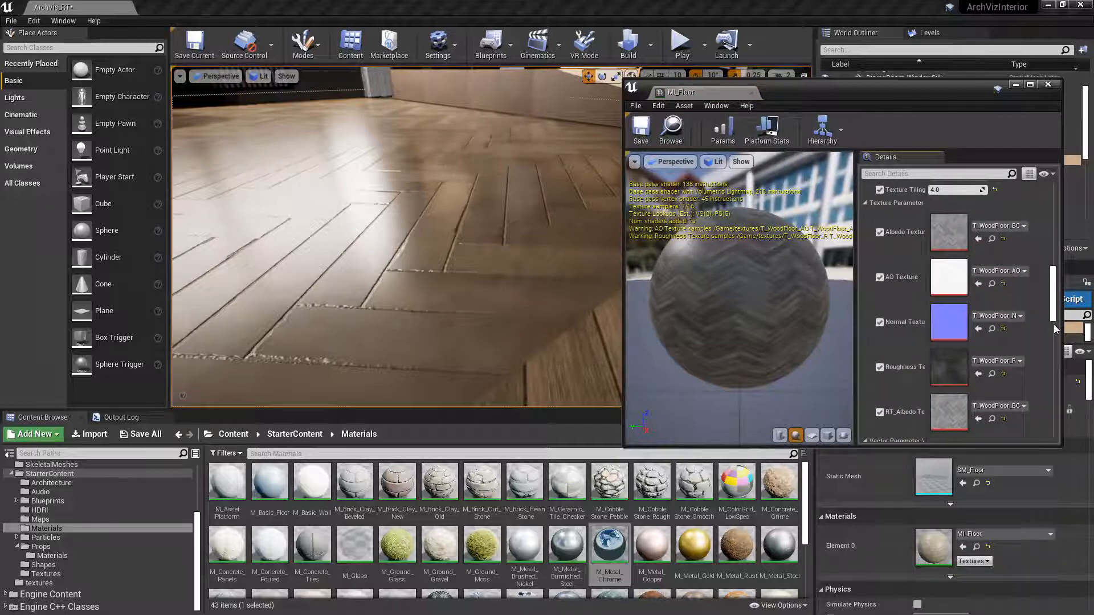
double_click(956, 234)
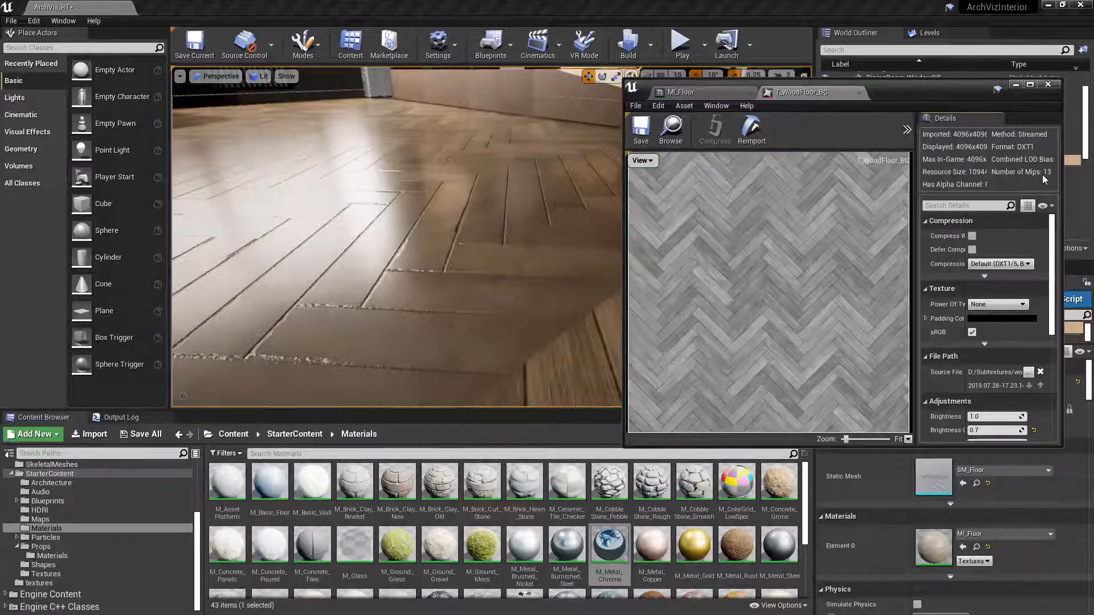
click(1030, 84)
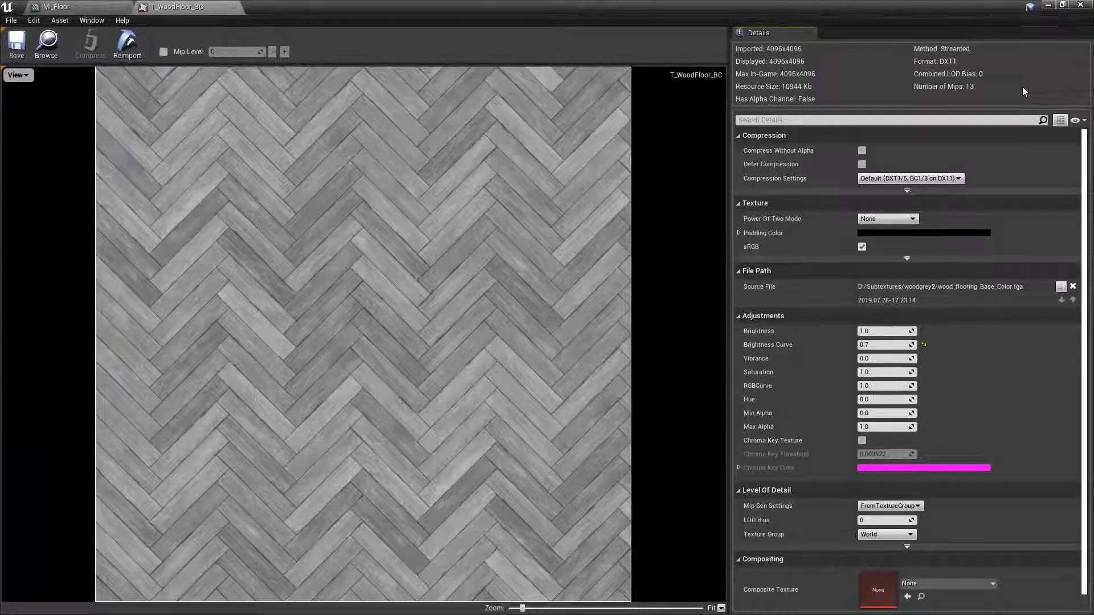
Enable the mip level preview for T_WoodFloor_BC and raise it step by step to level 8.
click(164, 52)
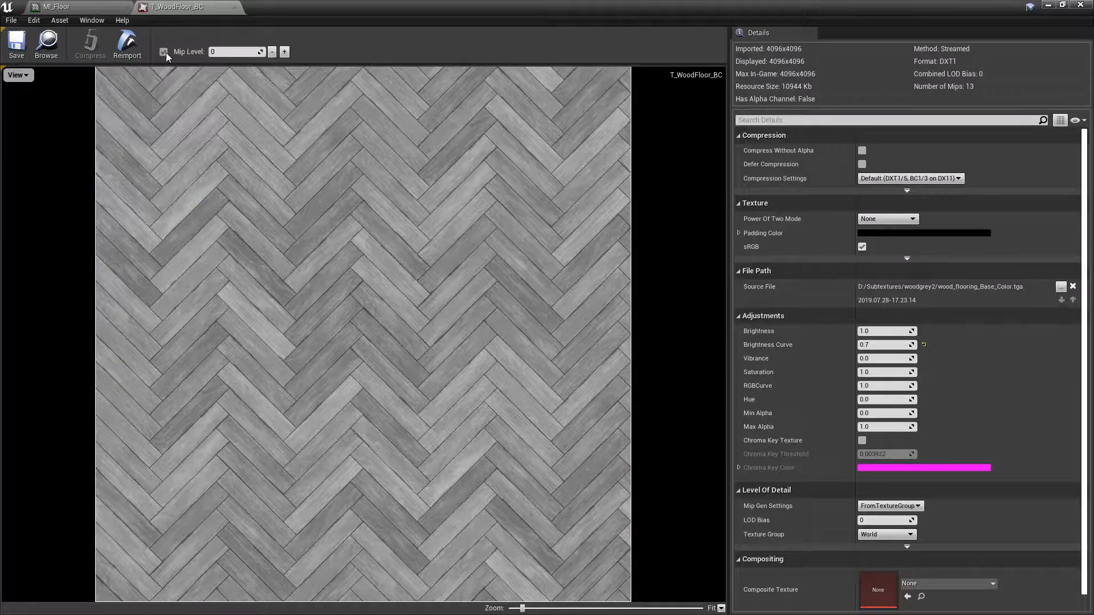
click(285, 52)
click(284, 52)
click(284, 52)
click(284, 52)
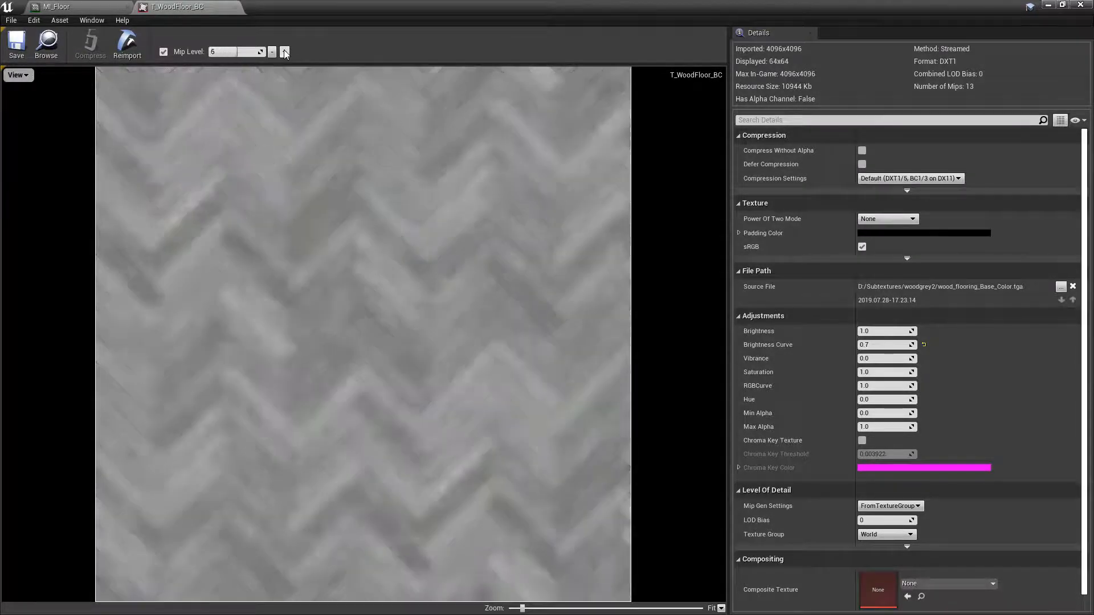
click(284, 52)
click(285, 52)
click(285, 52)
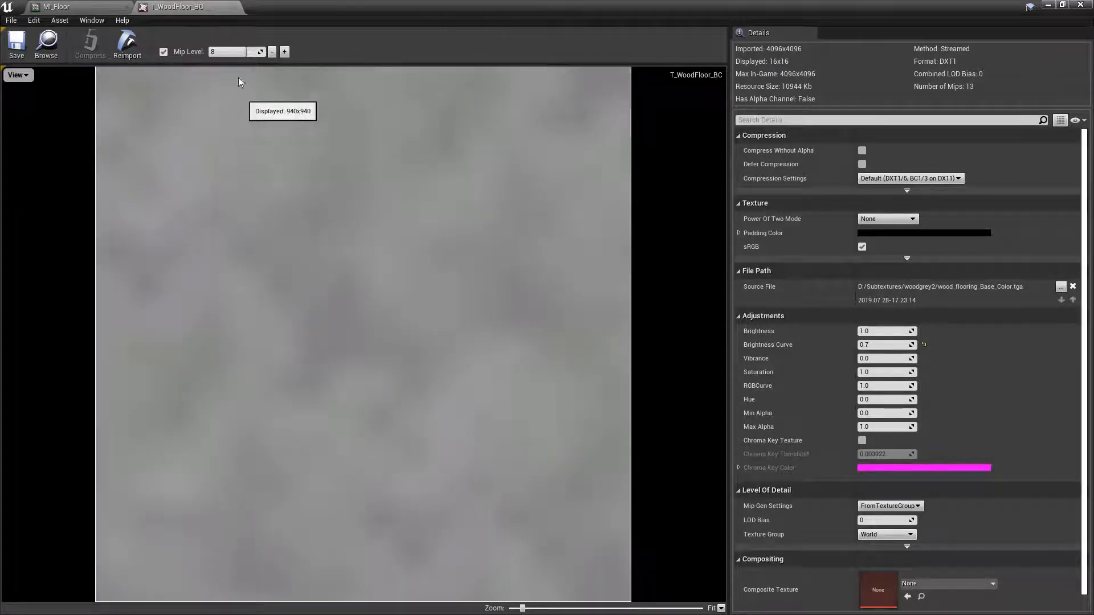
Lower the T_WoodFloor_BC mip preview step by step to level 0 and close the texture editor.
click(273, 52)
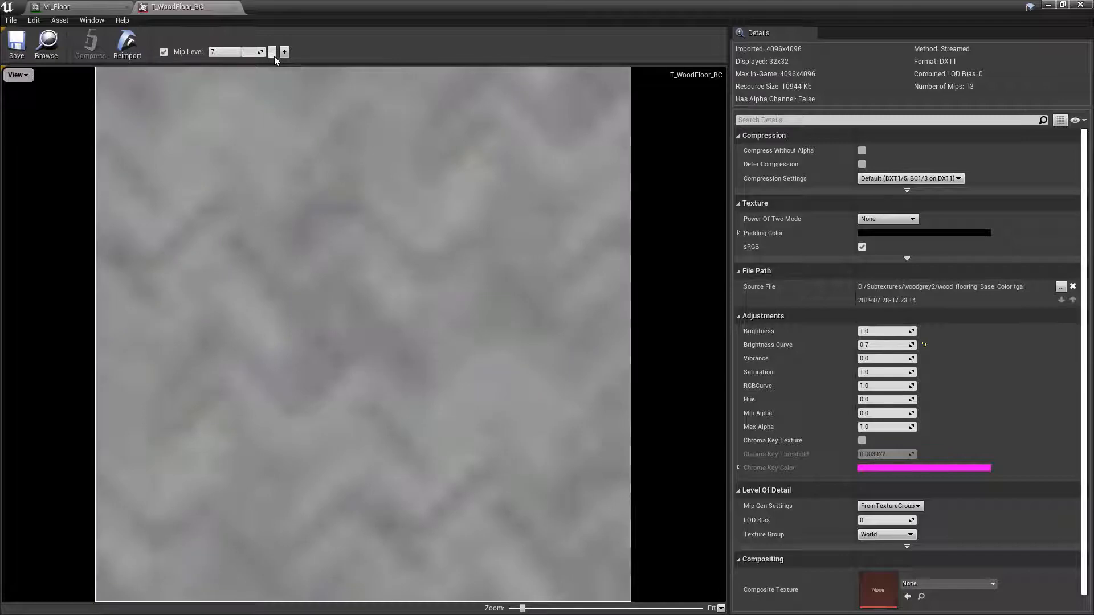
click(274, 55)
click(274, 55)
click(274, 55)
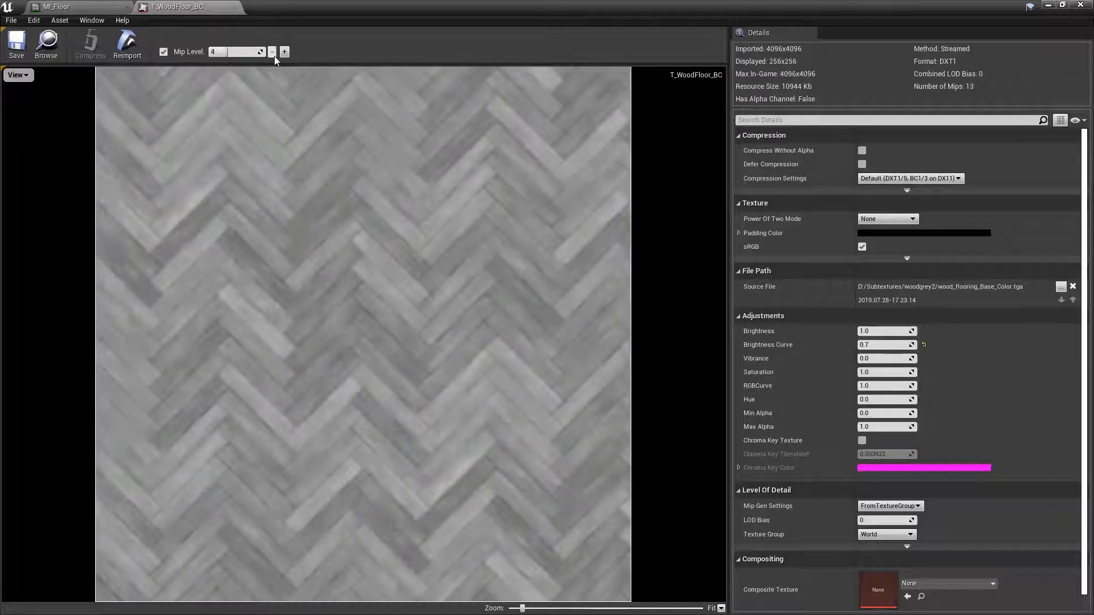
click(274, 55)
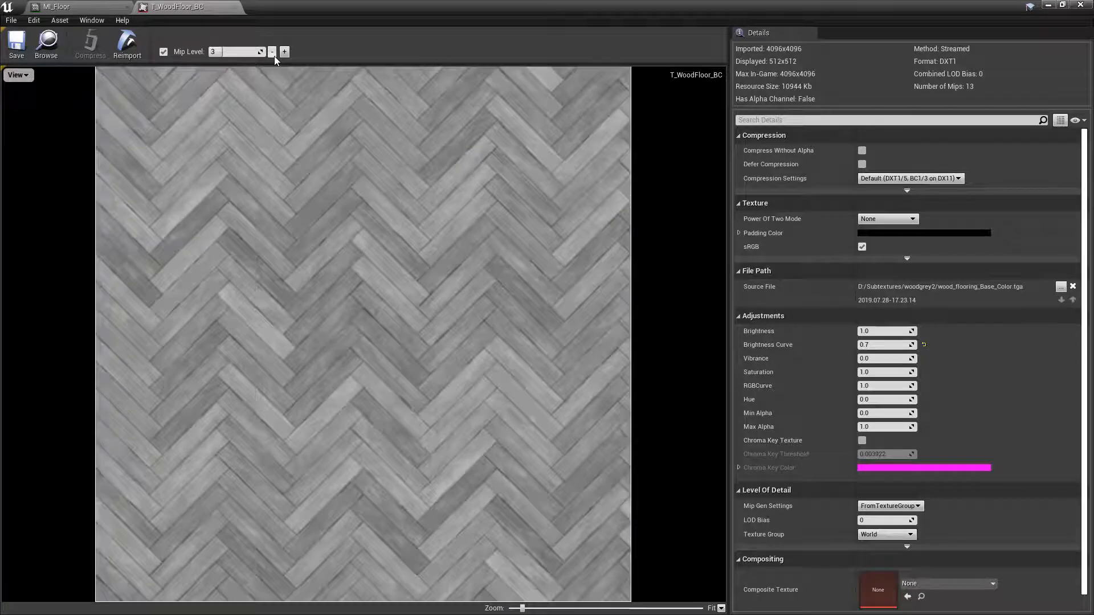
click(274, 56)
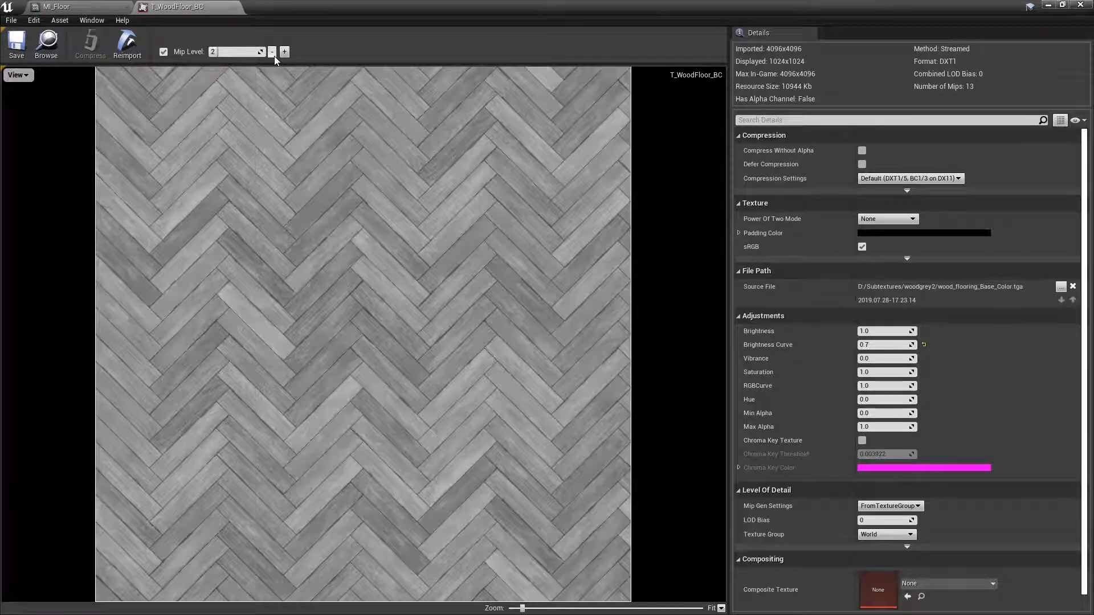
click(274, 56)
click(274, 55)
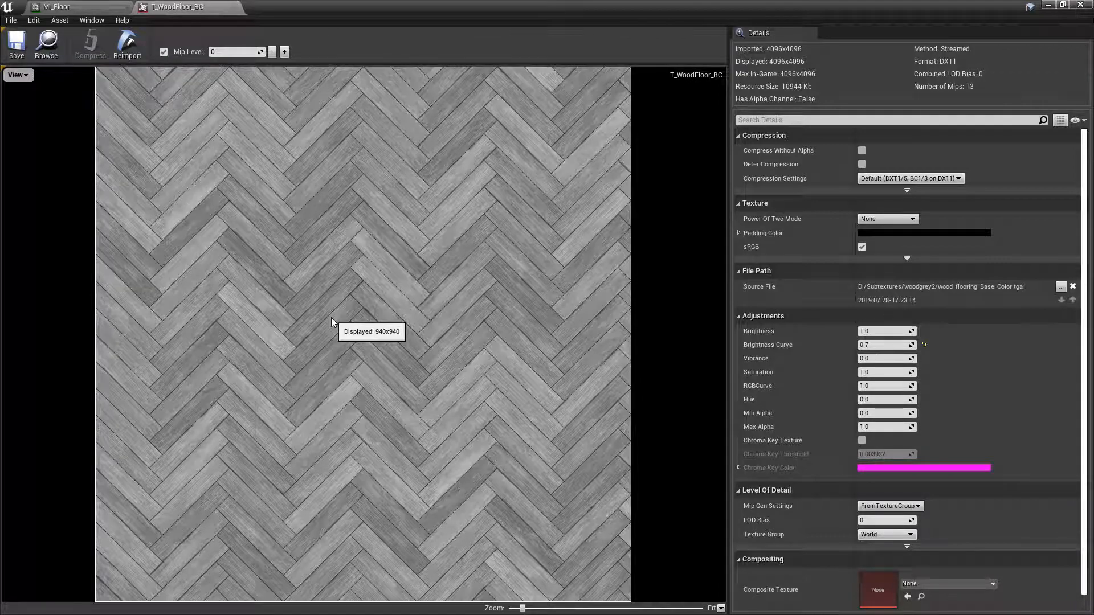
click(1088, 7)
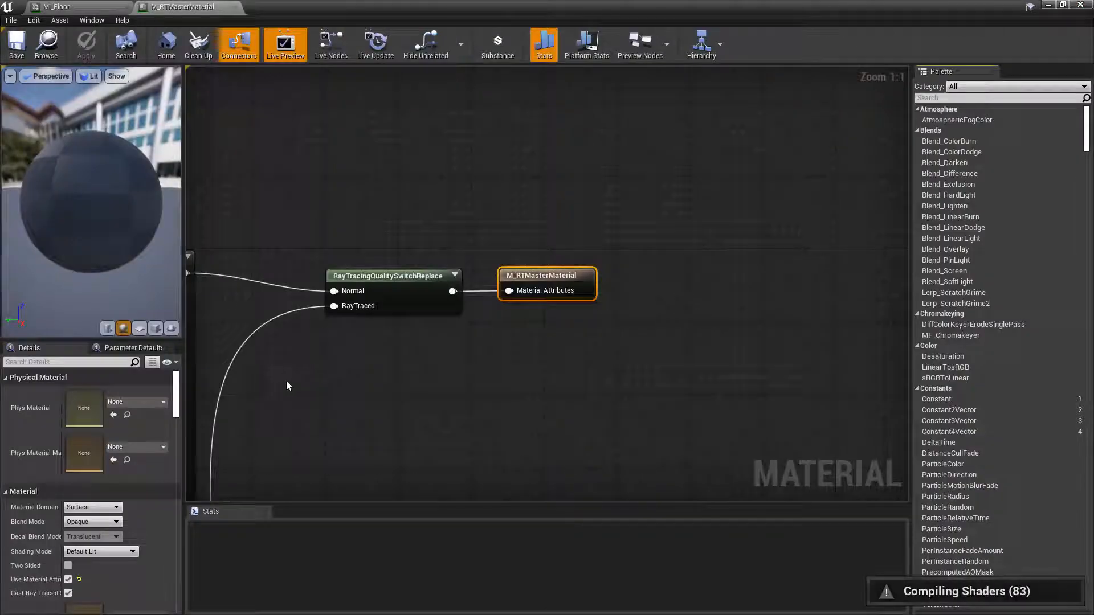
Examine how the RT Albedo Mip Bias parameter and RT_Albedo Texture feed the ray-traced attributes in M_RTMasterMaterial.
right_drag(286, 380, 535, 230)
right_drag(454, 372, 809, 185)
scroll(613, 313, down, 3)
right_drag(624, 231, 654, 159)
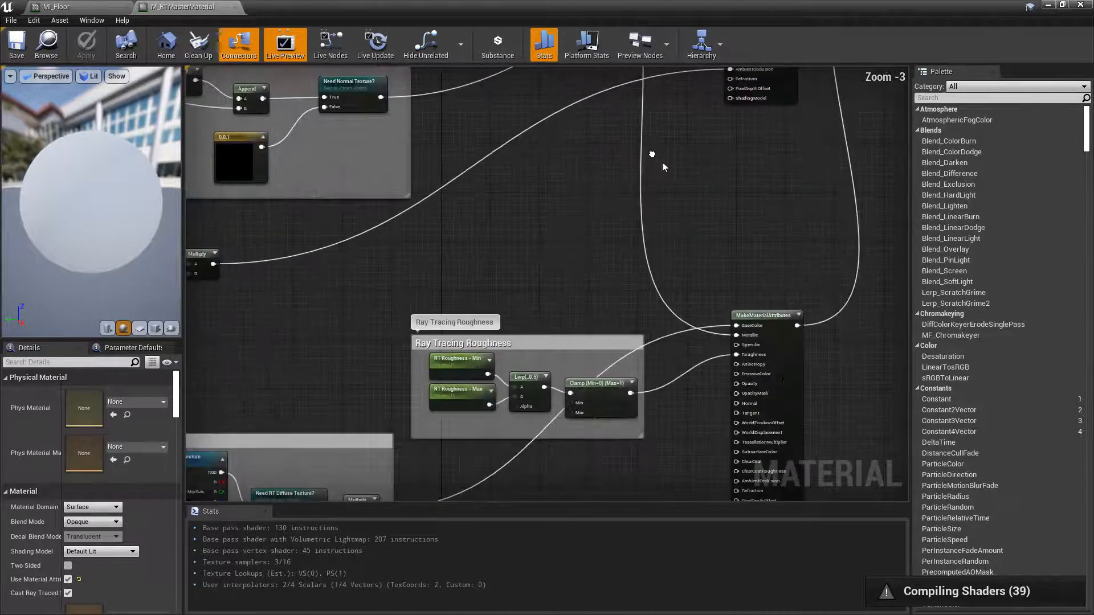
key(Home)
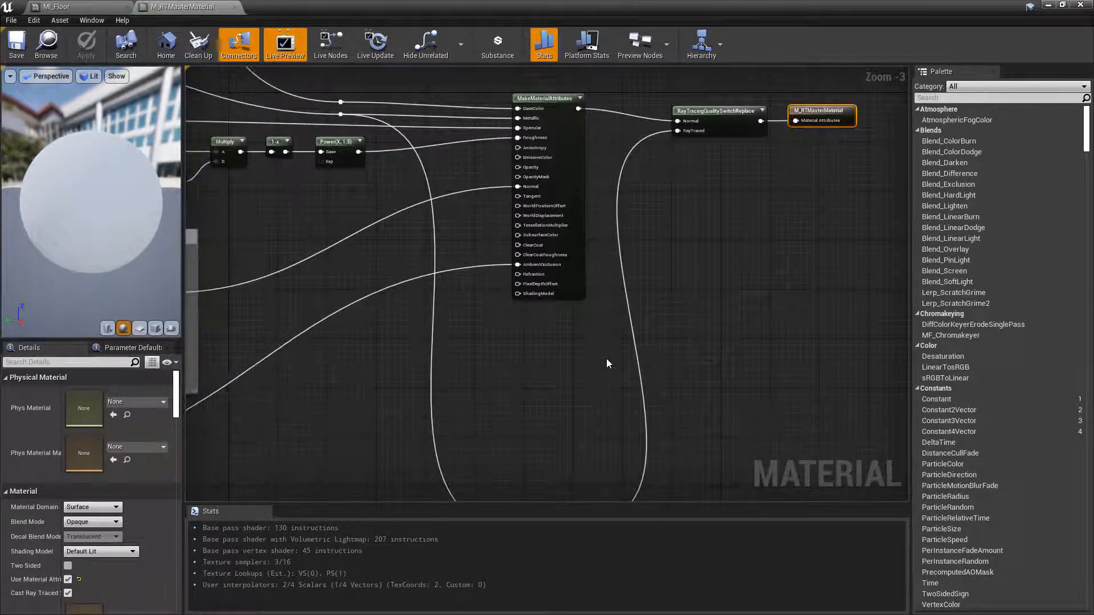
right_drag(548, 433, 640, 140)
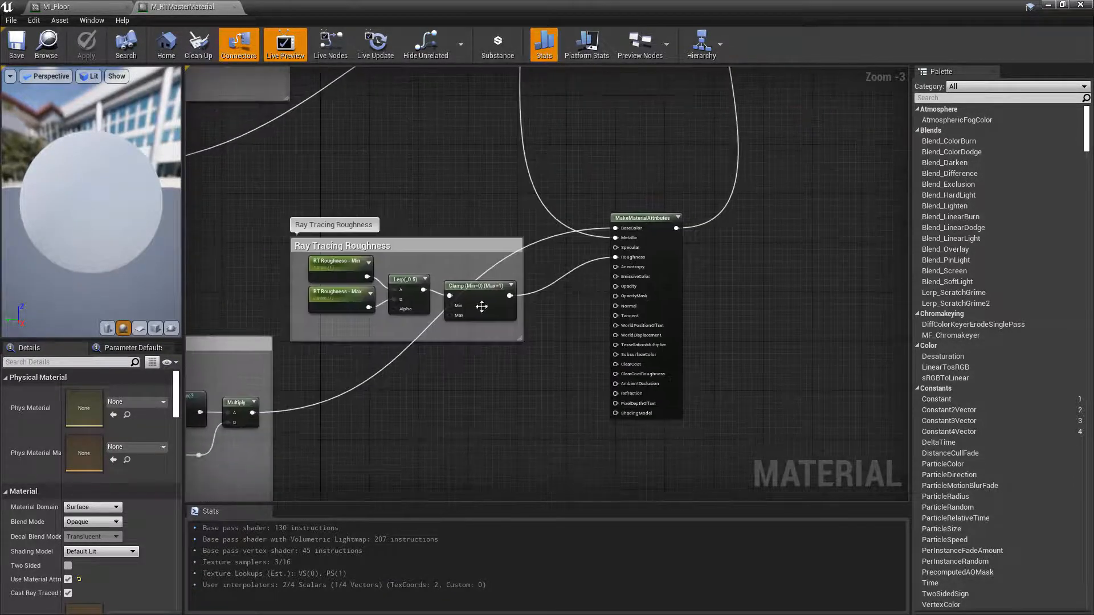
mouse_move(382, 417)
right_down()
mouse_move(579, 335)
mouse_move(755, 328)
right_up()
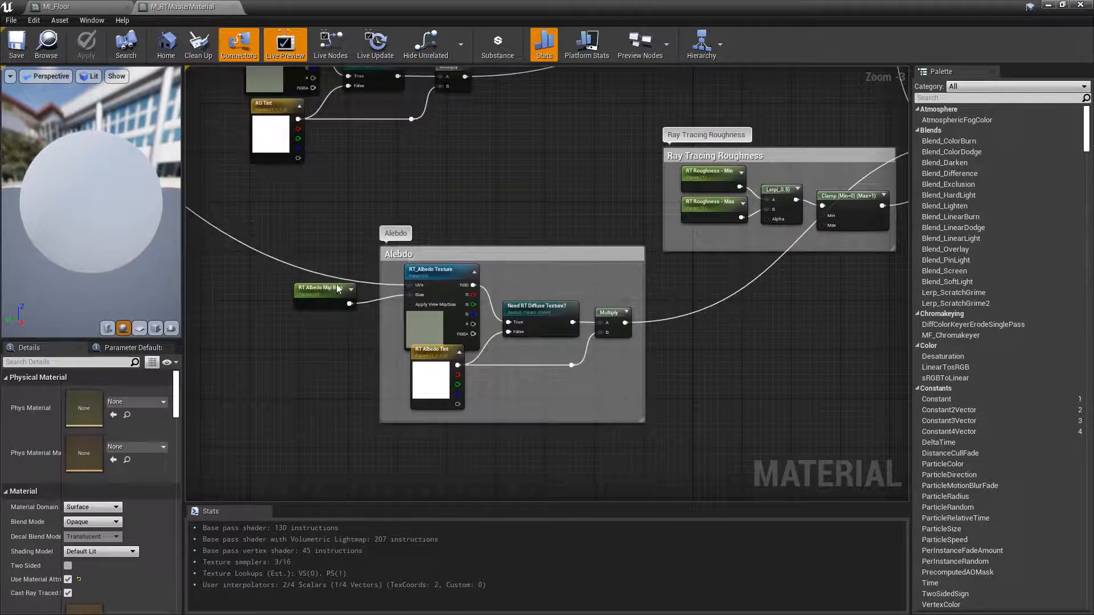
scroll(374, 342, up, 2)
scroll(391, 364, up, 1)
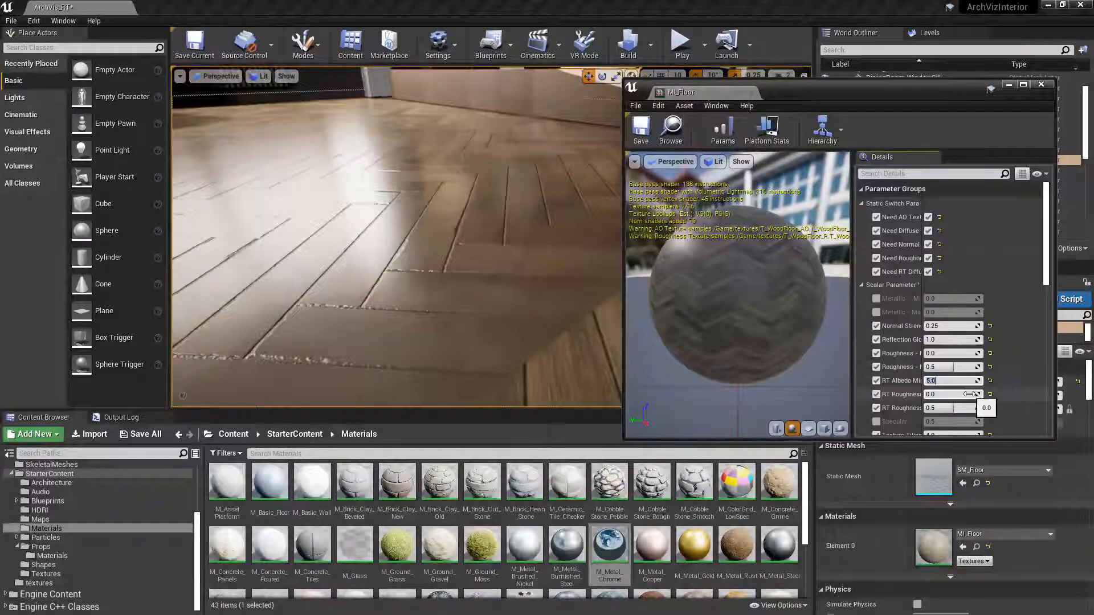
Try increasing RT Albedo Mip Bias values from 1 up to 6 in MI_Floor to compare the floor's reflection.
text(1)
key(Return)
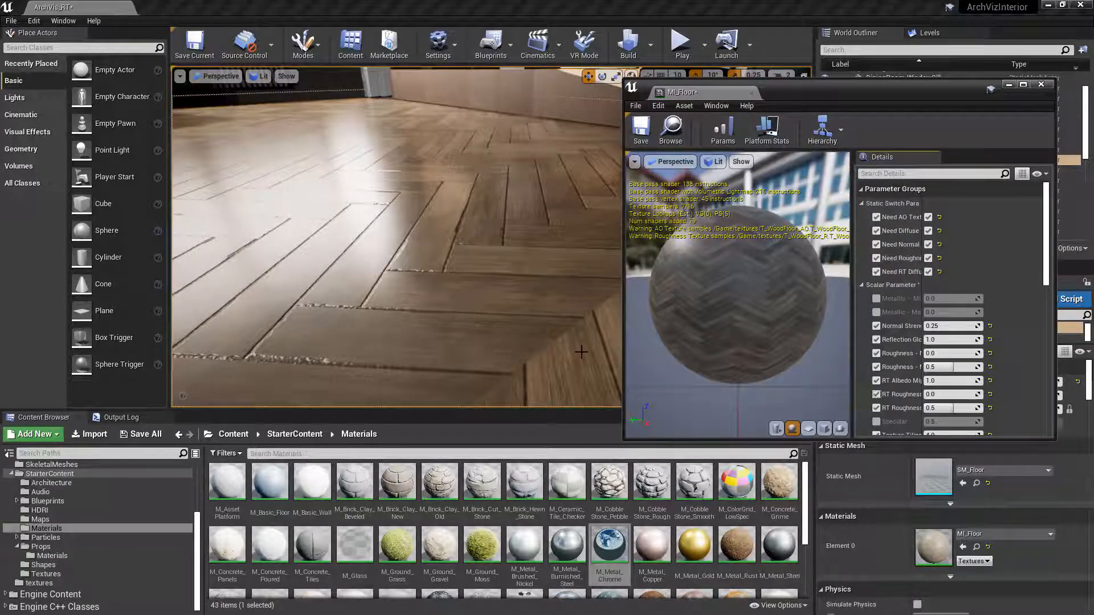
click(954, 381)
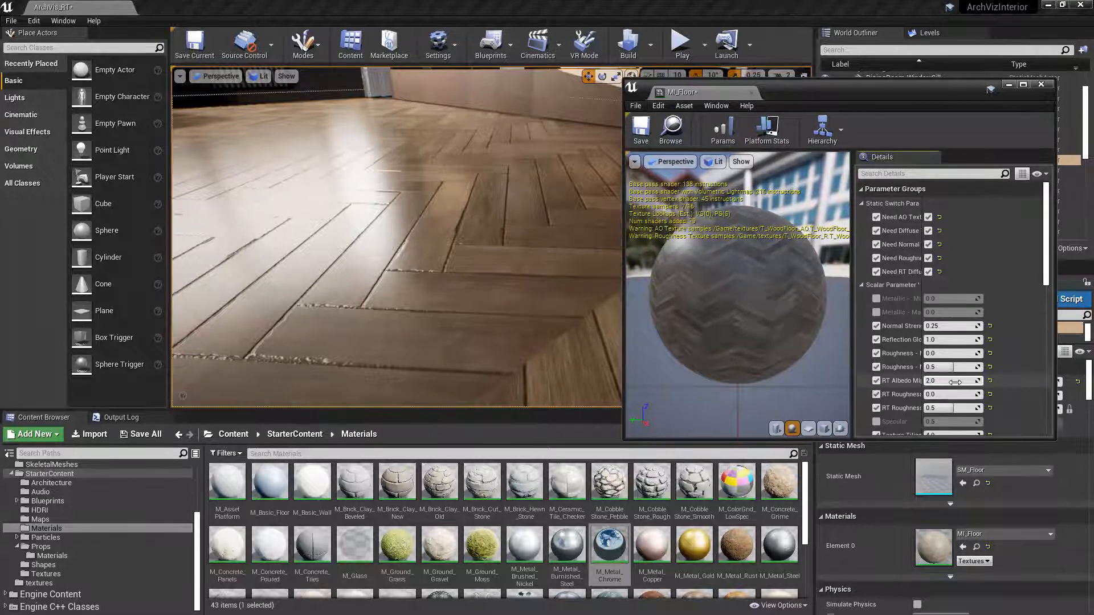
text(.04.0)
key(Tab)
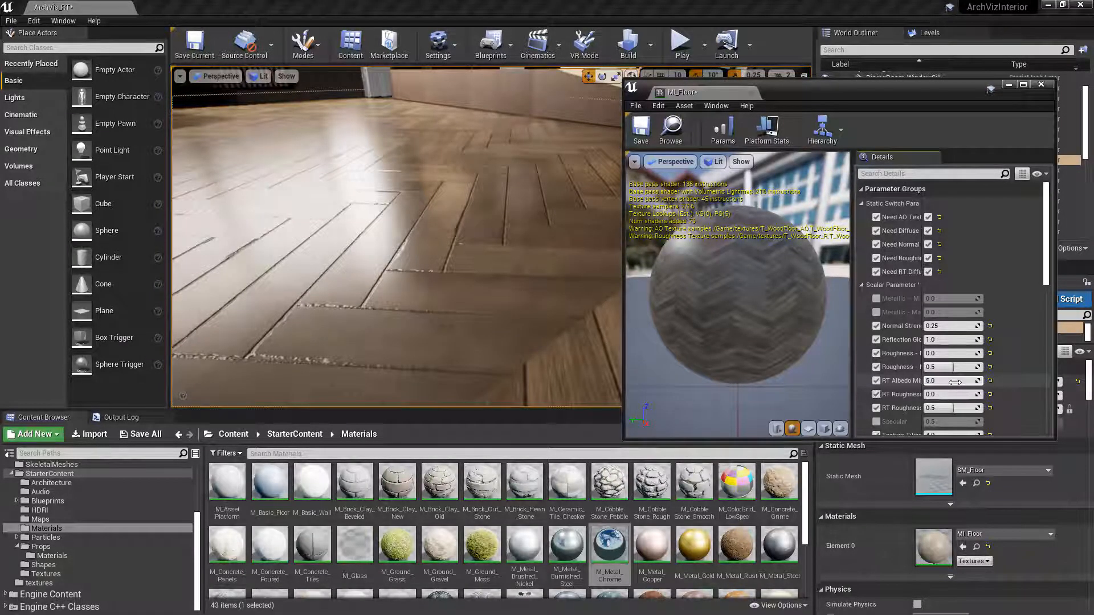
click(955, 383)
text(6)
key(Tab)
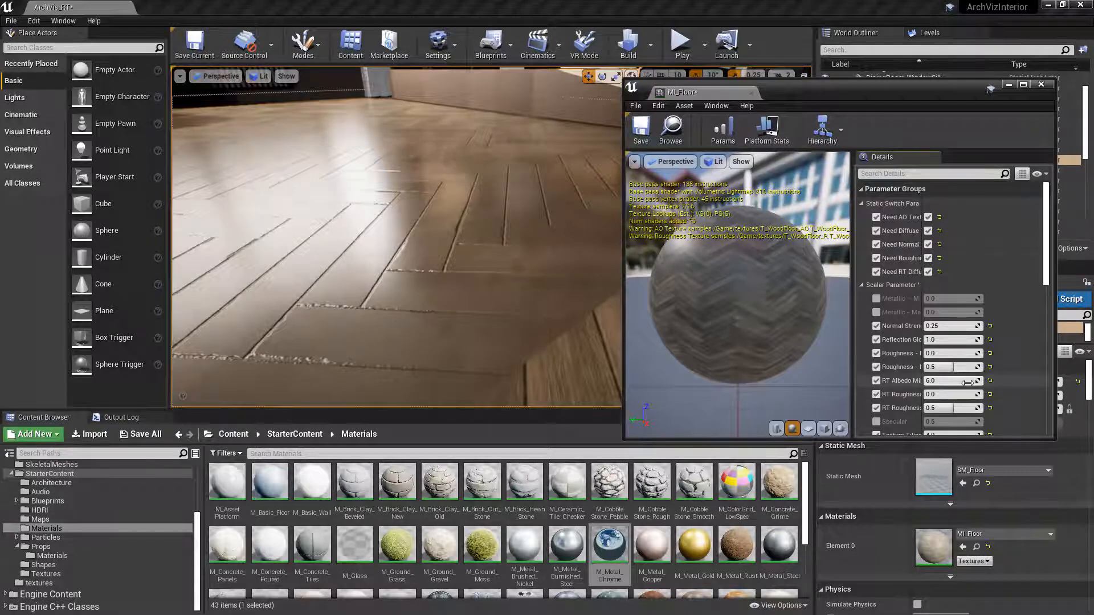
Set MI_Floor's RT Albedo Mip Bias to 3.
text(3)
key(Return)
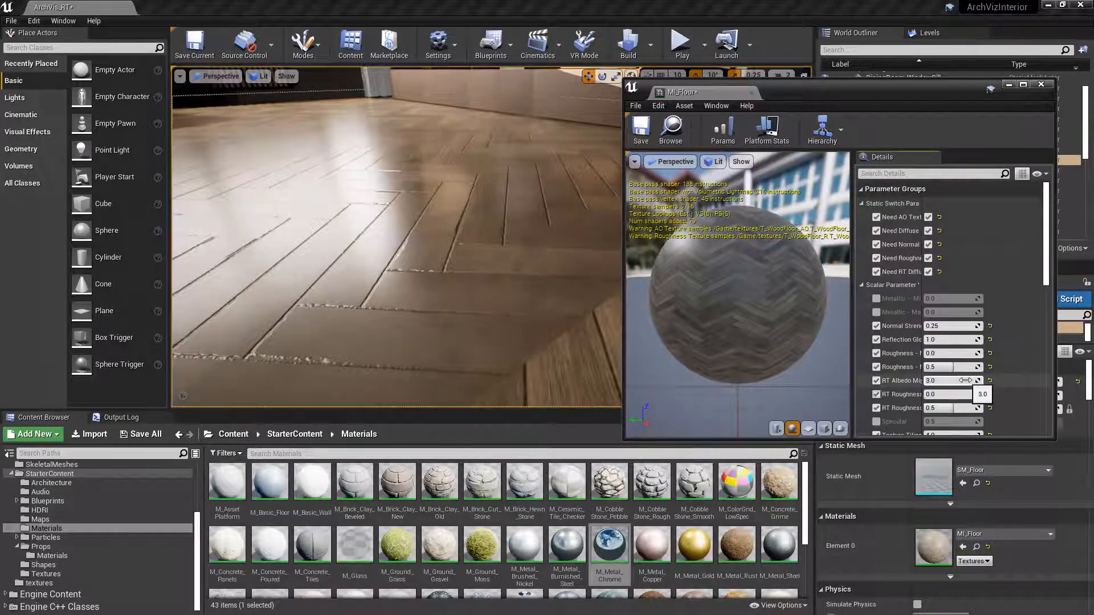
Add a Constant3Vector with value 0,0,1 below the Ray Tracing Roughness group in M_RTMasterMaterial.
drag(1047, 270, 1041, 401)
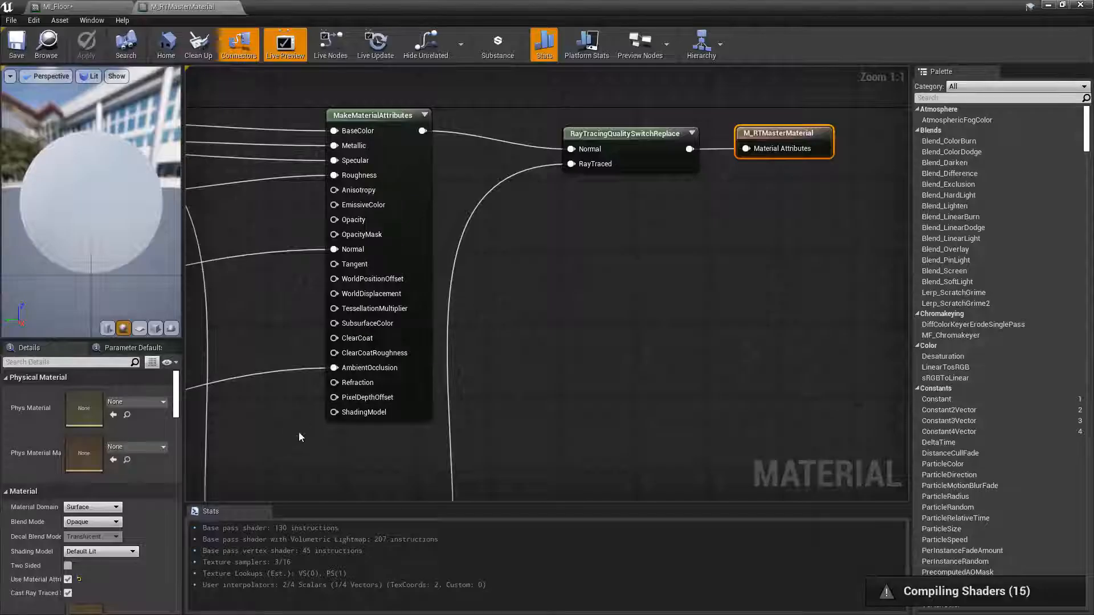
mouse_move(299, 432)
right_down()
mouse_move(473, 393)
mouse_move(554, 354)
mouse_move(600, 306)
mouse_move(566, 306)
mouse_move(633, 277)
mouse_move(677, 239)
right_up()
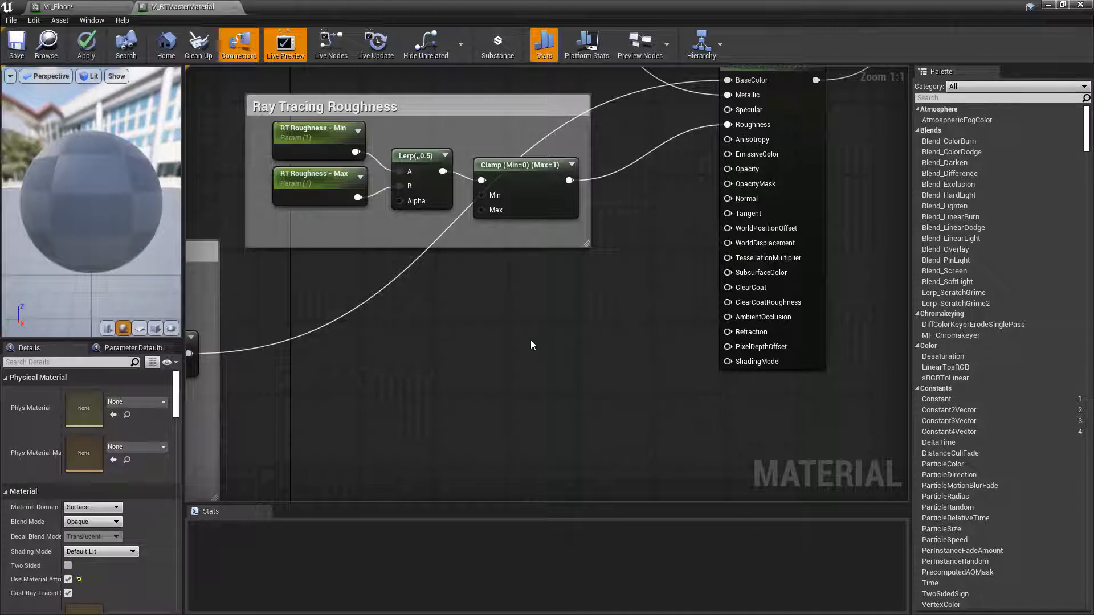
click(505, 337)
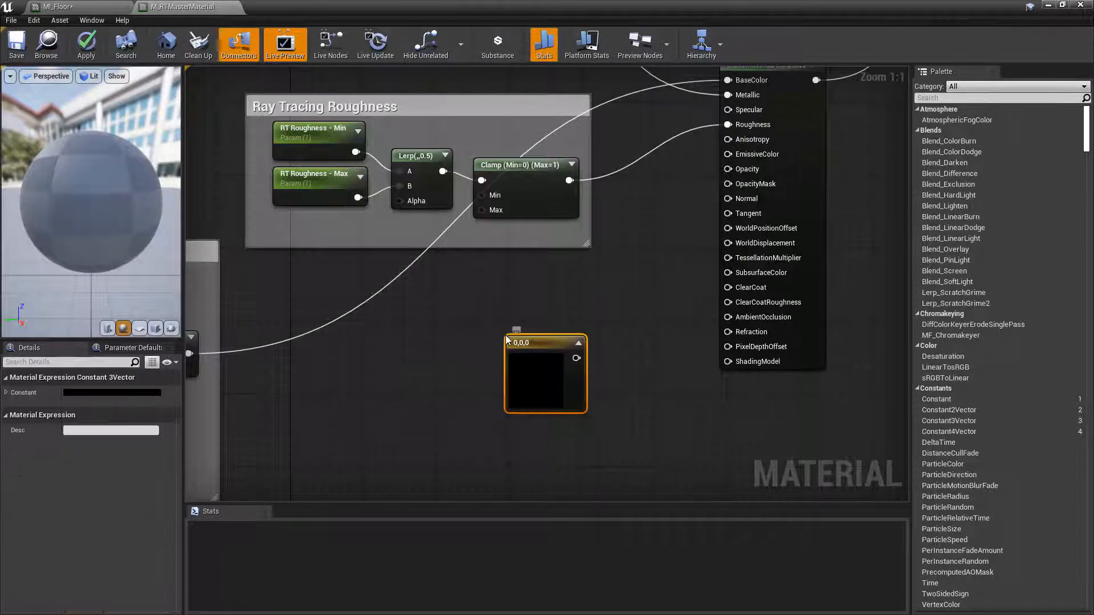
double_click(525, 378)
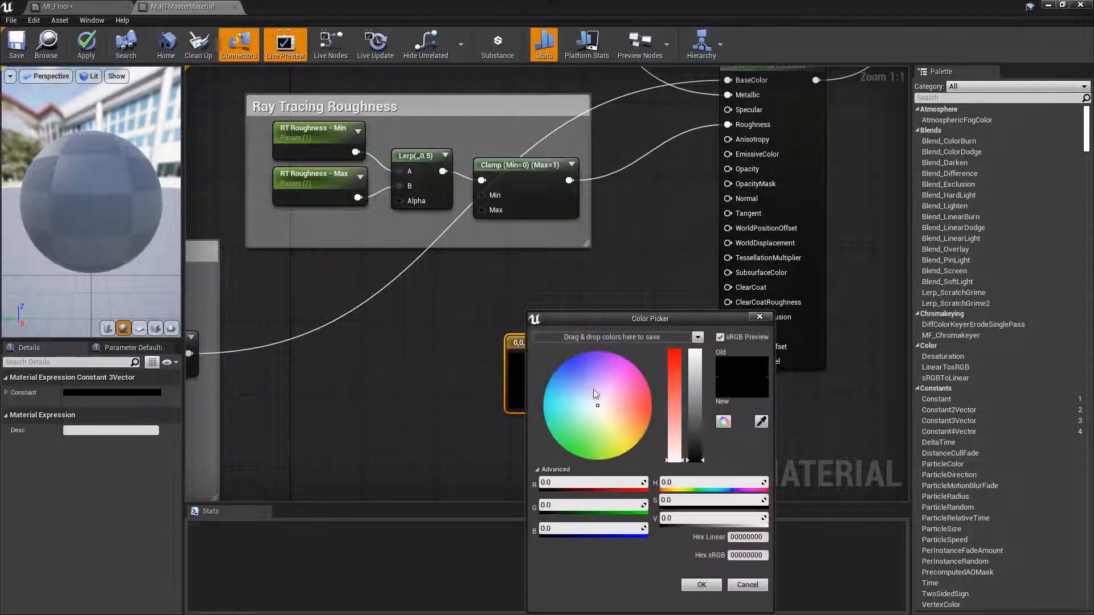
click(571, 528)
text(1)
key(Return)
key(Return)
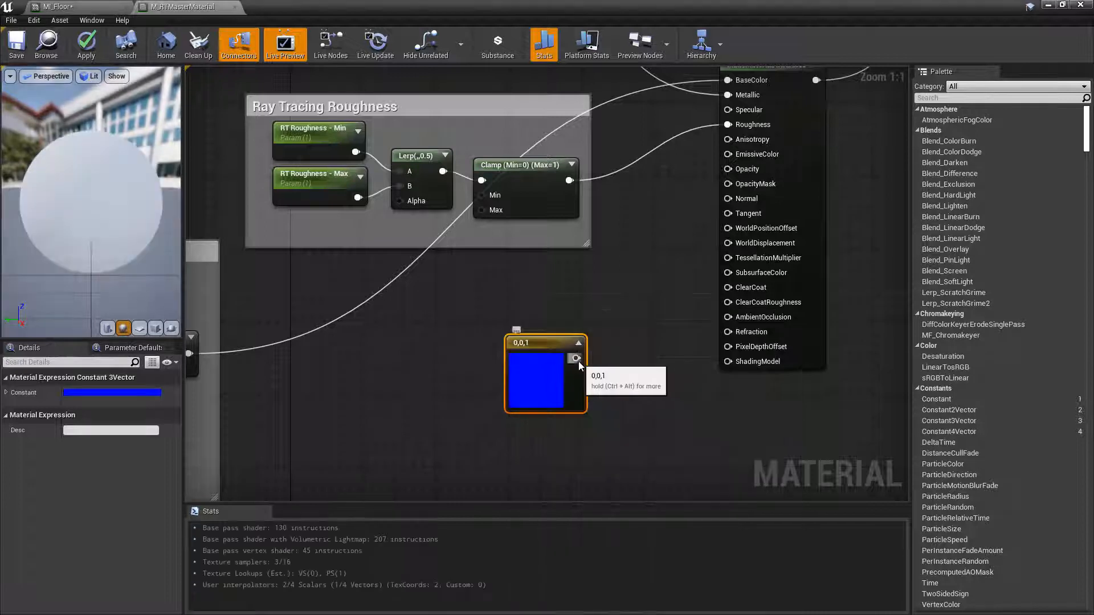
Connect the blue constant to the ray-traced MakeMaterialAttributes' Normal input, save the material, and view the floor.
drag(577, 359, 731, 200)
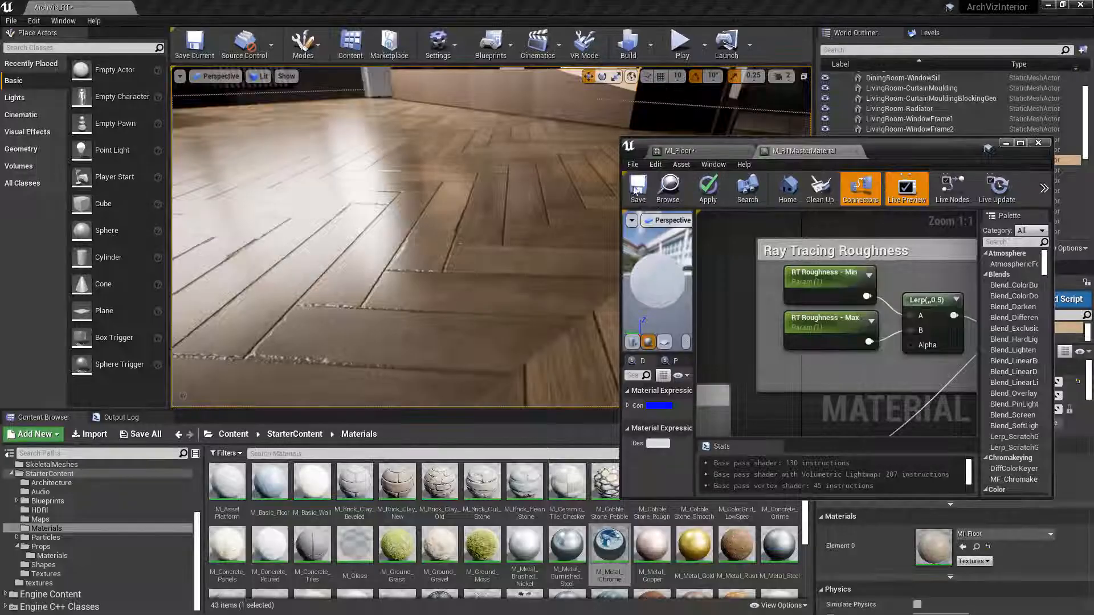
click(638, 188)
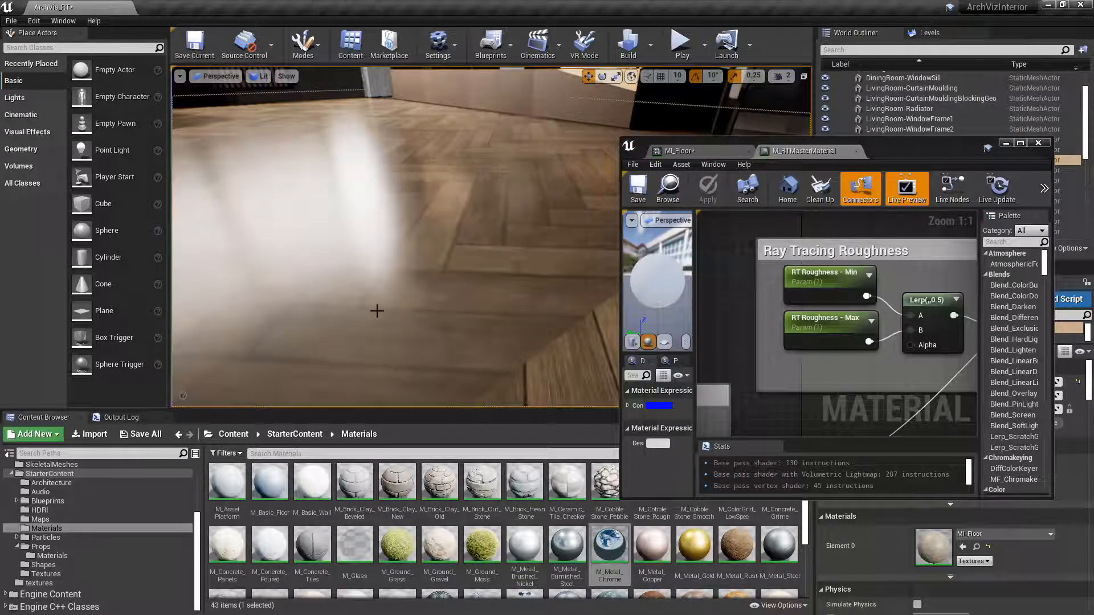
right_drag(455, 226, 432, 347)
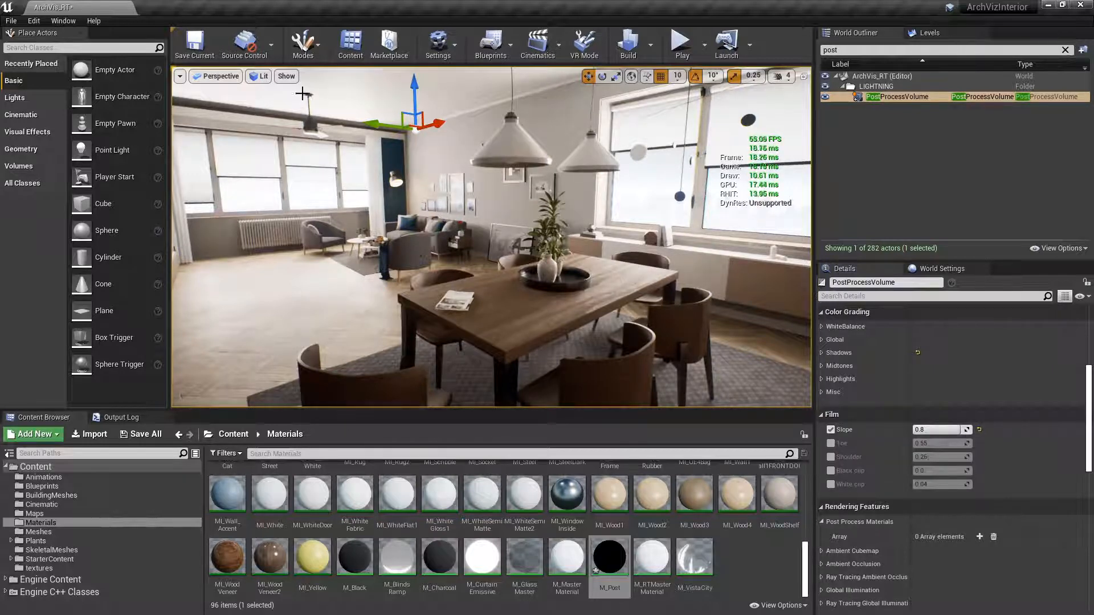
Inspect the interior's surfaces in the Ray Tracing Debug Roughness view mode, and return the viewport to Lit.
click(261, 77)
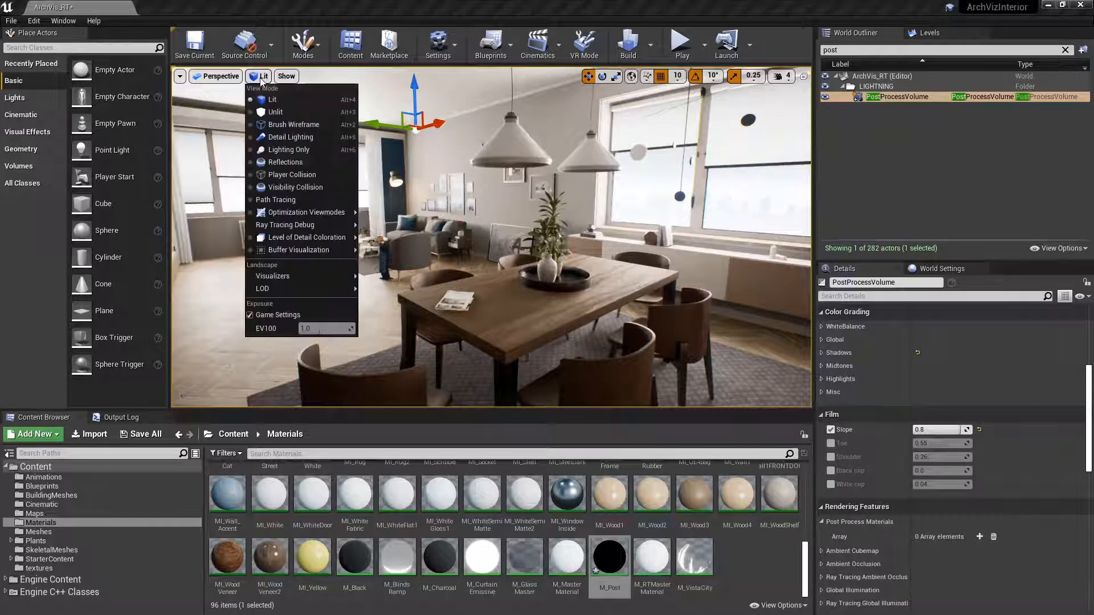
mouse_move(283, 227)
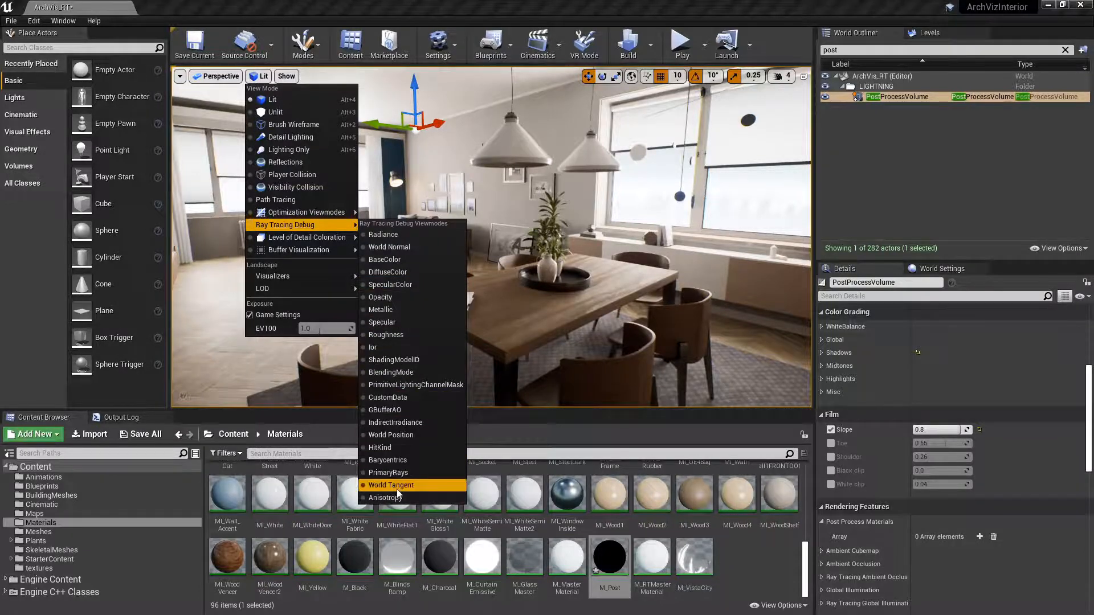
click(381, 337)
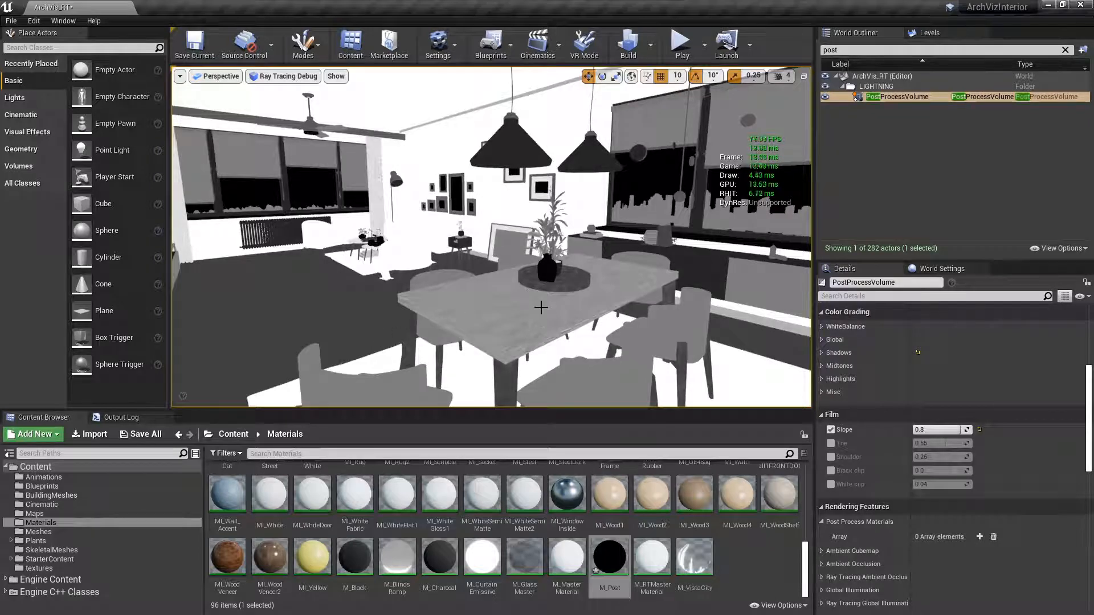
right_drag(549, 308, 635, 316)
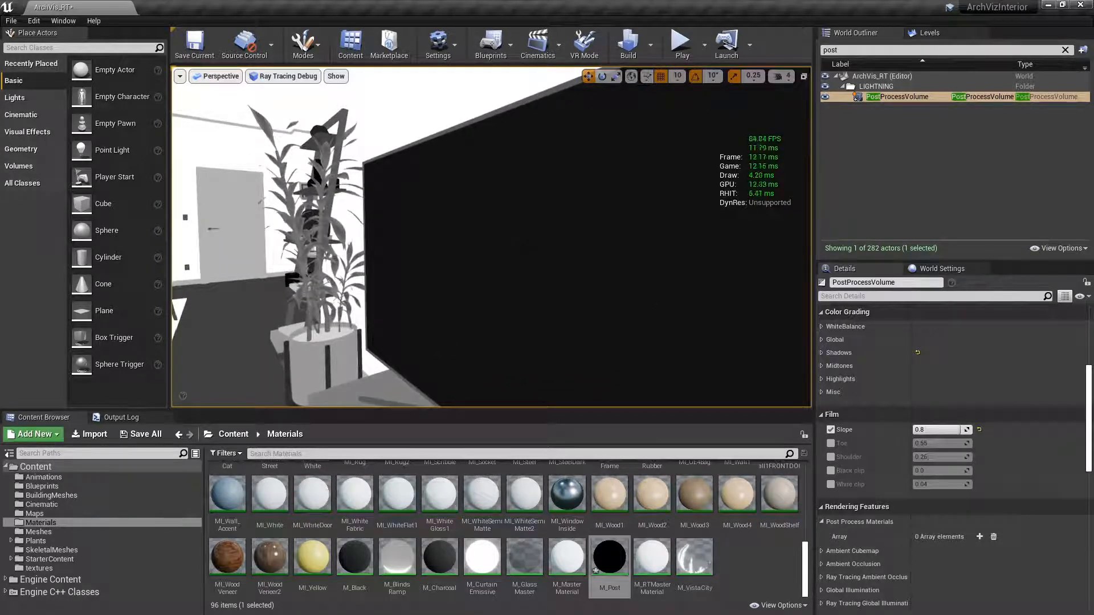
click(283, 76)
click(268, 101)
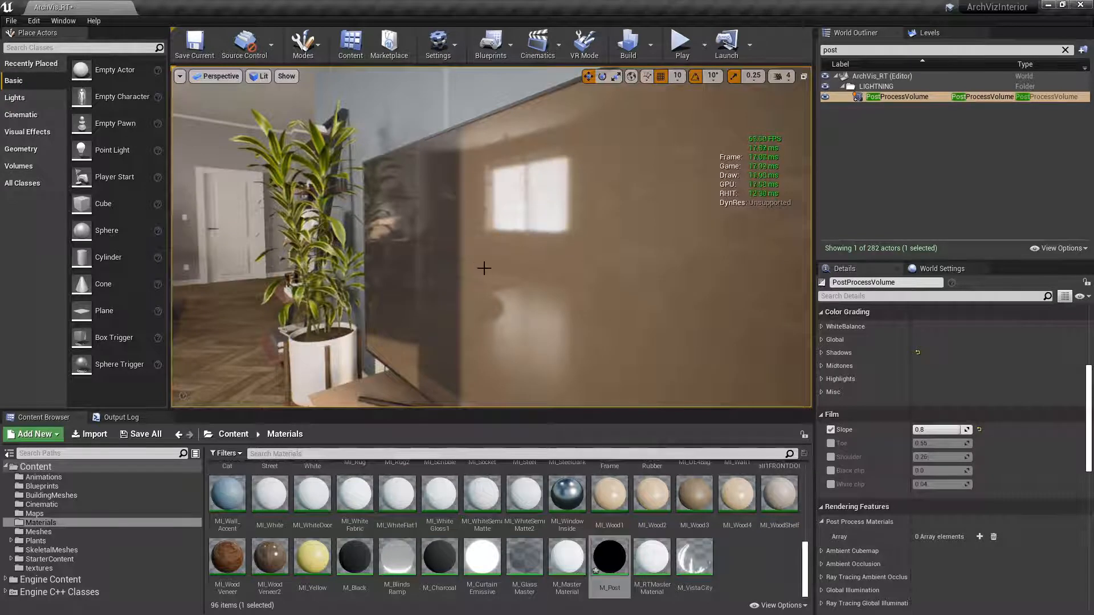
Show Ray Tracing Debug Roughness in the viewport again and examine the dining table's surface.
click(259, 76)
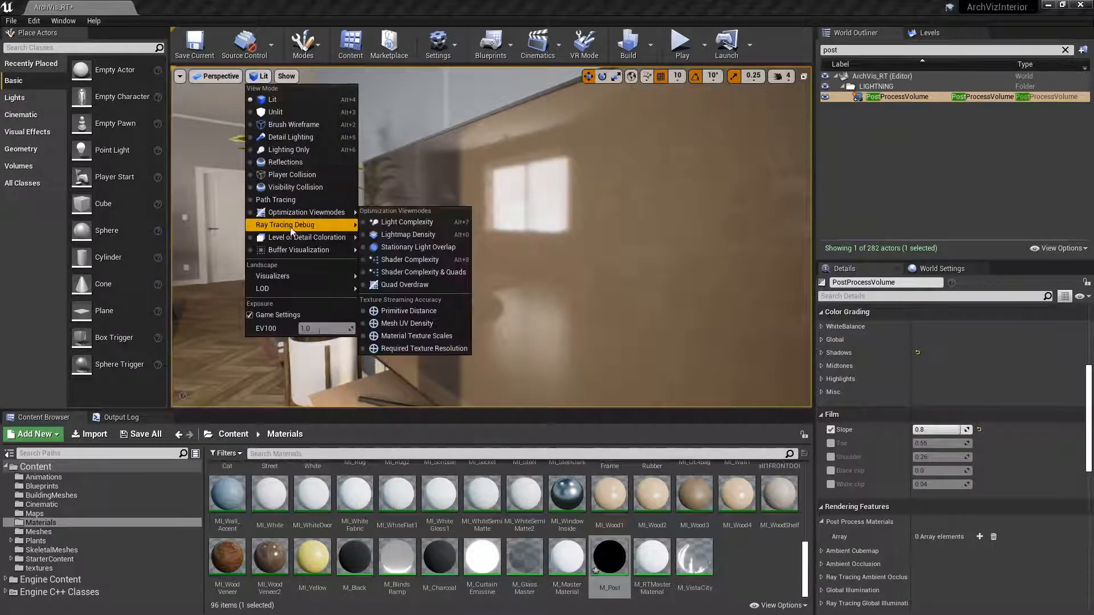
mouse_move(357, 226)
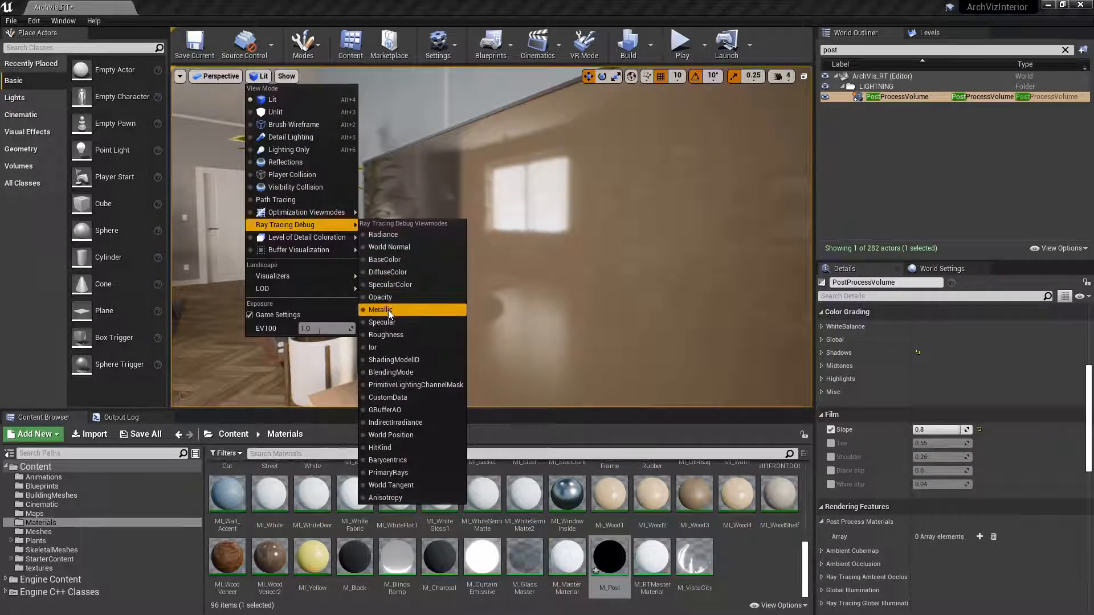
click(385, 336)
right_drag(383, 335, 246, 361)
right_drag(495, 228, 468, 283)
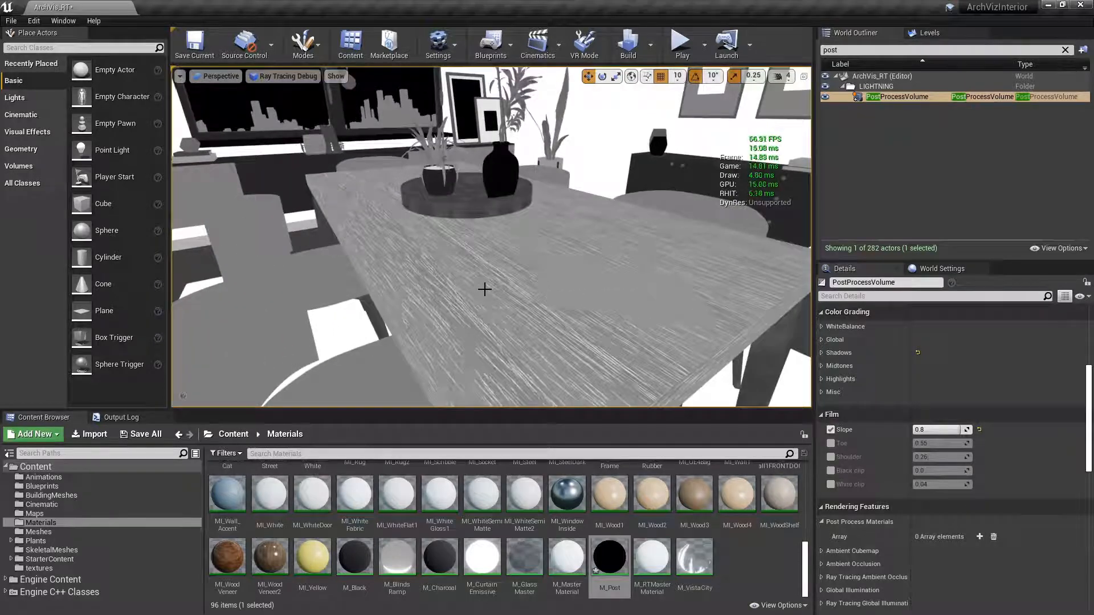
Open the dining table's MI_DiningTableWood material instance and examine its roughness and texture parameters.
click(484, 290)
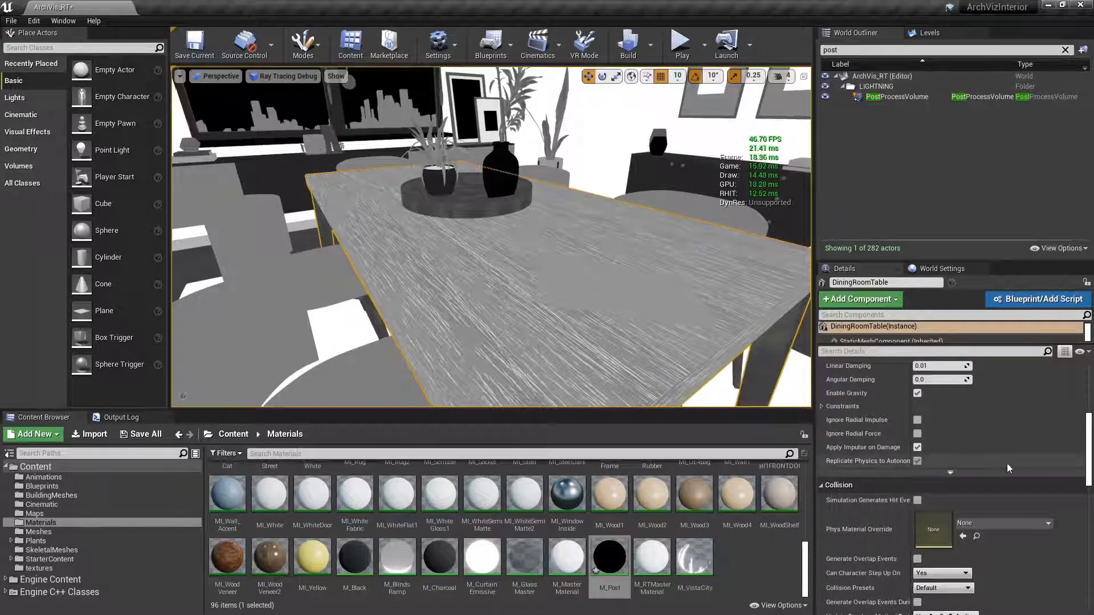
scroll(1005, 468, down, 10)
scroll(1004, 466, up, 10)
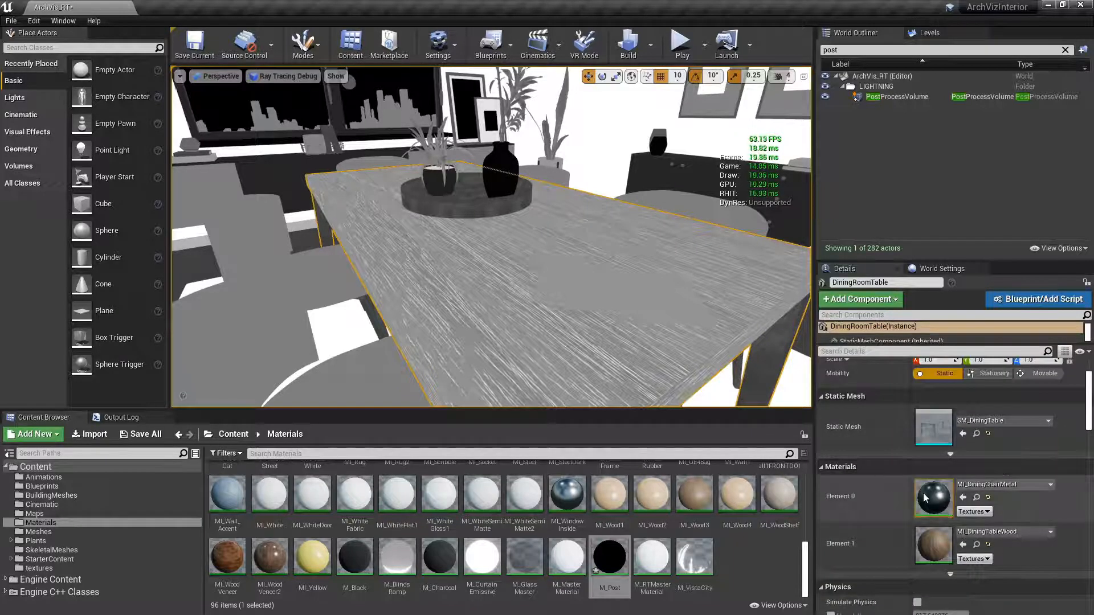
double_click(932, 546)
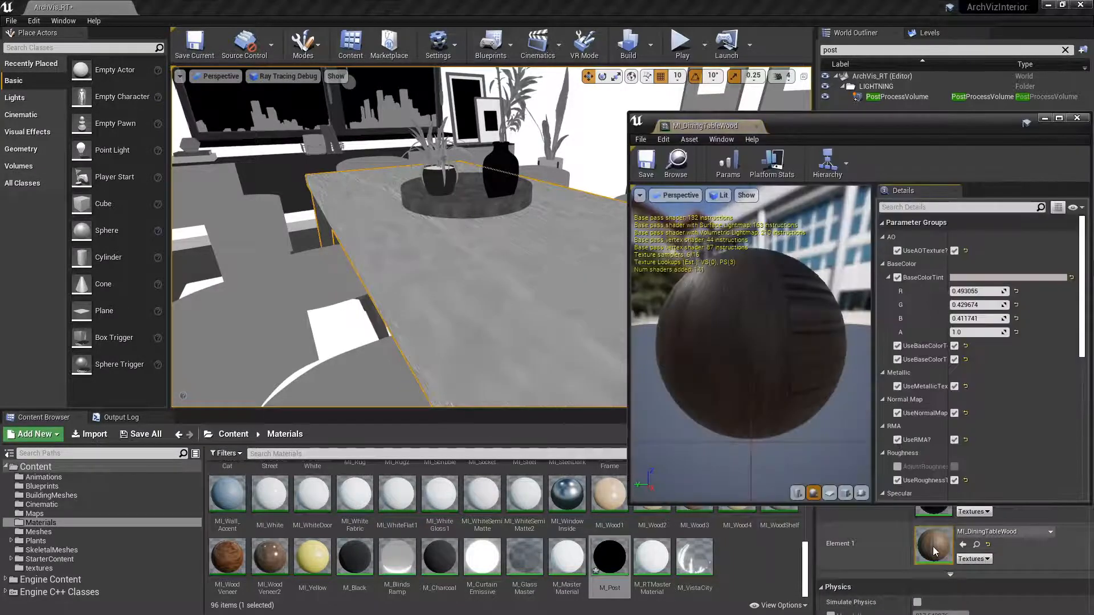
scroll(889, 333, down, 5)
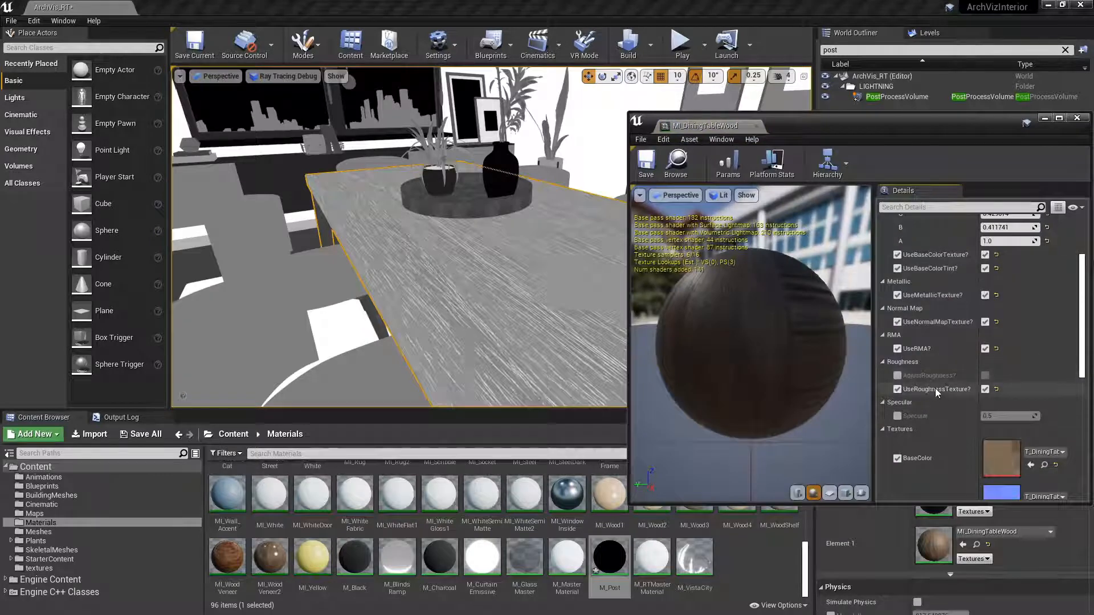
scroll(964, 415, down, 3)
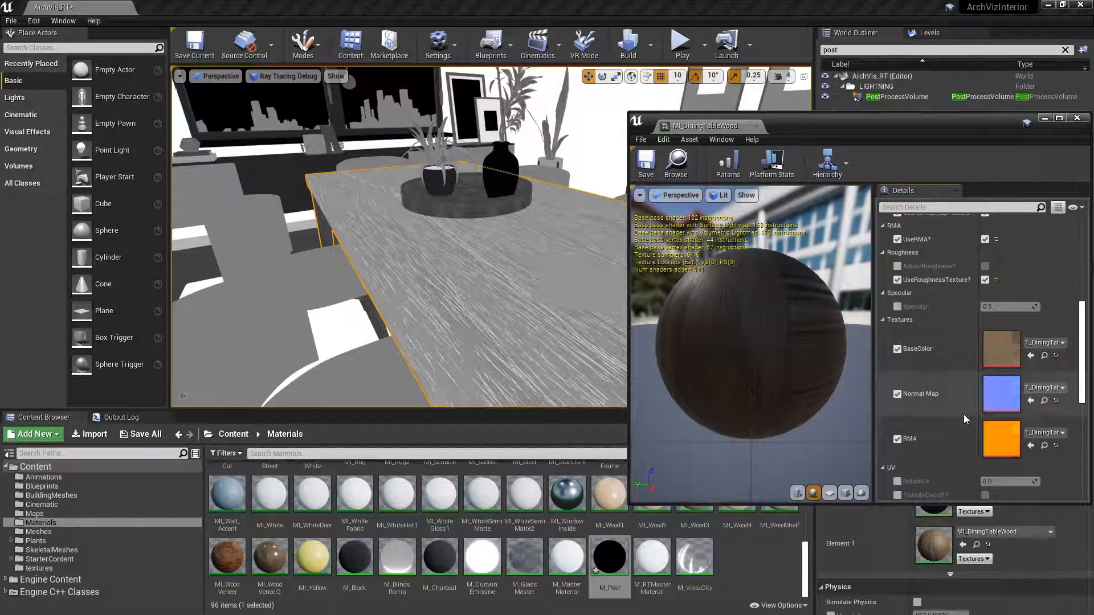
Open the T_DiningTable_RMA texture, hide its red and blue channels to examine the roughness channel, and close the editor.
double_click(1001, 439)
click(647, 195)
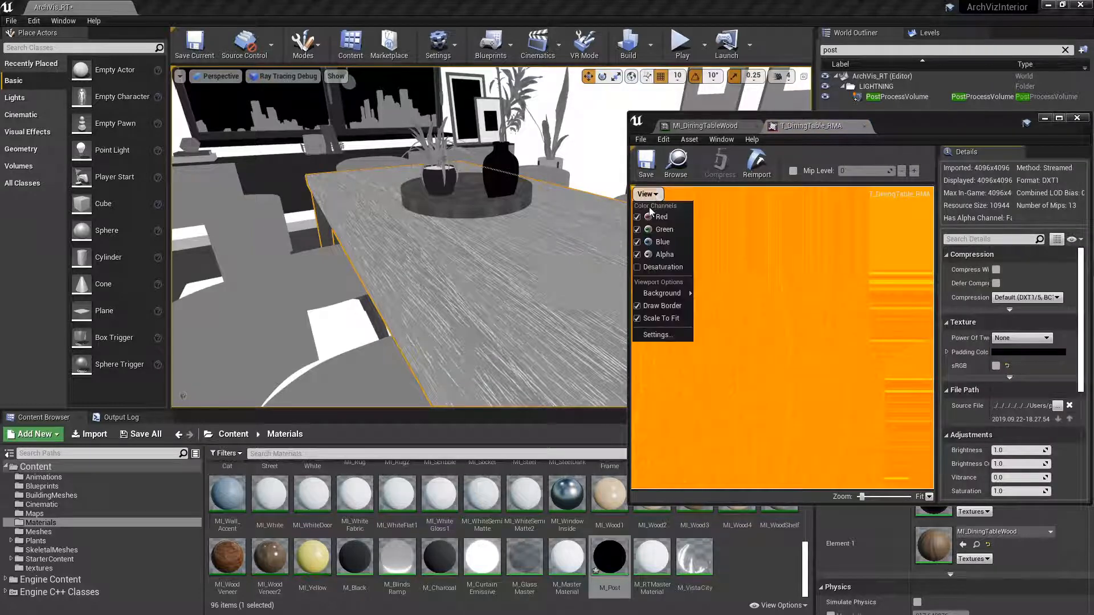
click(658, 217)
click(651, 242)
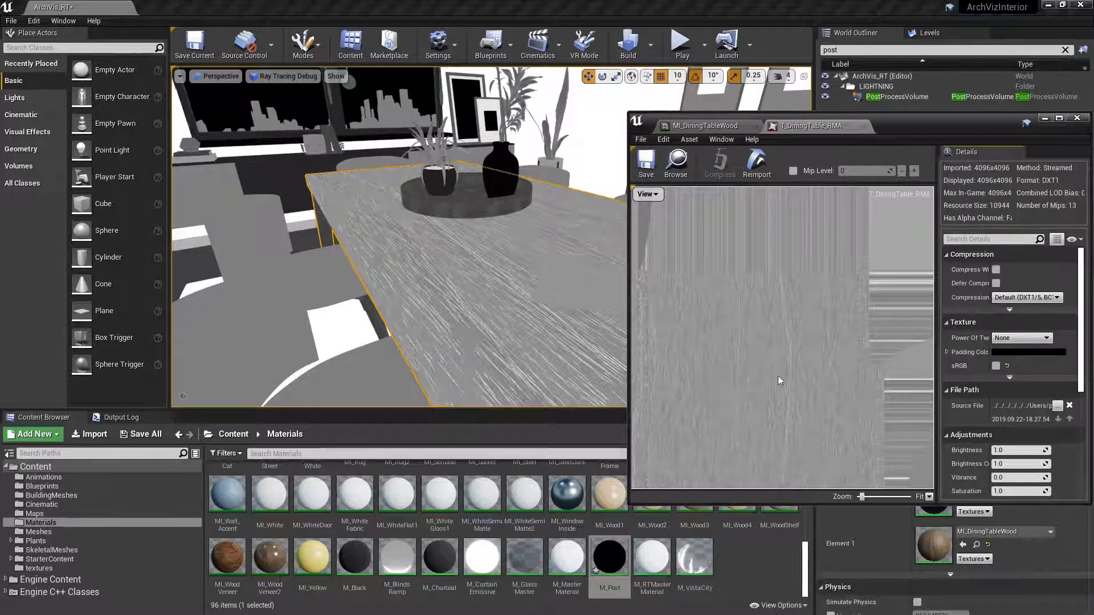
click(1077, 118)
mouse_move(463, 306)
right_down()
mouse_move(695, 216)
mouse_move(593, 274)
mouse_move(481, 298)
right_up()
key(w)
right_drag(480, 336, 586, 249)
click(586, 249)
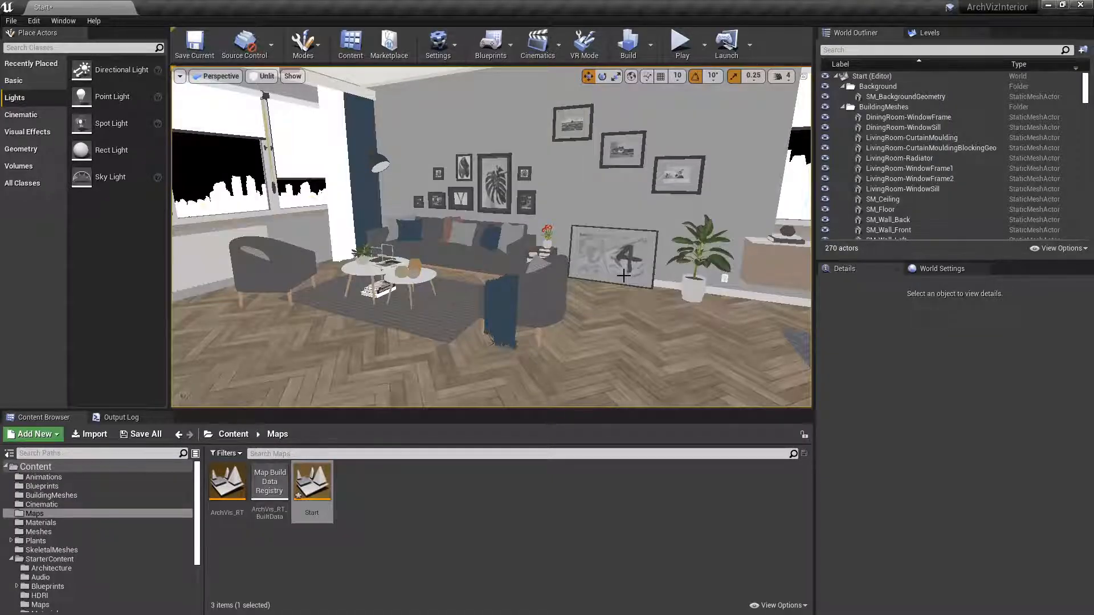
Compare the Start level's living room in the Lit view mode and then in Unlit.
right_drag(394, 292, 296, 228)
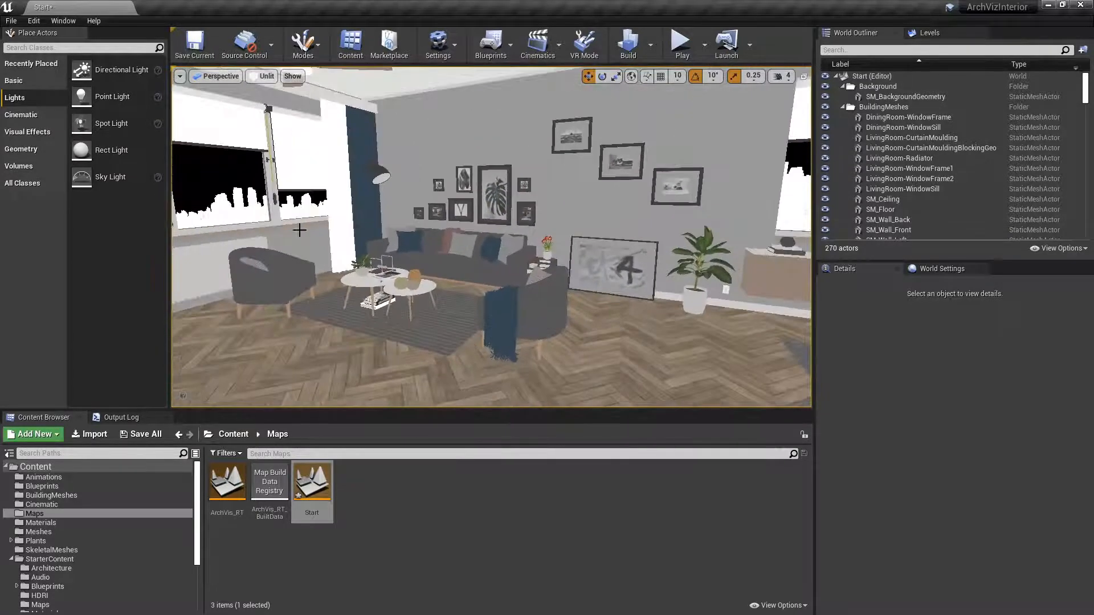
click(252, 78)
click(264, 99)
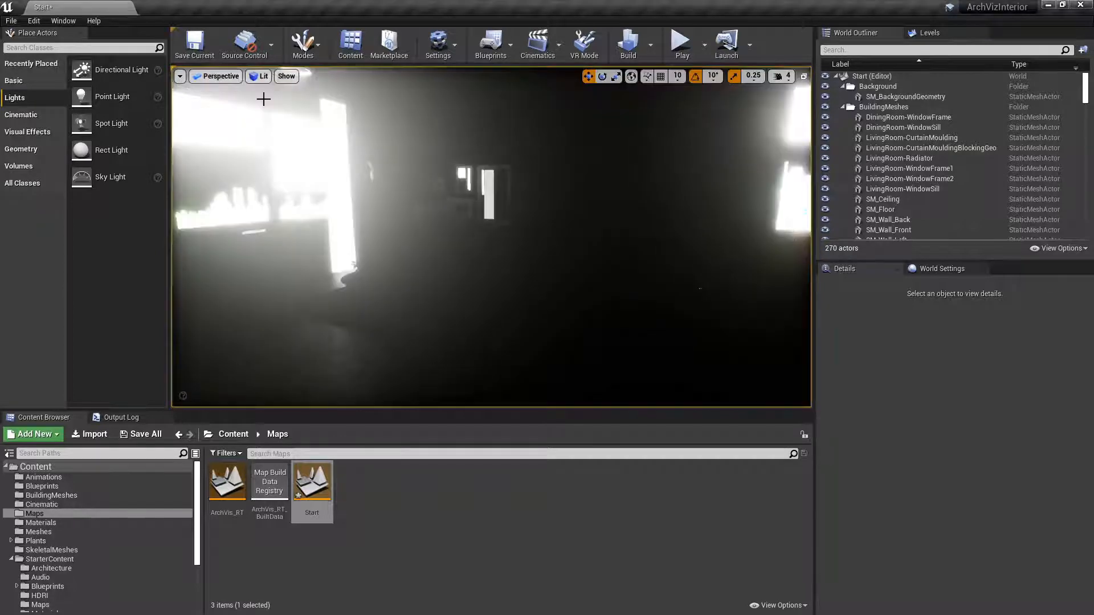
right_drag(264, 99, 240, 108)
right_drag(501, 260, 576, 261)
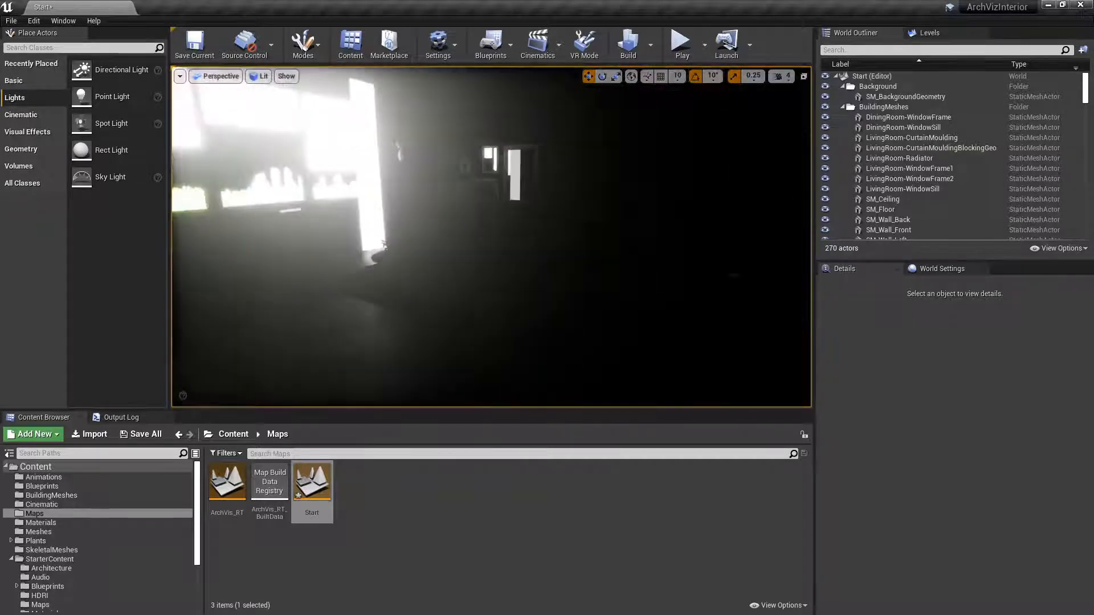
click(267, 78)
click(277, 112)
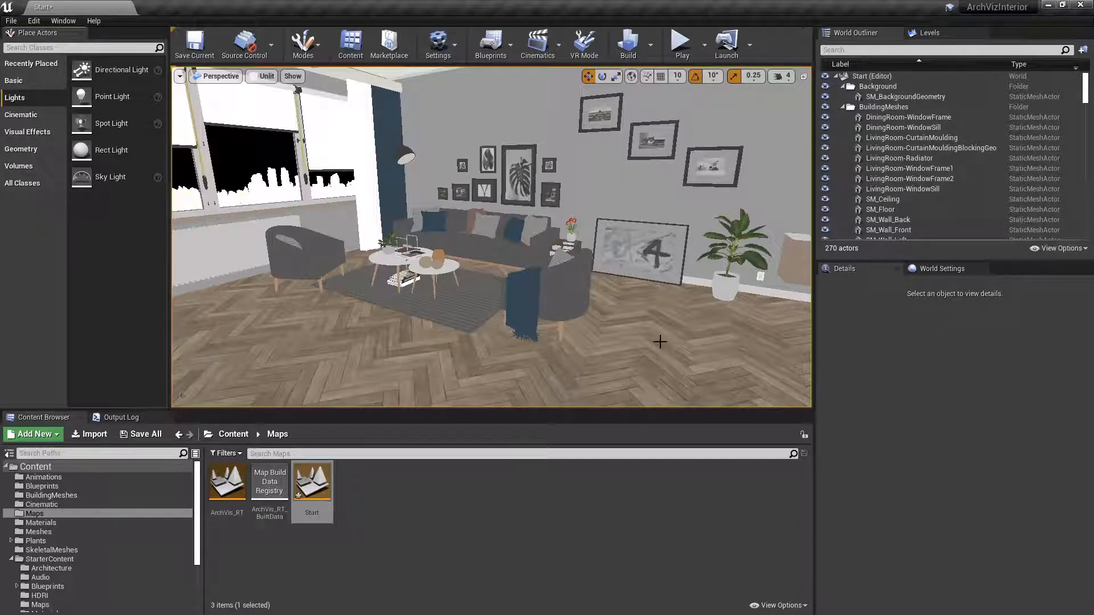
Enable Force No Precomputed Lighting in the Start level's Lightmass world settings and acknowledge the message.
click(936, 272)
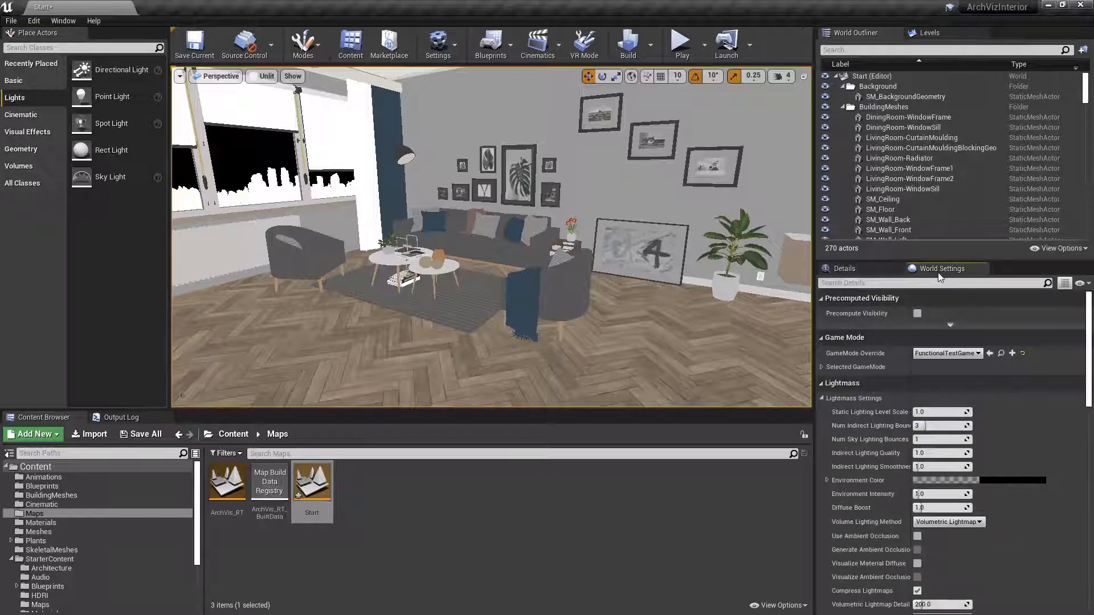
scroll(1028, 371, down, 10)
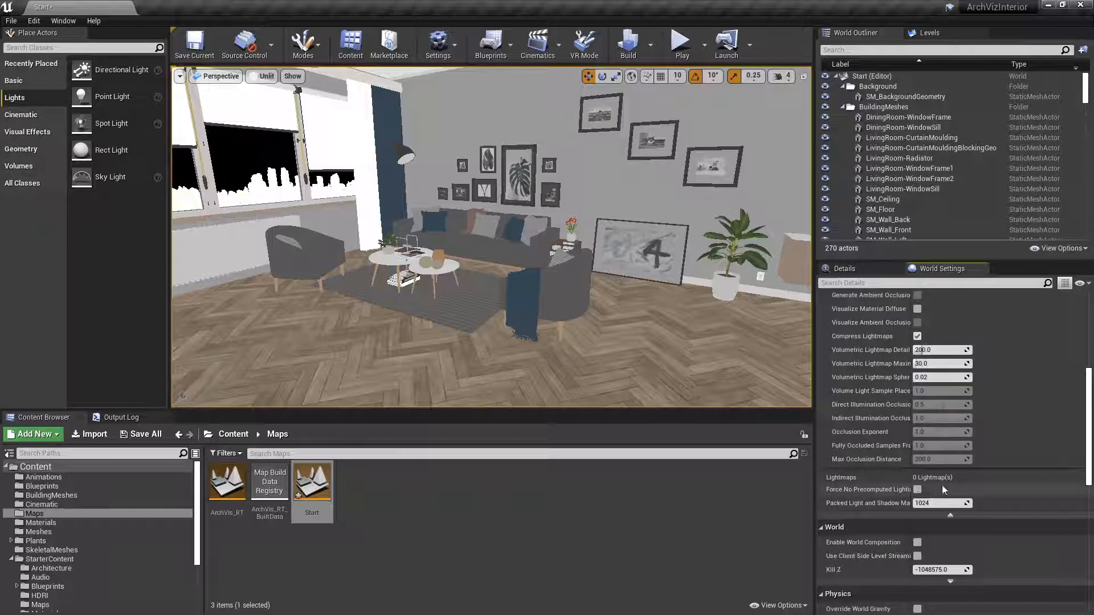
scroll(1020, 419, up, 5)
scroll(1020, 418, down, 5)
click(917, 491)
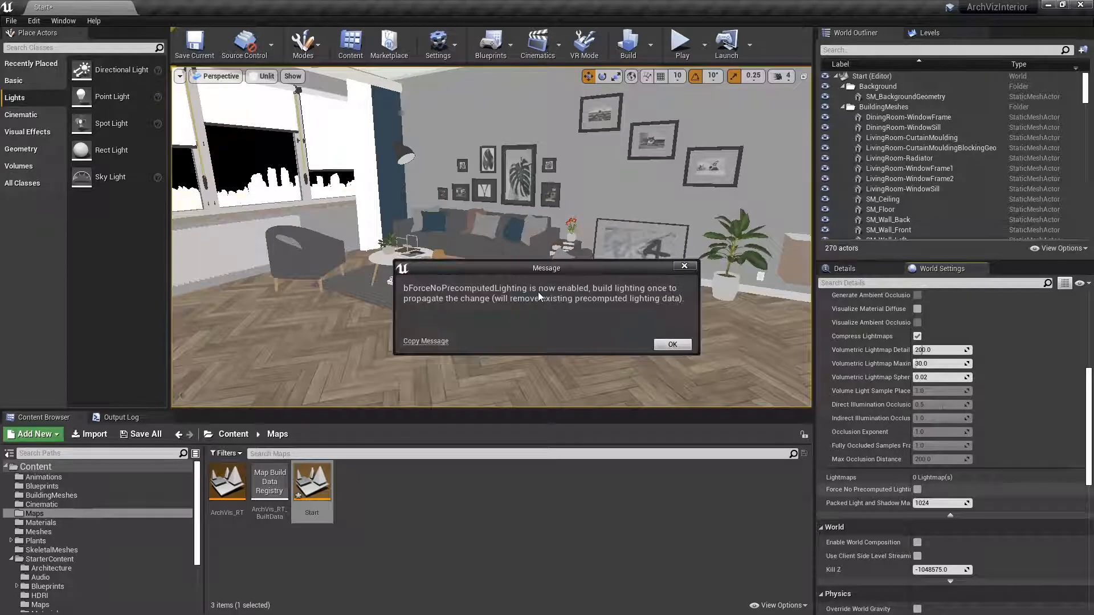
click(673, 345)
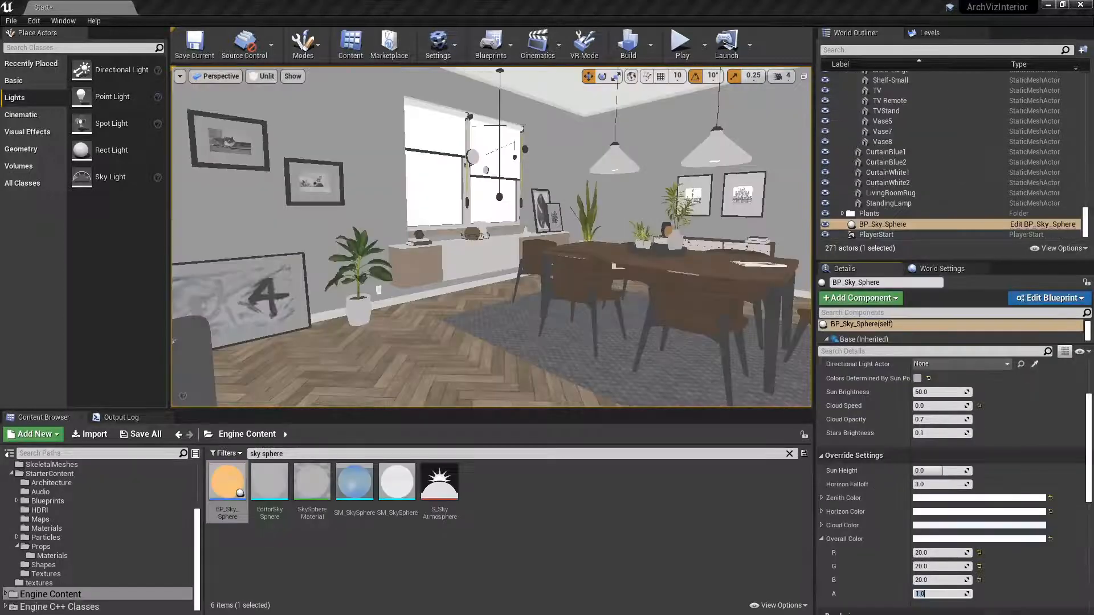
Switch the viewport to Lit and place a Rect Light near the dining room window.
key(alt+4)
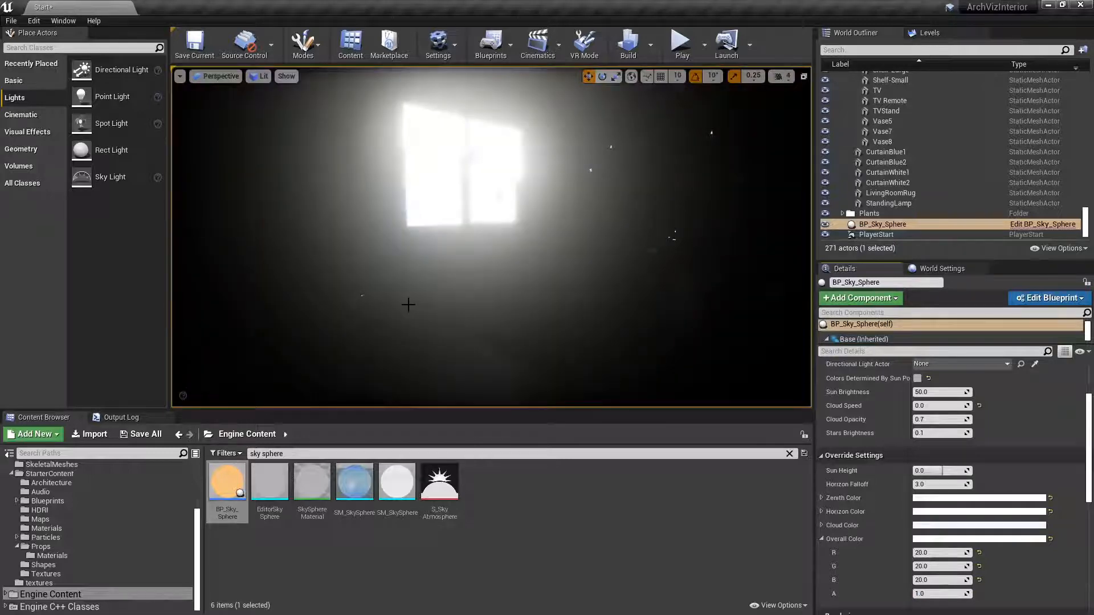
drag(111, 150, 522, 237)
mouse_move(506, 246)
right_down()
mouse_move(506, 231)
mouse_move(506, 244)
right_up()
drag(506, 228, 519, 378)
Rotate the Rect Light 90° about its vertical axis and move it up against the dining room window.
key(e)
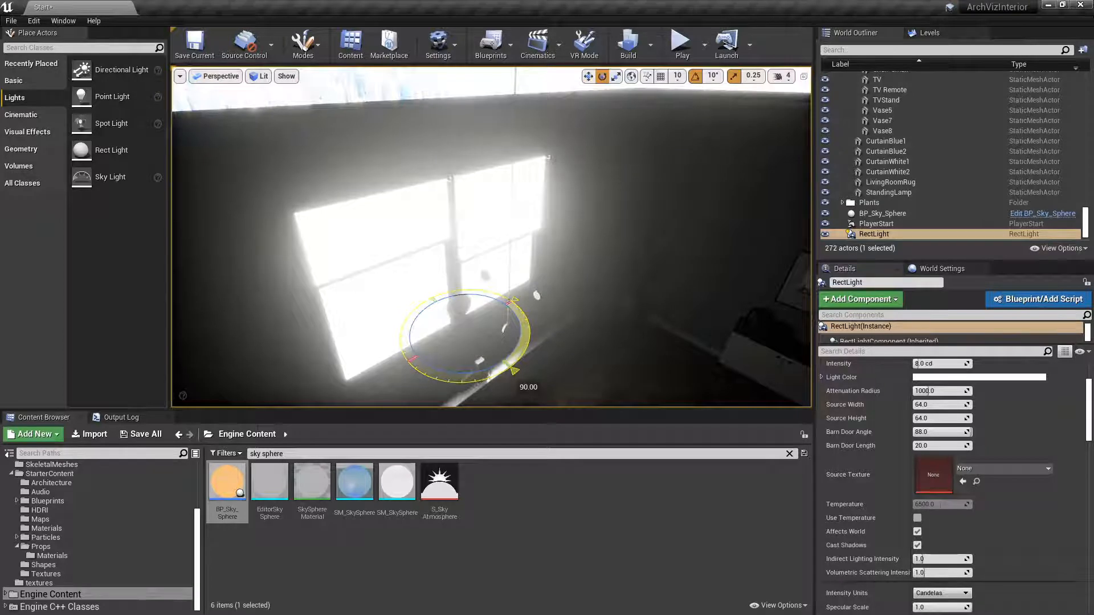
key(w)
drag(454, 347, 454, 344)
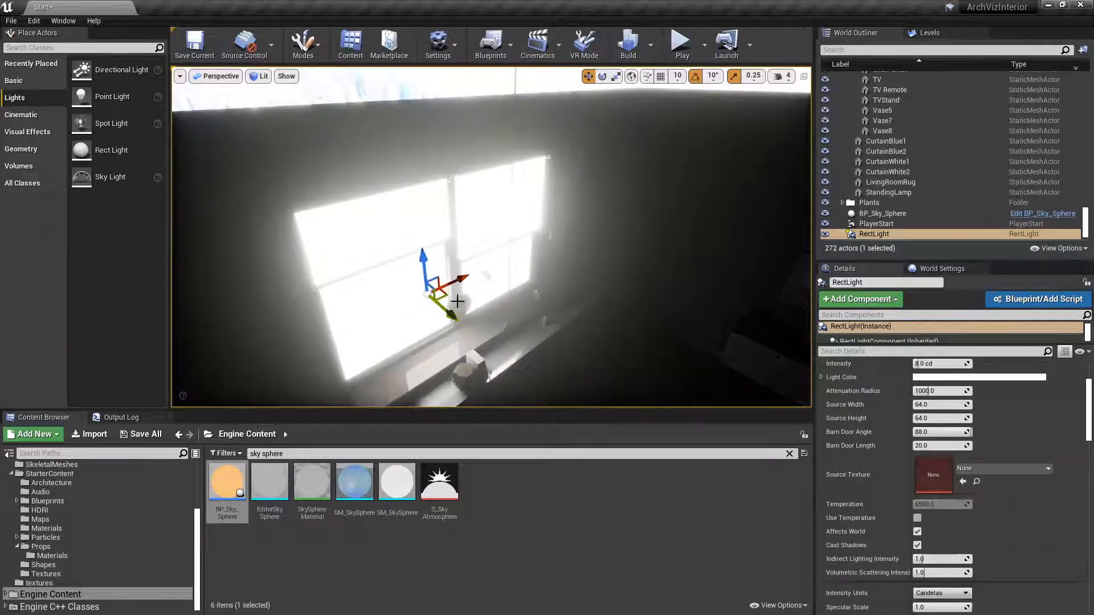
Move the Rect Light in front of one dining room window pane and set its source width to 112 and source height to 148.
drag(460, 279, 419, 299)
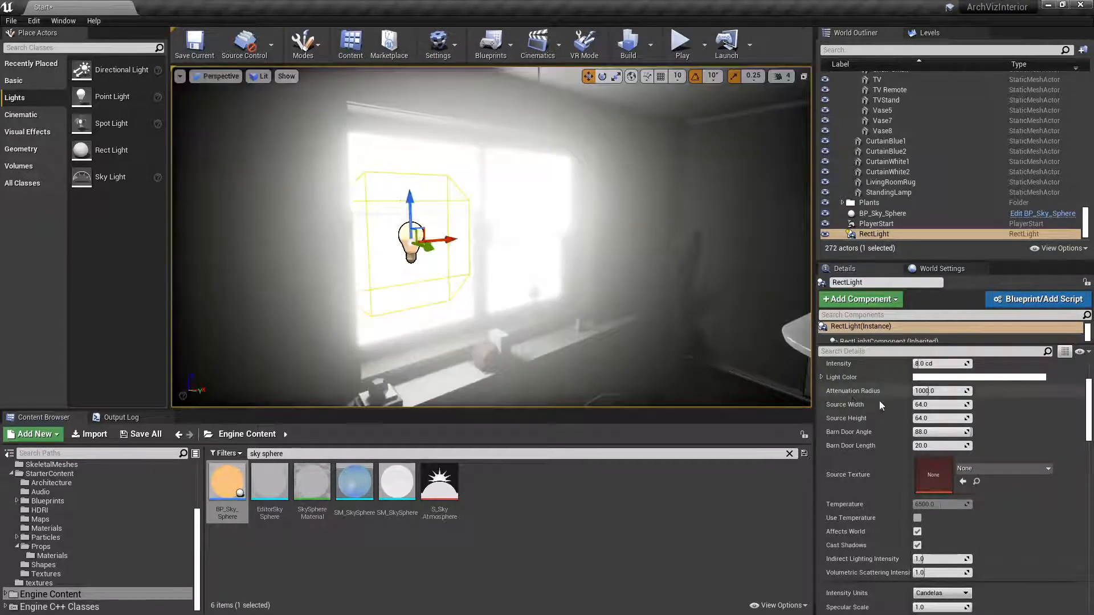
click(934, 404)
text(112)
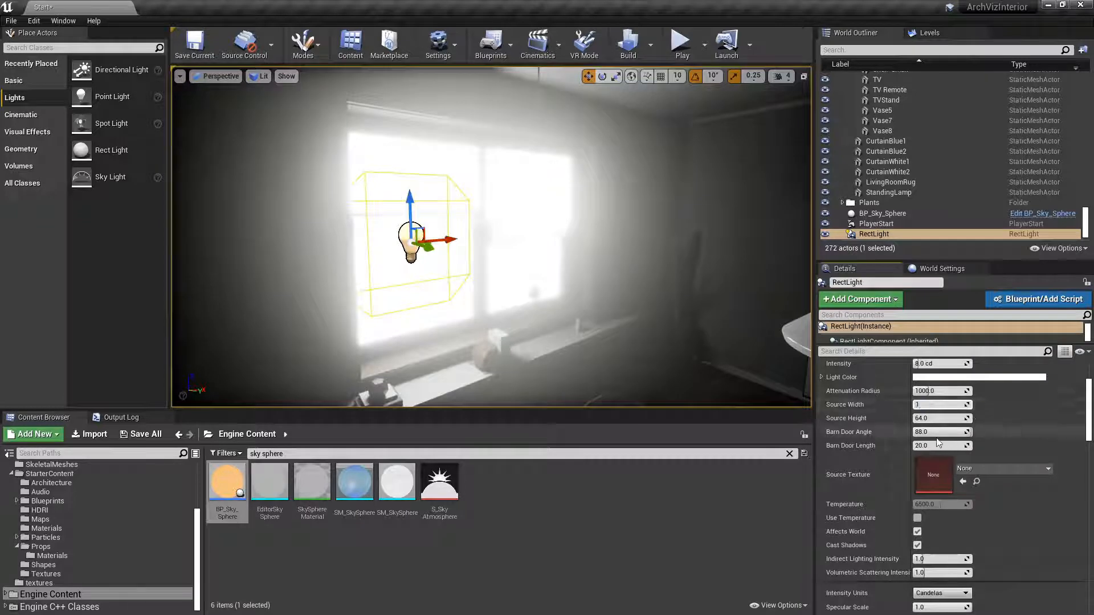
key(Tab)
text(128)
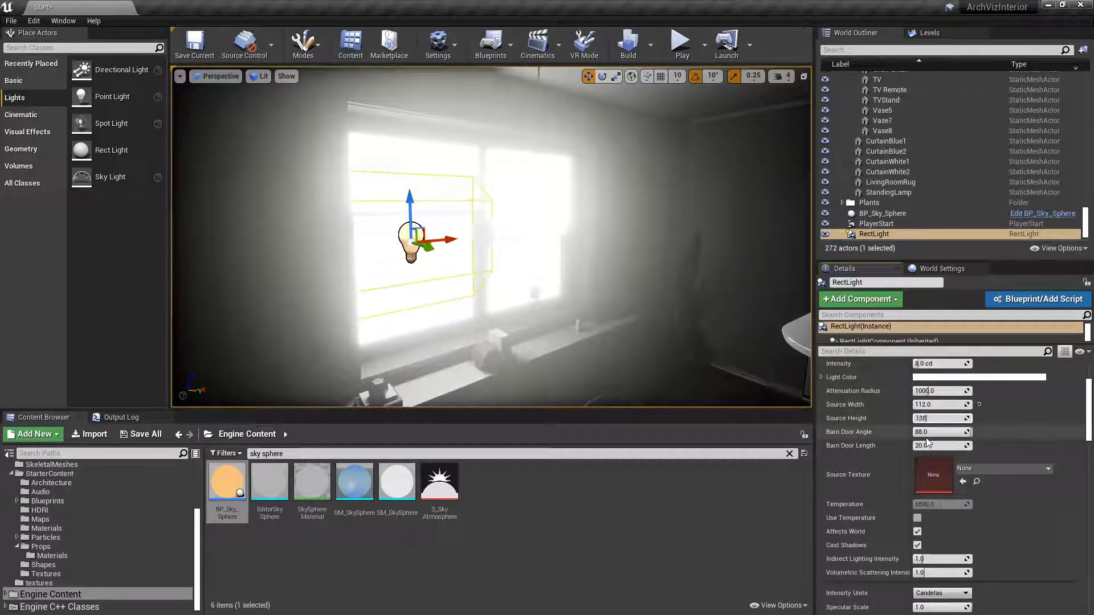
key(Tab)
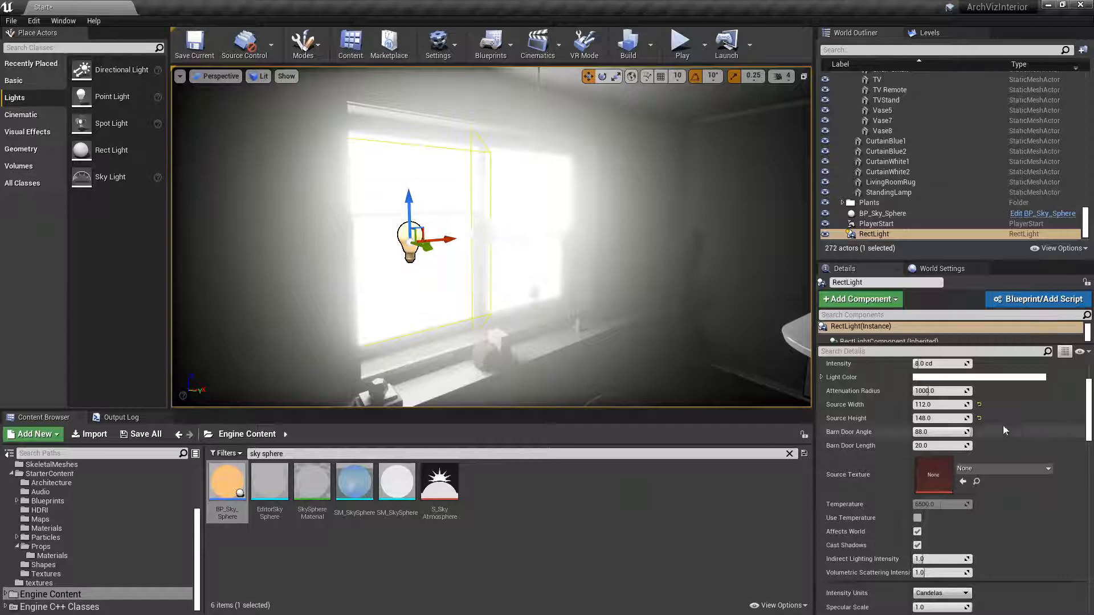
Set the Rect Light's mobility to Movable and review its ray tracing shadow, reflection and global illumination options.
scroll(1089, 404, up, 3)
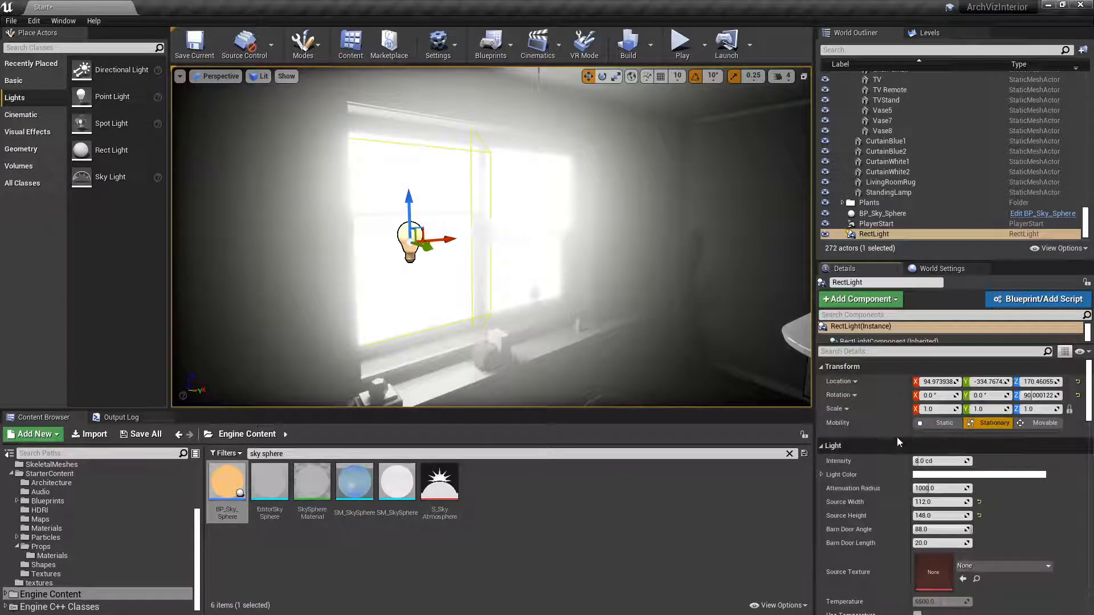
click(1047, 421)
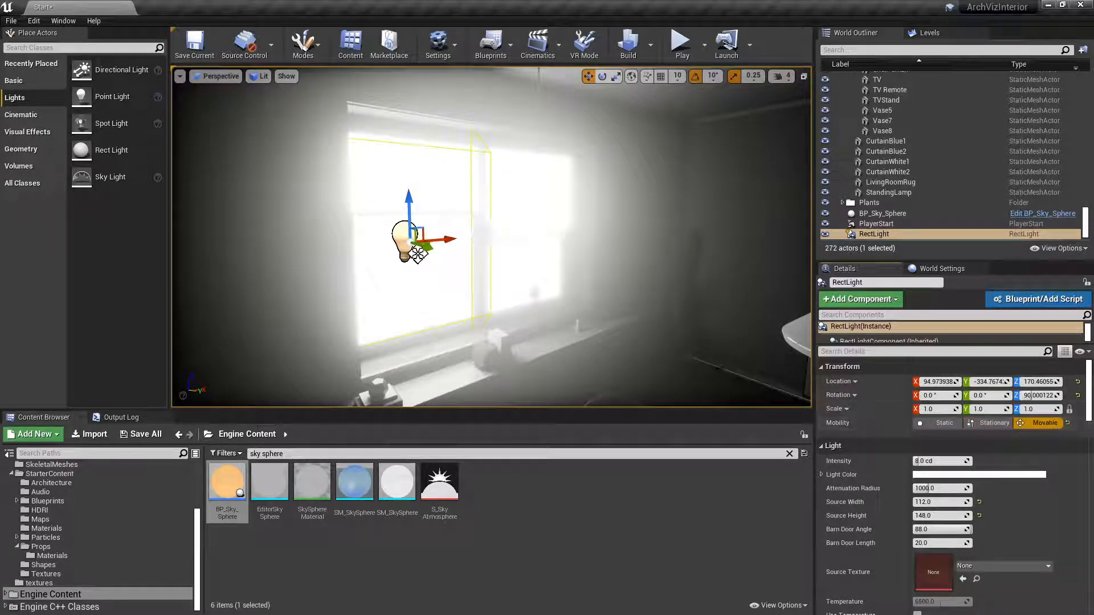
scroll(990, 480, down, 10)
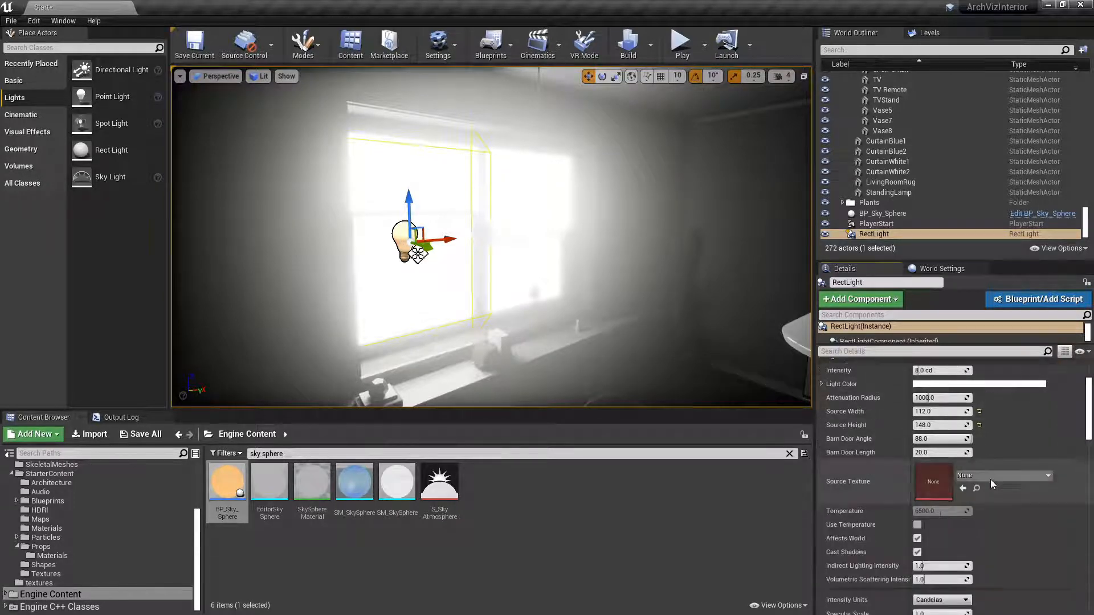
scroll(1005, 486, down, 2)
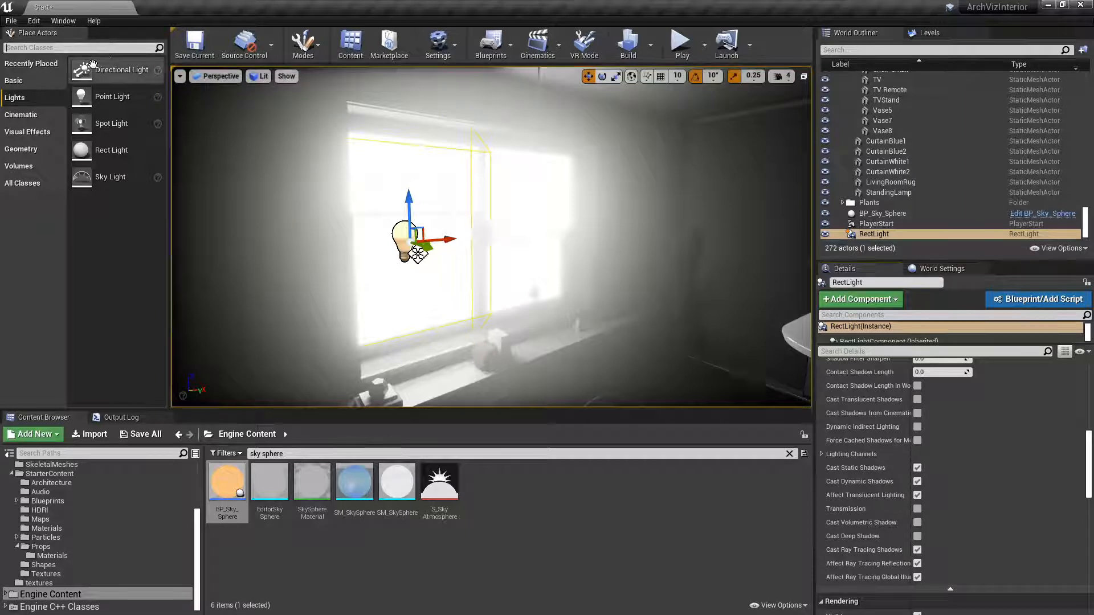
Find the Post Process Volume among the placeable actors and place one in the dining room.
click(114, 53)
text(post)
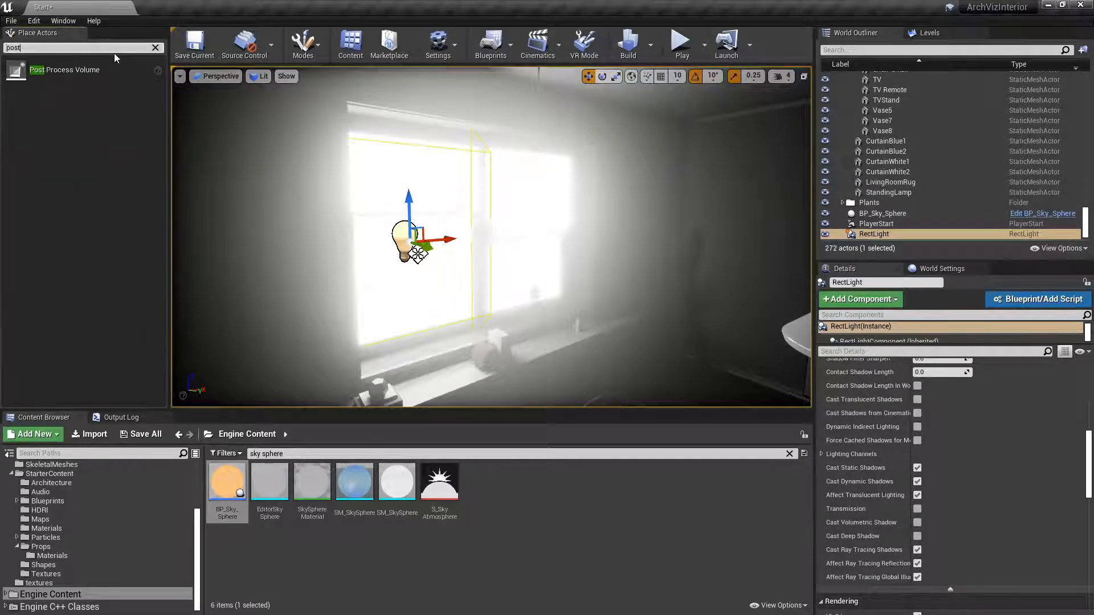
right_drag(319, 188, 422, 222)
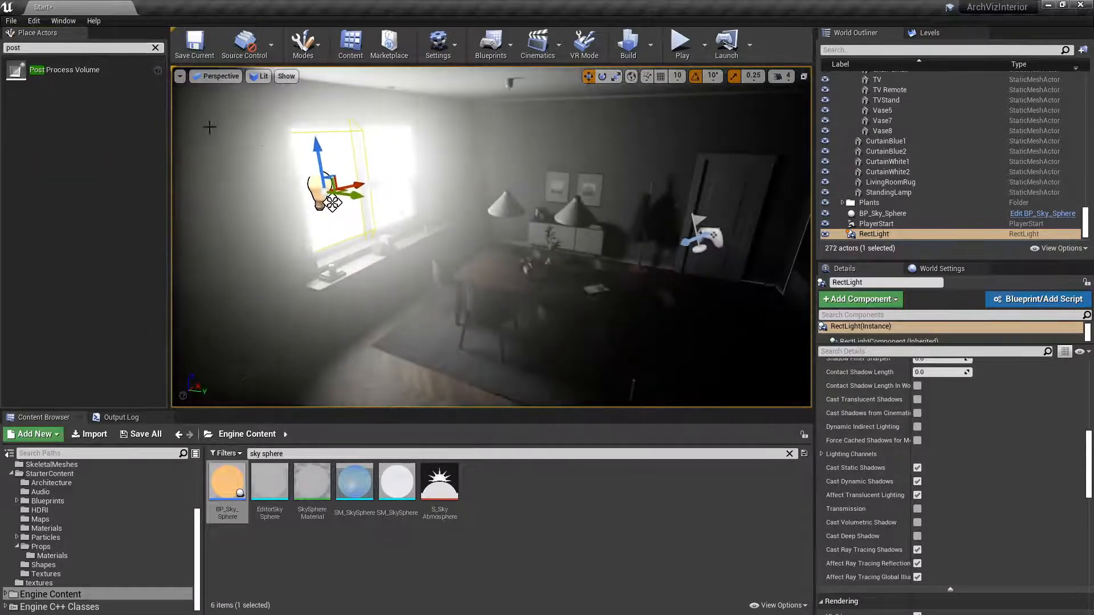
drag(60, 69, 515, 363)
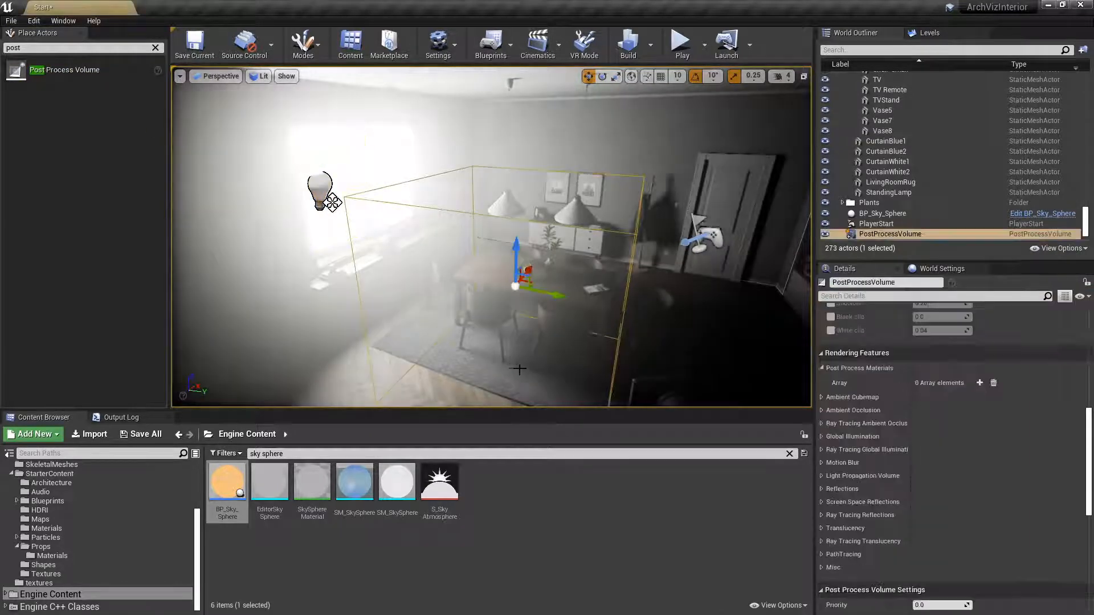
right_drag(515, 363, 558, 326)
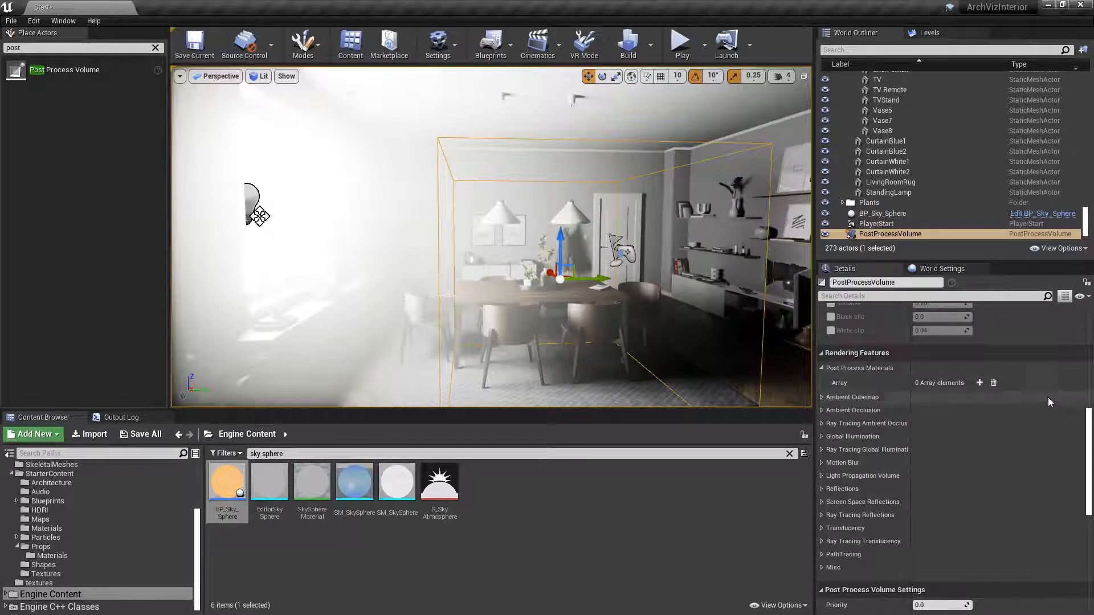
Override the Post Process Volume's bloom intensity and set it to 0.
drag(1087, 414, 1087, 313)
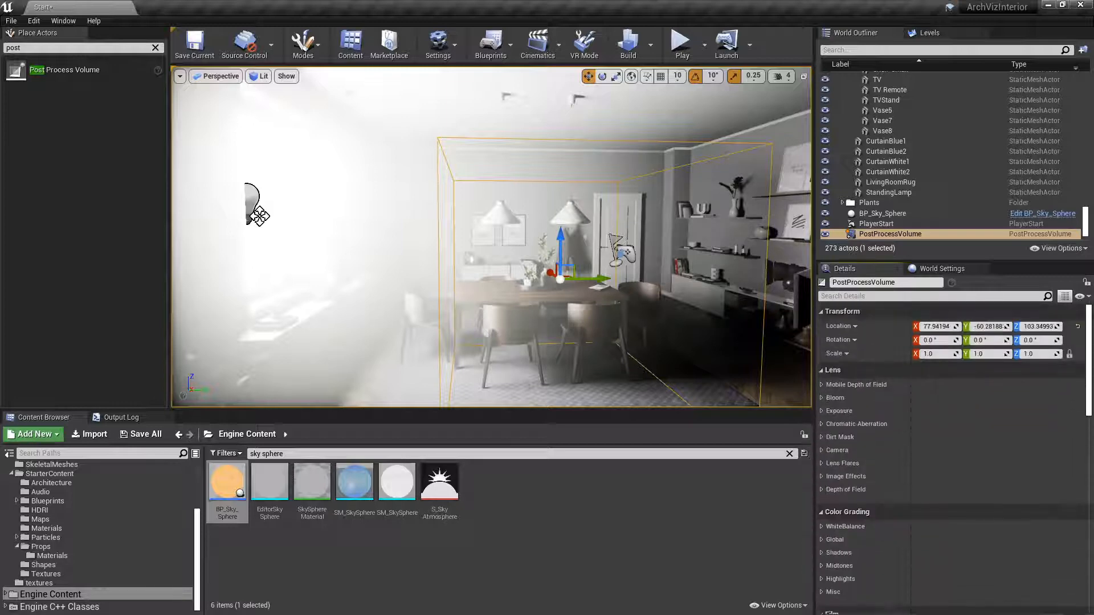
click(821, 397)
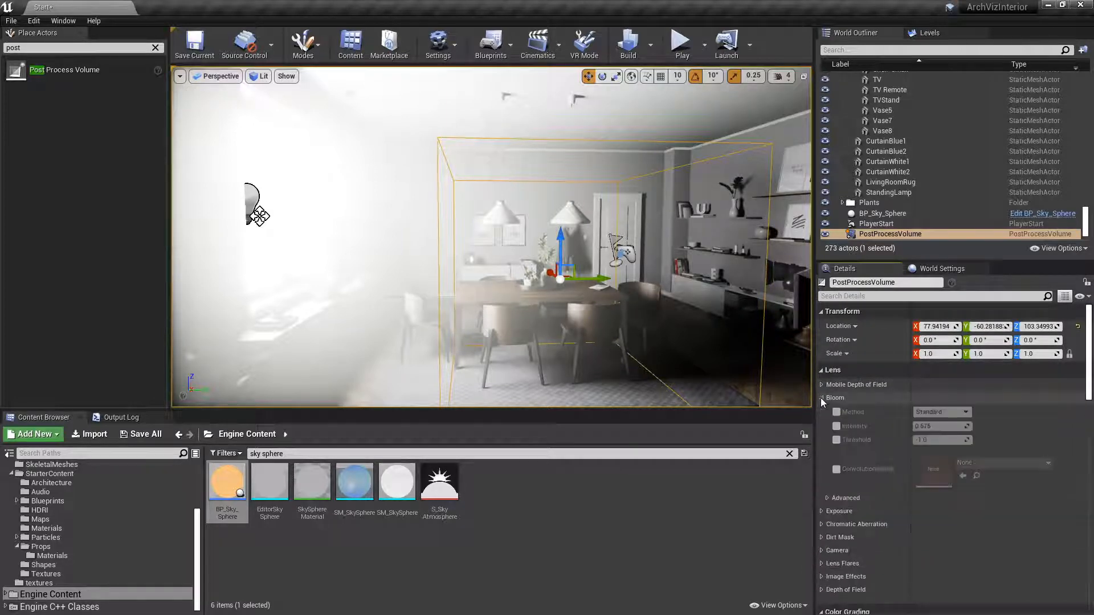
click(836, 426)
click(945, 426)
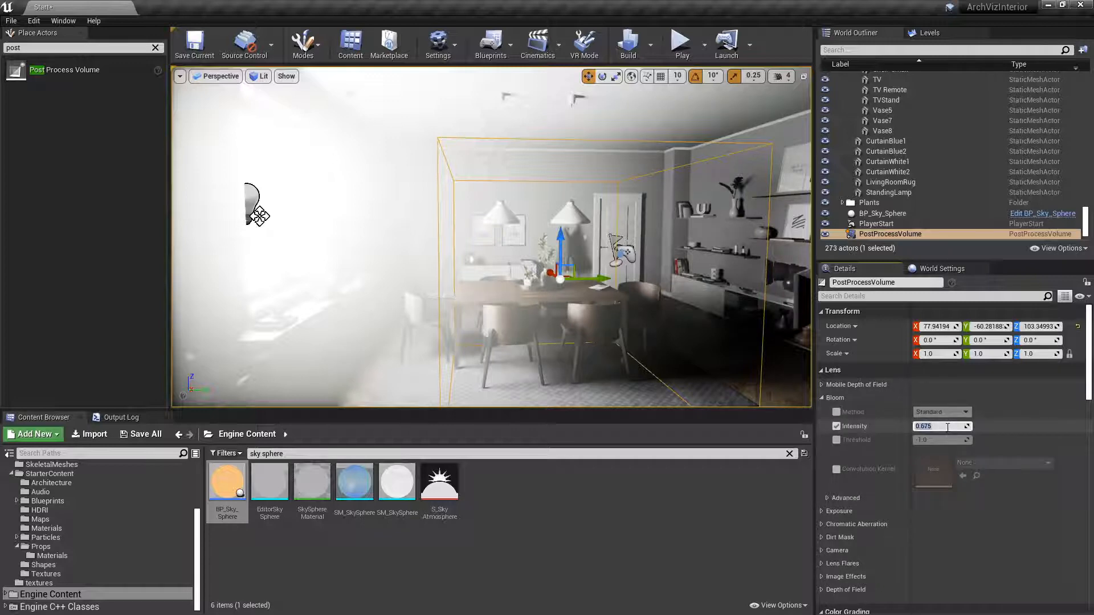
Override the Post Process Volume's exposure limits, setting both Min EV100 and Max EV100 to 1.
click(819, 514)
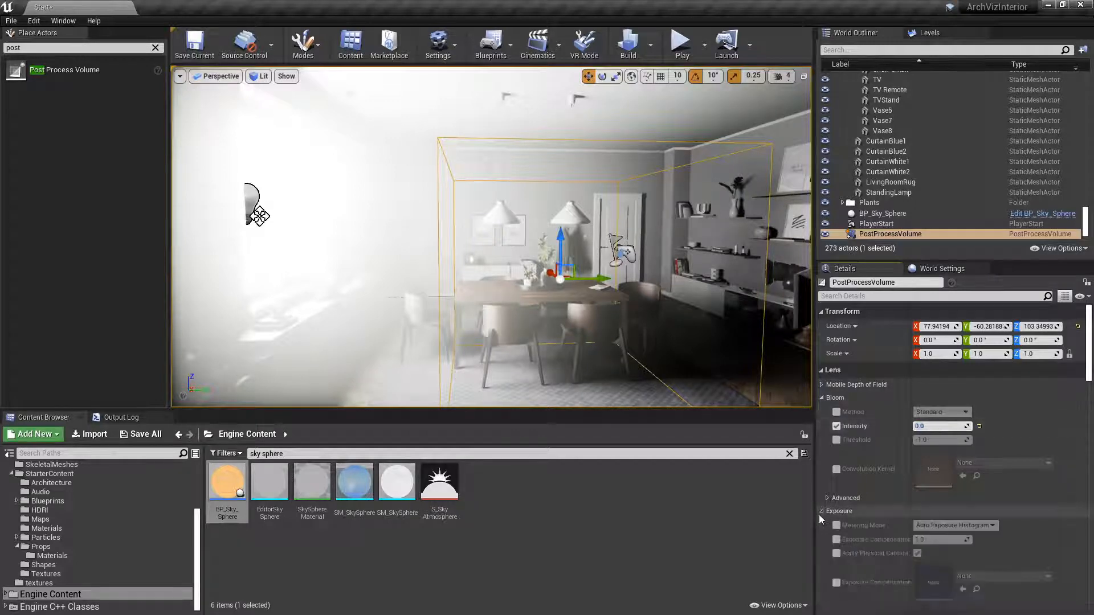
scroll(916, 479, down, 5)
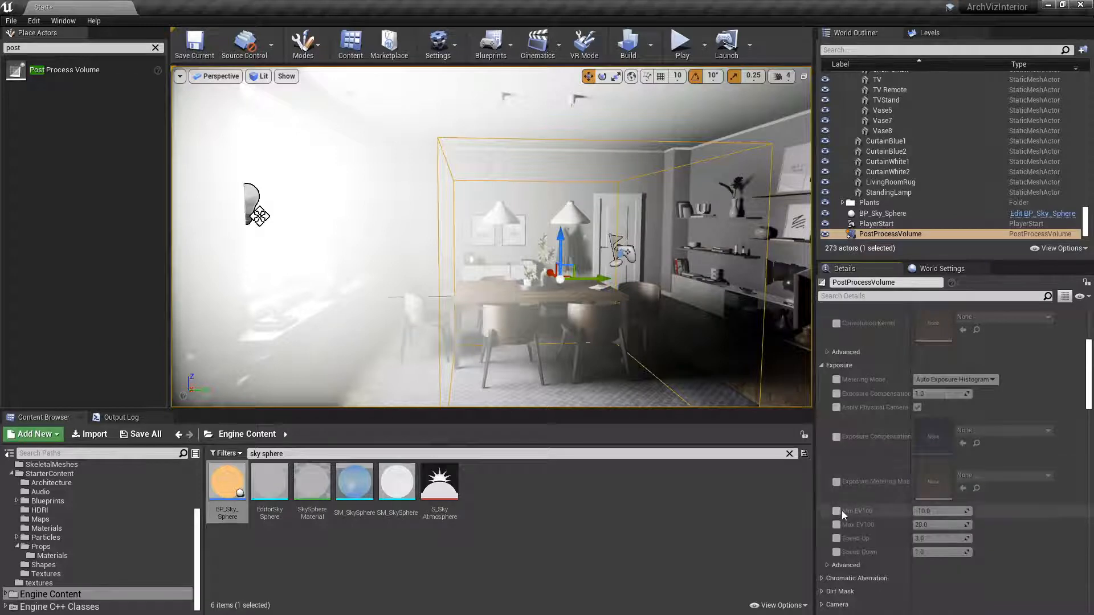
click(836, 511)
click(837, 525)
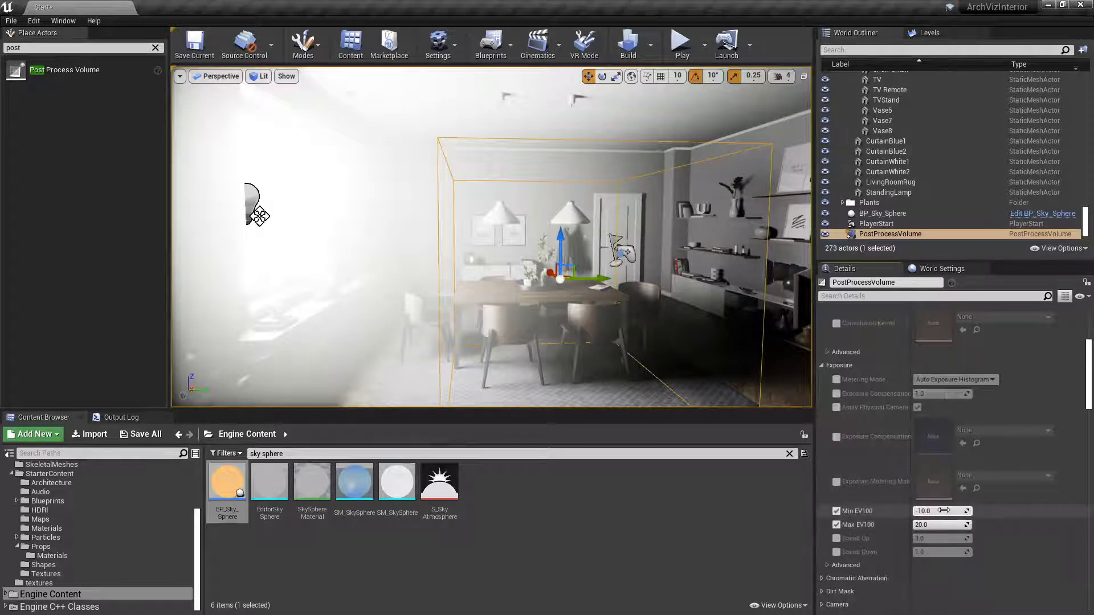
click(943, 510)
text(1)
key(Tab)
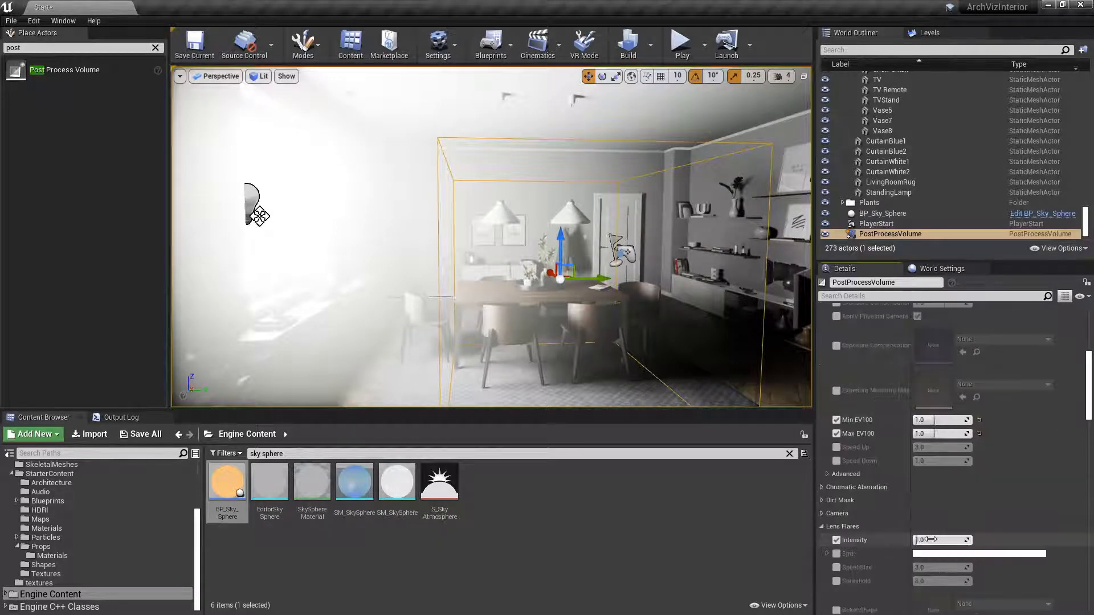
Set the Post Process Volume's lens flare intensity and vignette intensity to 0.
click(959, 540)
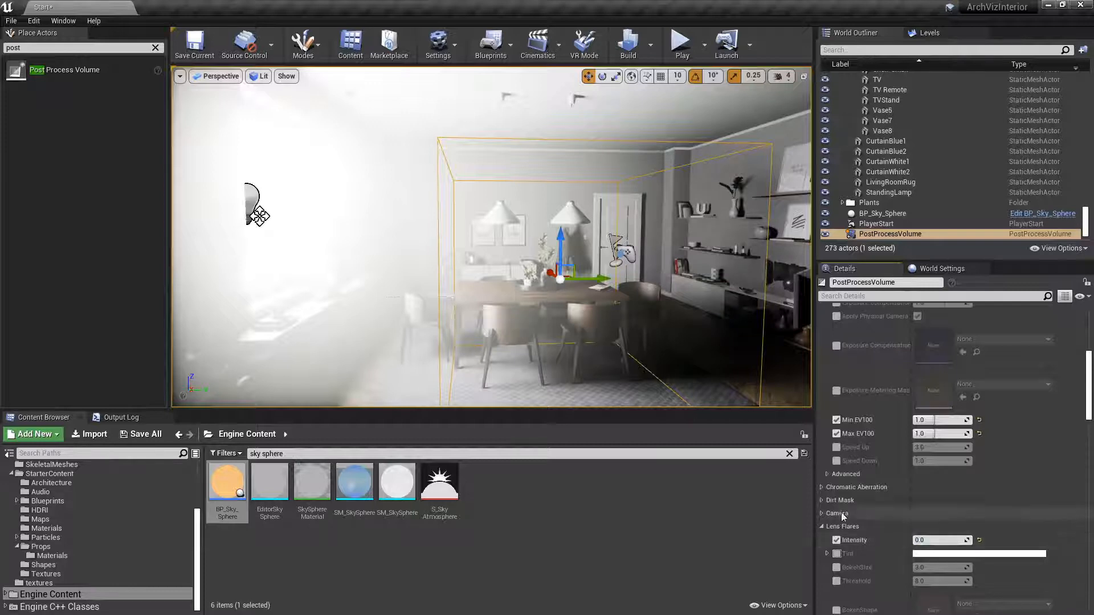
click(822, 487)
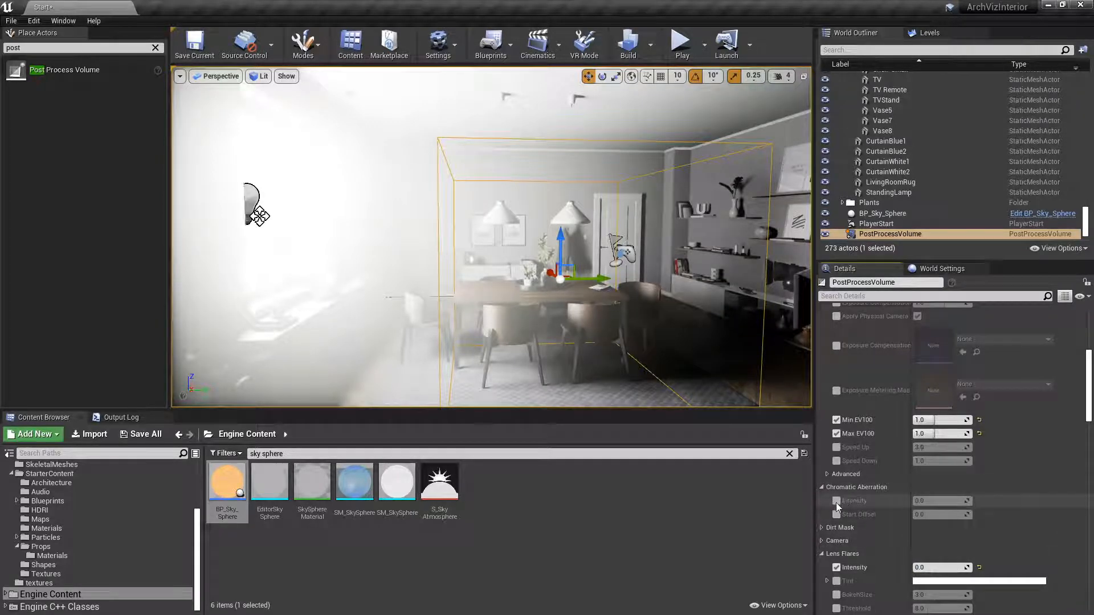
click(824, 487)
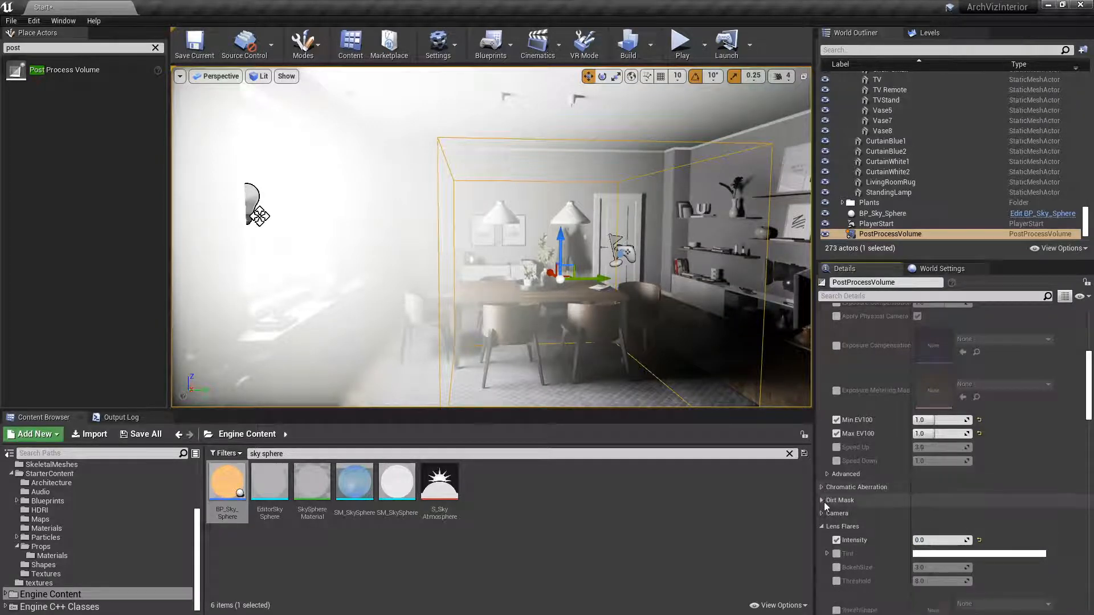
scroll(819, 518, down, 3)
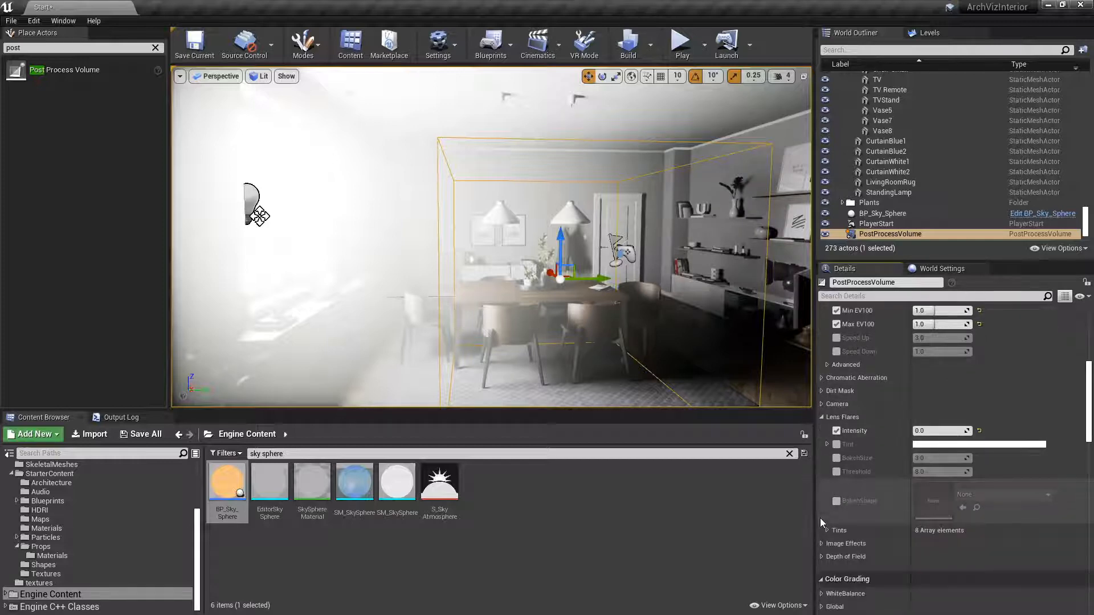
click(821, 544)
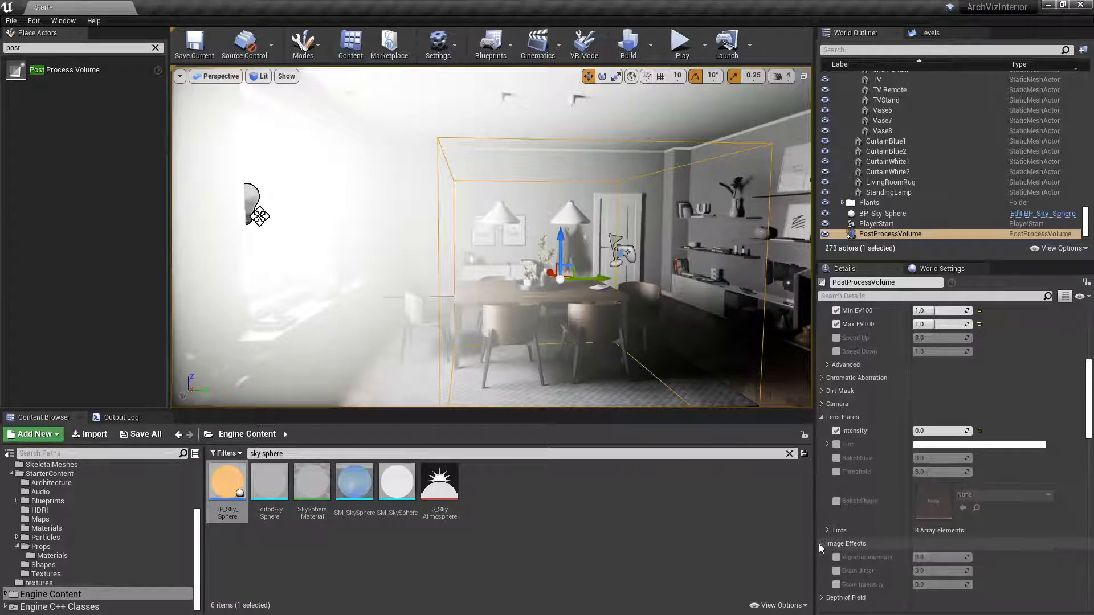
click(932, 558)
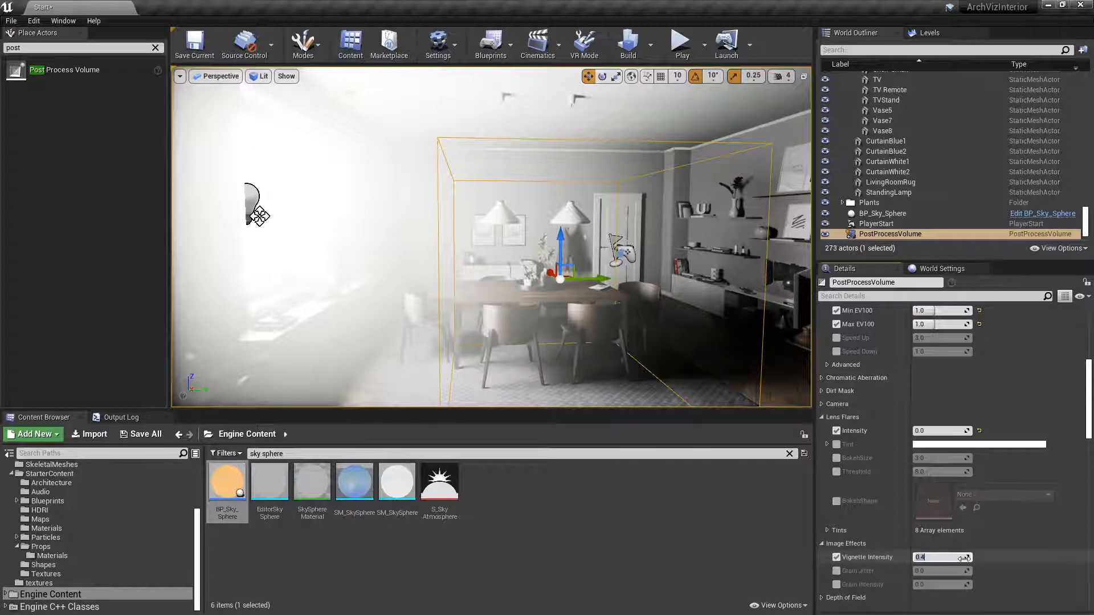
text(0)
key(Return)
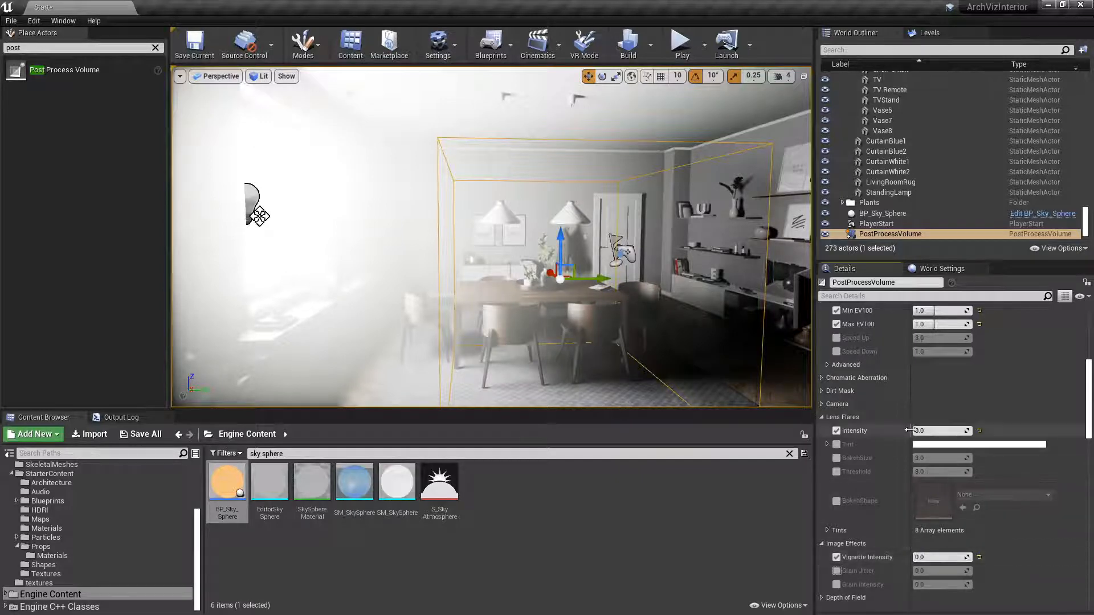
Enable Infinite Extent (Unbound) for the Post Process Volume.
scroll(908, 430, down, 10)
scroll(909, 430, down, 8)
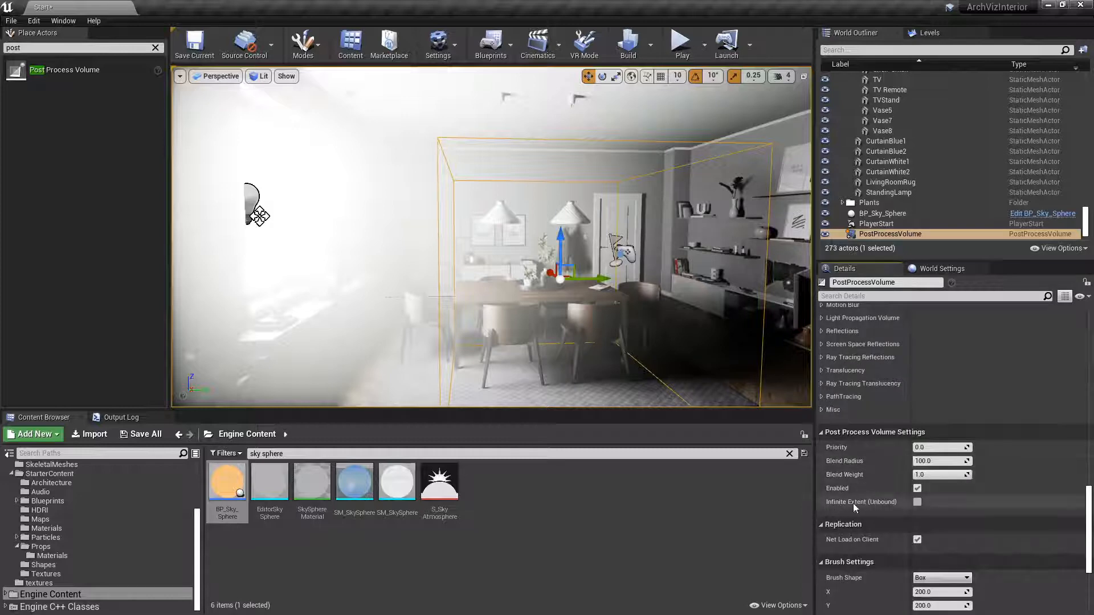
click(916, 501)
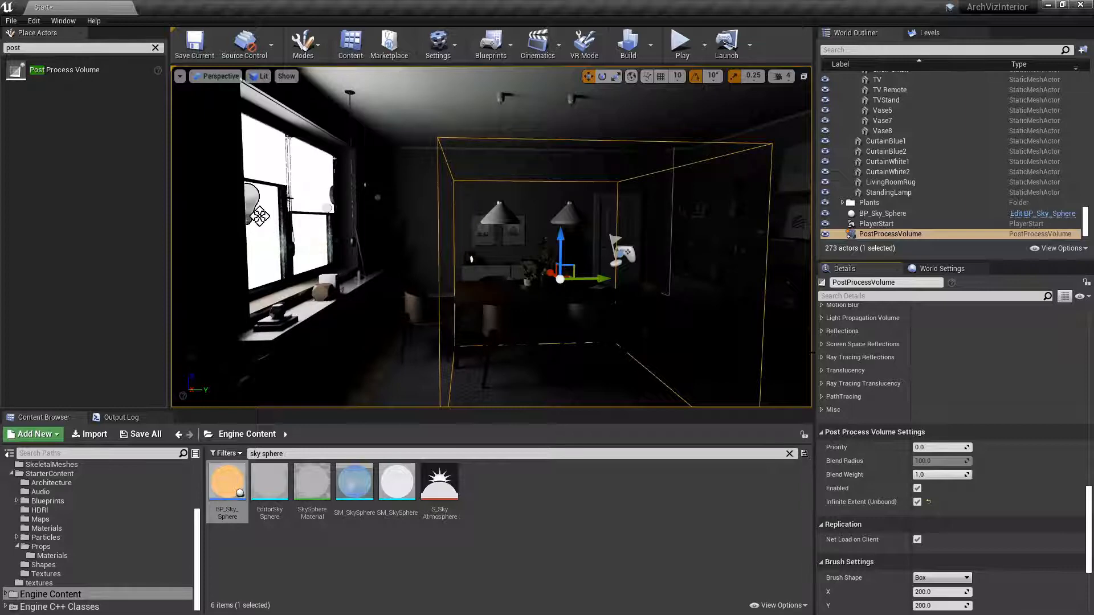
Clear the actor search and duplicate the Rect Light sideways over the second dining room window pane.
click(155, 48)
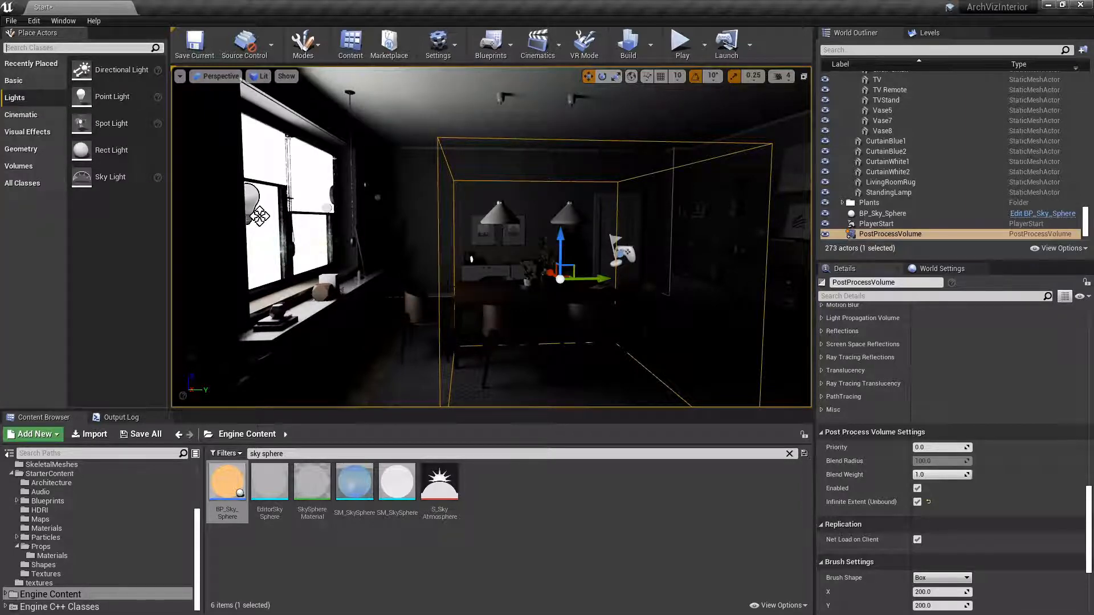
click(258, 215)
right_drag(259, 217, 415, 230)
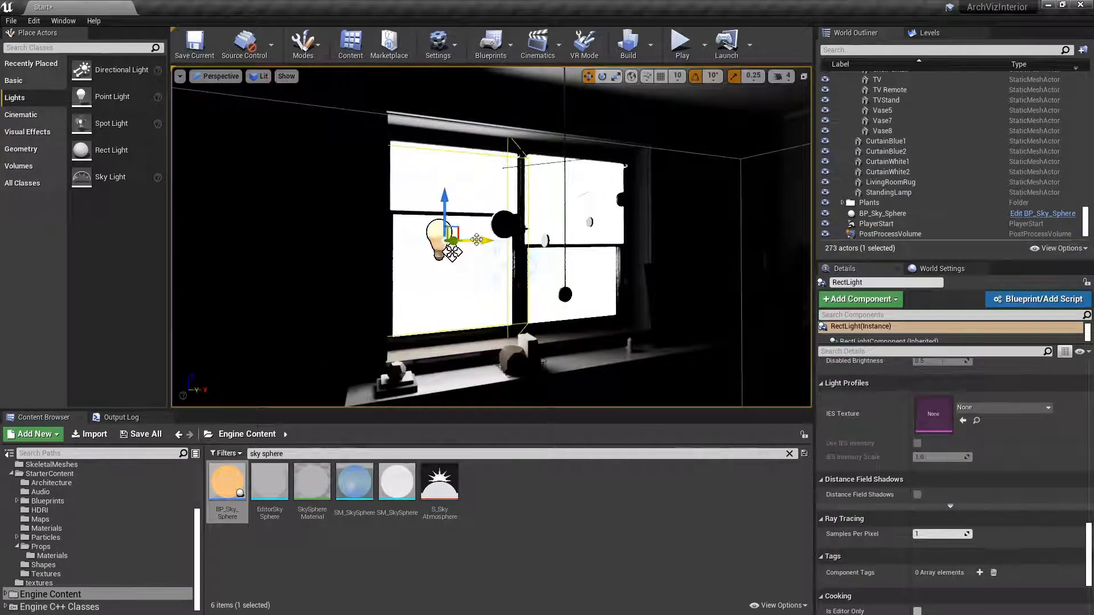
alt+drag(478, 240, 604, 234)
Place a Directional Light in the dining room, raise it, and rotate it to shine through the windows onto the far wall.
drag(122, 69, 673, 394)
right_drag(644, 319, 667, 367)
drag(608, 229, 621, 118)
right_drag(621, 118, 668, 56)
key(e)
drag(528, 286, 496, 256)
key(s)
right_drag(497, 256, 510, 293)
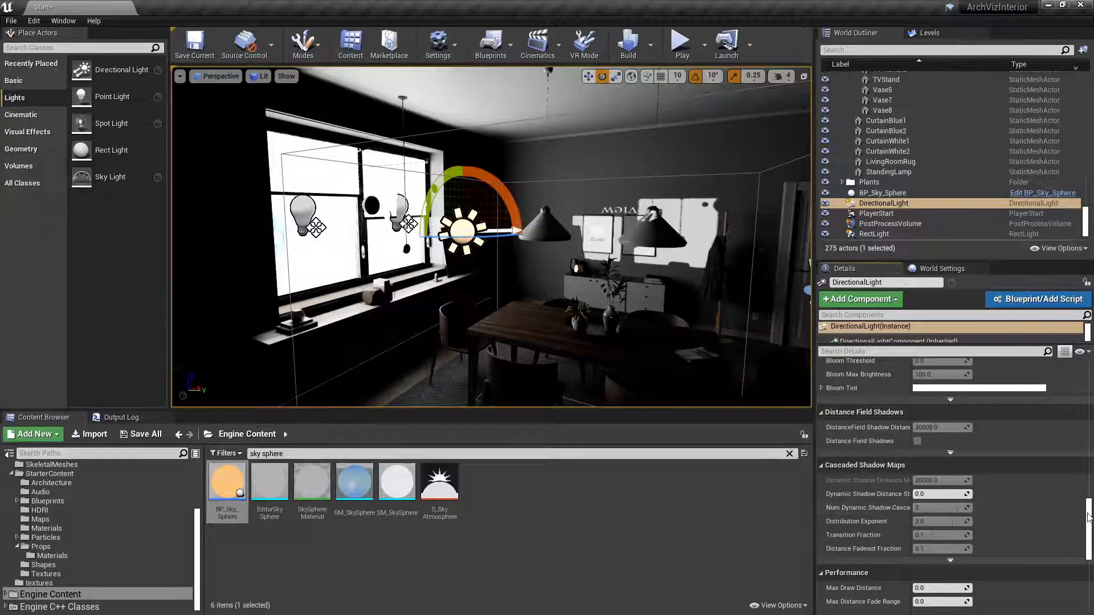
Set the Directional Light's mobility to Movable and review its ray tracing shadow, reflection and global illumination options.
drag(1089, 520, 1091, 373)
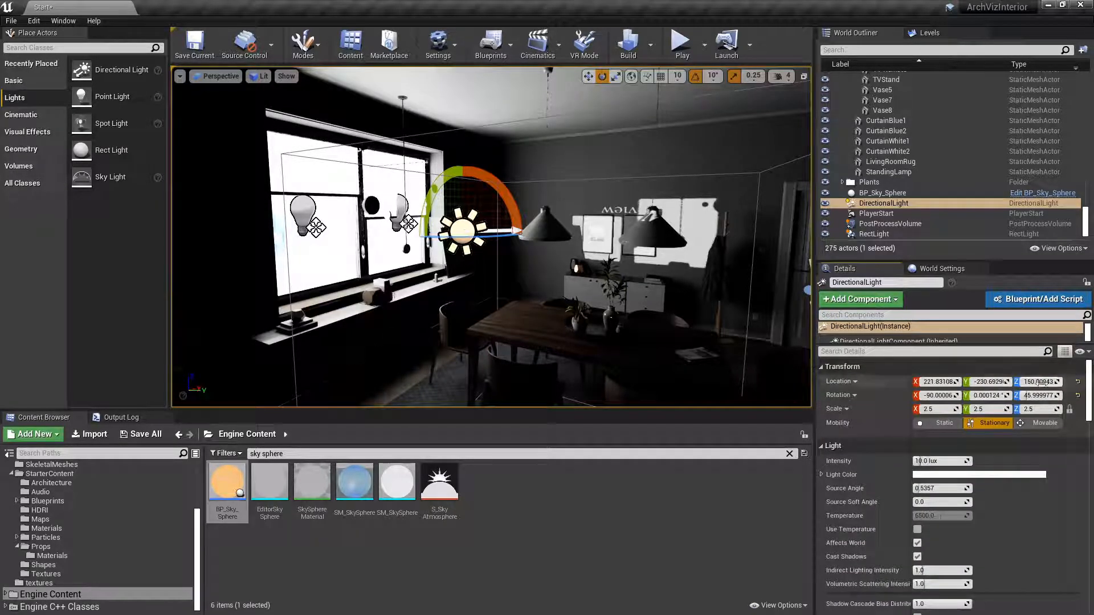
click(1038, 422)
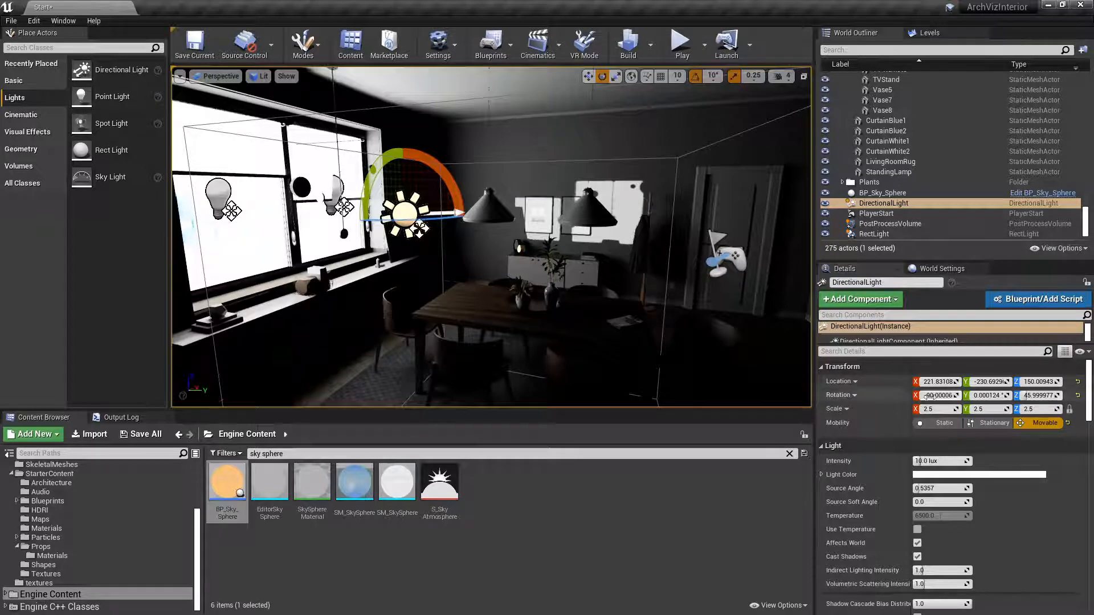
scroll(1037, 427, down, 10)
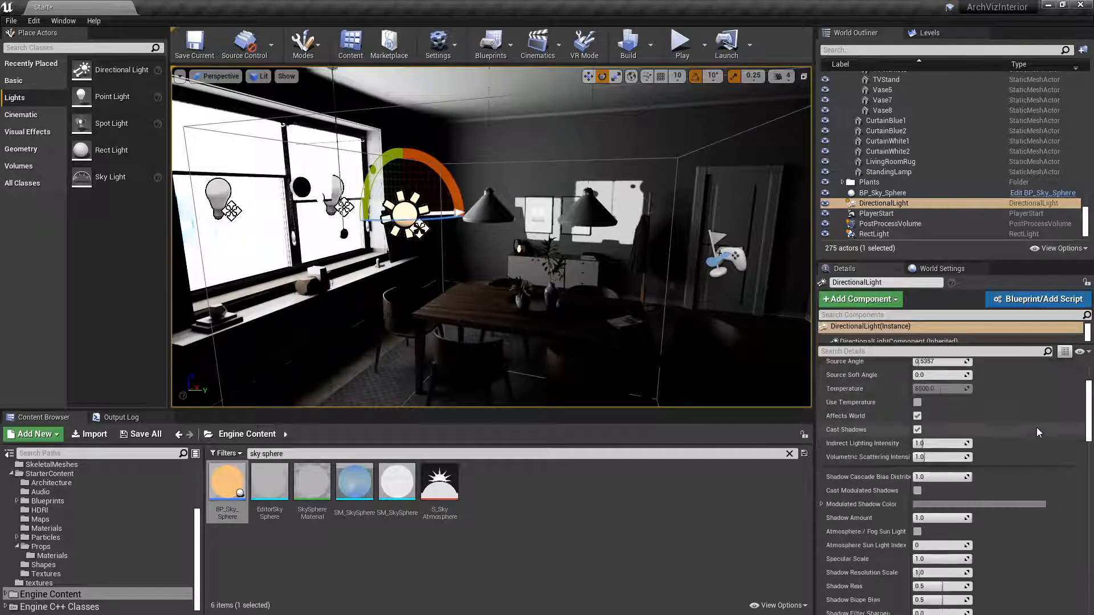
scroll(1034, 427, down, 3)
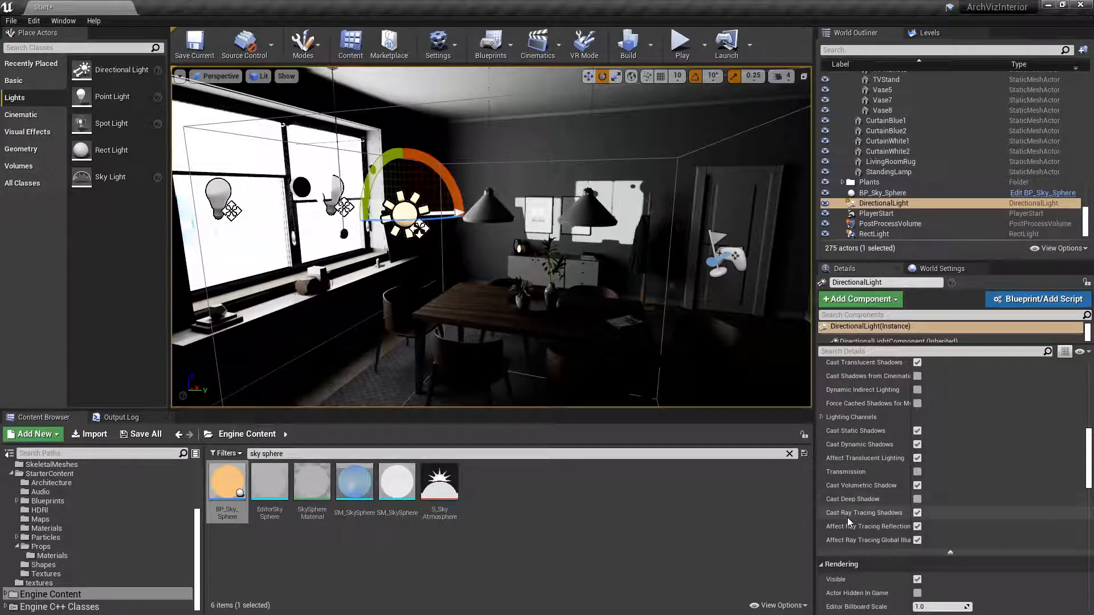
Try Source Angle values of 1 and 2 on the Directional Light while viewing its shadows on the far dining room wall.
scroll(994, 487, up, 13)
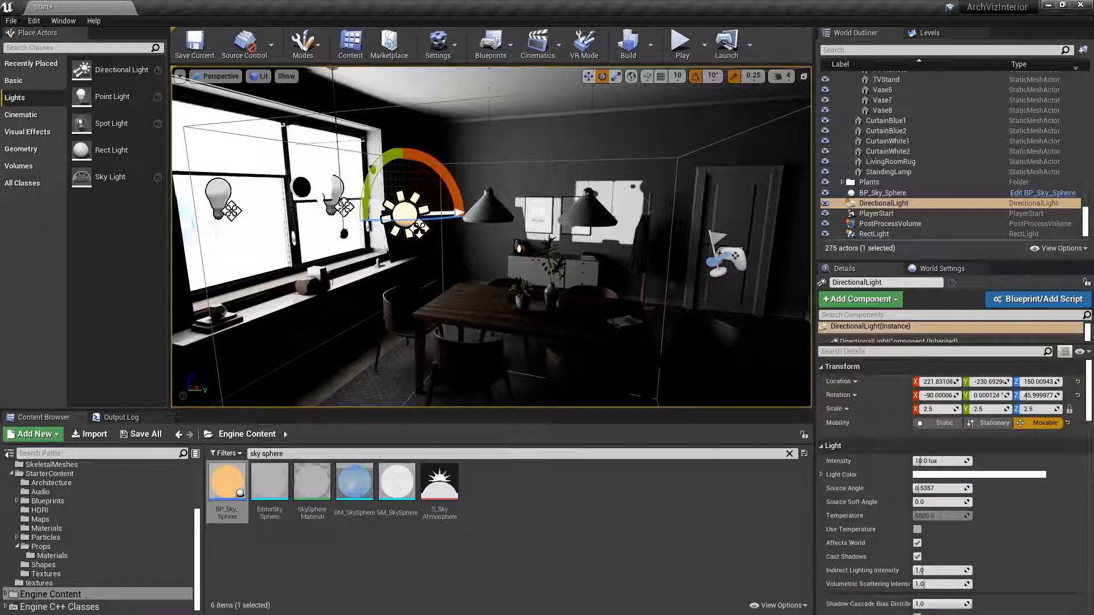
right_drag(491, 236, 797, 238)
key(w)
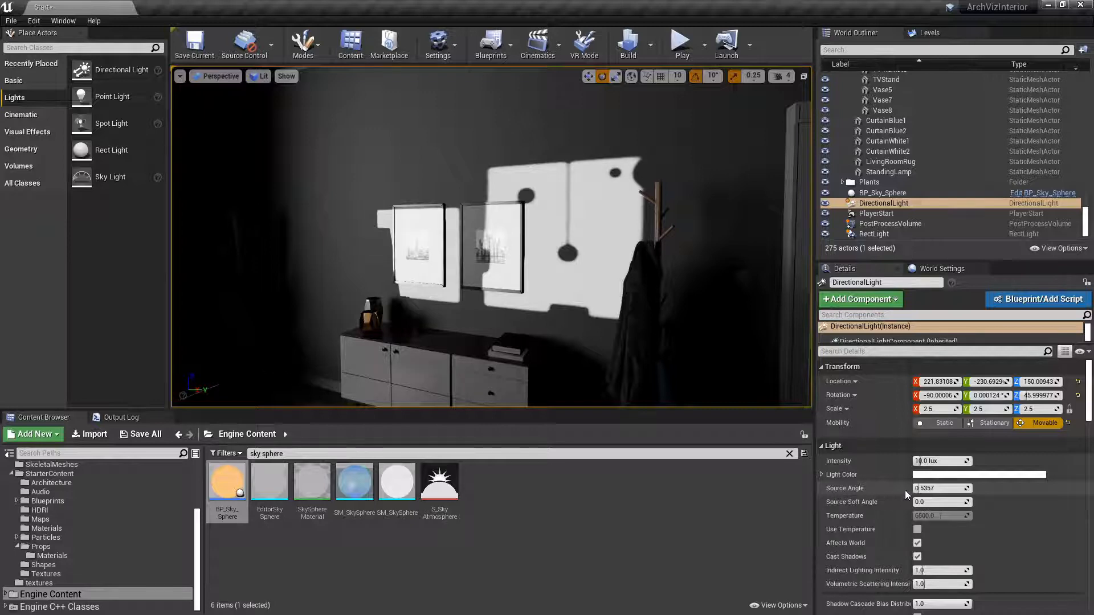
click(945, 488)
text(1)
key(Return)
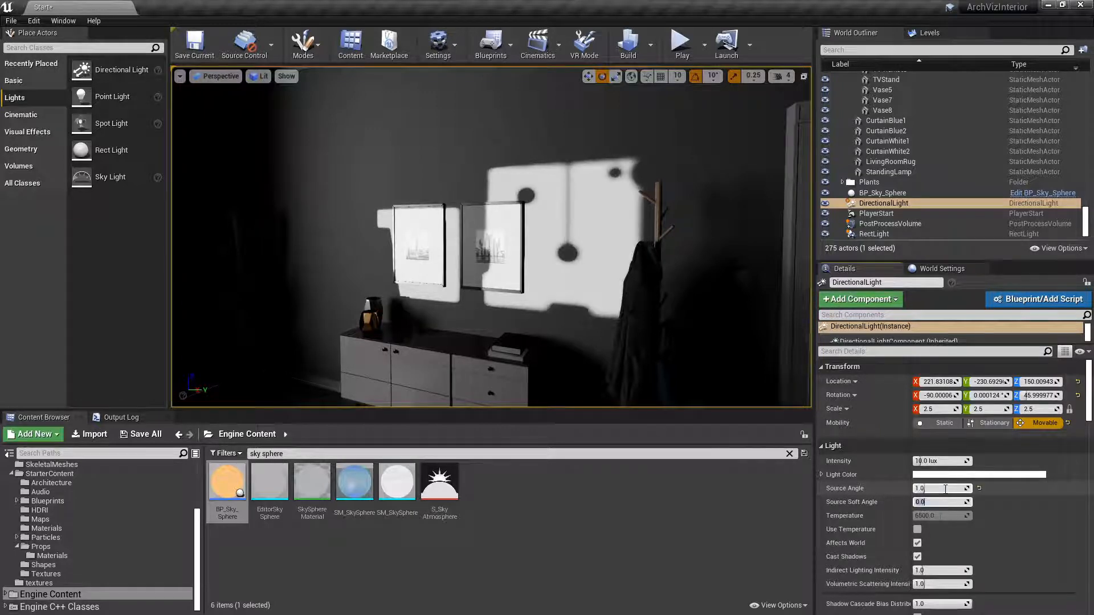
click(944, 488)
text(2)
key(Tab)
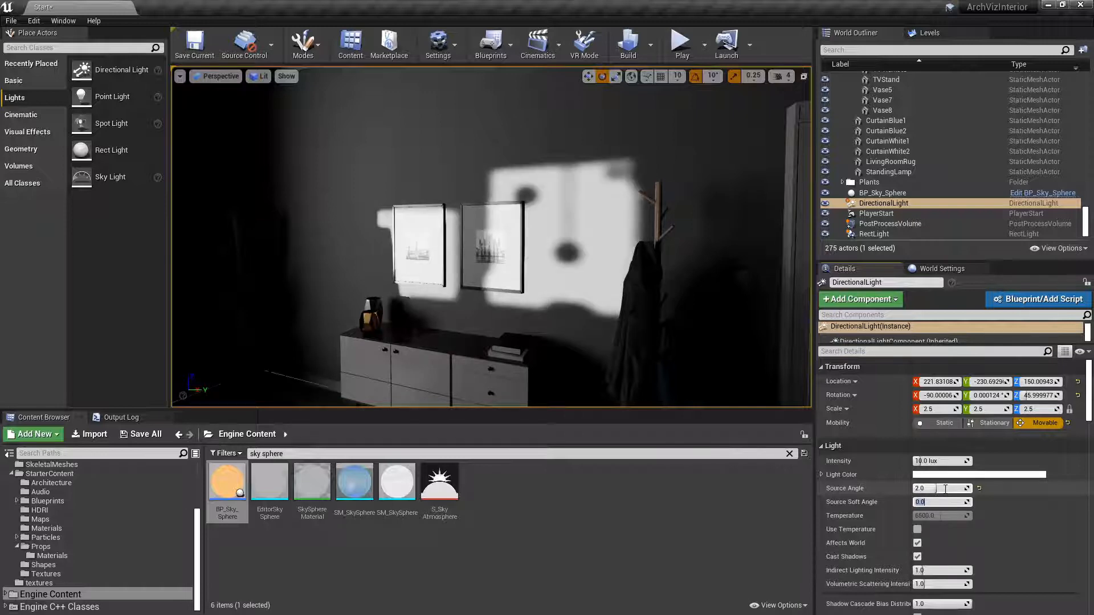
Set the Directional Light's Source Angle to 0.6.
click(948, 489)
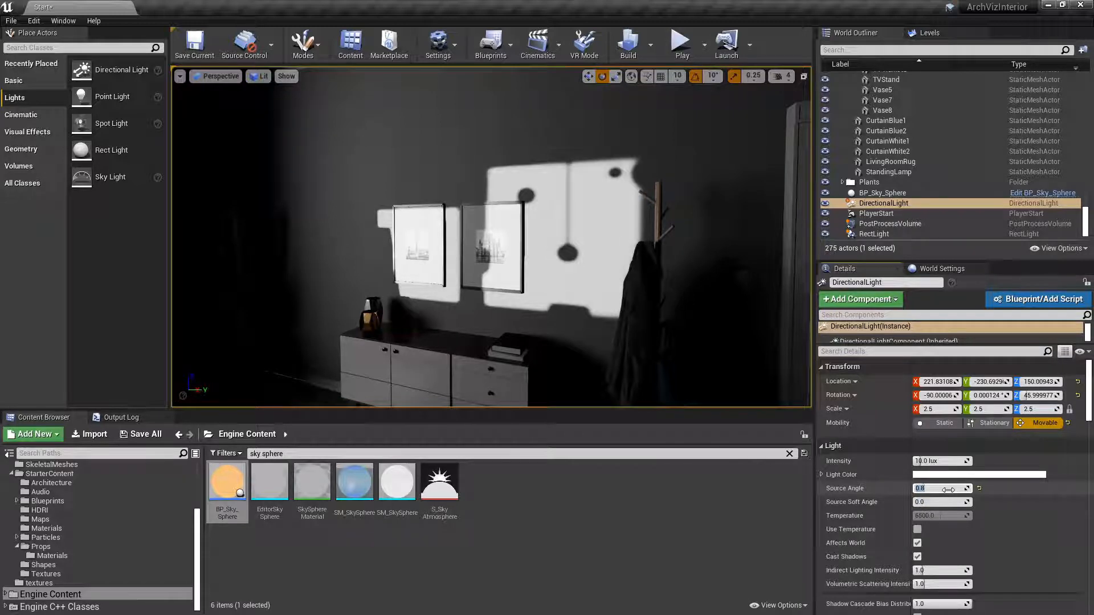
text(0.8)
key(Return)
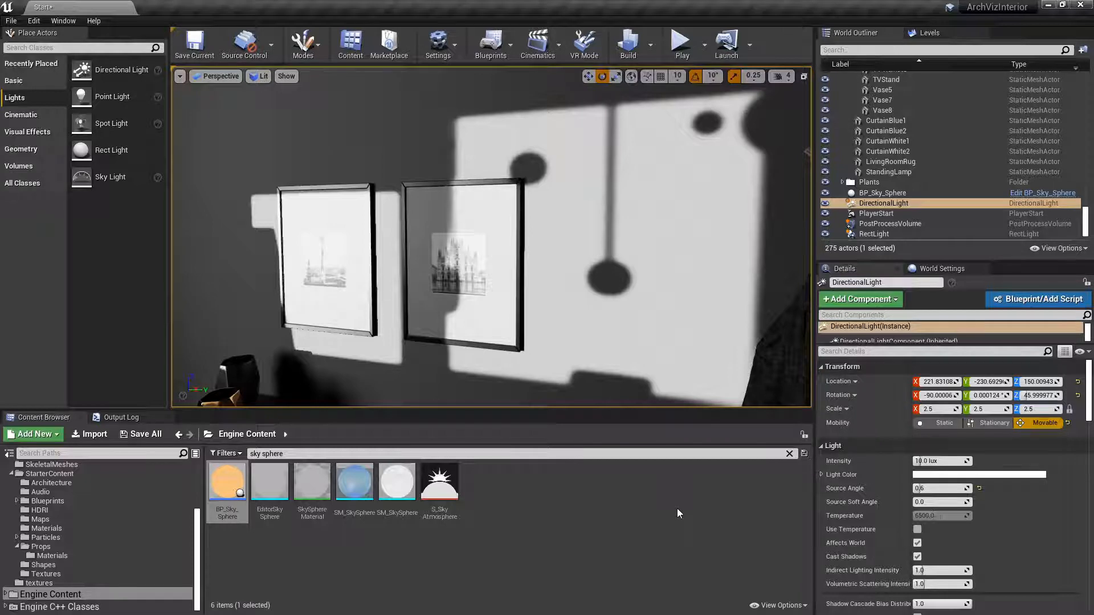
Select the Post Process Volume and examine the Ray Tracing Ambient Occlusion settings among its rendering features.
right_drag(677, 286, 547, 275)
key(s)
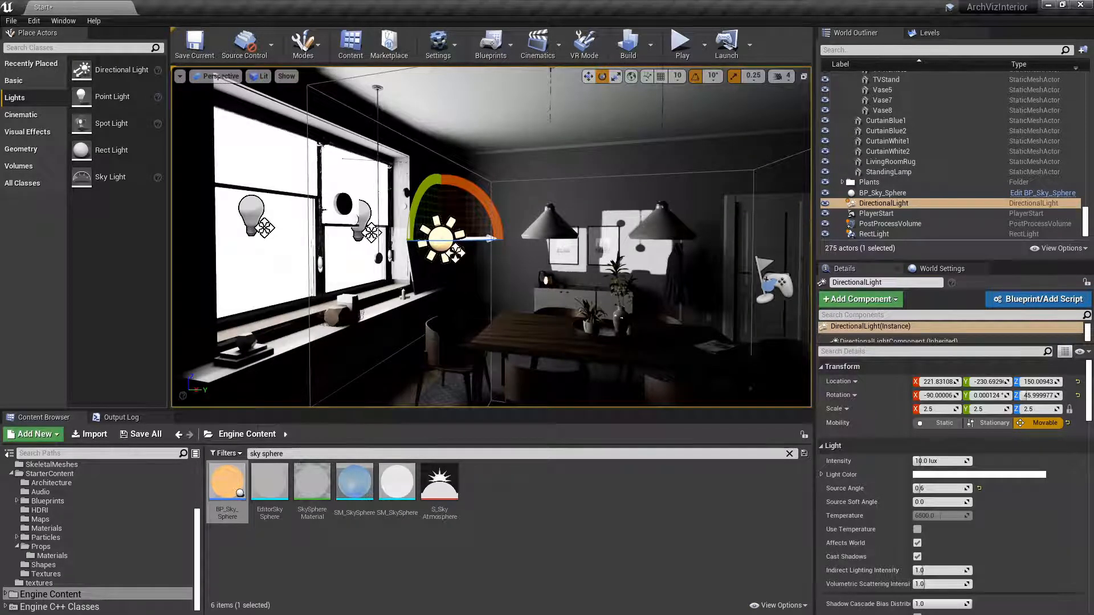
click(885, 224)
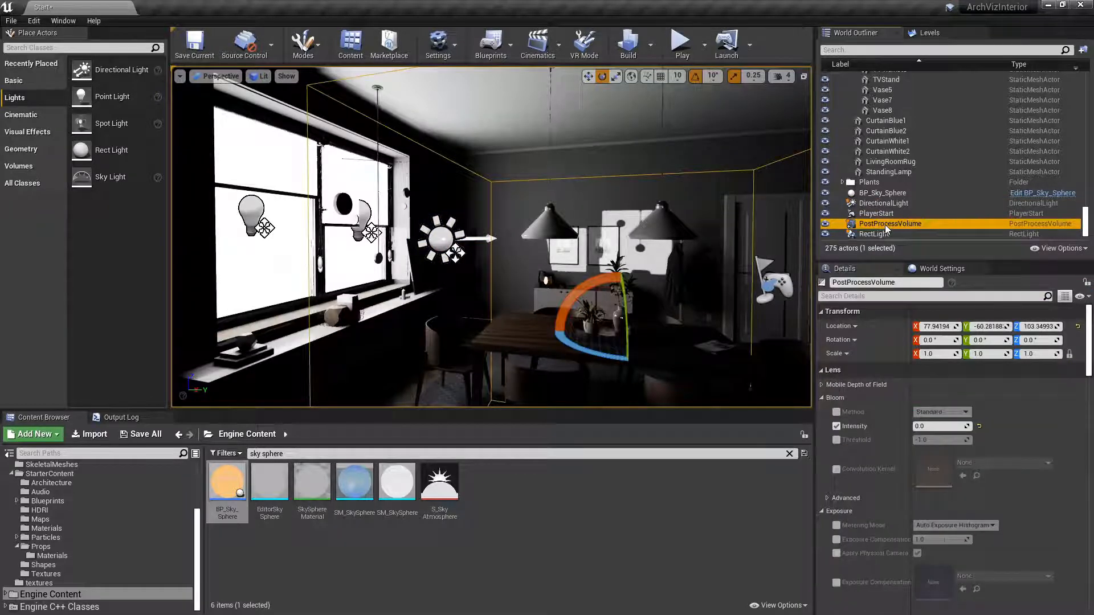
scroll(1031, 431, down, 5)
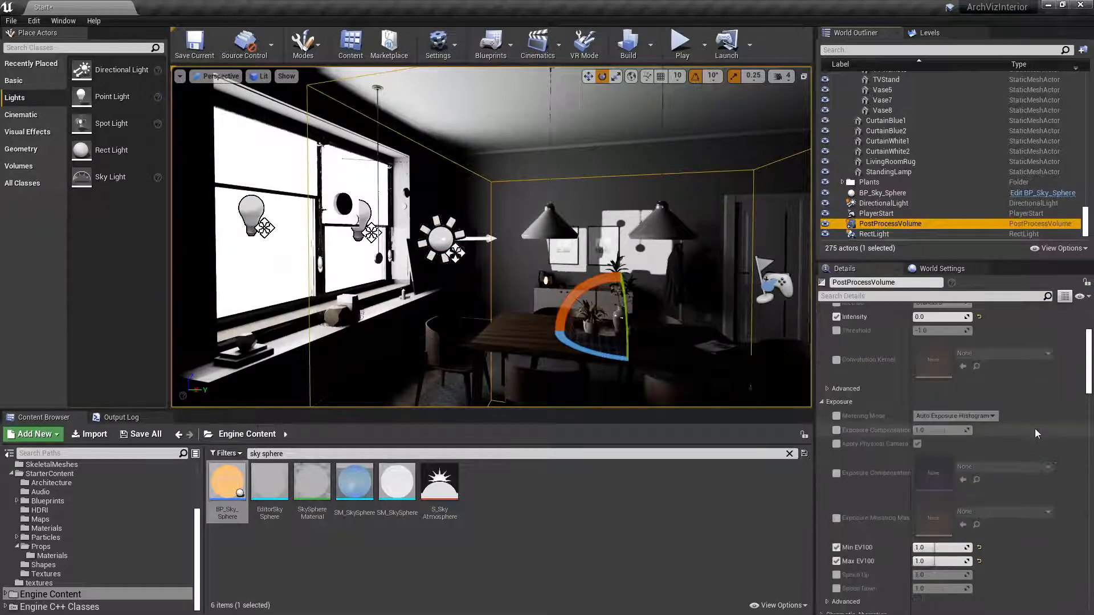
scroll(1036, 437, down, 10)
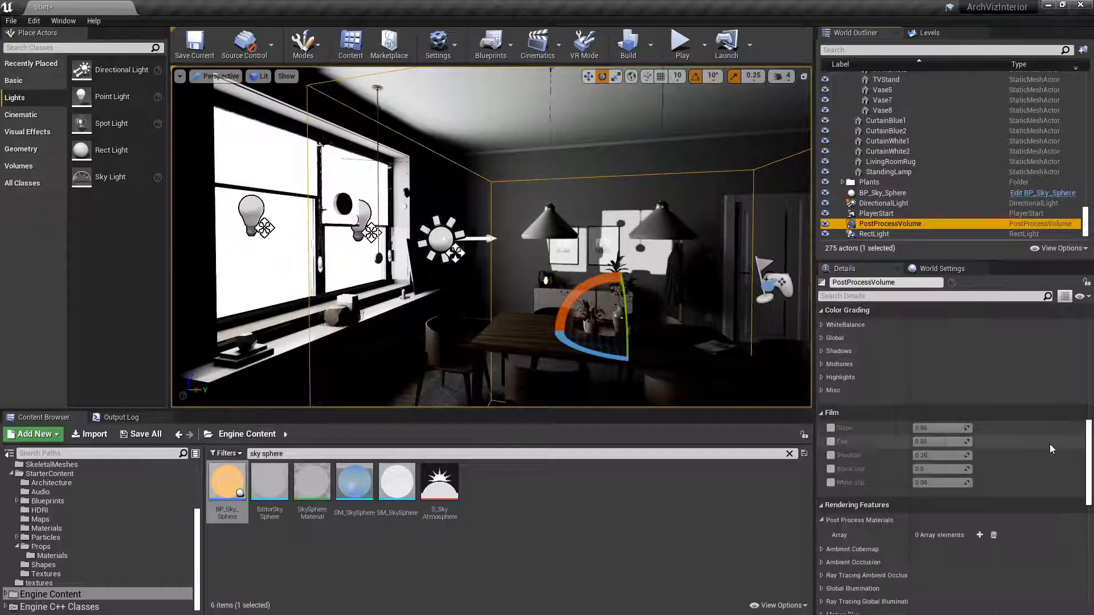
scroll(1051, 447, down, 3)
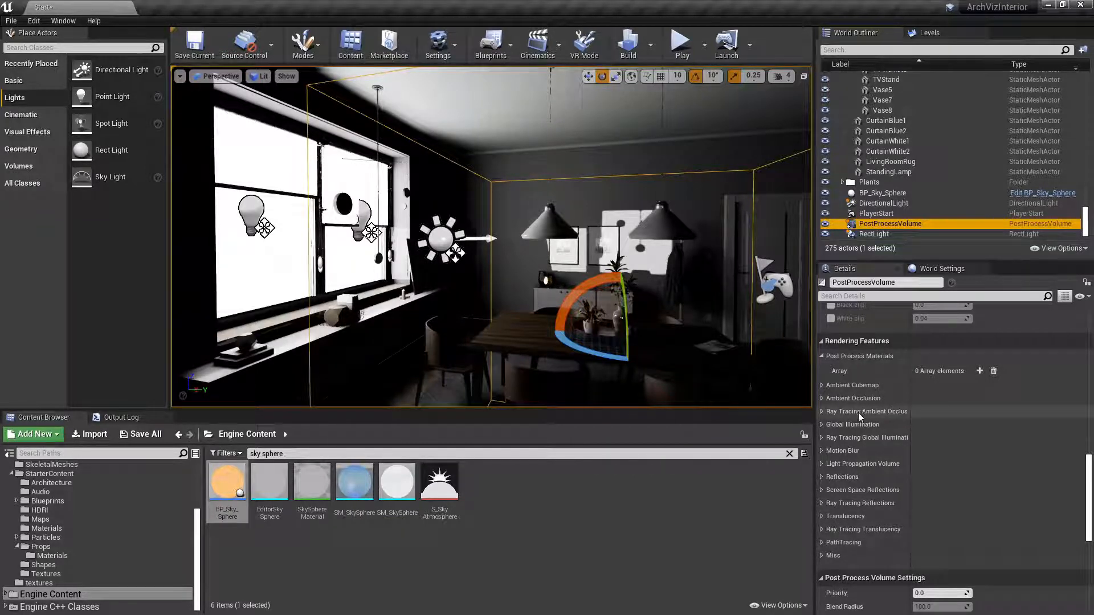
click(824, 411)
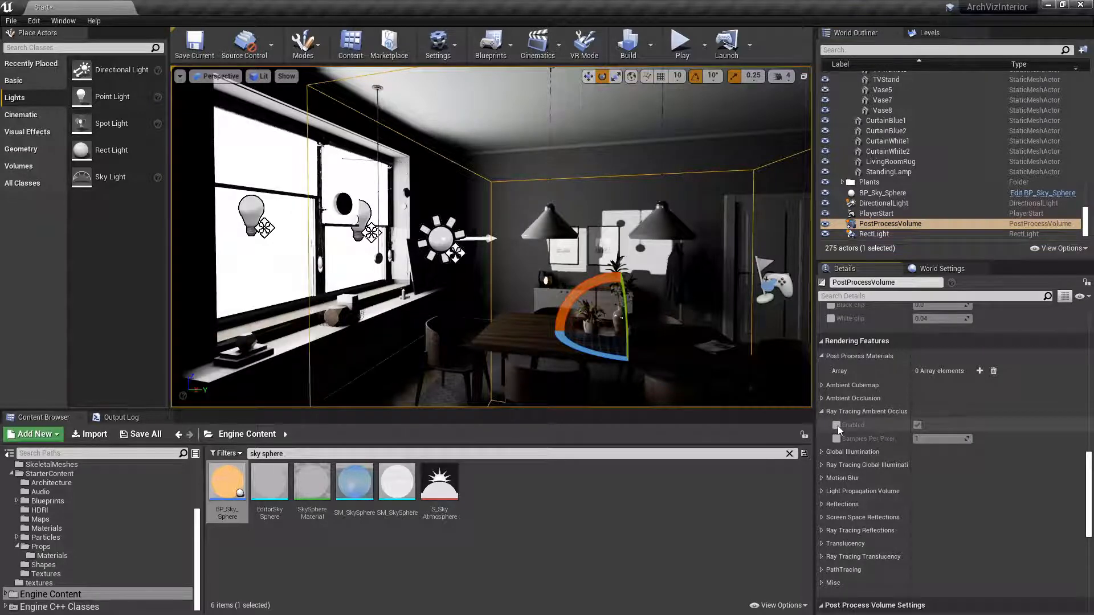
click(822, 398)
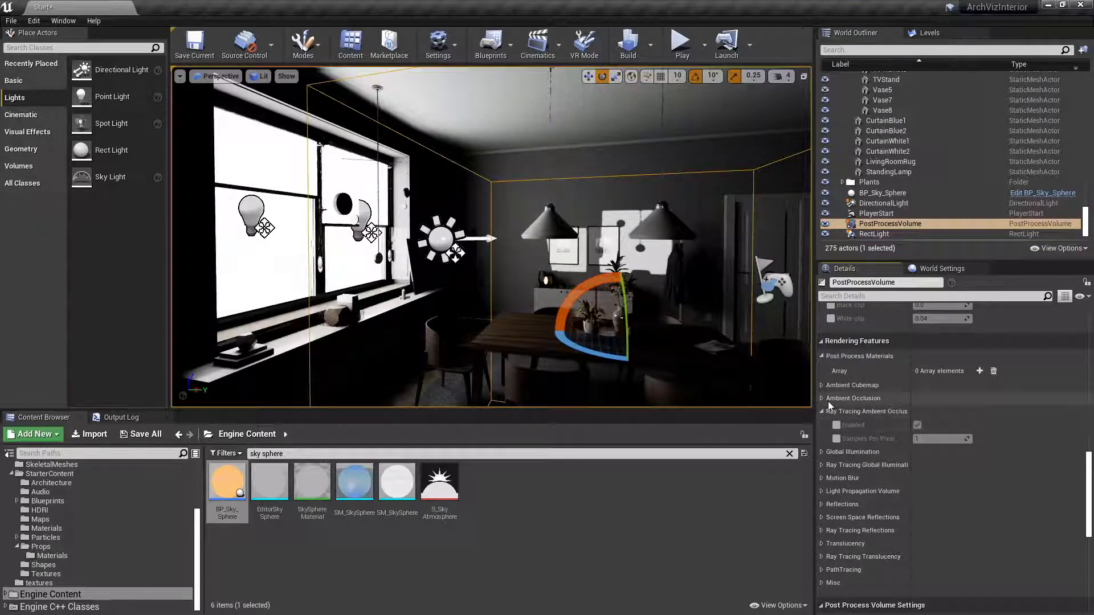
click(838, 413)
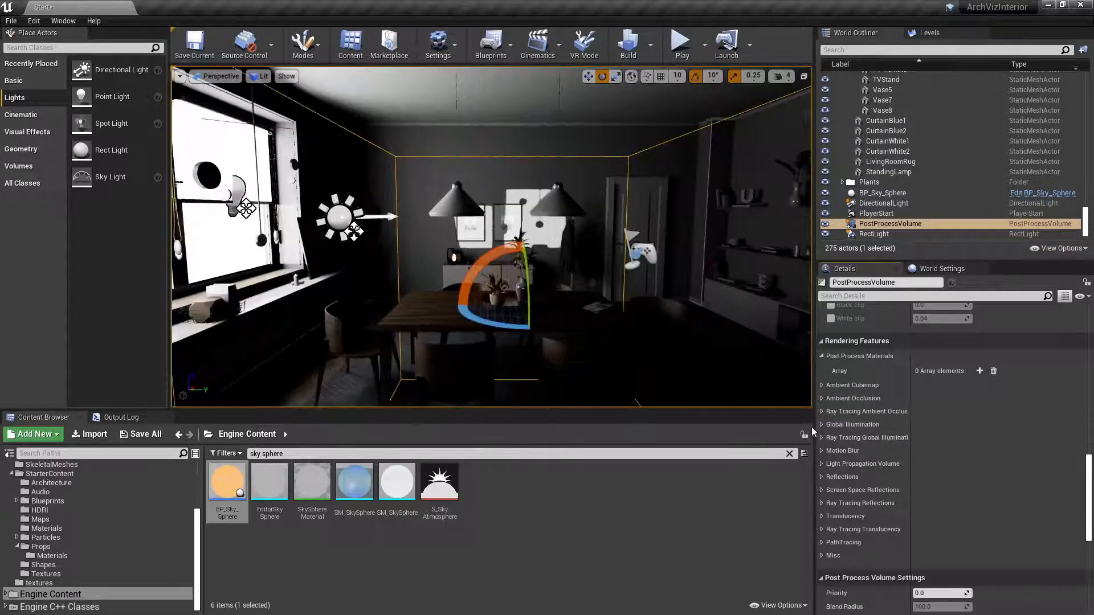
Enable the Ray Tracing Global Illumination type override on the Post Process Volume and set it to Brute Force.
click(821, 437)
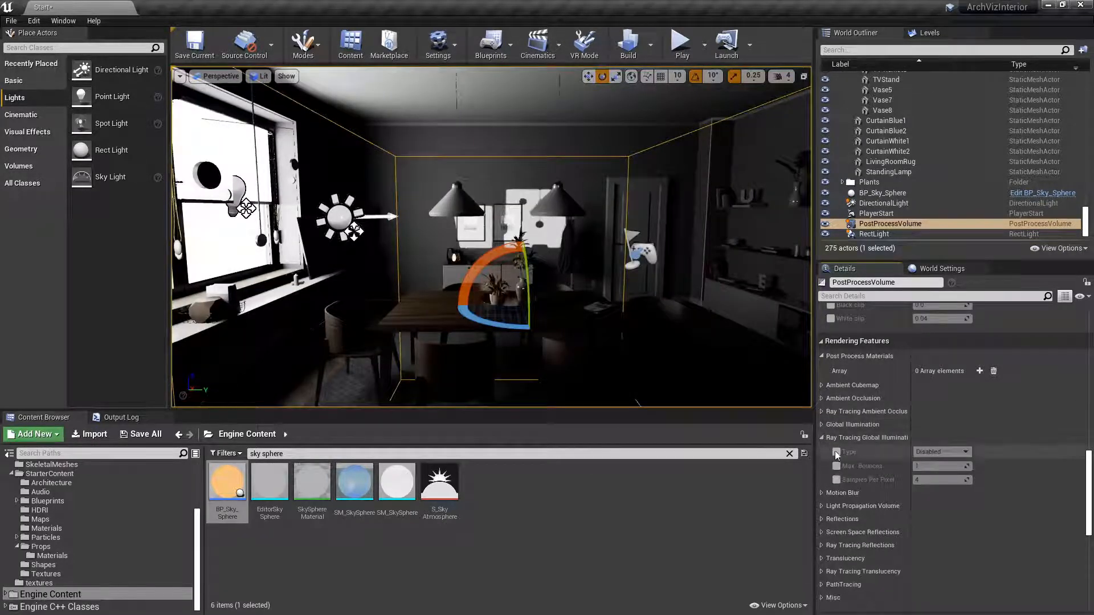
click(821, 425)
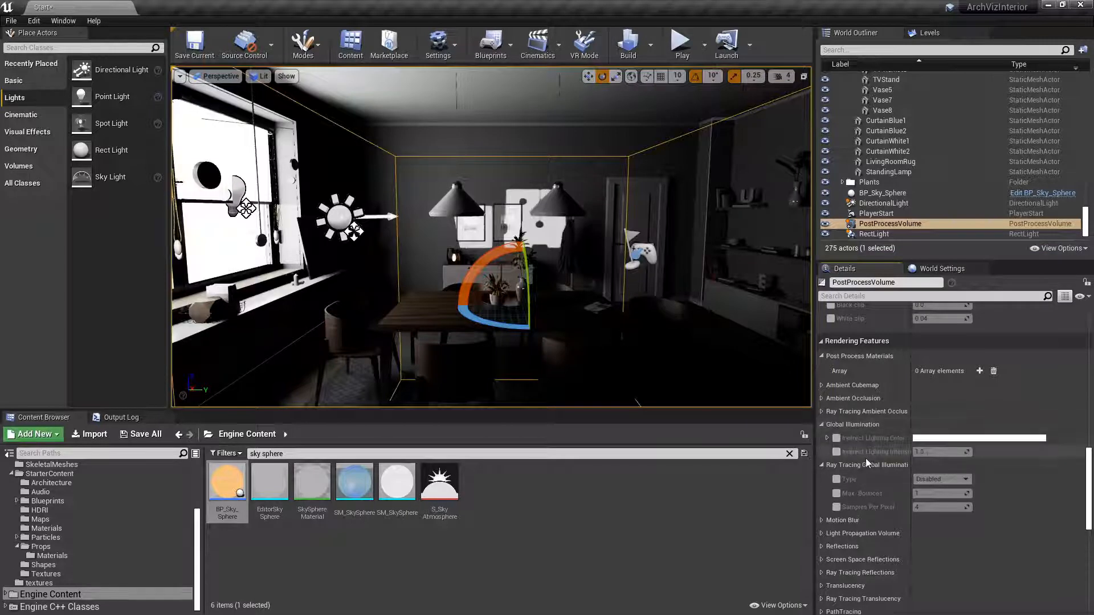
click(839, 482)
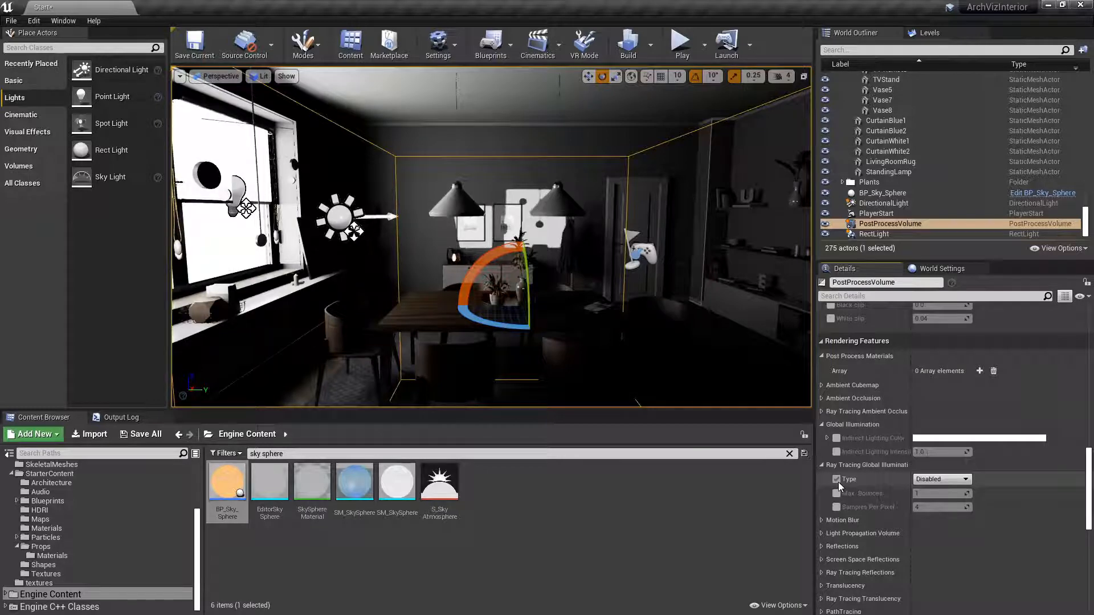
click(941, 479)
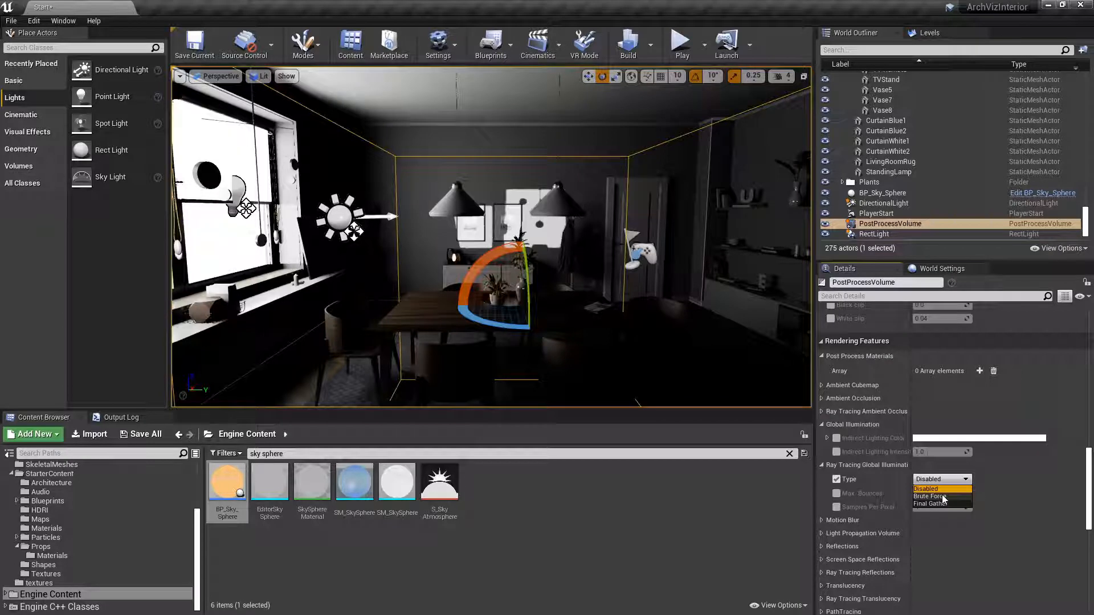
click(942, 497)
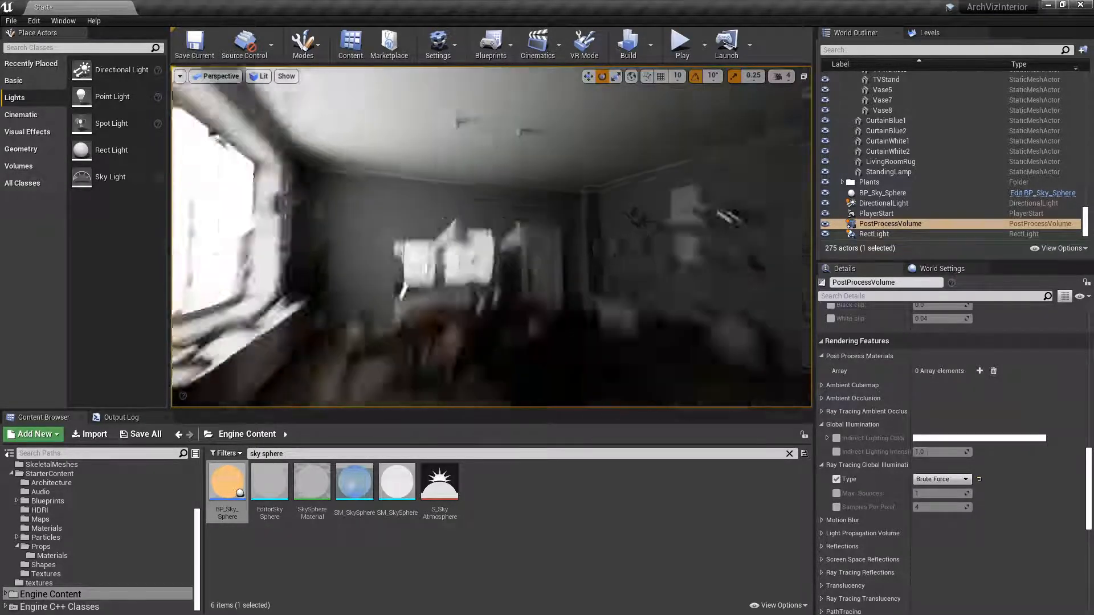
right_drag(491, 237, 527, 237)
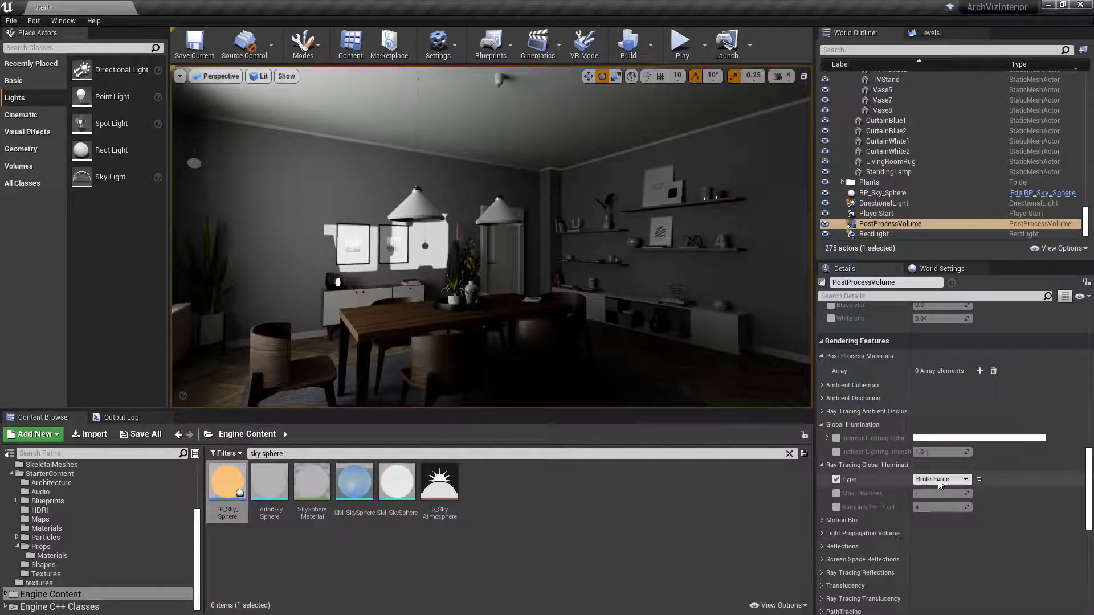
Display the frame rate and frame timing statistics in the viewport with the console commands stat fps and stat unit.
right_drag(513, 241, 522, 249)
key(grave)
text(stat fps)
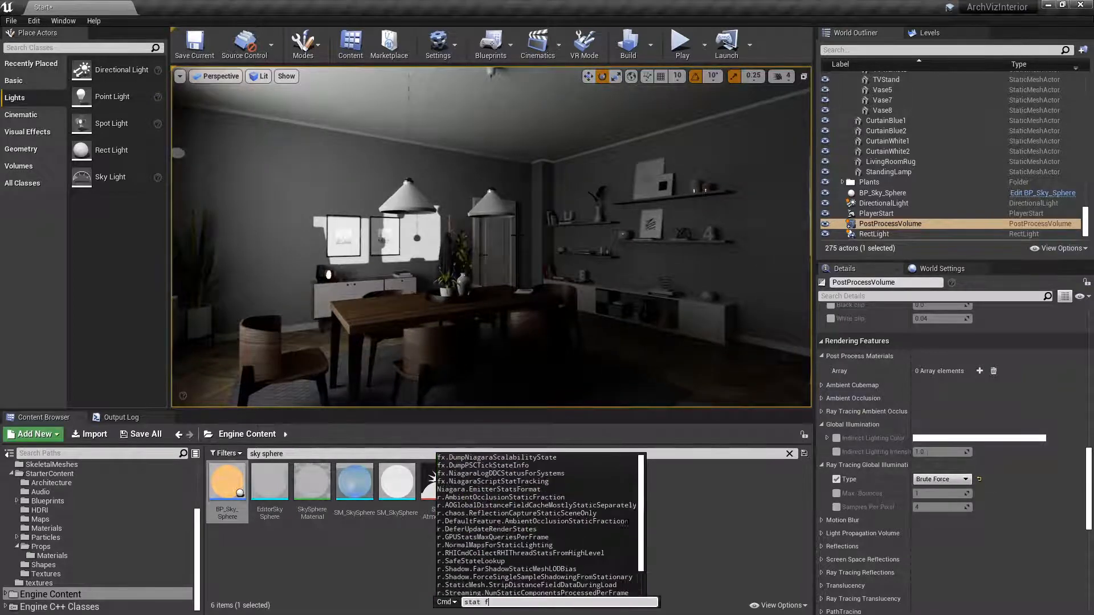
key(Return)
key(grave)
text(stat unit)
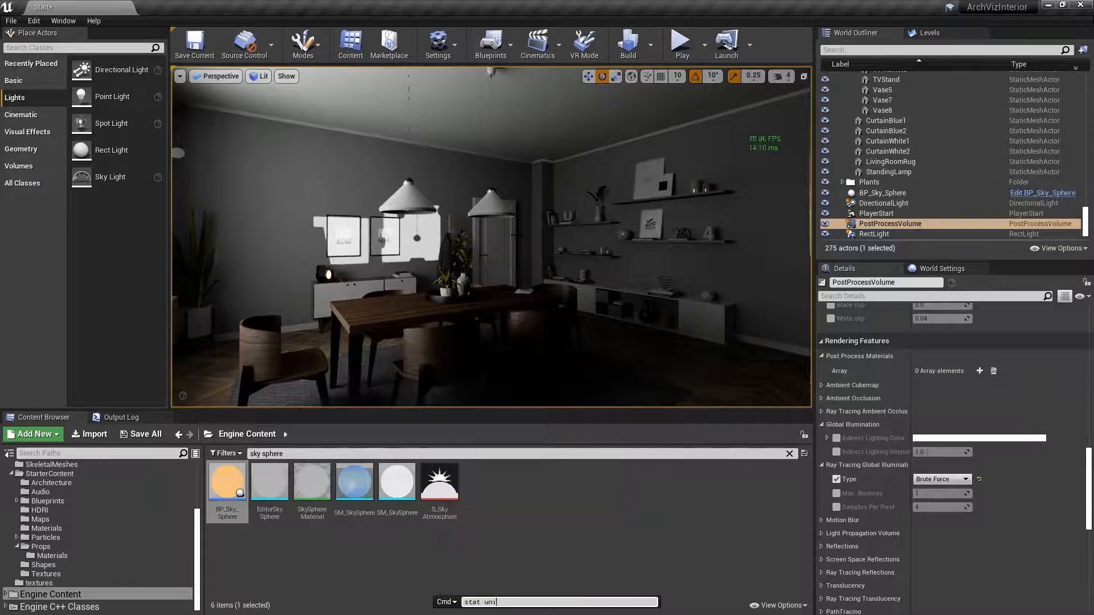
key(Return)
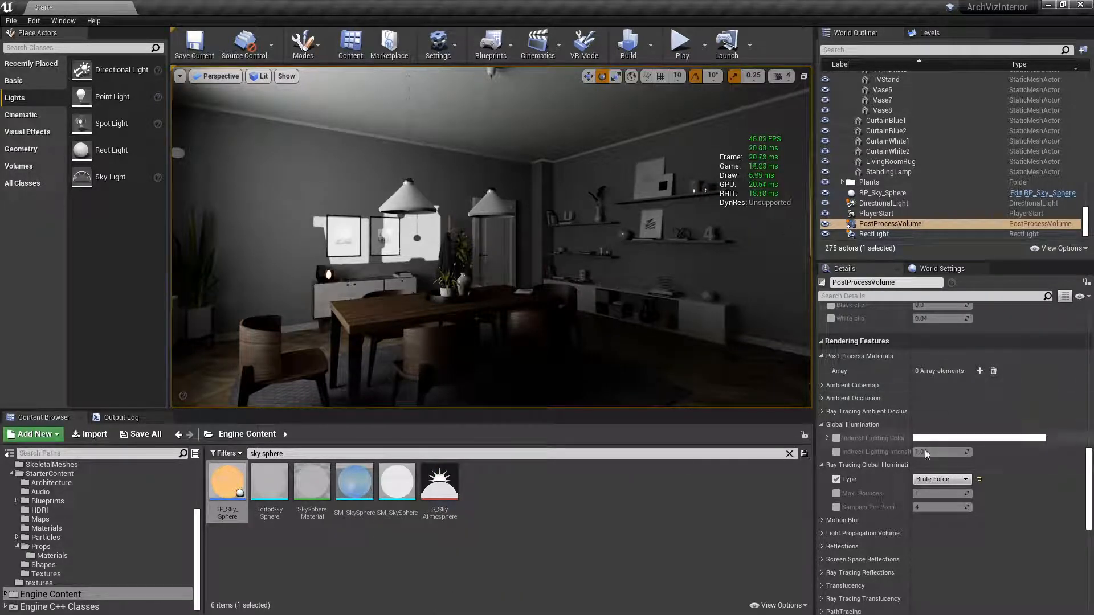
Switch the Ray Tracing Global Illumination type to Final Gather and enable the Max Bounces and Samples Per Pixel overrides.
click(932, 480)
click(931, 502)
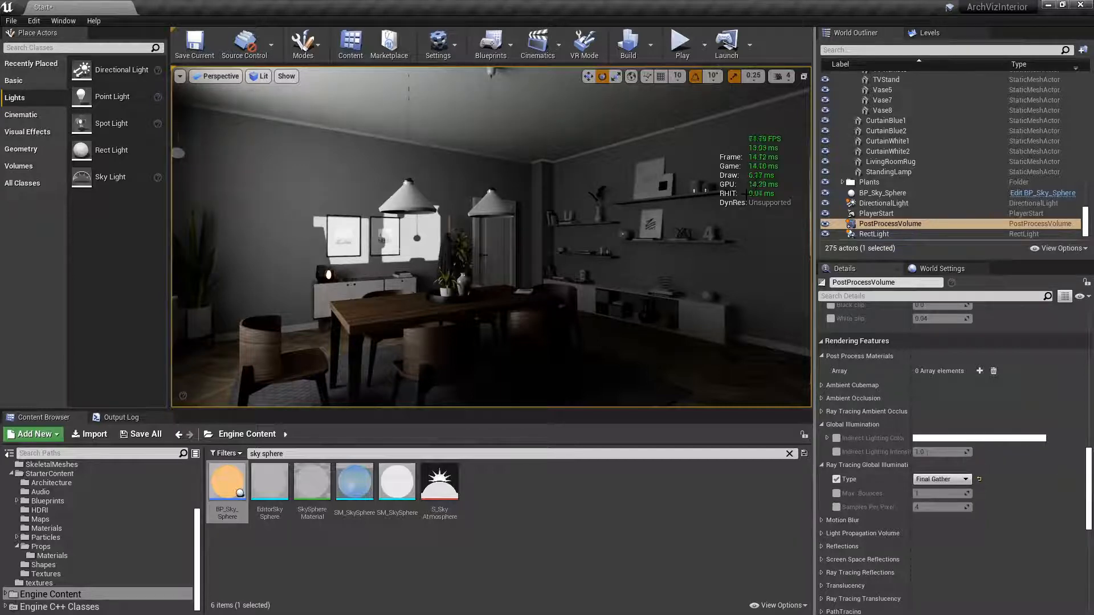
right_drag(592, 289, 598, 255)
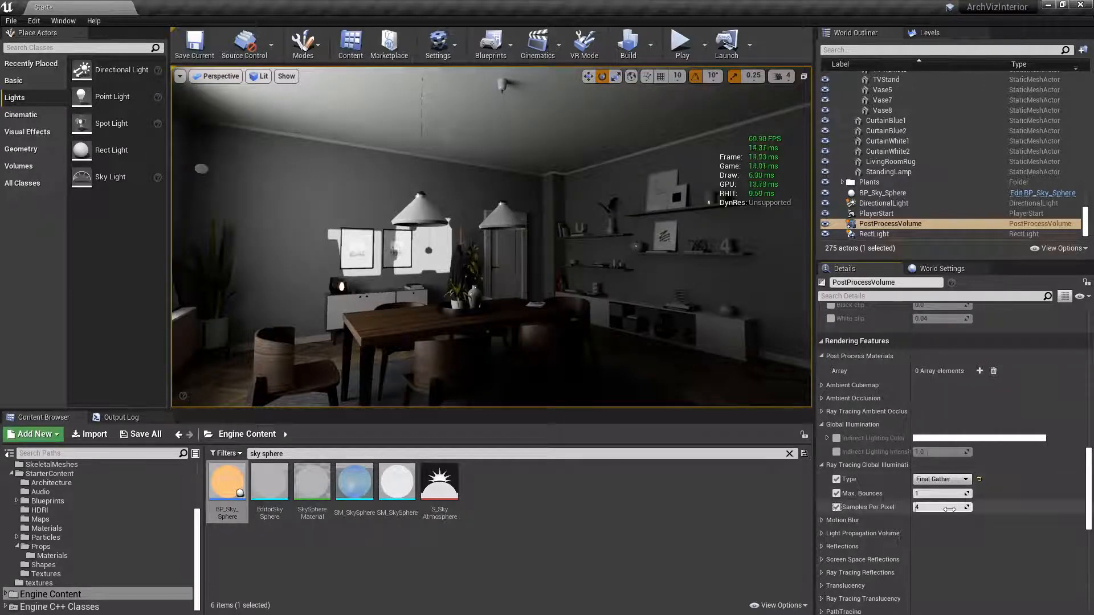
Try Brute Force ray traced global illumination with Max Bounces set to 2.
click(941, 479)
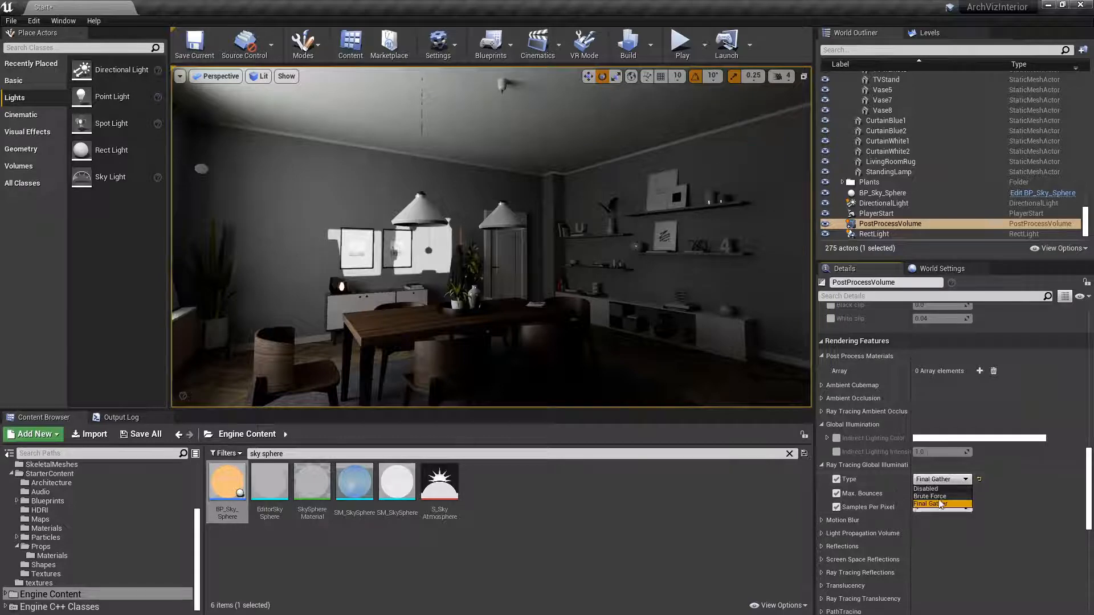
click(939, 497)
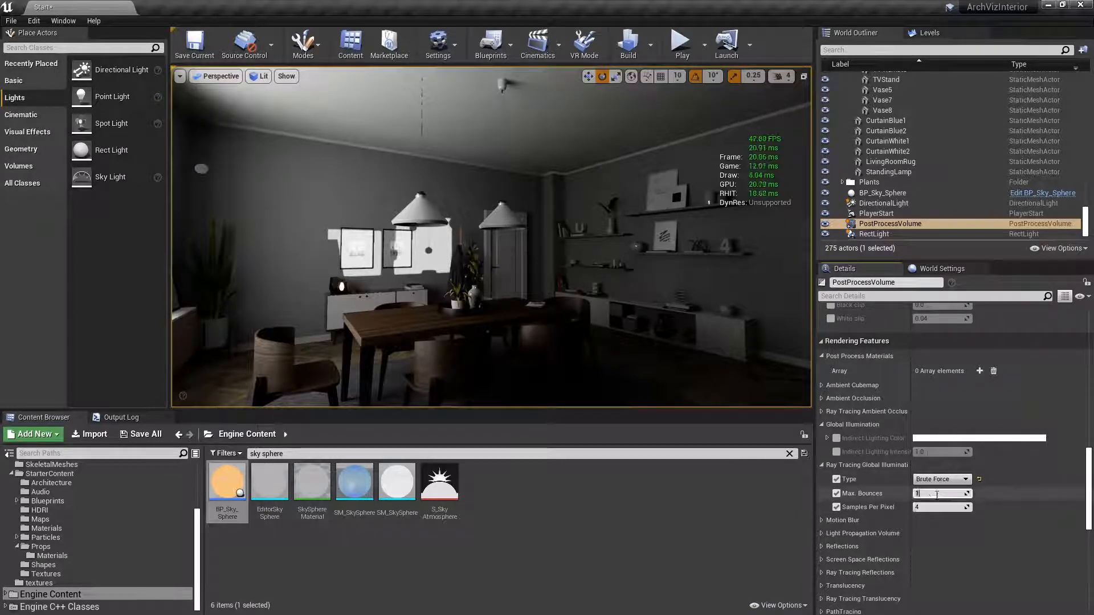
click(935, 494)
text(2)
key(Return)
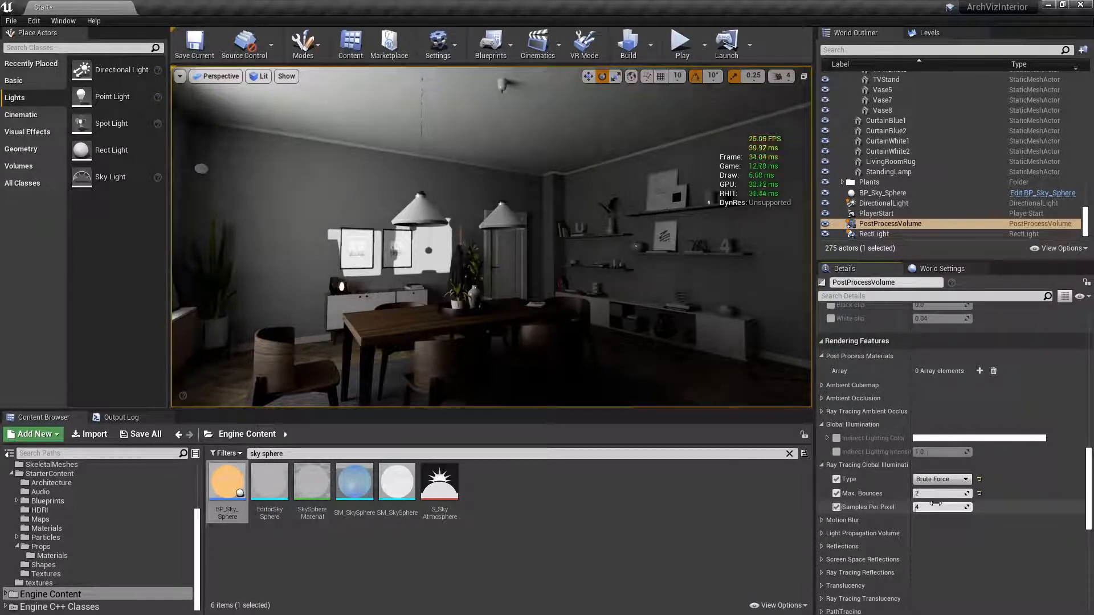
Set global illumination to 16 Samples Per Pixel, using Final Gather with Max Bounces 1, and review the lighting across the rooms.
click(933, 507)
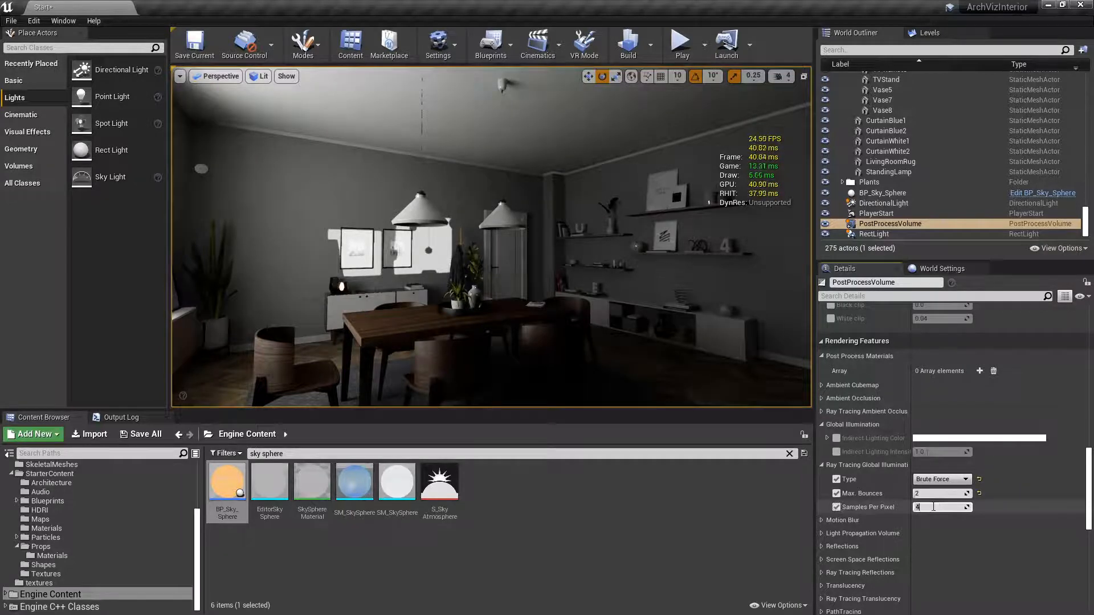
text(16)
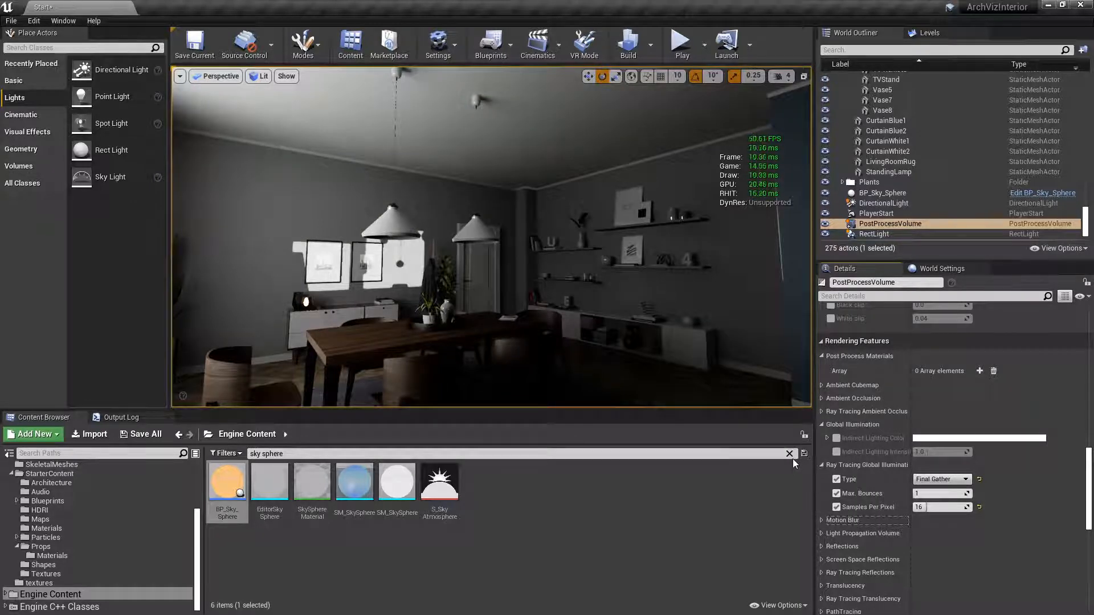
right_drag(623, 267, 791, 271)
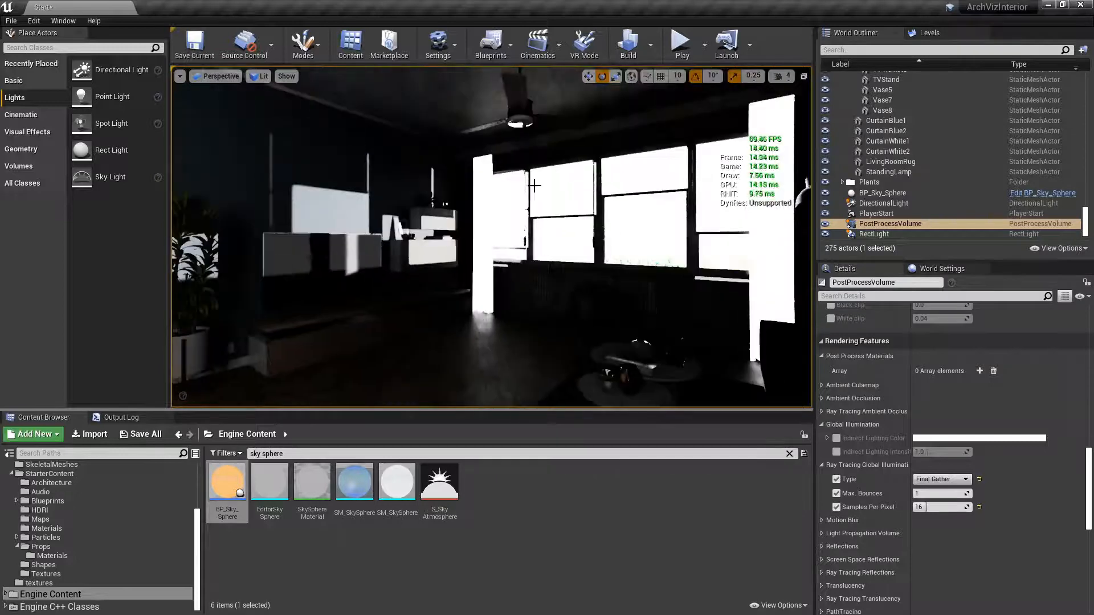
right_drag(644, 240, 399, 245)
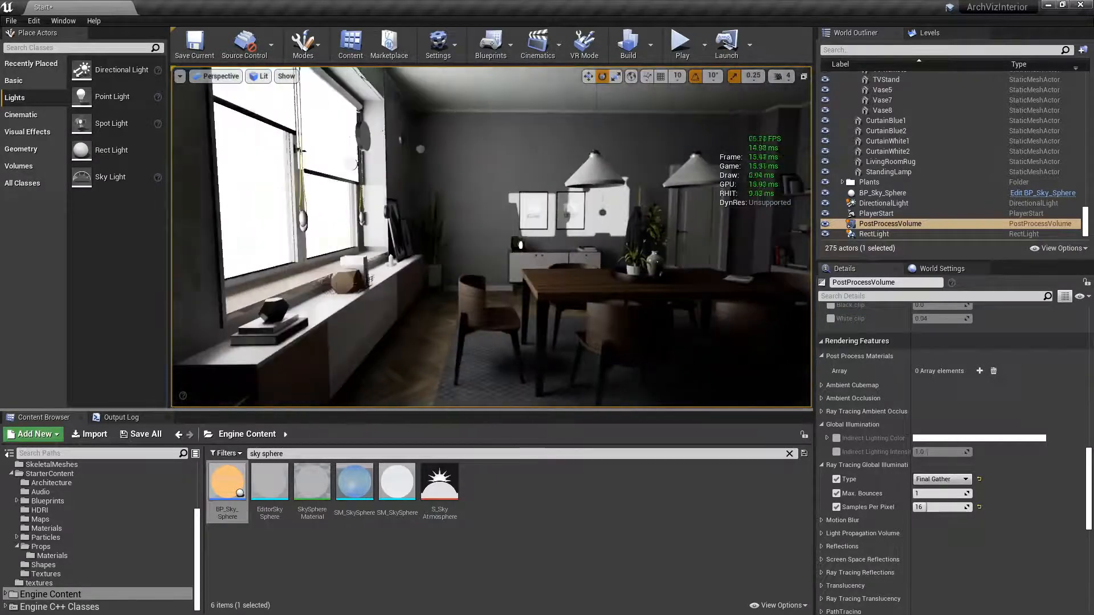
right_drag(545, 249, 551, 244)
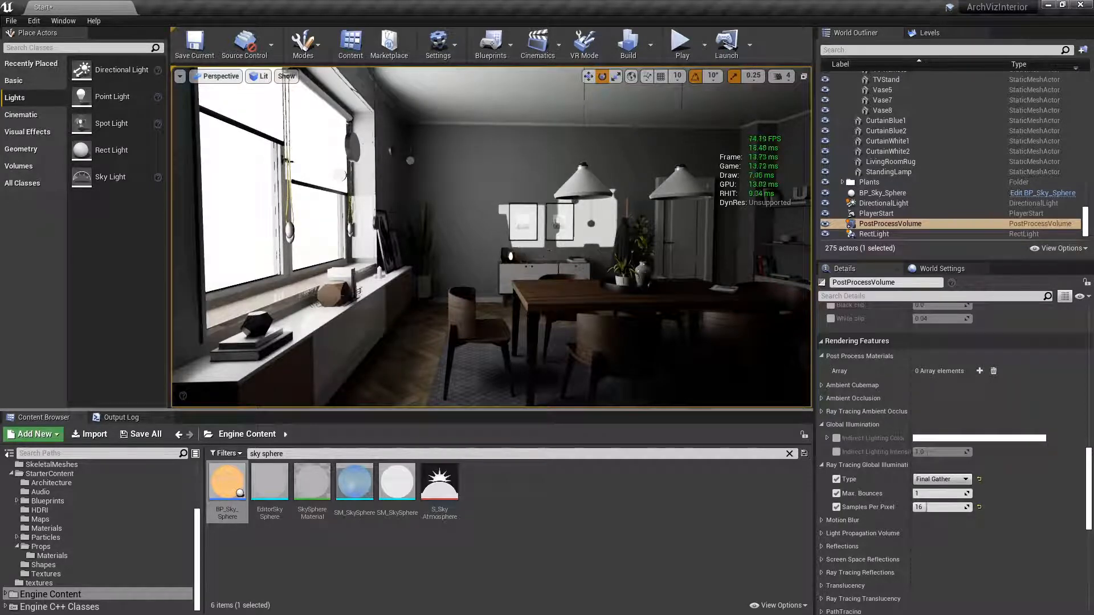
Set the intensity of both window Rect Lights to 16 cd and check the dining room lighting.
key(g)
click(335, 182)
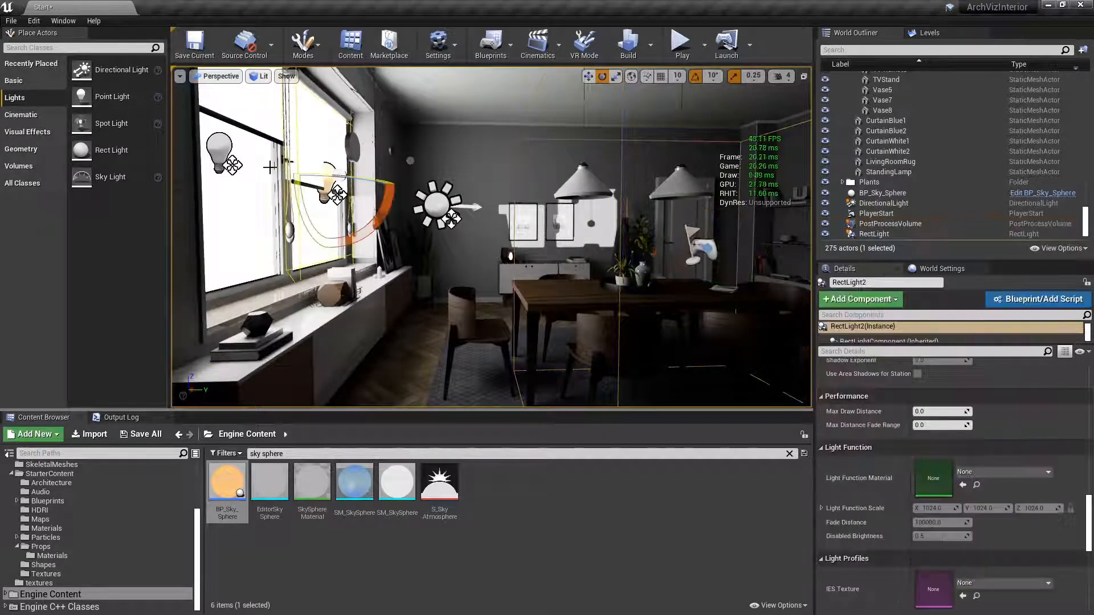
ctrl+click(220, 152)
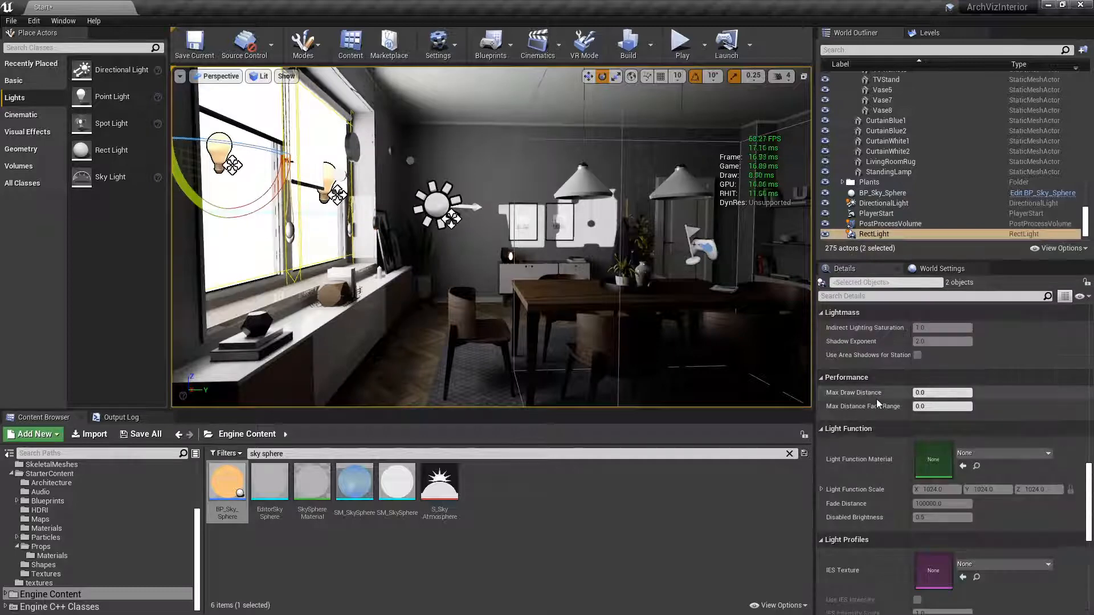
drag(1088, 484, 1089, 324)
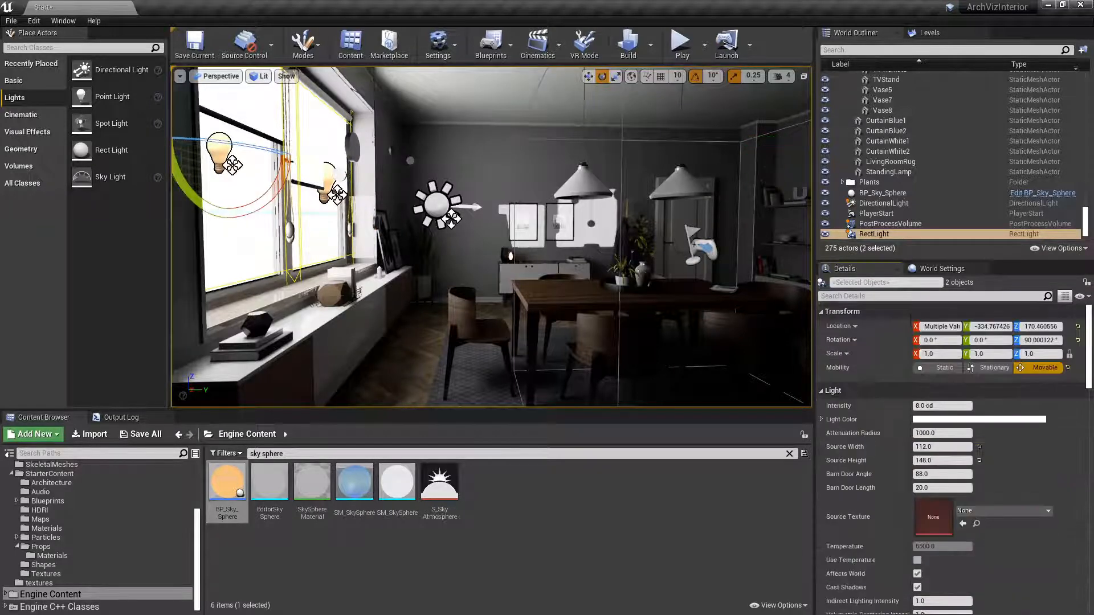
click(945, 406)
text(16)
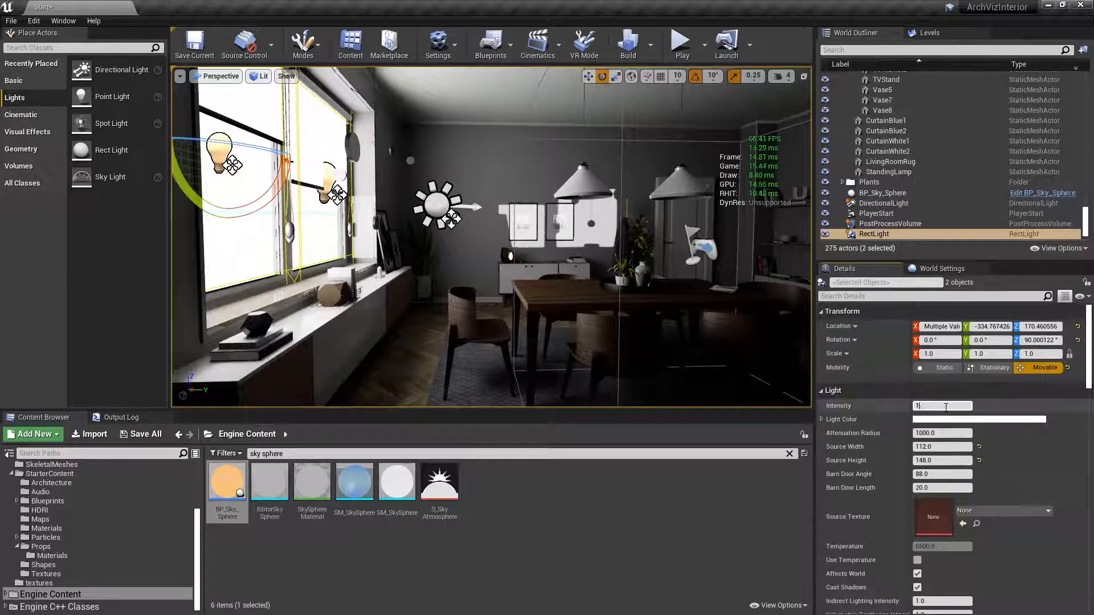
key(Tab)
right_drag(471, 223, 523, 292)
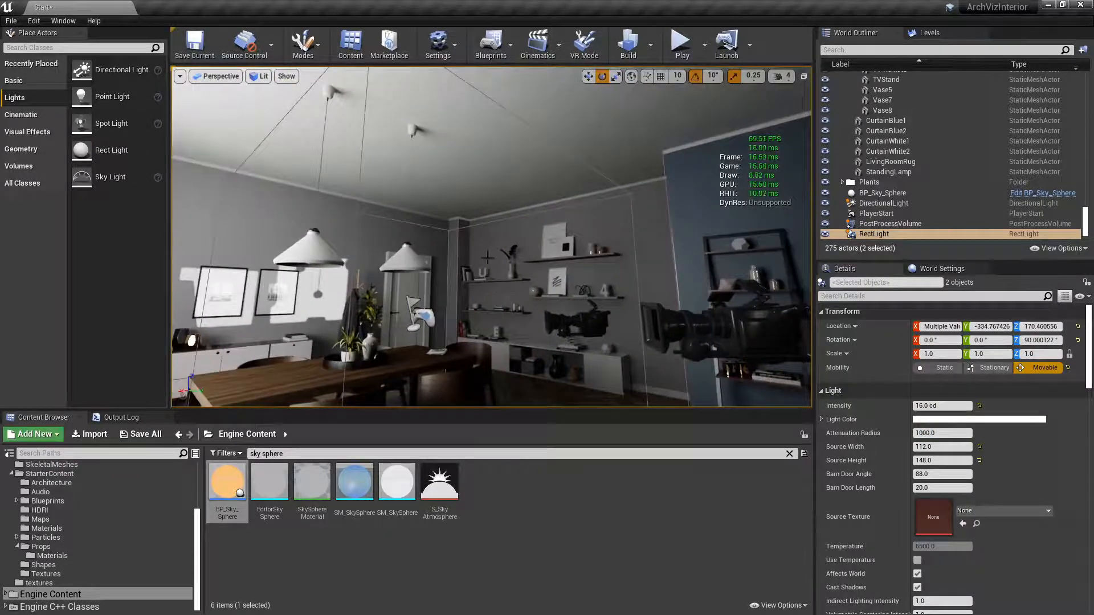
right_drag(487, 257, 656, 296)
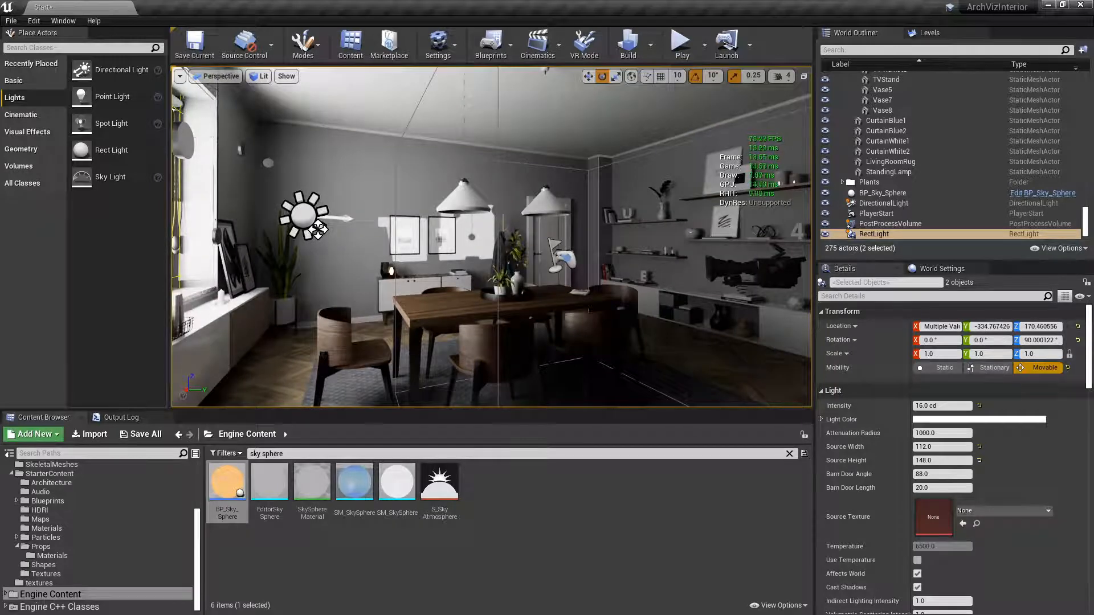
Enable the Metering Mode override in the Post Process Volume's exposure settings and set Min EV100 and Max EV100 to 5.0.
click(899, 224)
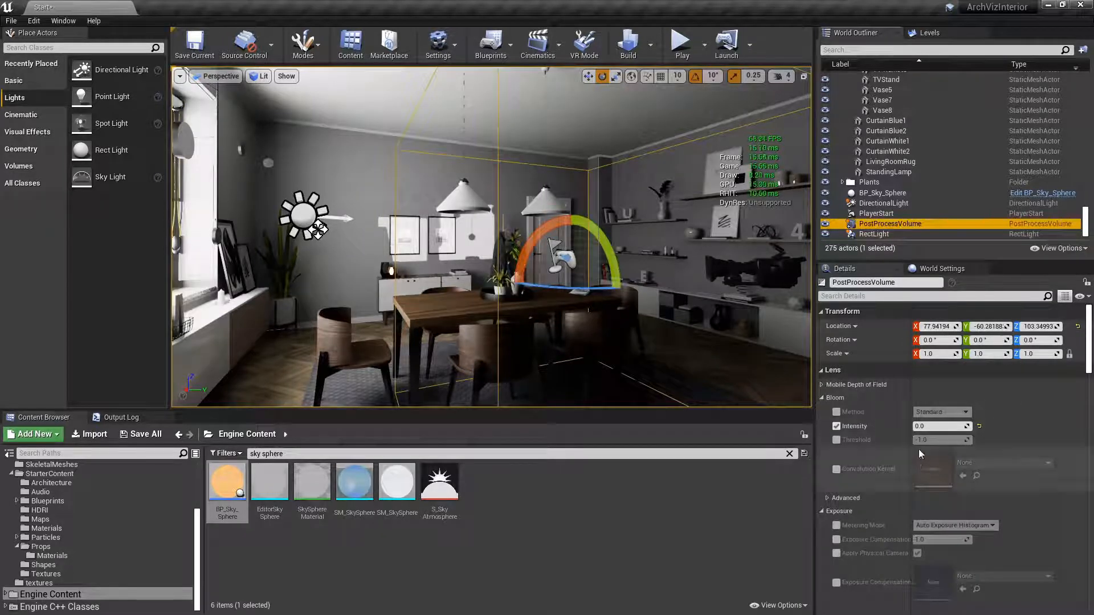
scroll(972, 450, down, 2)
scroll(972, 450, down, 3)
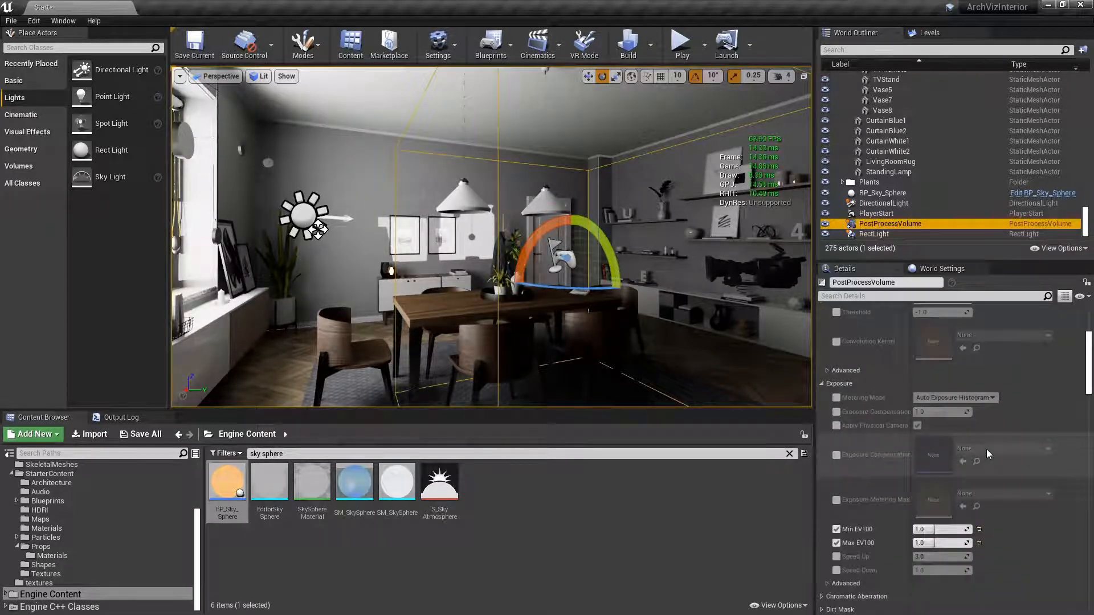
click(837, 398)
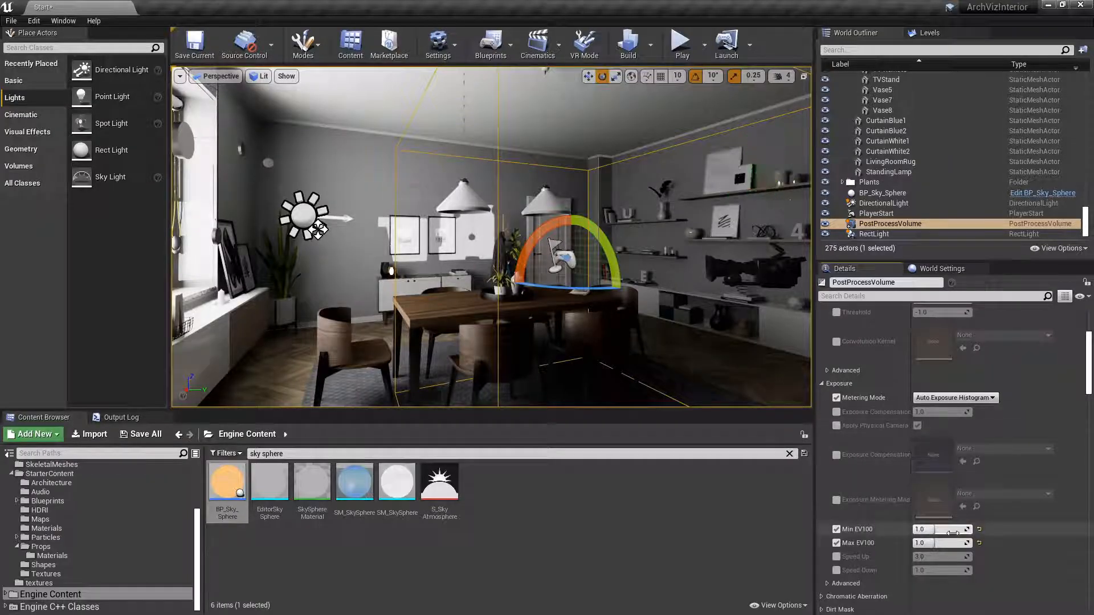
mouse_move(952, 533)
mouse_down()
mouse_move(961, 530)
mouse_move(960, 543)
mouse_up()
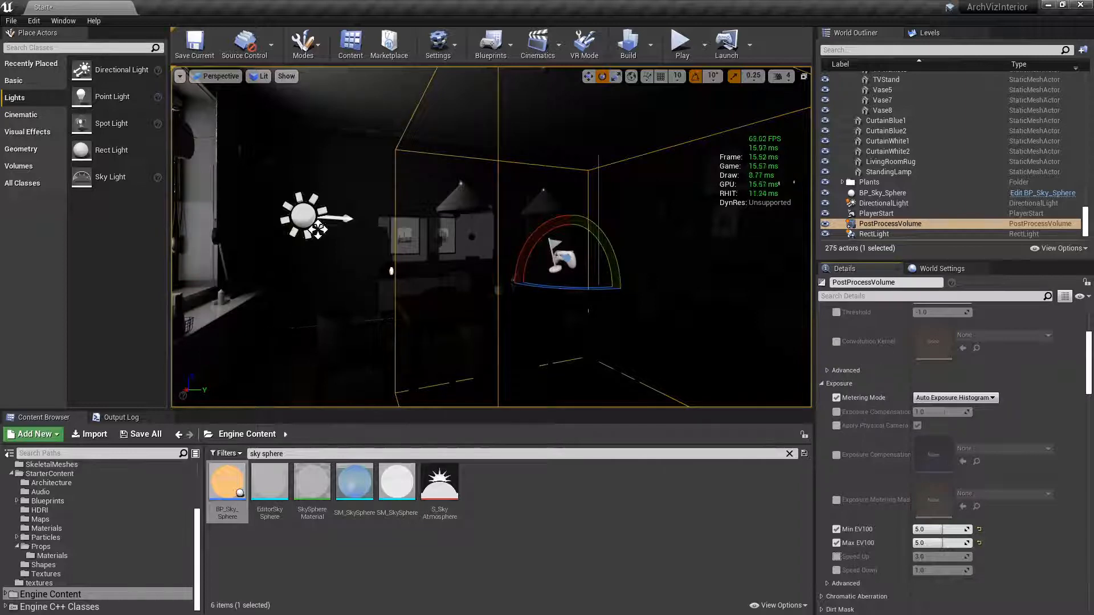
Set the Directional Light's intensity to 1000 lux.
right_drag(490, 240, 384, 217)
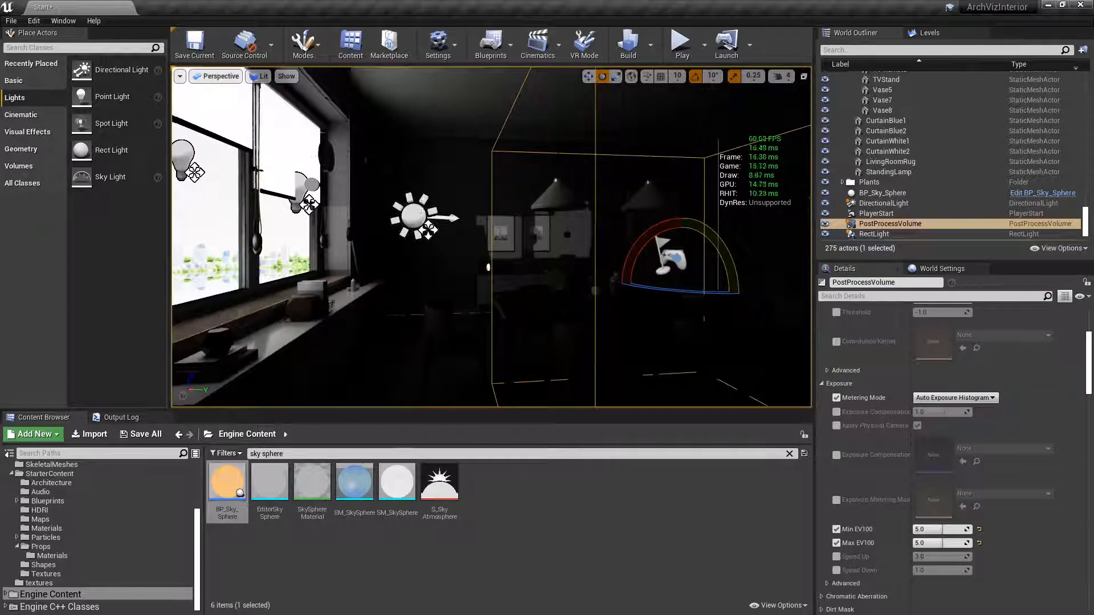
click(412, 213)
scroll(1008, 437, up, 4)
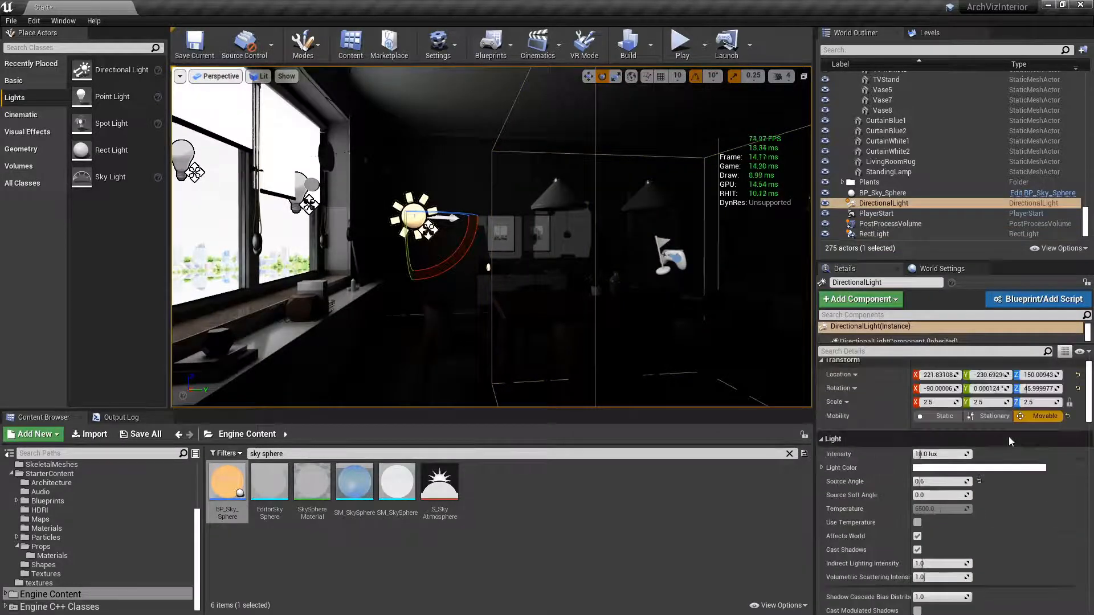
click(957, 454)
text(1000)
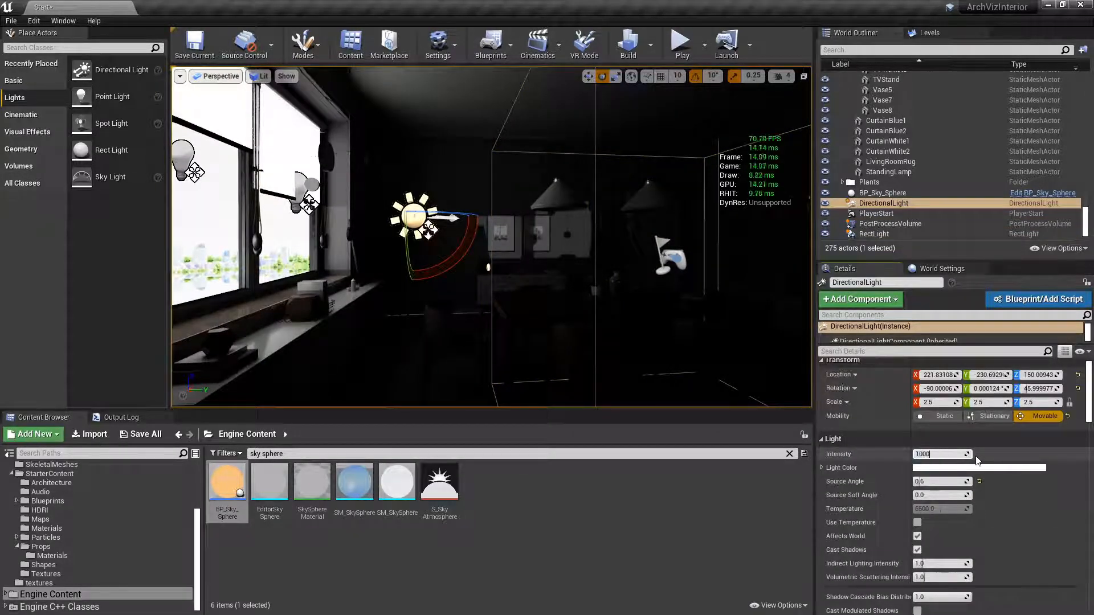
key(Return)
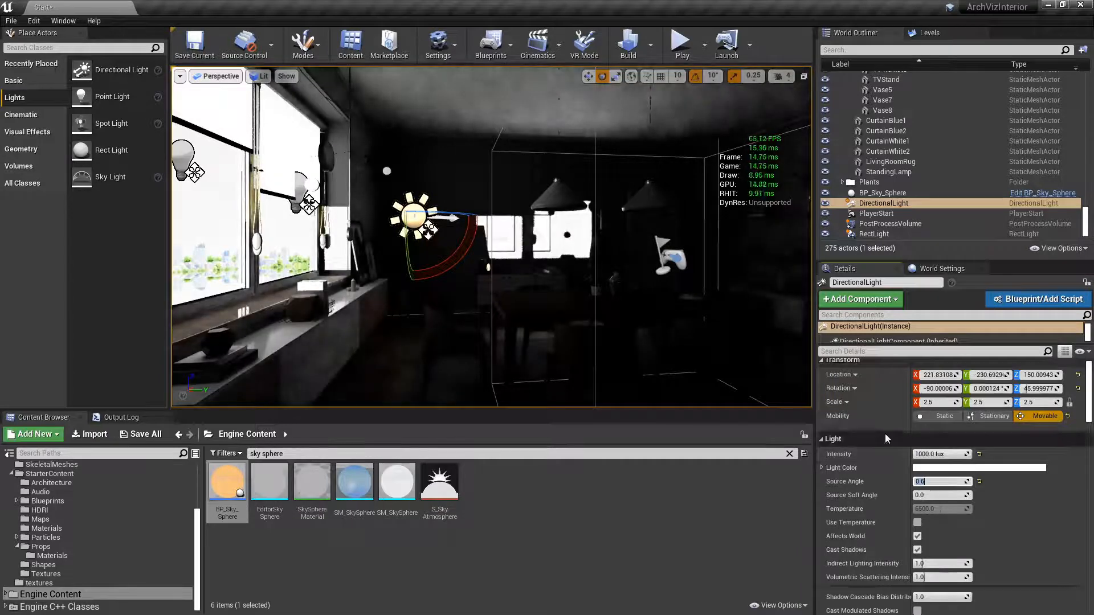
Set the intensity of both window Rect Lights to 1500 cd and view the dining room.
click(299, 194)
right_drag(370, 209, 324, 208)
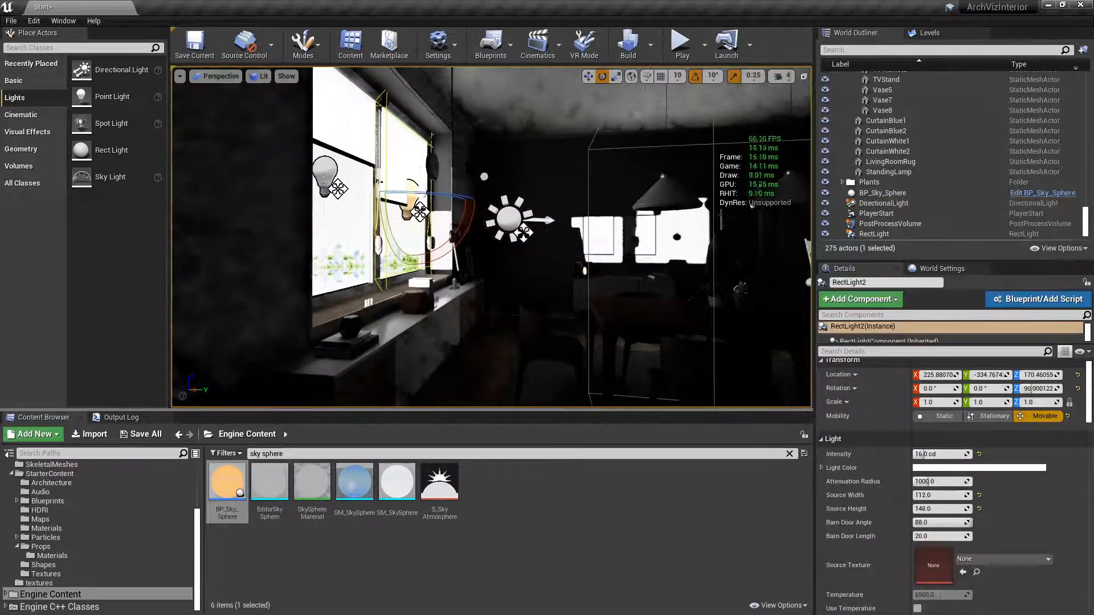
ctrl+click(321, 174)
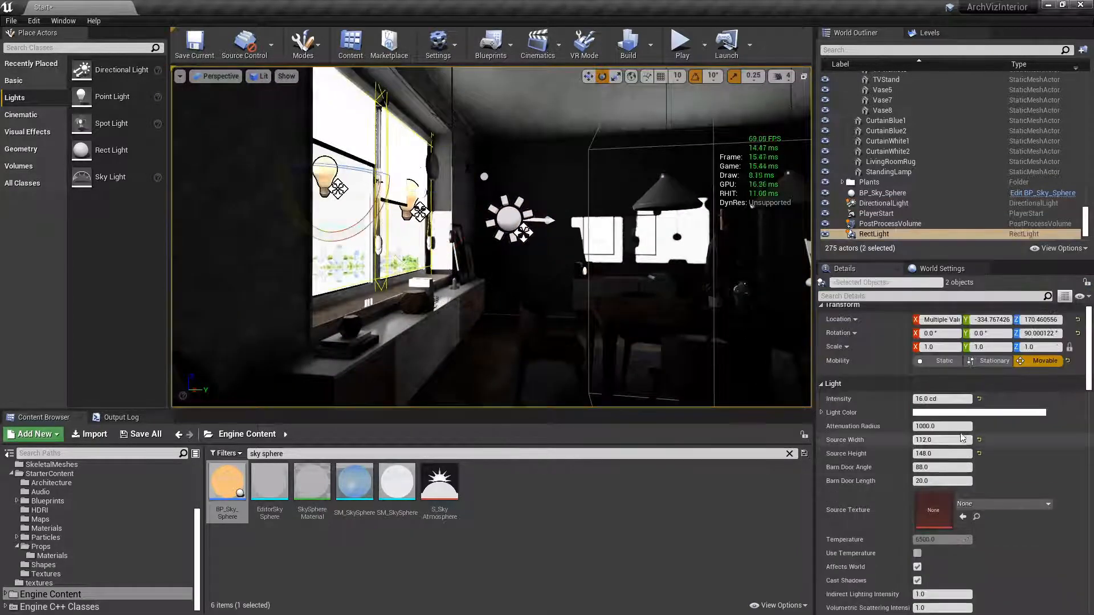
click(944, 399)
text(1)
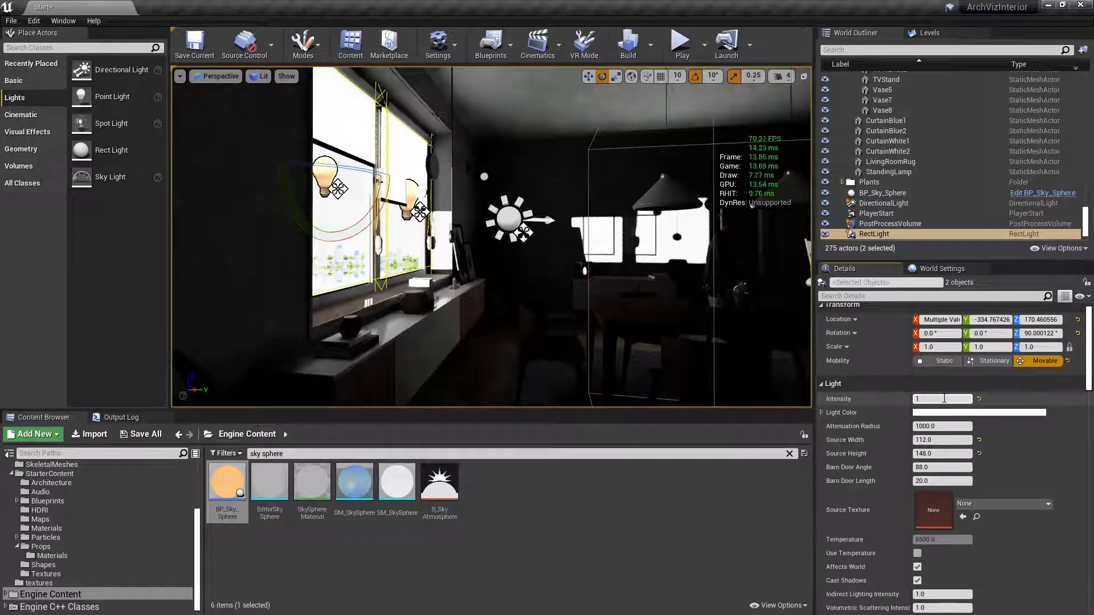
text(500)
key(Tab)
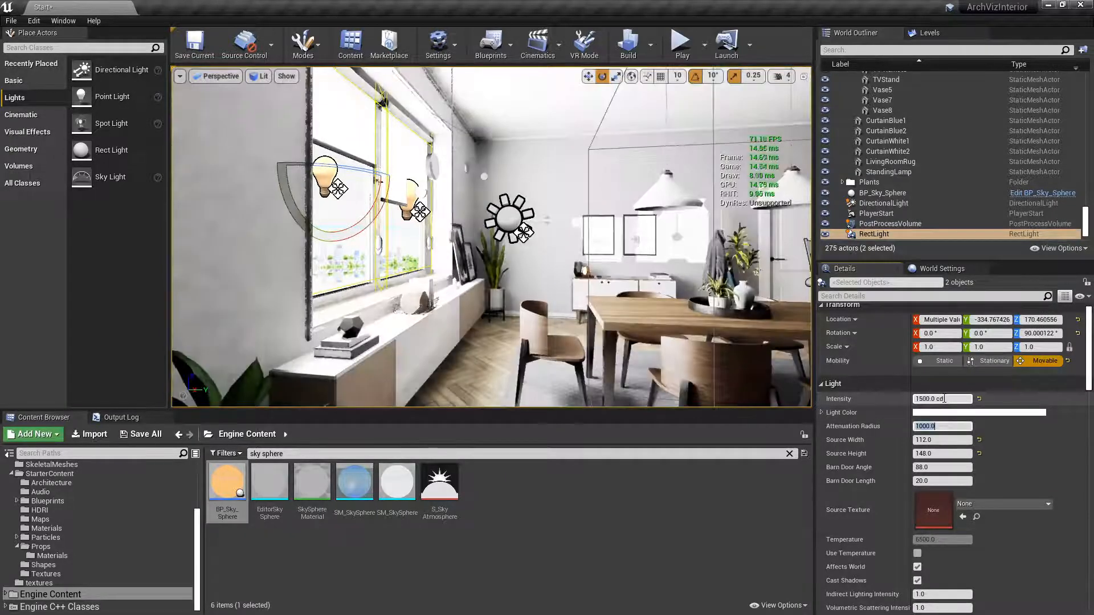
right_drag(448, 242, 552, 292)
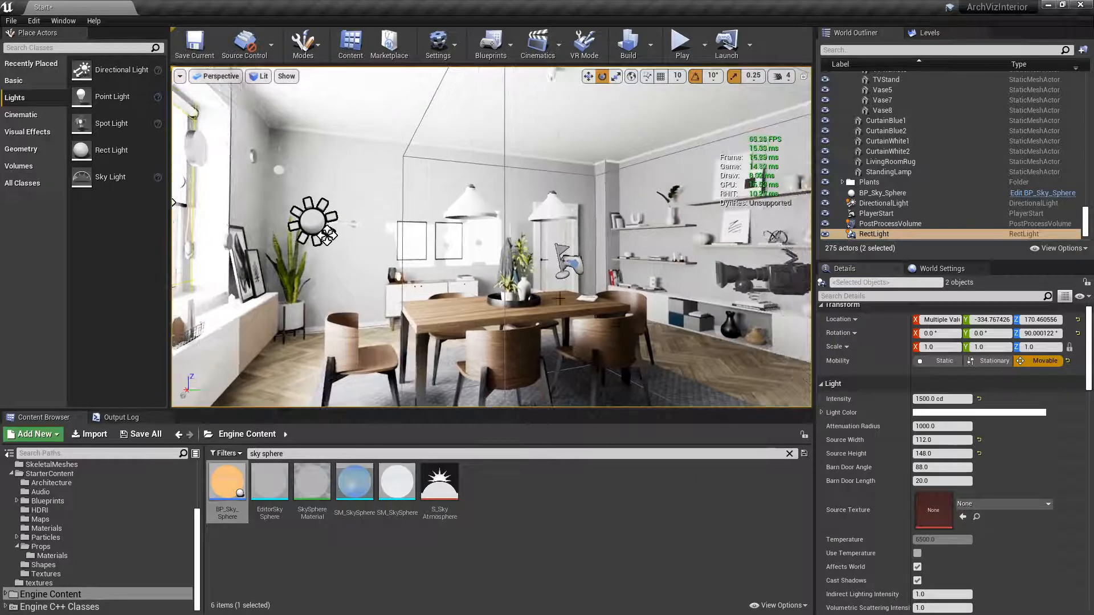
Enable Exposure Compensation in the Post Process Volume and set it to 0.
click(900, 223)
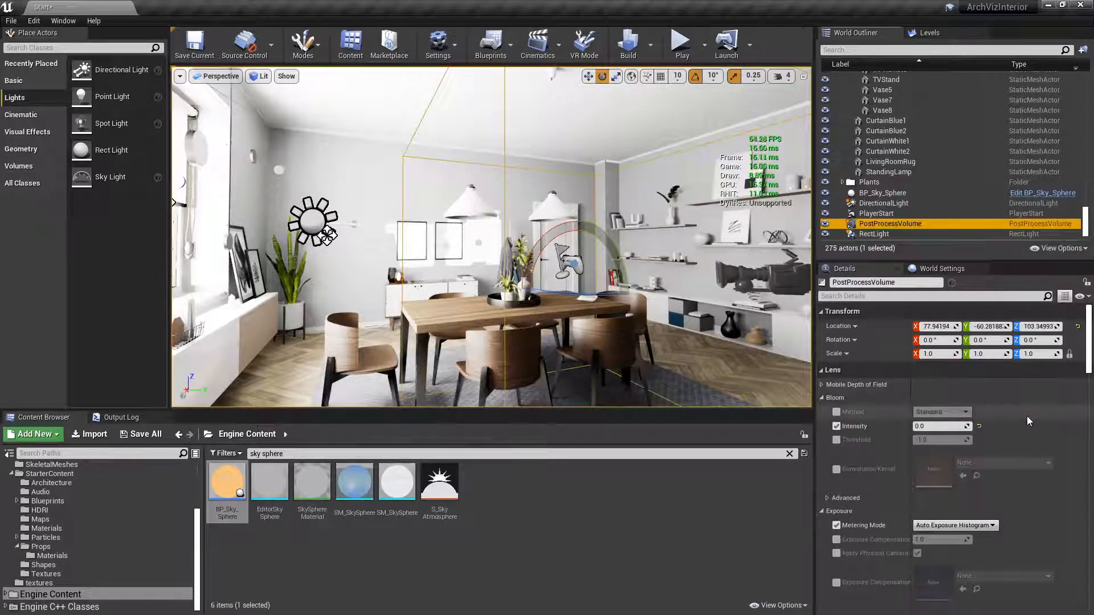
scroll(1027, 421, down, 5)
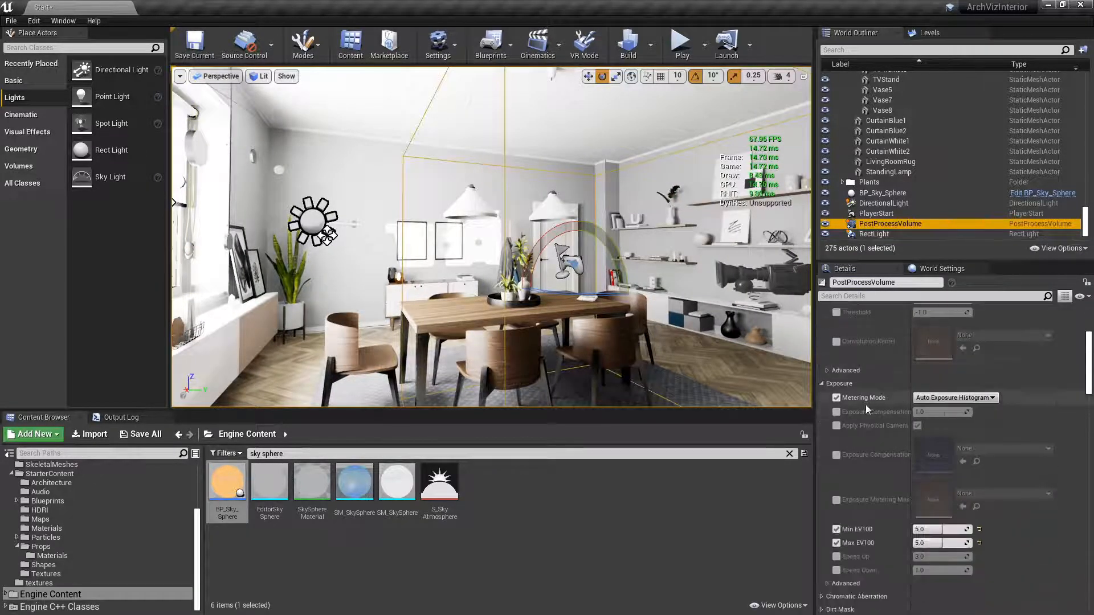
click(835, 412)
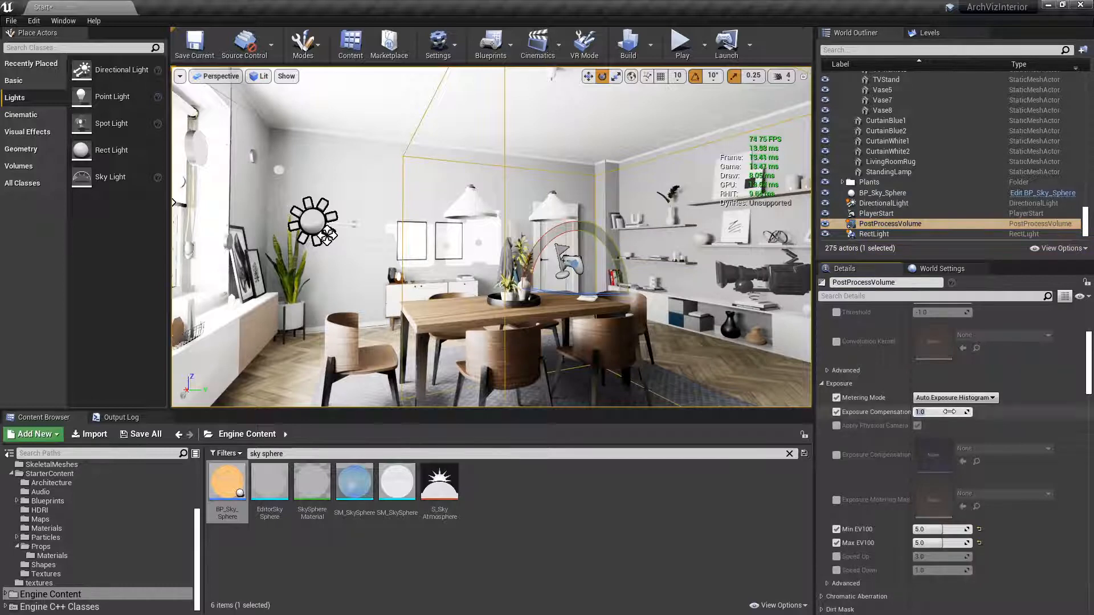
text(0)
key(Return)
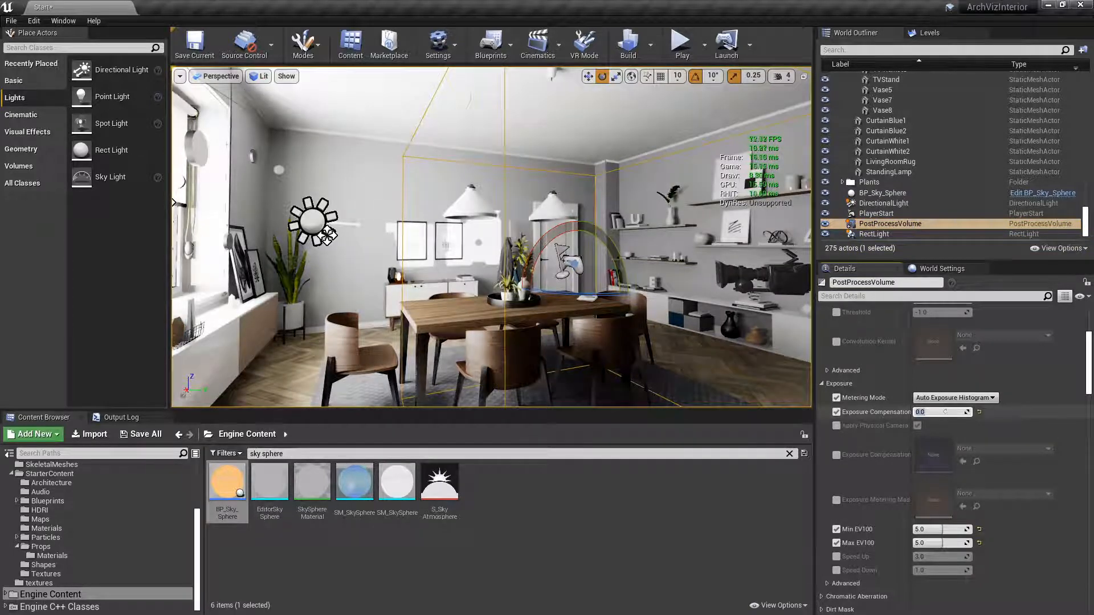
Set the Post Process Volume's Min EV100 to 5.5.
click(940, 529)
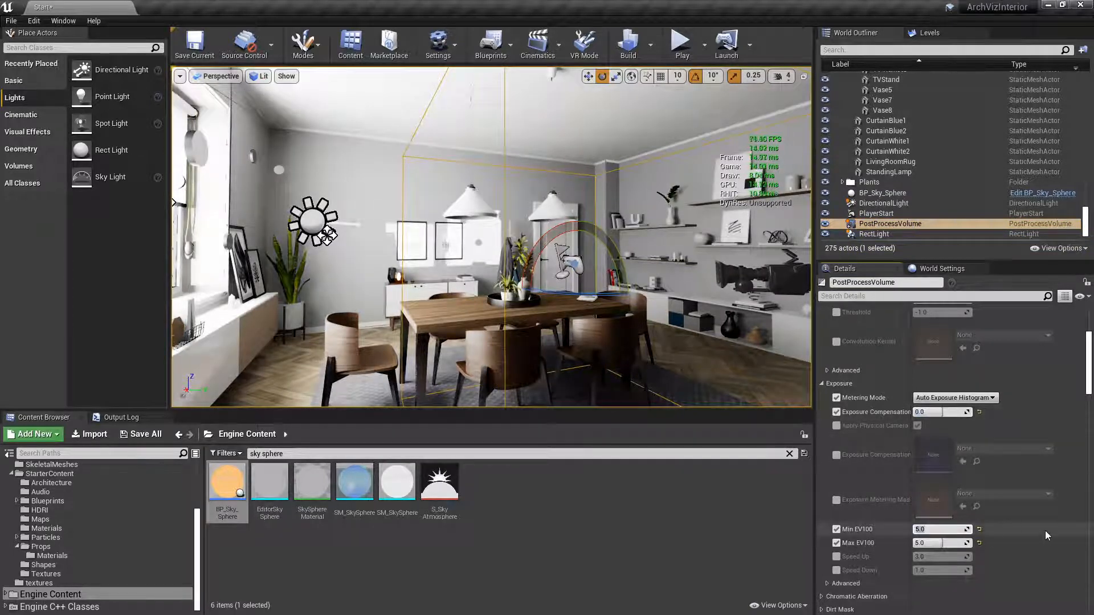
key(BackSpace)
key(BackSpace)
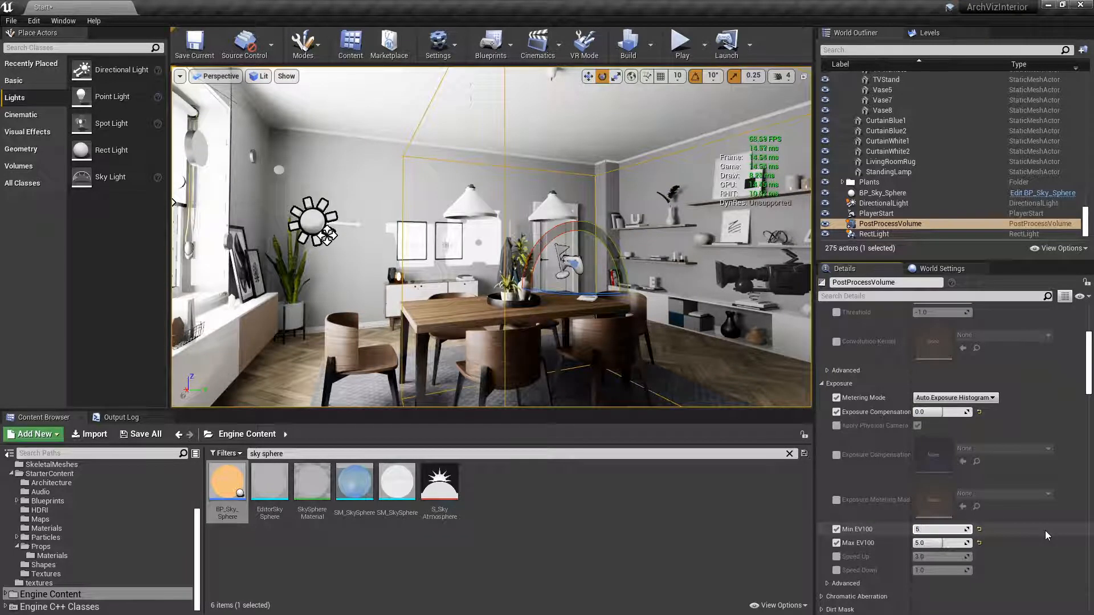
text(.5)
key(Tab)
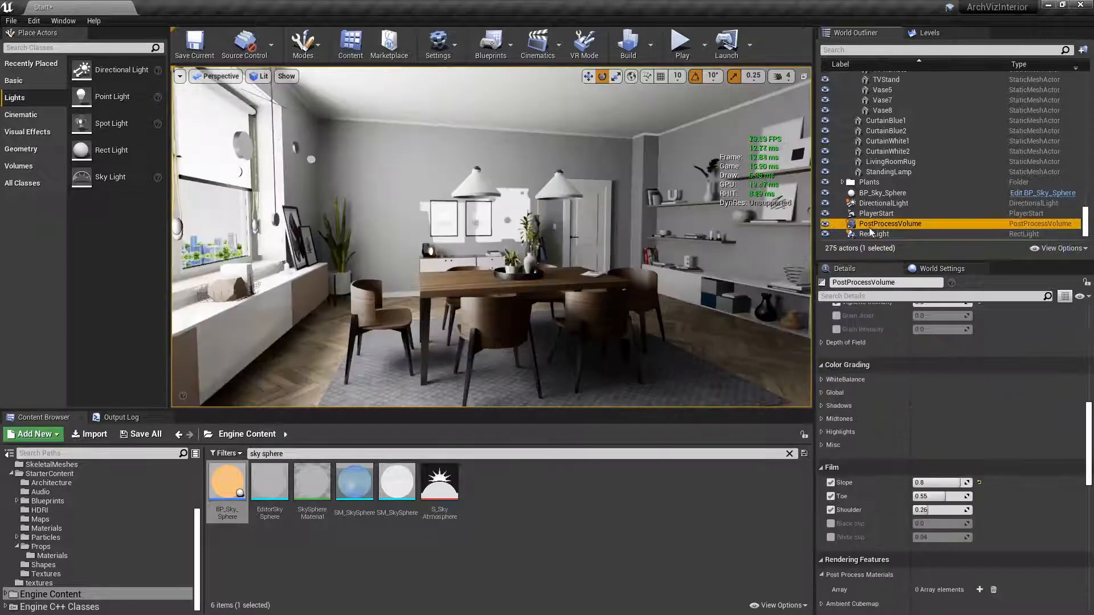
Collapse both global illumination groups in the Post Process Volume, enable the Reflections Type override and set it to Screen Space.
scroll(963, 417, down, 5)
scroll(962, 417, down, 4)
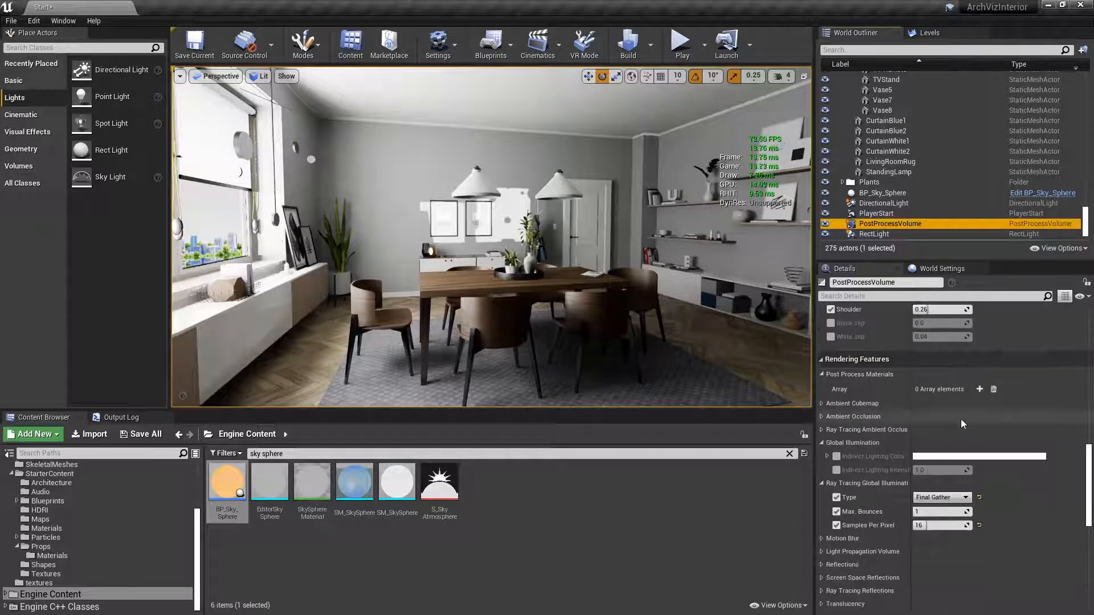
click(822, 447)
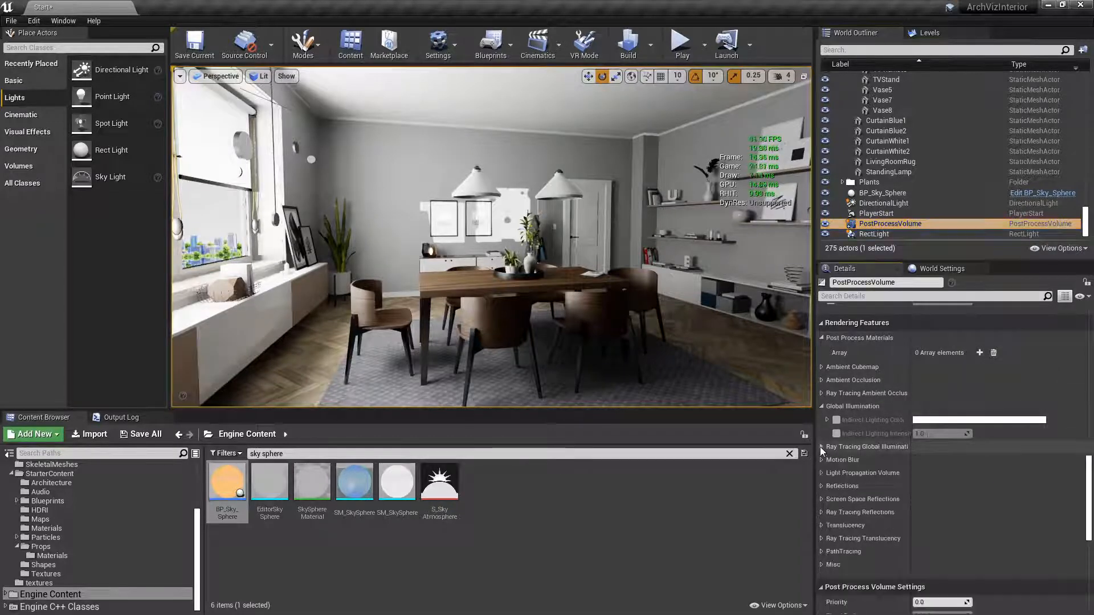
click(821, 406)
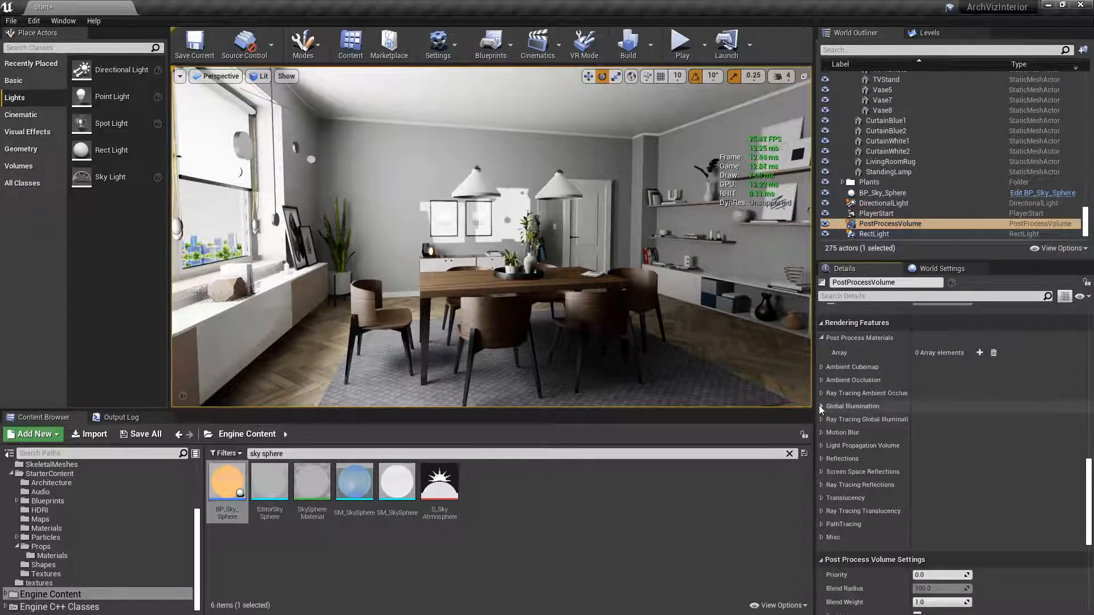
click(822, 459)
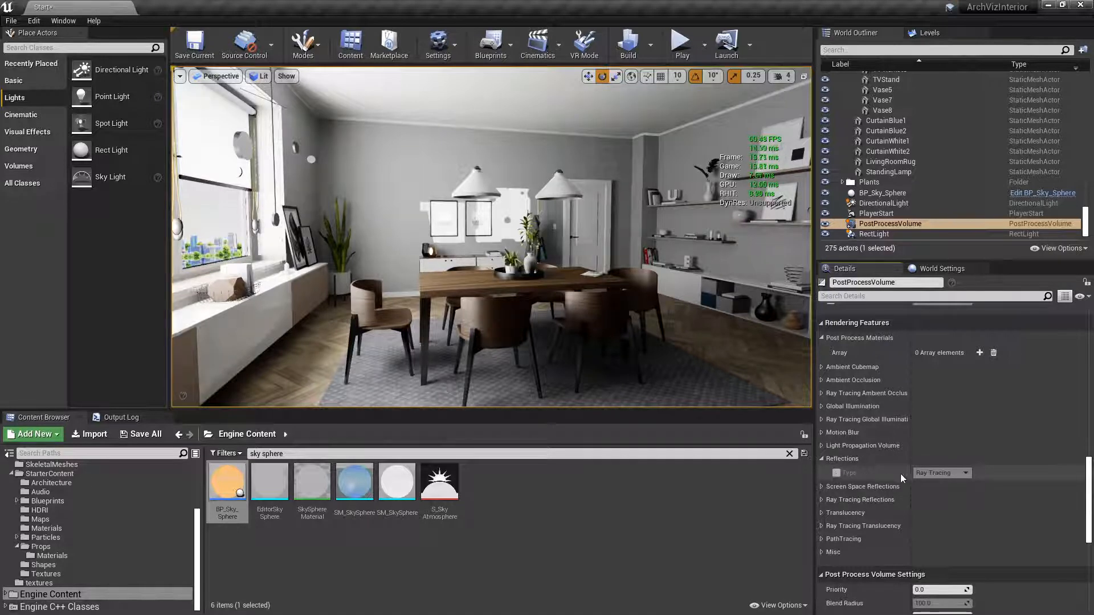
click(835, 473)
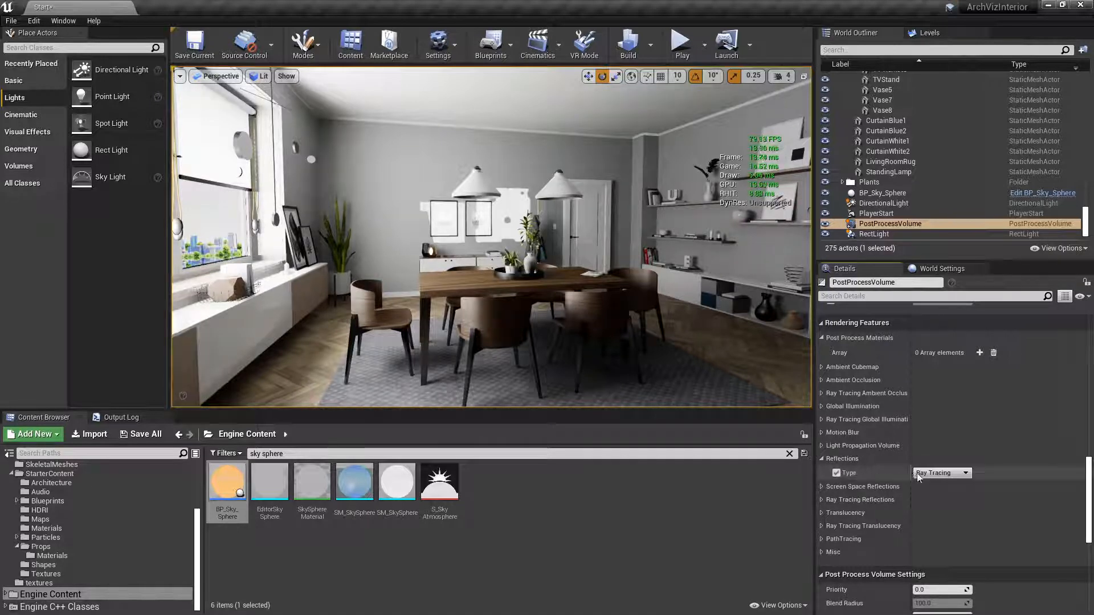
click(939, 473)
click(938, 482)
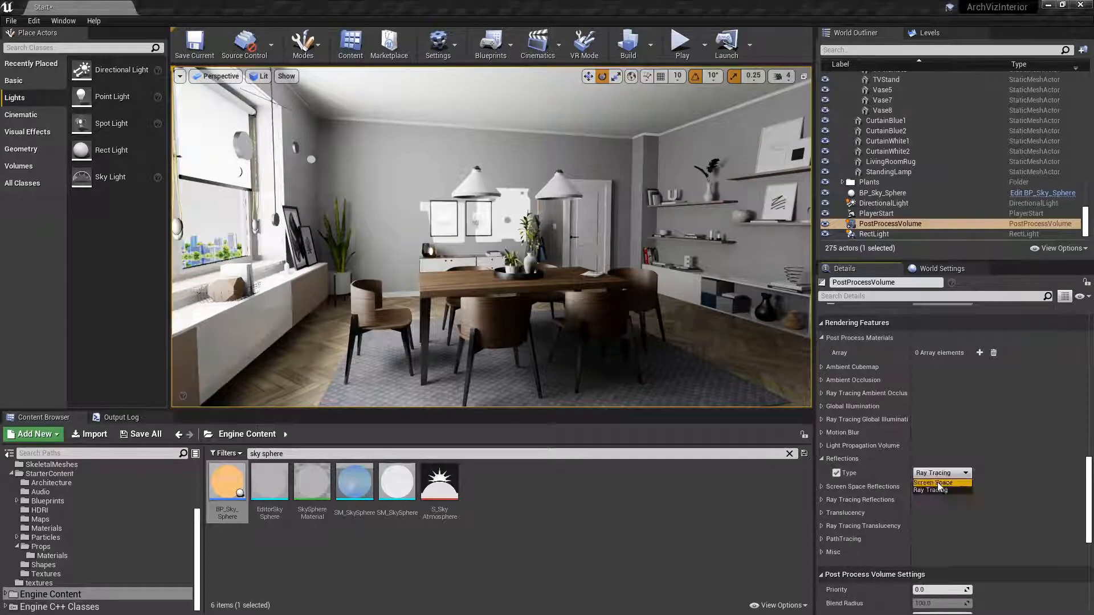
Compare reflections on the metallic candle jars by switching the Reflections type to Ray Tracing and back to Screen Space.
right_drag(492, 237, 444, 276)
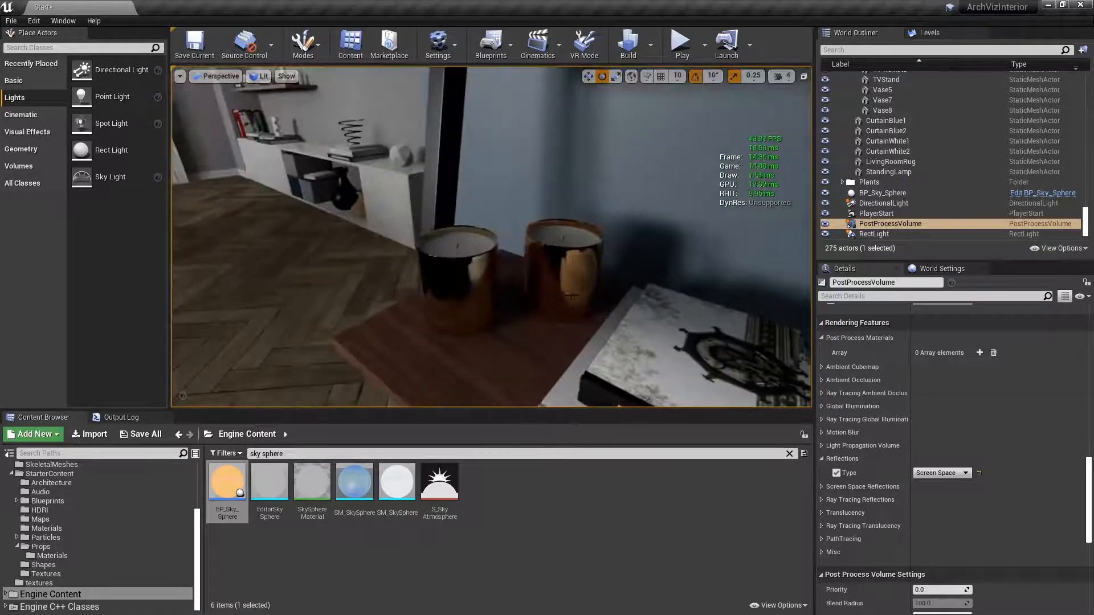
click(942, 472)
click(926, 491)
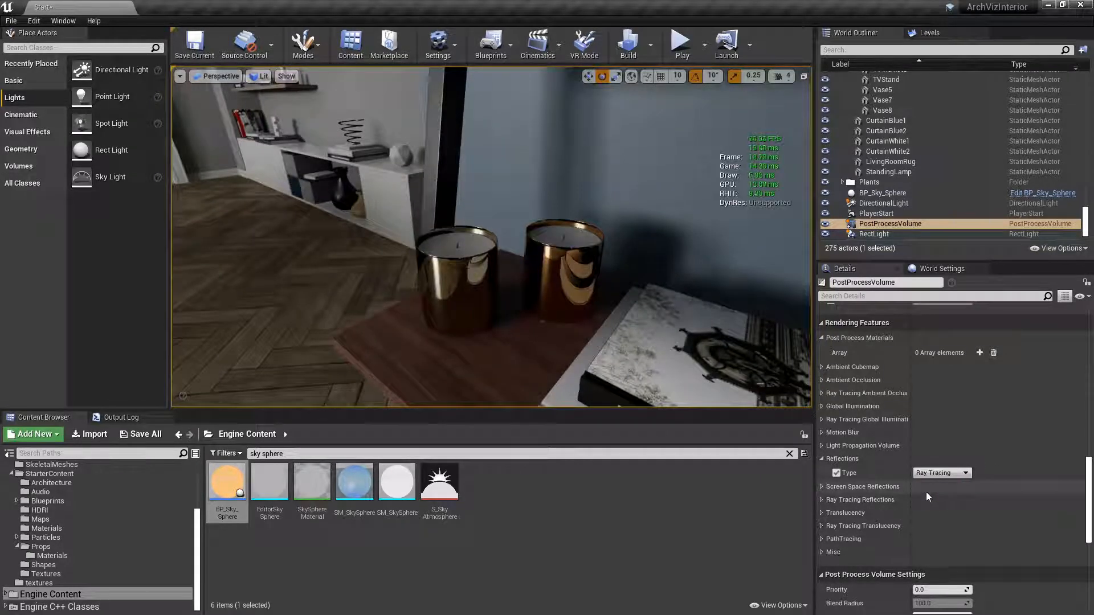
click(941, 473)
click(937, 484)
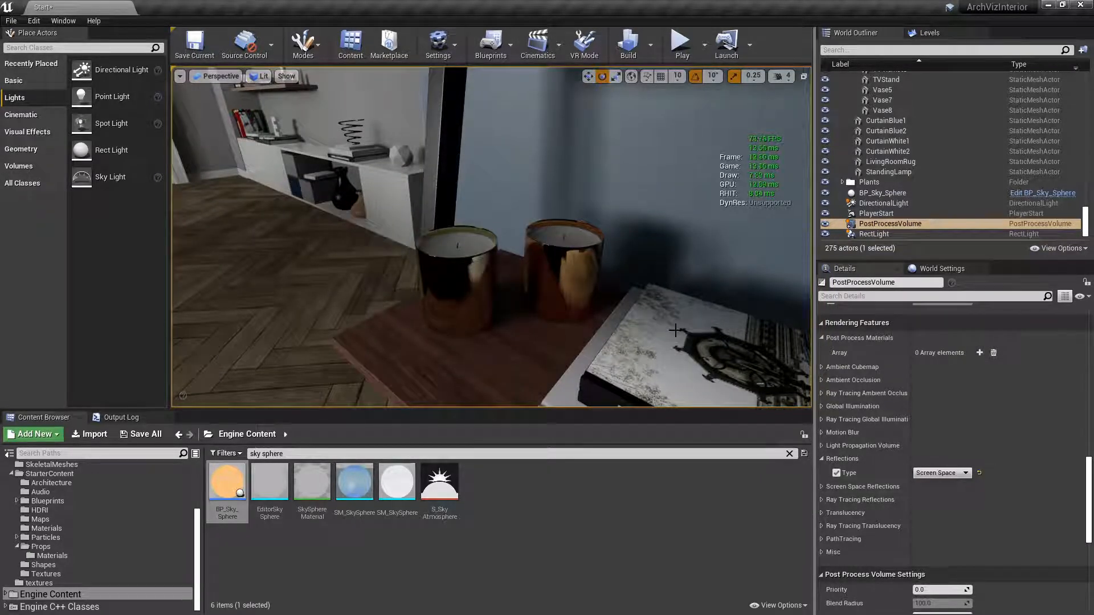
Set the Post Process Volume's Reflections type to Ray Tracing and examine the reflections on the candle jars up close.
right_drag(675, 330, 649, 333)
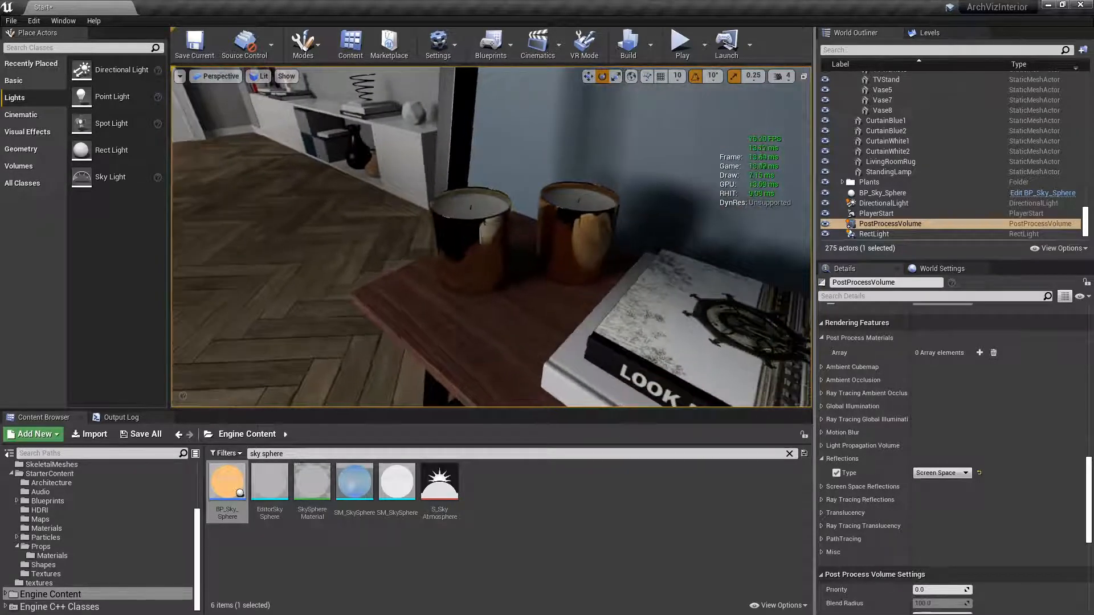
click(937, 473)
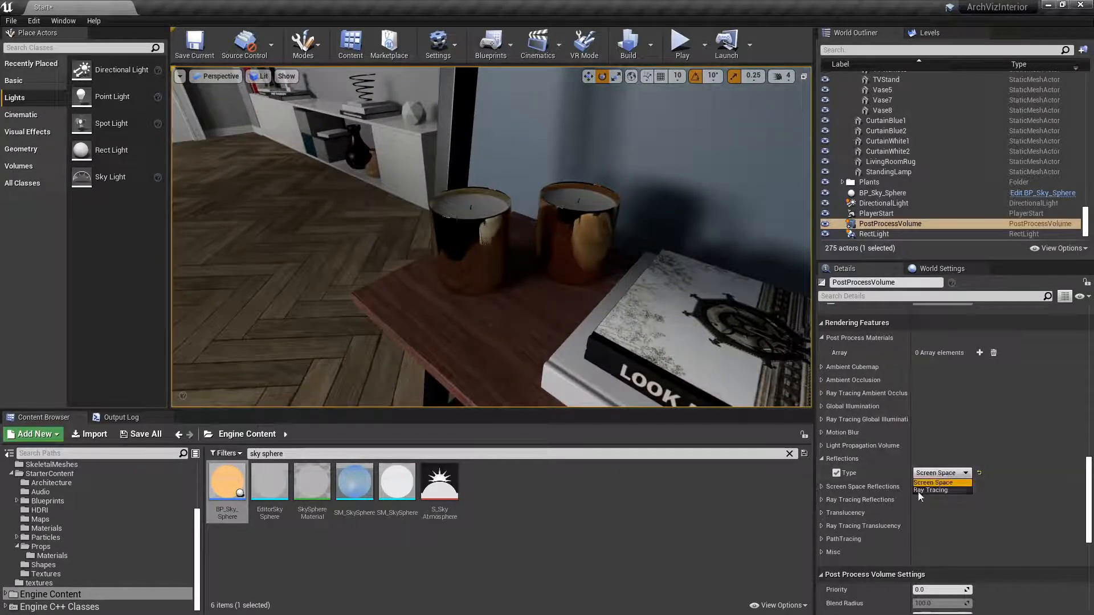
click(922, 490)
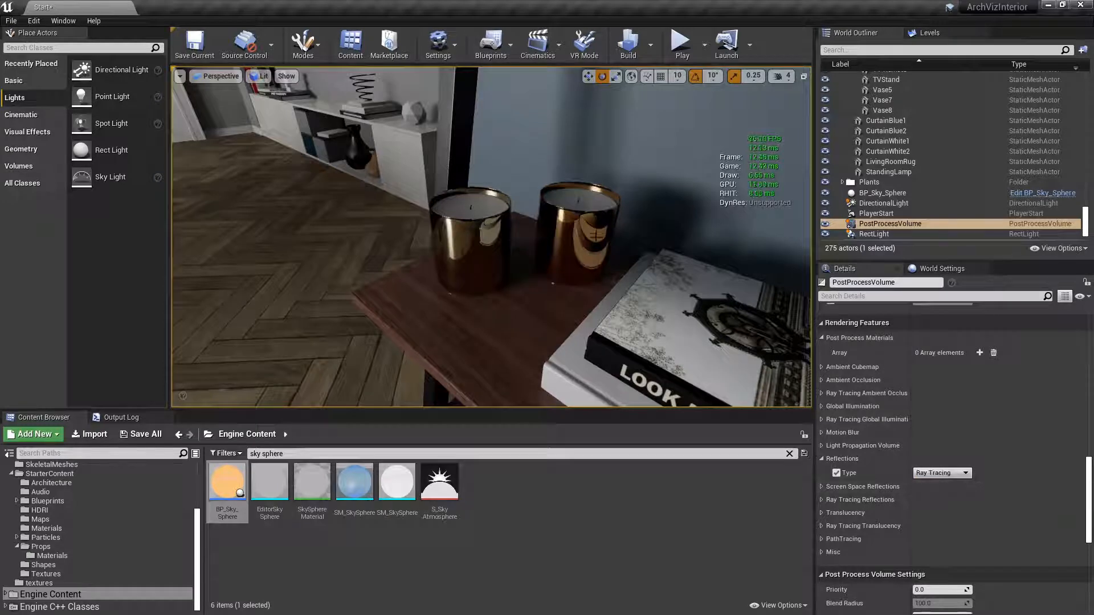
right_drag(569, 273, 492, 257)
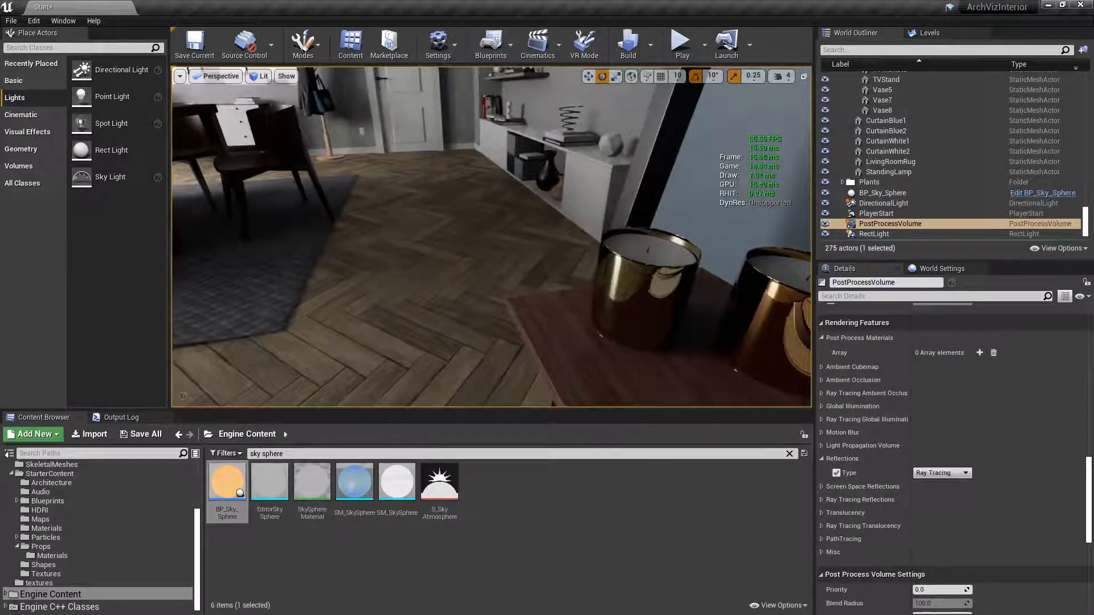
right_drag(581, 368, 676, 372)
key(w)
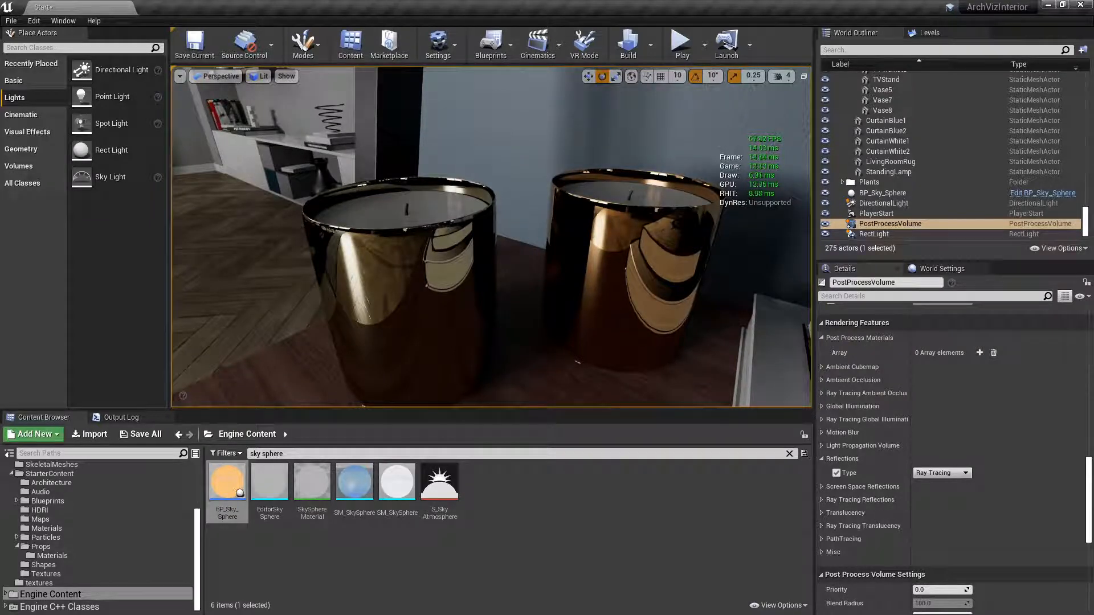
Enable the Max Roughness, Max Bounces, Samples Per Pixel and Shadows overrides under Ray Tracing Reflections.
click(821, 500)
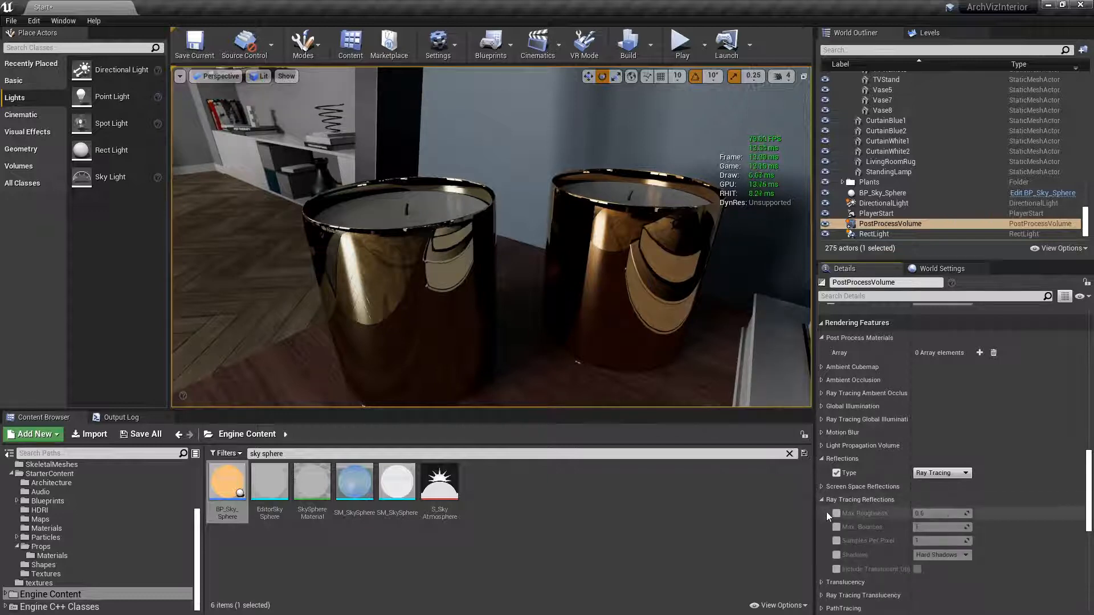
click(836, 513)
click(837, 529)
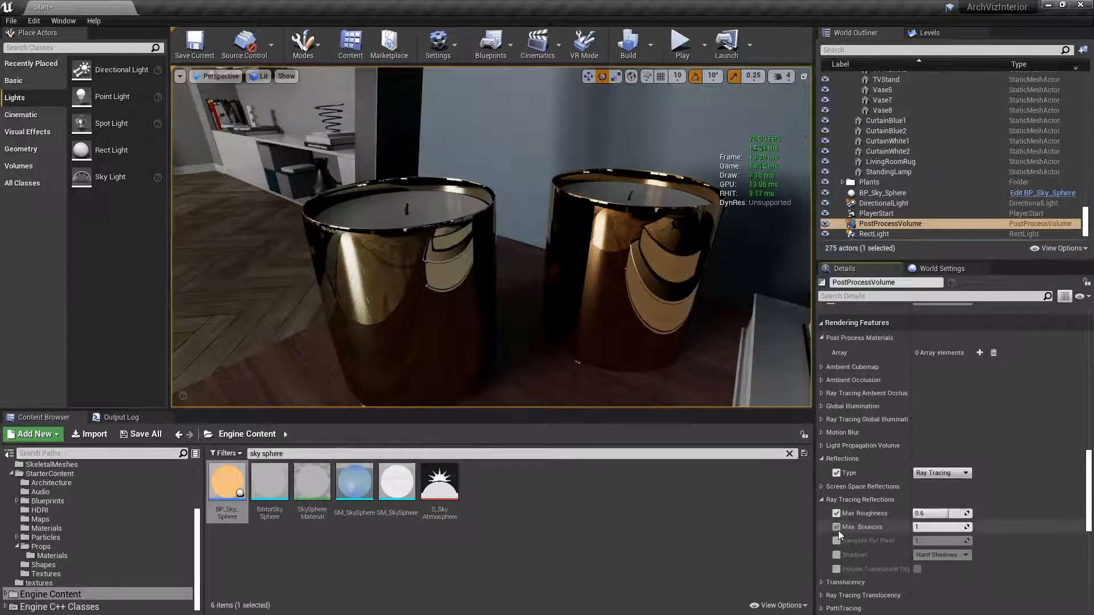
click(836, 541)
click(835, 555)
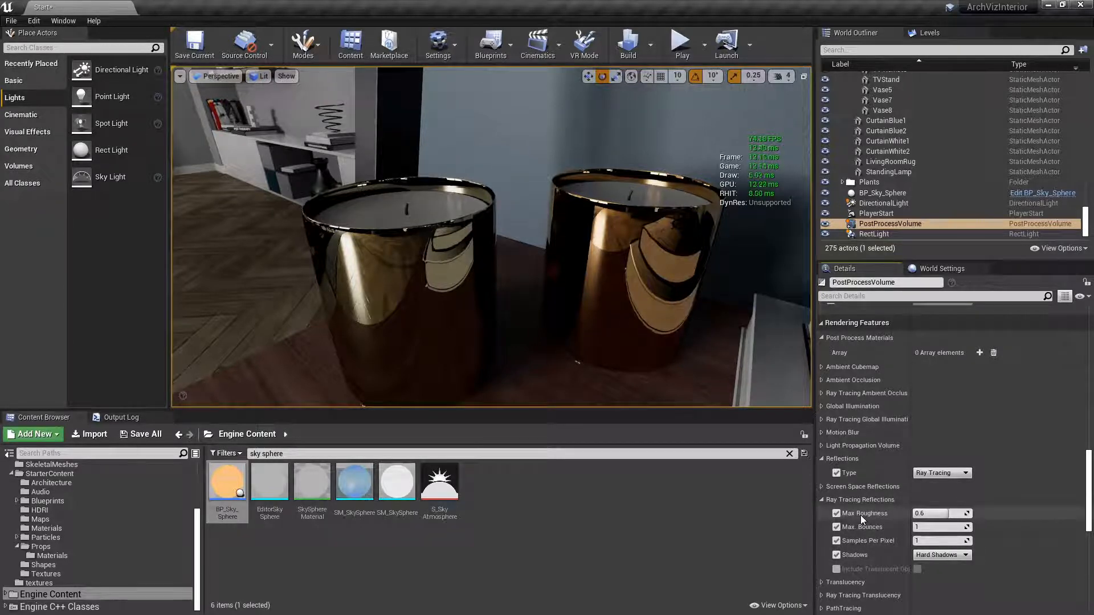
Test the ray tracing reflections' Max Roughness at 0.01 and settle it at about 0.29.
click(925, 514)
text(0.01)
key(Return)
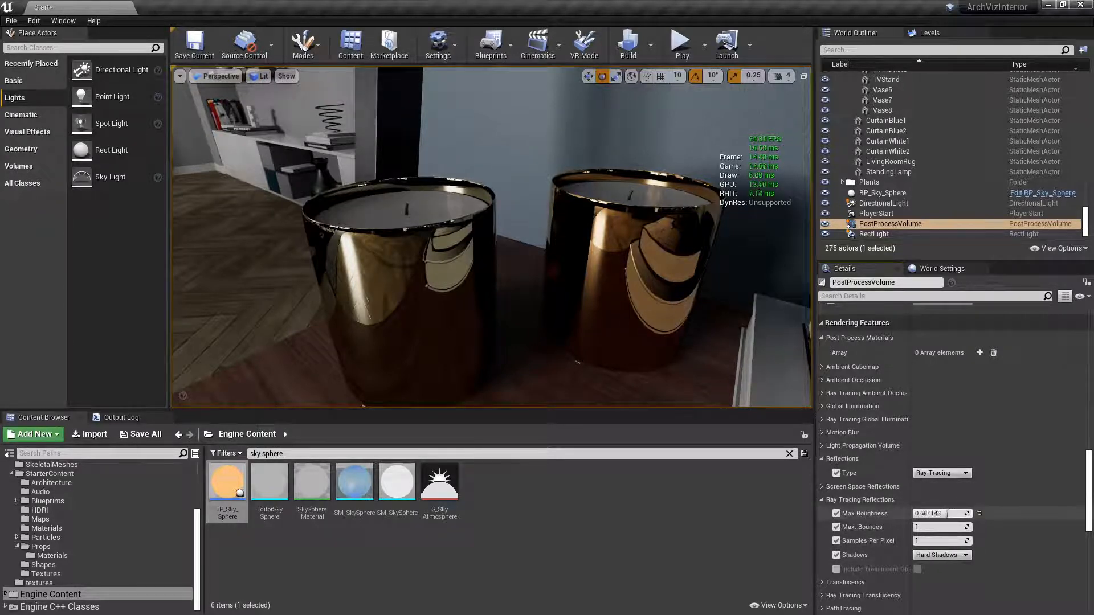
drag(925, 514, 981, 513)
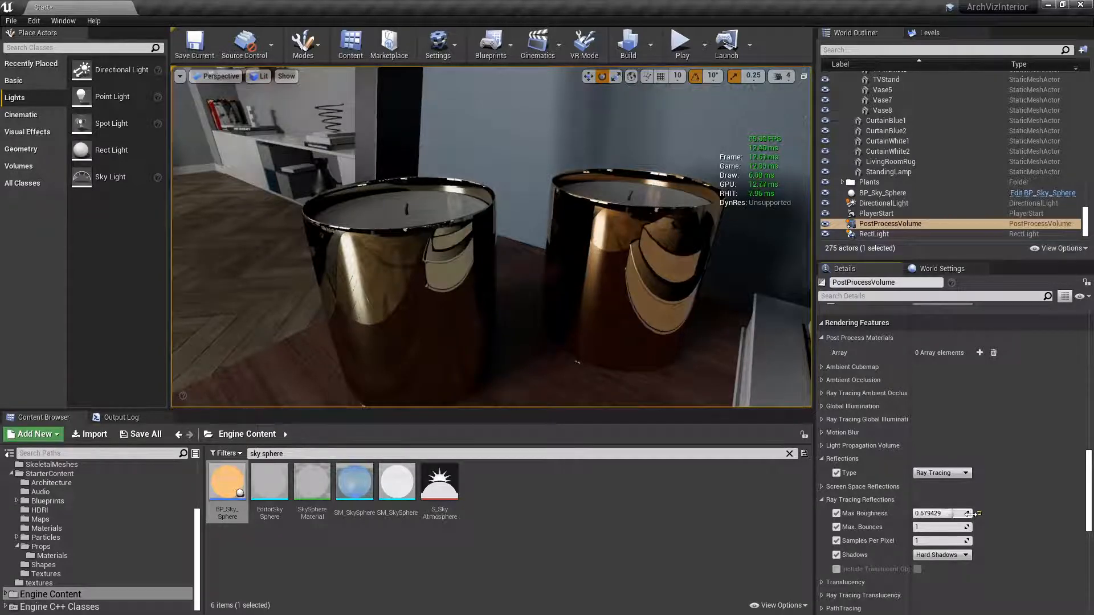
click(953, 513)
text(0.6)
key(BackSpace)
text(01)
key(Return)
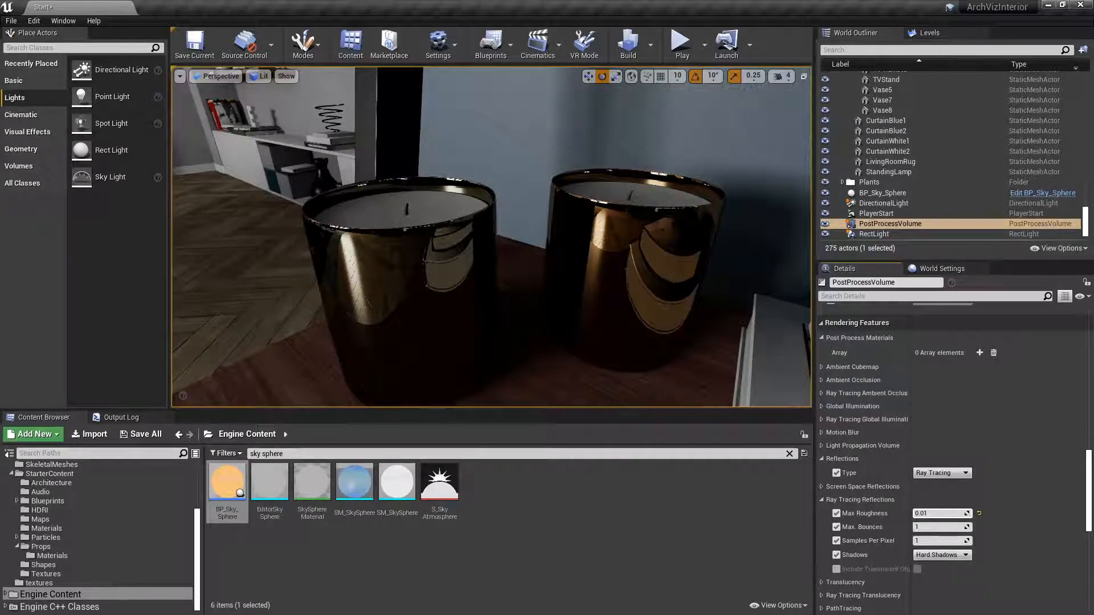
drag(940, 513, 968, 514)
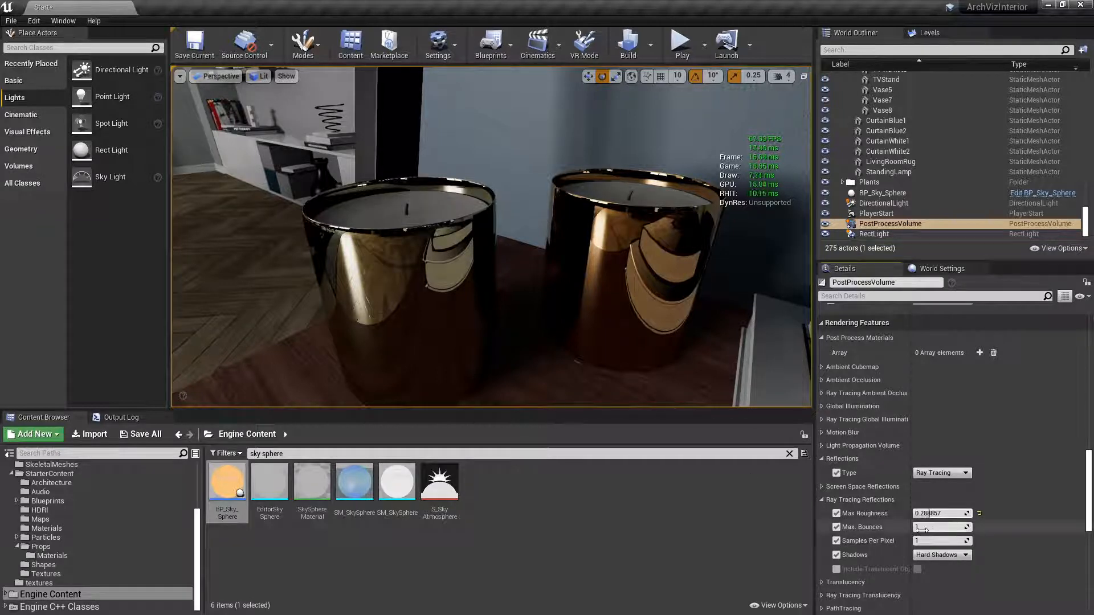
Compare the ray tracing reflections with Max Bounces at 3 and 1, leaving the value at 3.
click(936, 527)
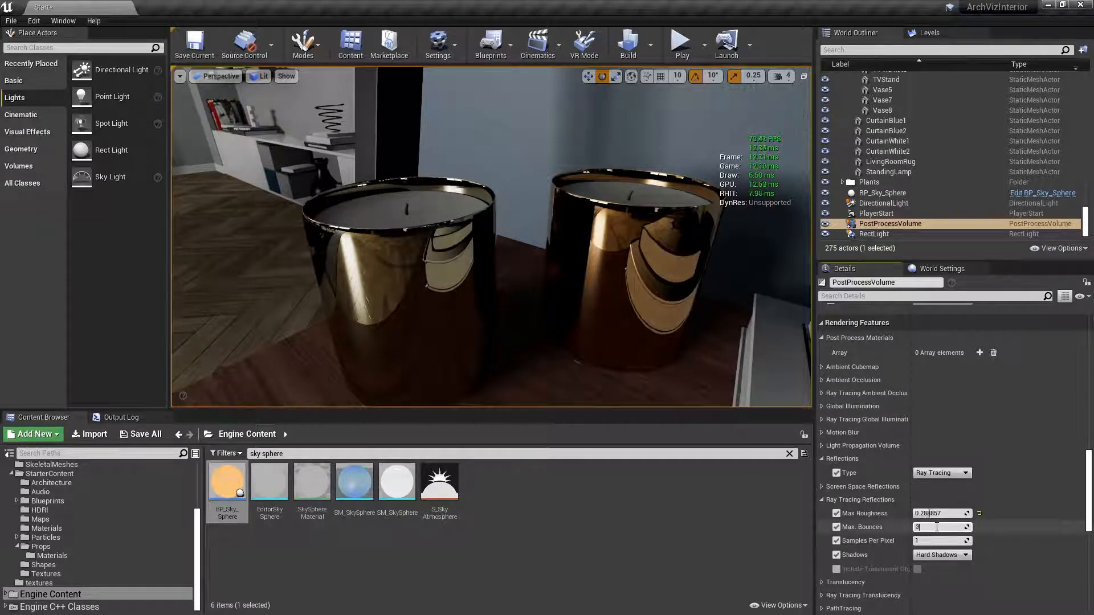
text(3)
key(Return)
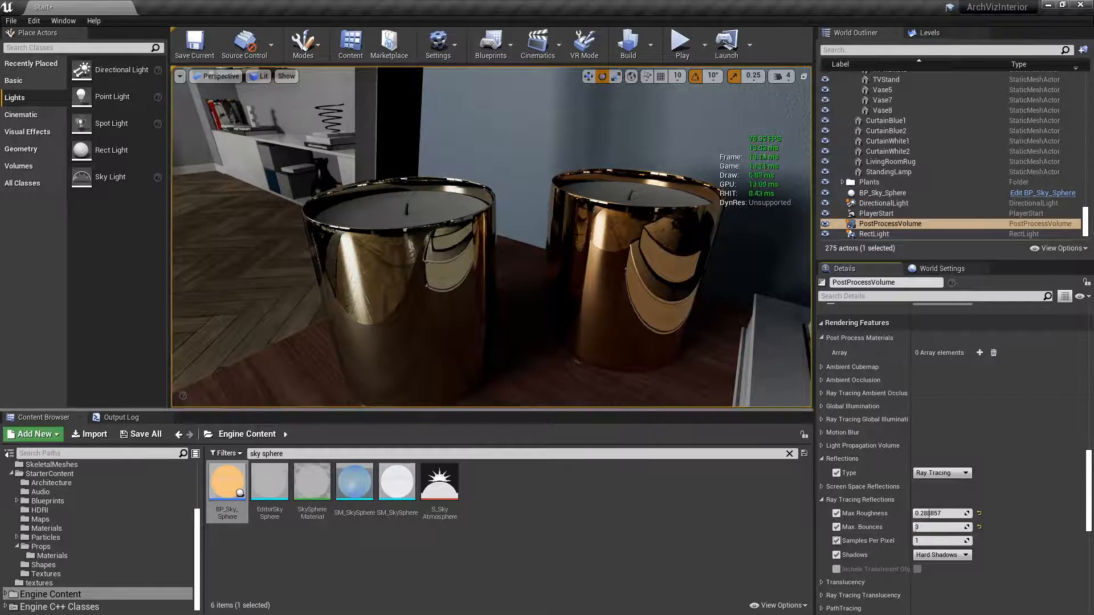
click(928, 526)
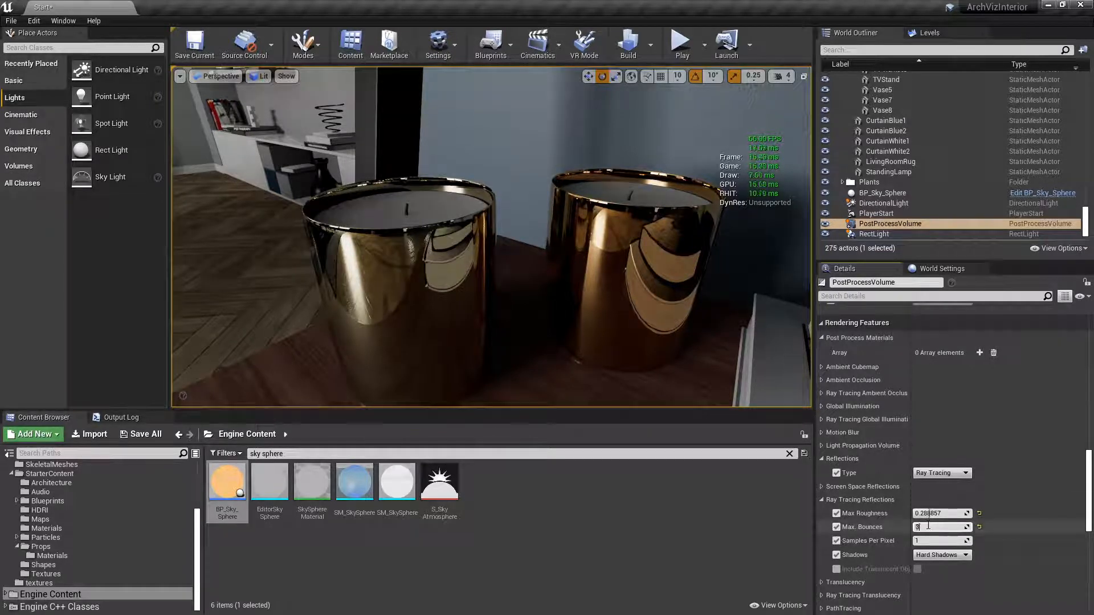
text(1)
key(Return)
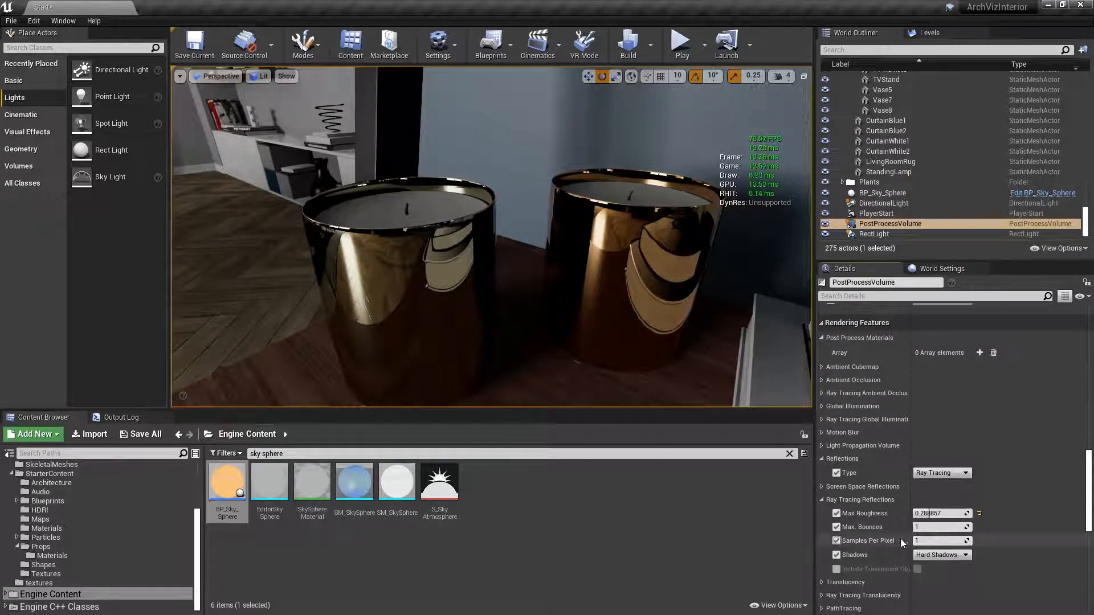
click(934, 527)
text(3)
key(Return)
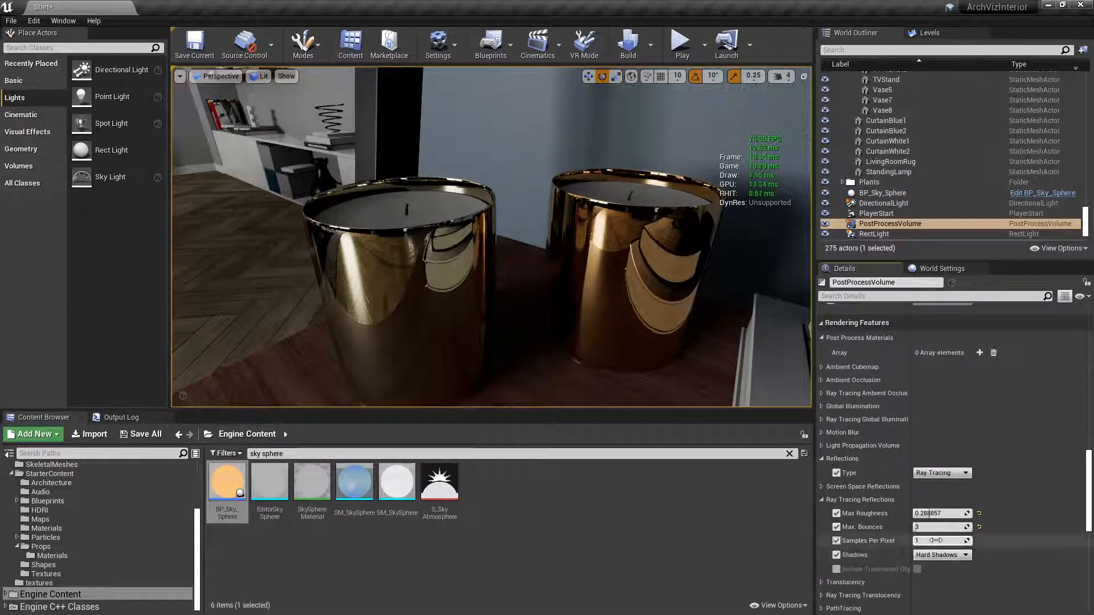
Compare the ray tracing reflections with Samples Per Pixel at 16 and 1, ending on 16.
click(937, 541)
text(16)
key(Return)
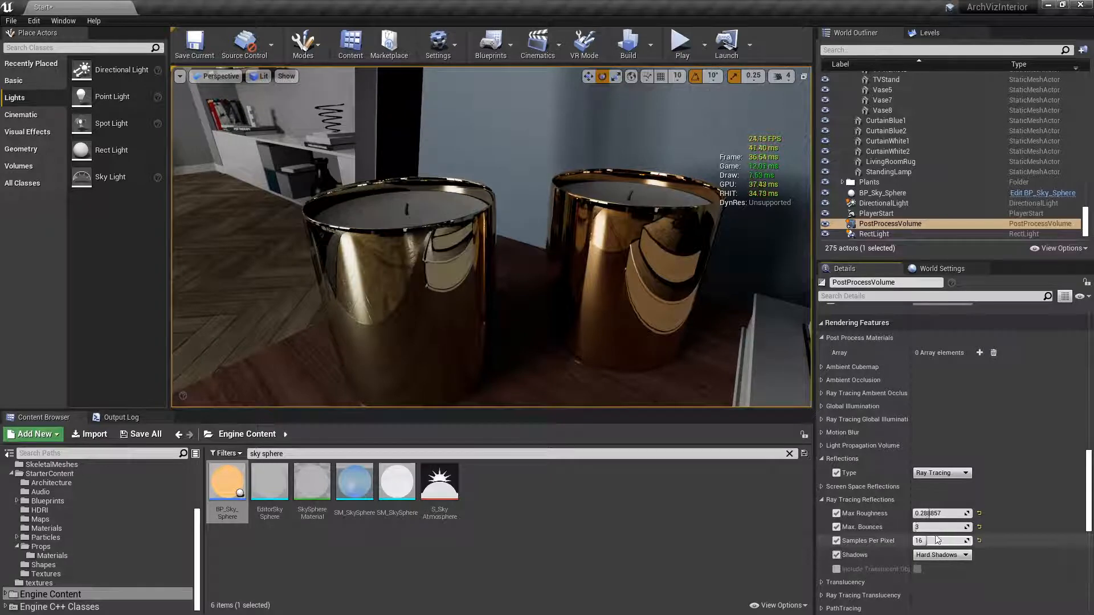
click(937, 540)
text(1)
key(Return)
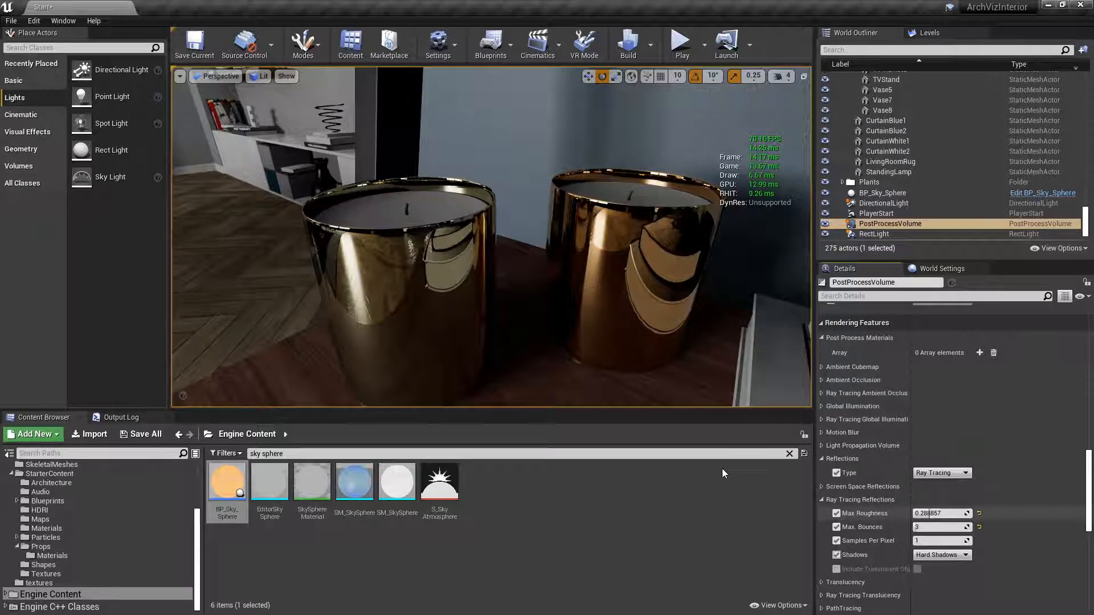
text(16)
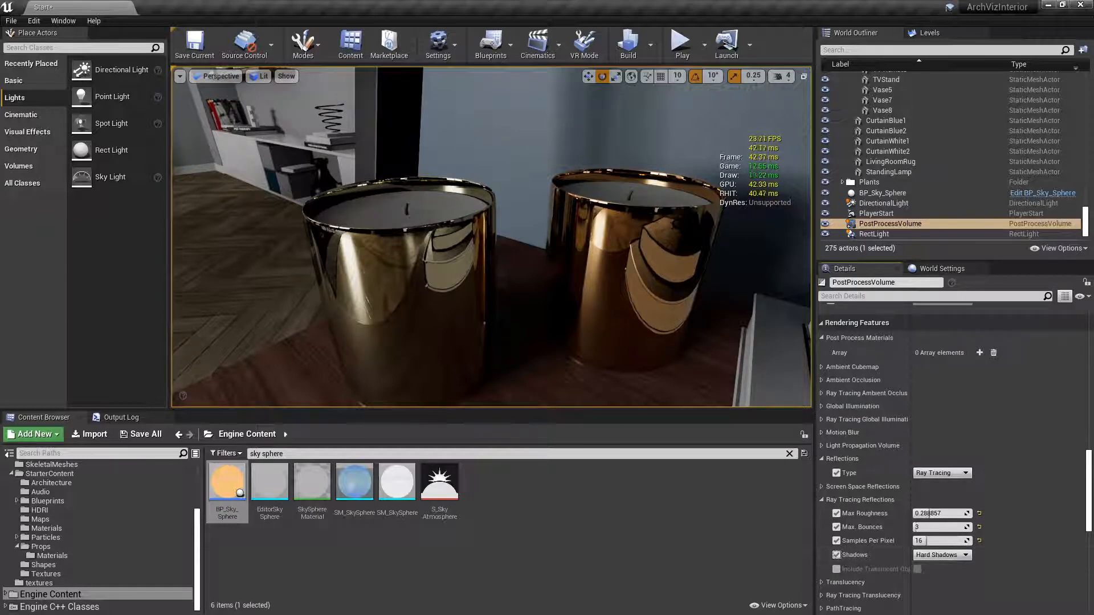
Try the reflection Shadows as Disabled and Hard Shadows, ending on Area Shadows.
click(923, 555)
click(922, 564)
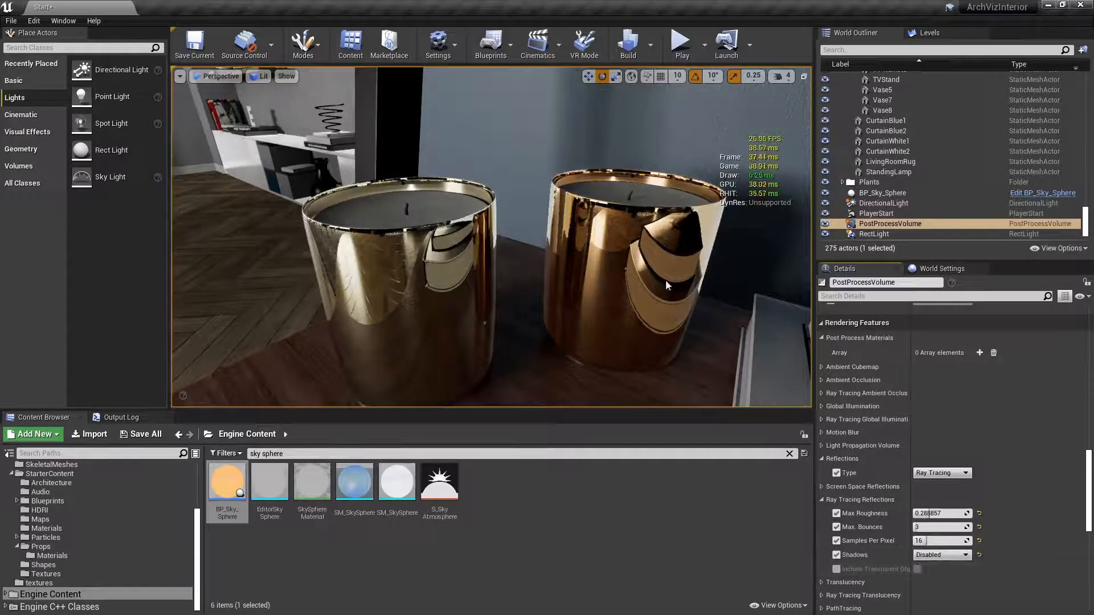
click(935, 556)
click(930, 572)
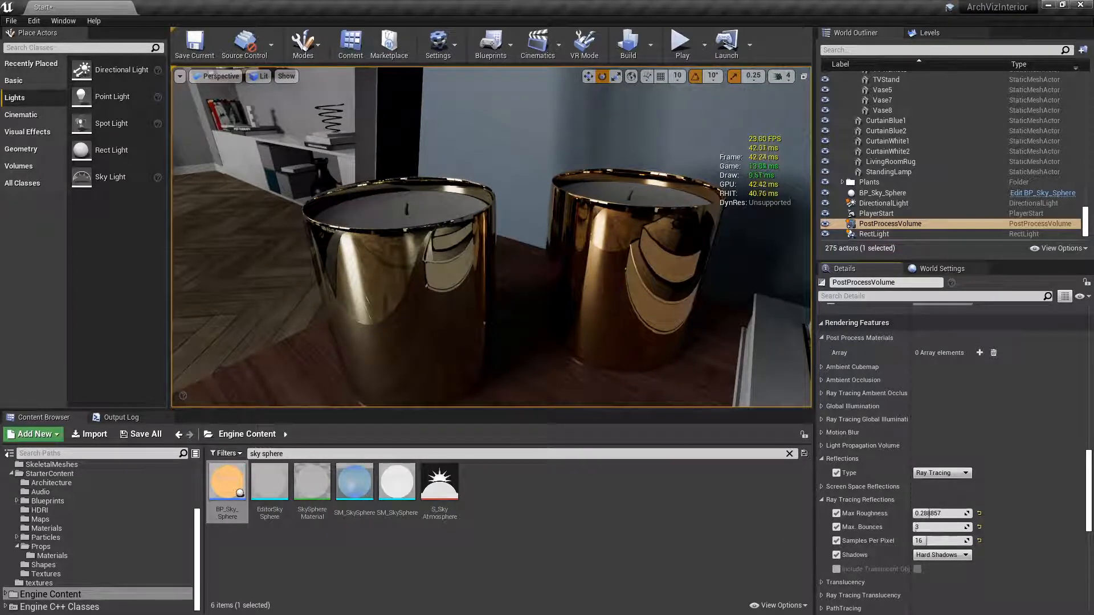
click(929, 556)
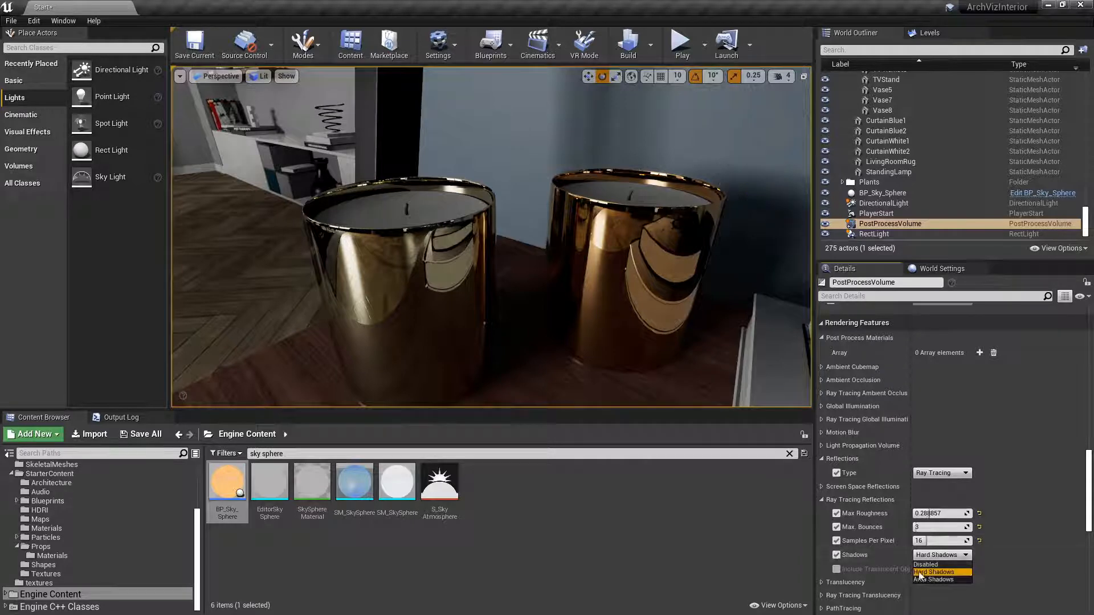
click(933, 576)
Compare the area-shadowed reflections with Samples Per Pixel at 1 and 32.
click(942, 540)
text(1)
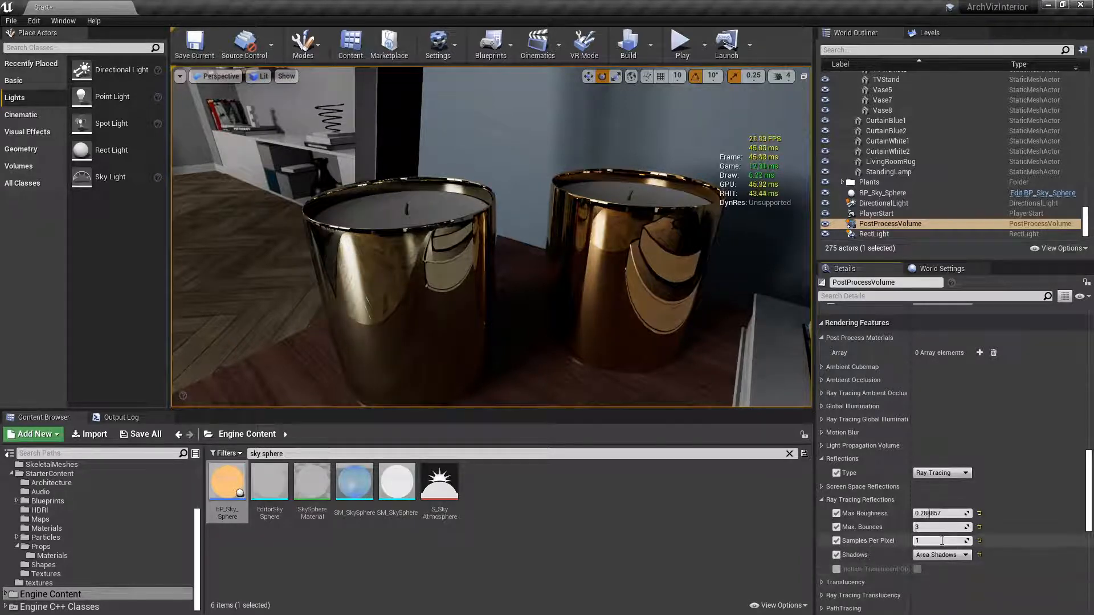
key(Return)
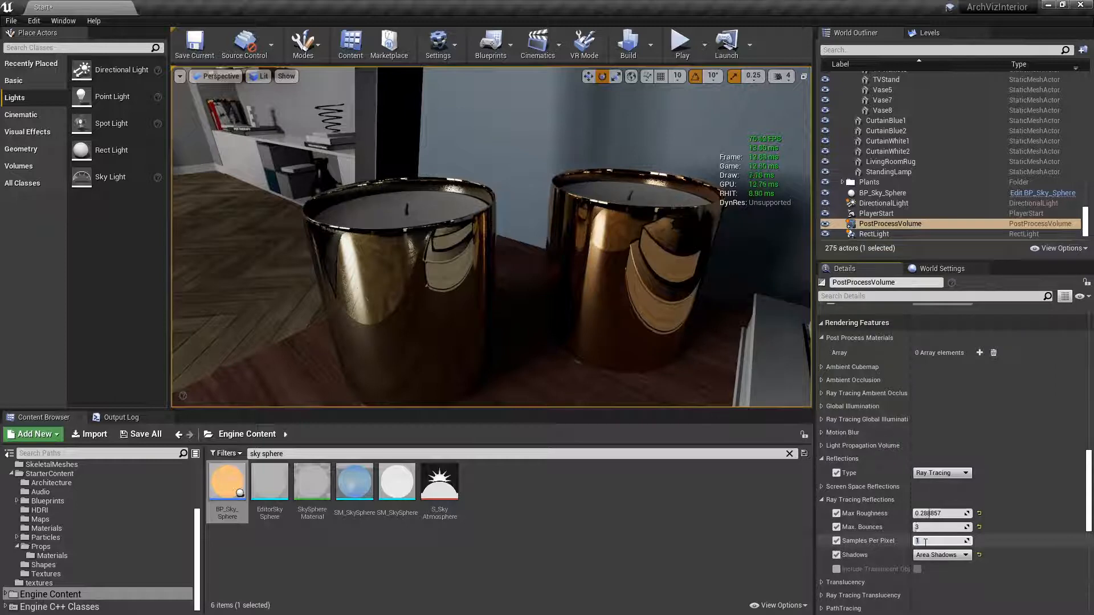
key(BackSpace)
key(BackSpace)
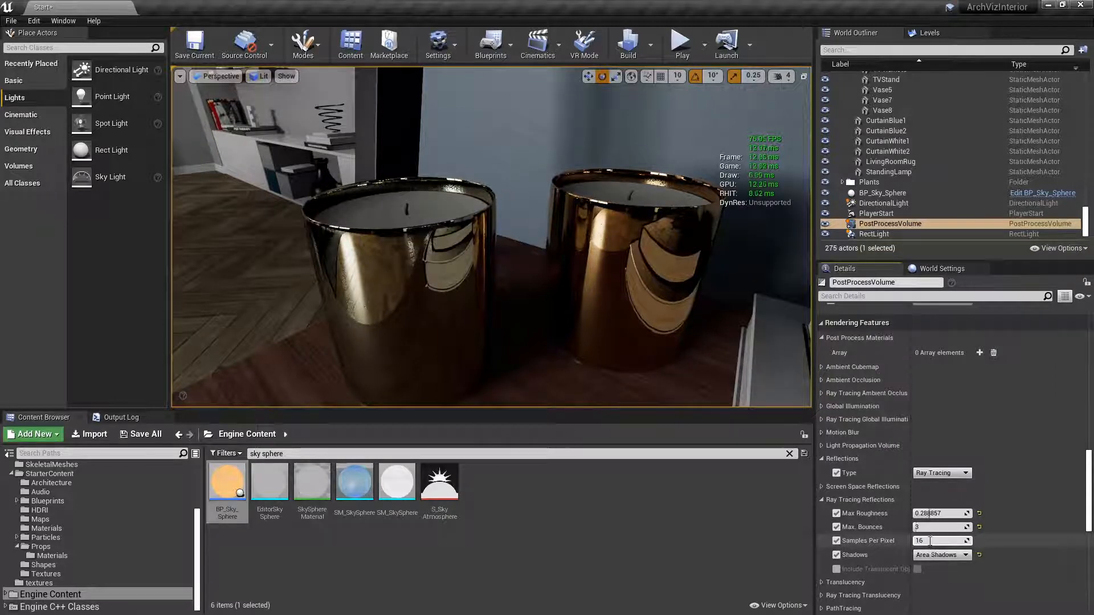
text(32)
key(Return)
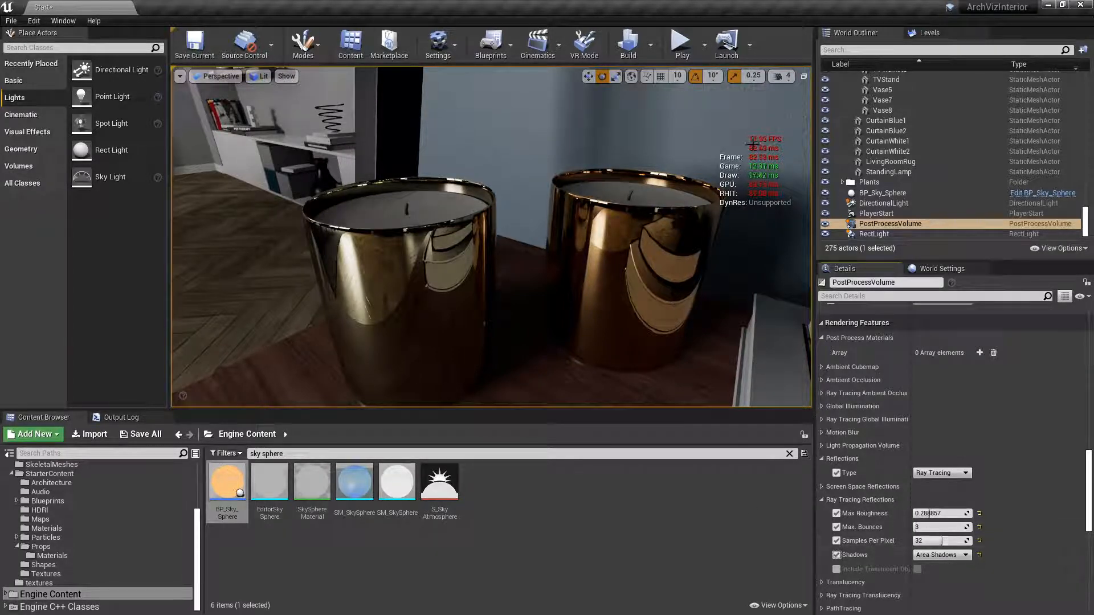
Lower the reflections' Samples Per Pixel to 6 and set their Shadows to Hard Shadows.
click(944, 541)
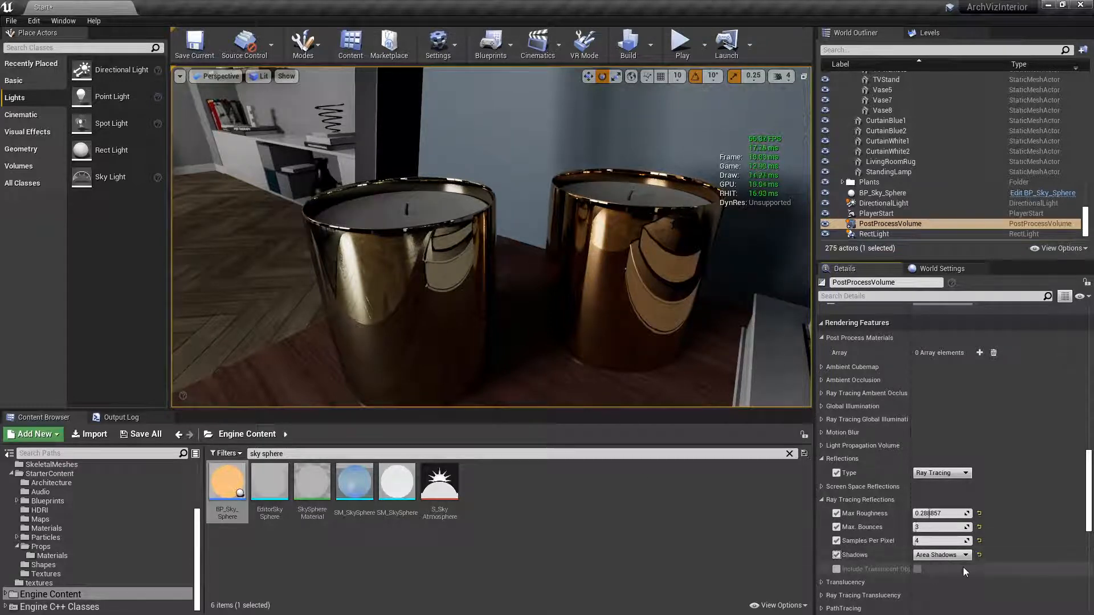
click(941, 555)
click(933, 572)
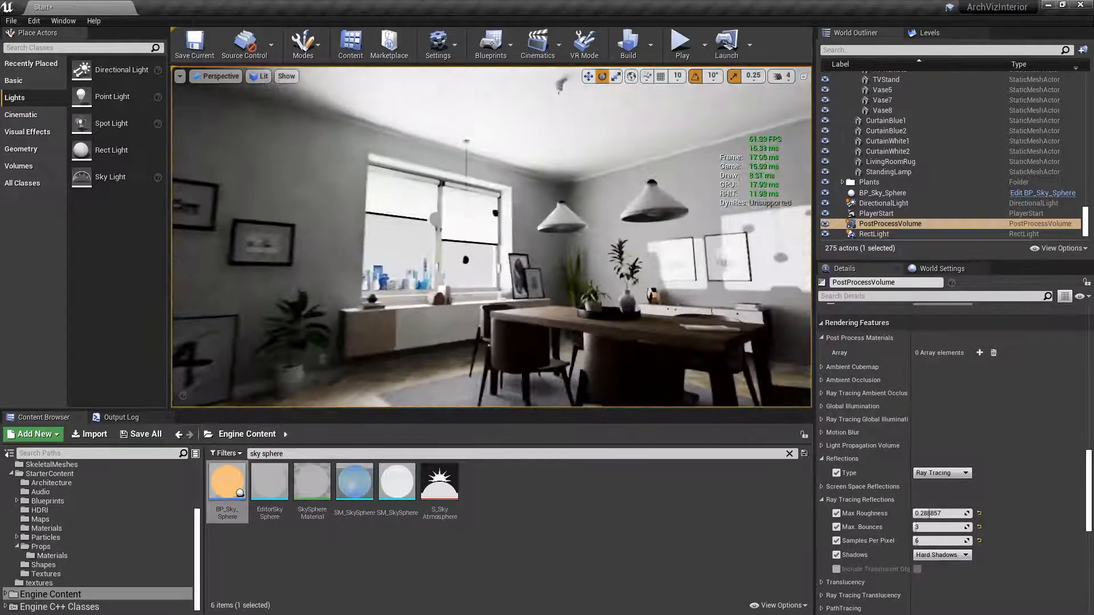
Clear the asset search and place SM_Statue from the StarterContent Props folder on the dining table.
key(w)
mouse_move(434, 341)
right_down()
mouse_move(464, 373)
mouse_move(434, 341)
right_up()
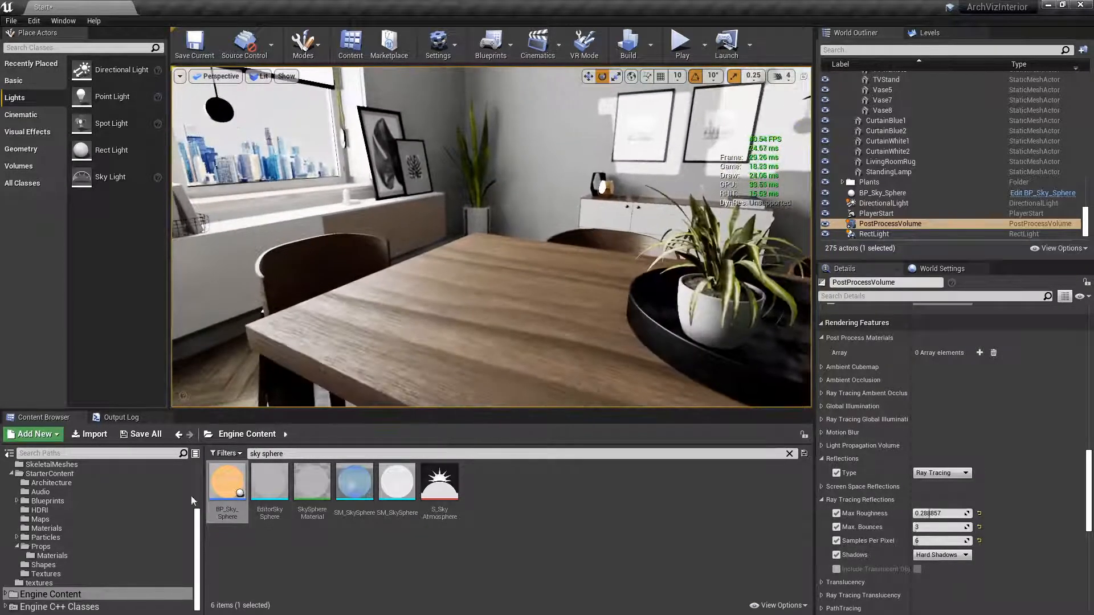
click(56, 547)
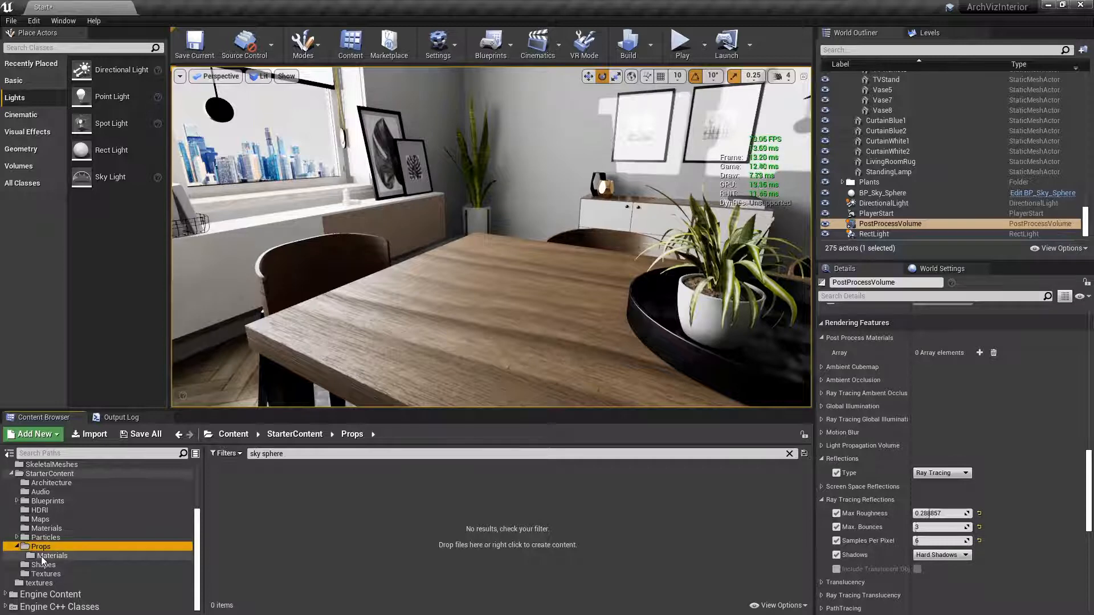
click(789, 454)
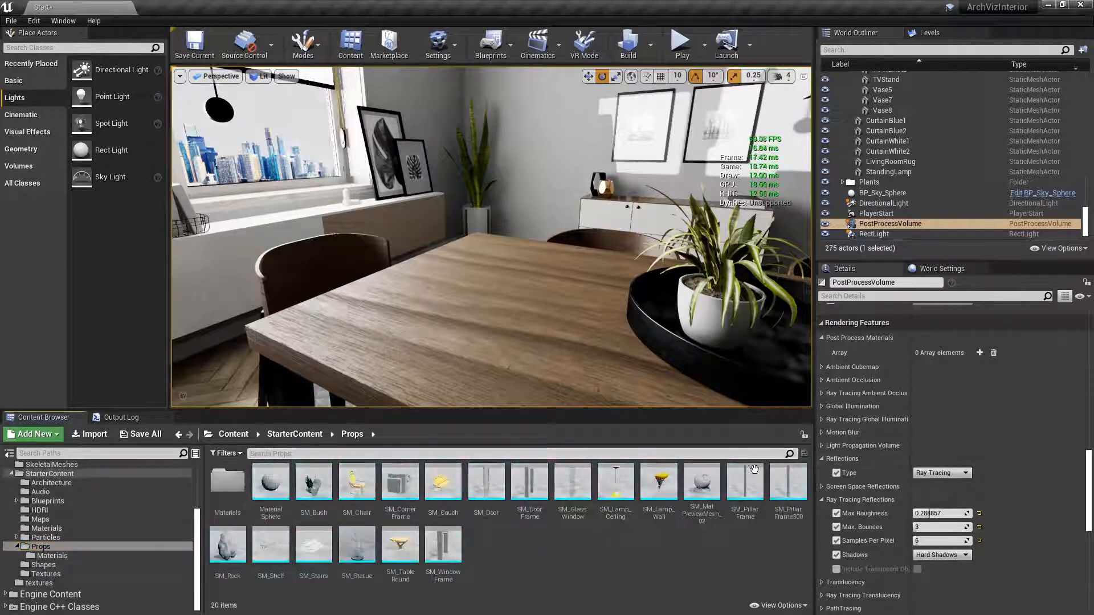
drag(356, 549, 463, 301)
scroll(976, 435, up, 10)
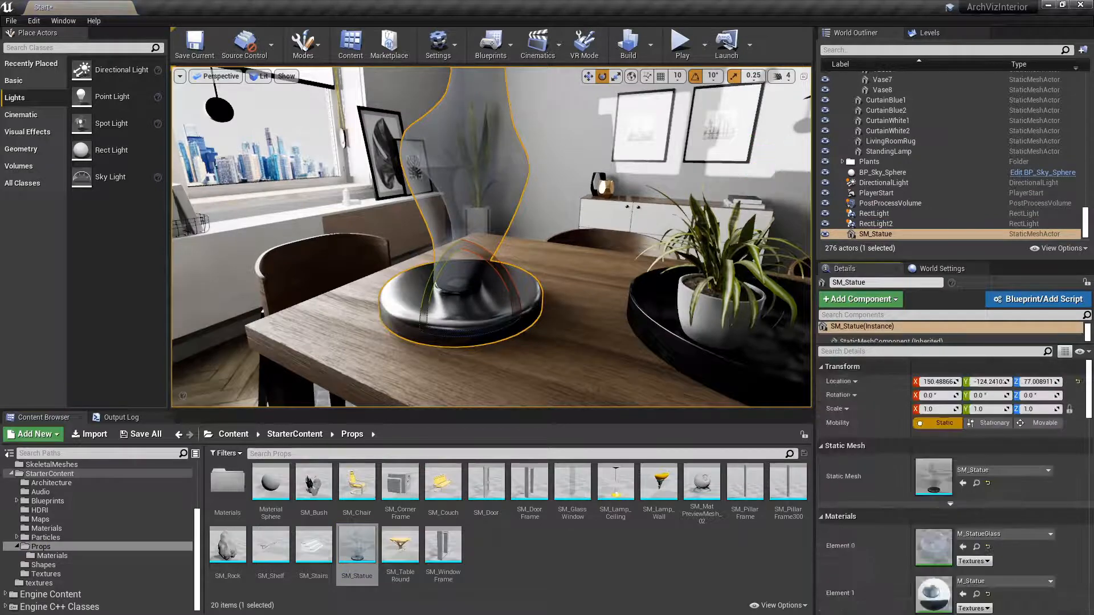
Scale the SM_Statue on the dining table uniformly to 0.5 and frame it in the view.
click(940, 409)
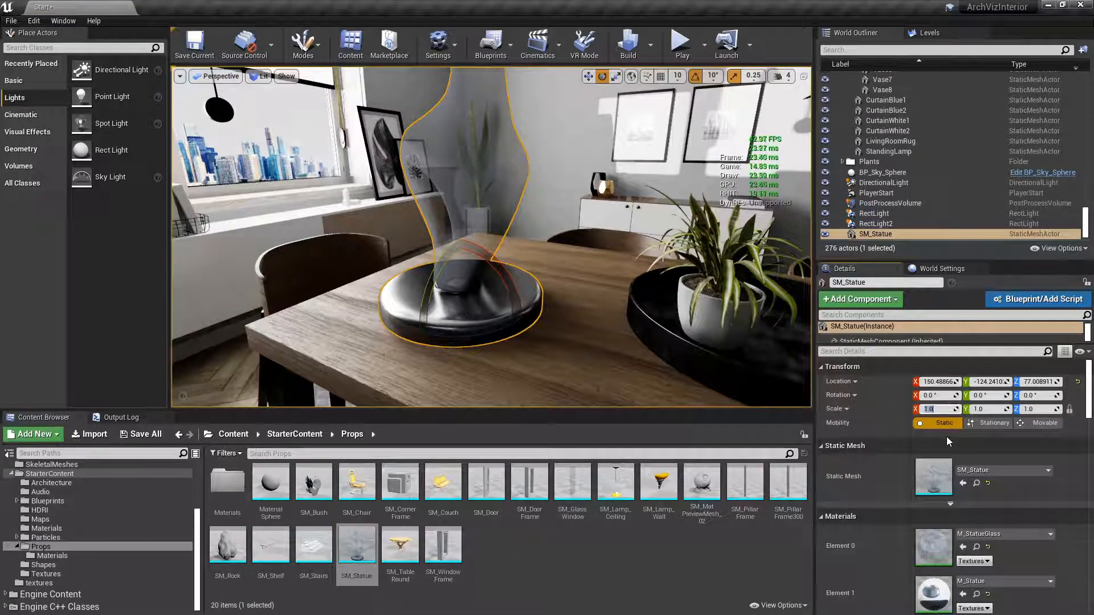
text(0.5)
key(Return)
key(f)
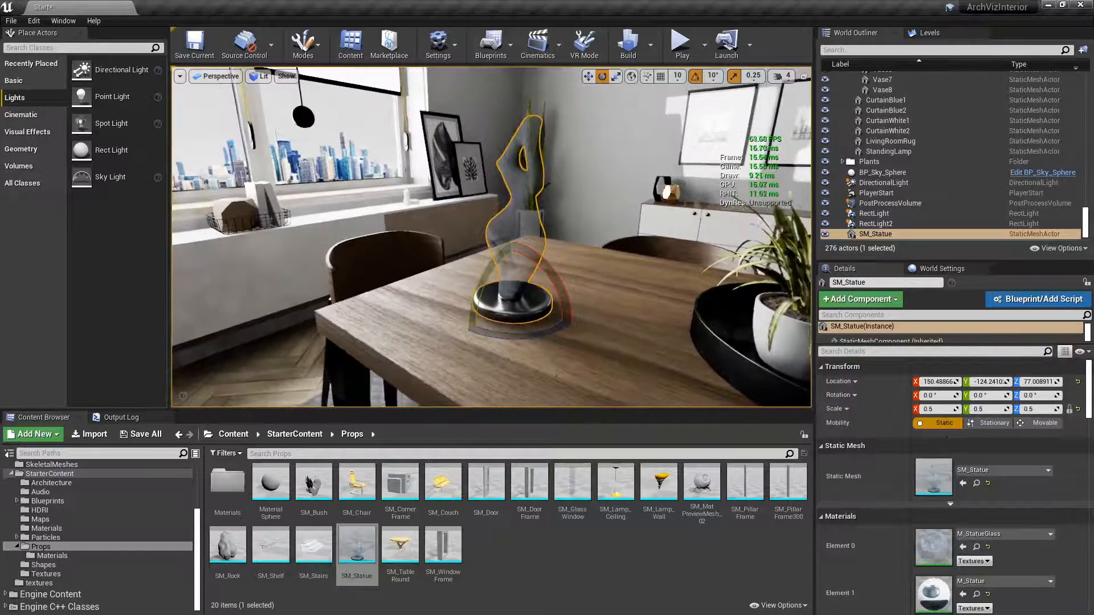
Rotate SM_Statue about 20° around Z, shift it slightly across the dining table, and keep it selected.
right_drag(509, 306, 467, 308)
drag(574, 354, 478, 313)
key(w)
right_drag(478, 313, 387, 294)
key(Escape)
right_drag(568, 274, 525, 242)
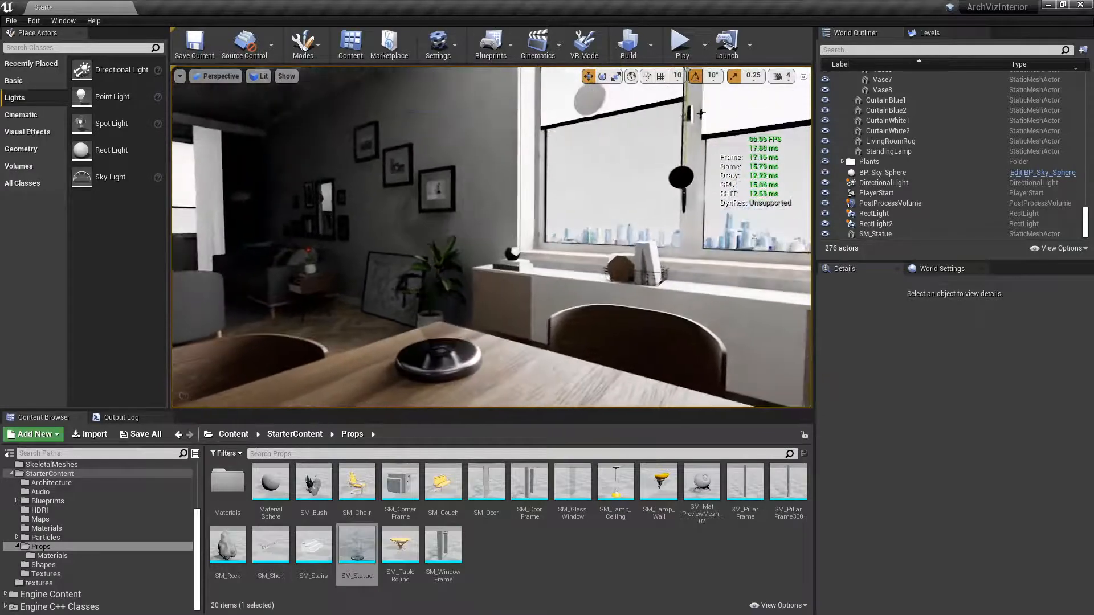
key(ctrl+z)
key(ctrl+z)
key(ctrl+z)
key(ctrl+z)
mouse_move(572, 336)
right_down()
mouse_move(525, 374)
mouse_move(572, 336)
right_up()
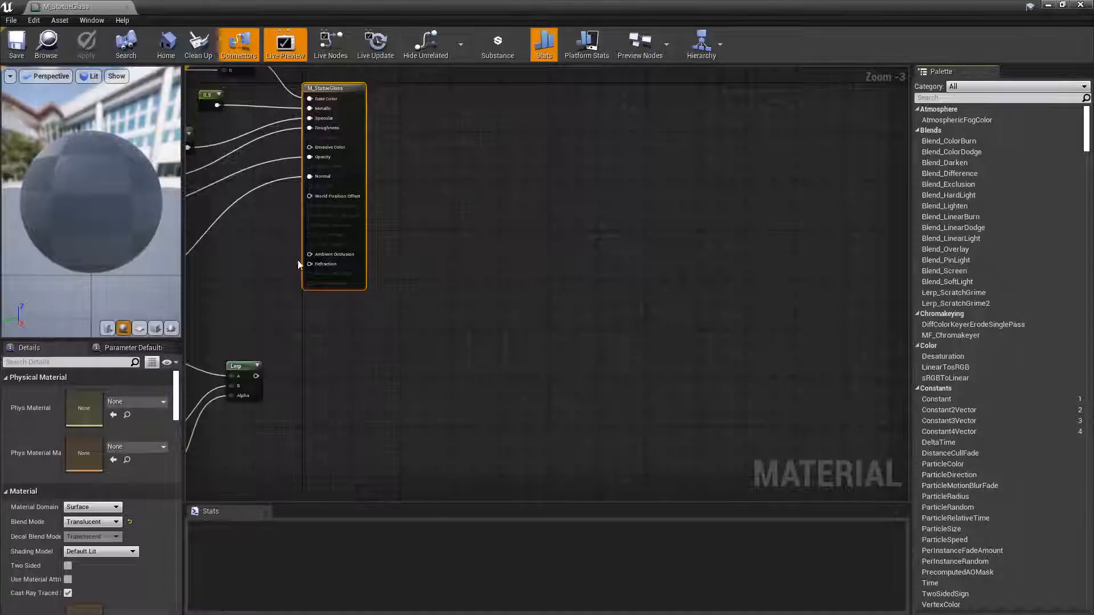
Examine M_StatueGlass's node graph, translucency Lighting Mode options and Specular parameter, and close the material.
right_drag(252, 230, 639, 350)
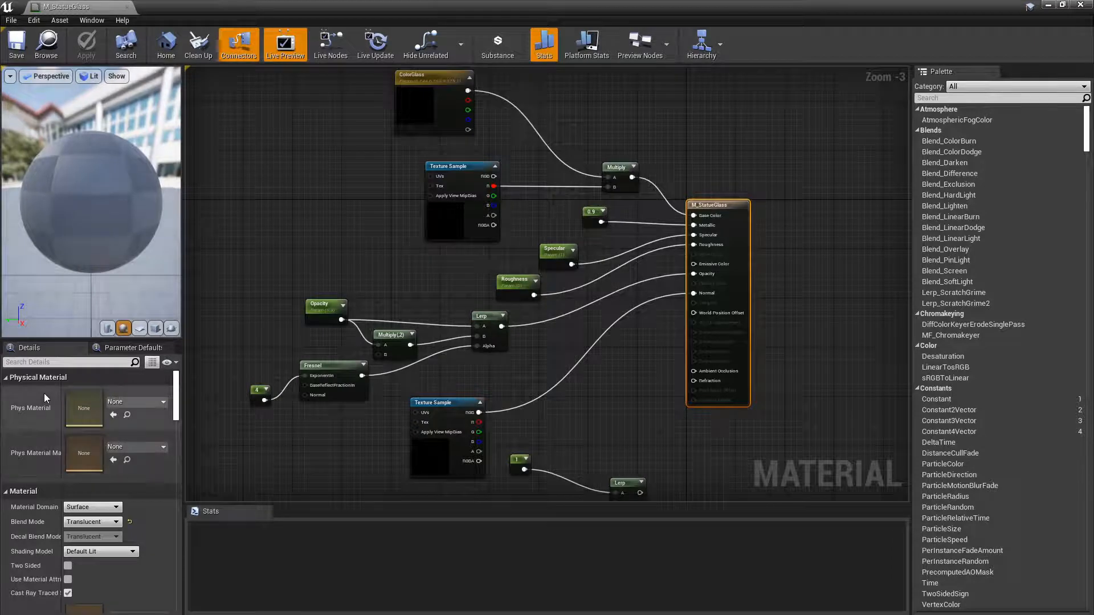
scroll(42, 395, down, 3)
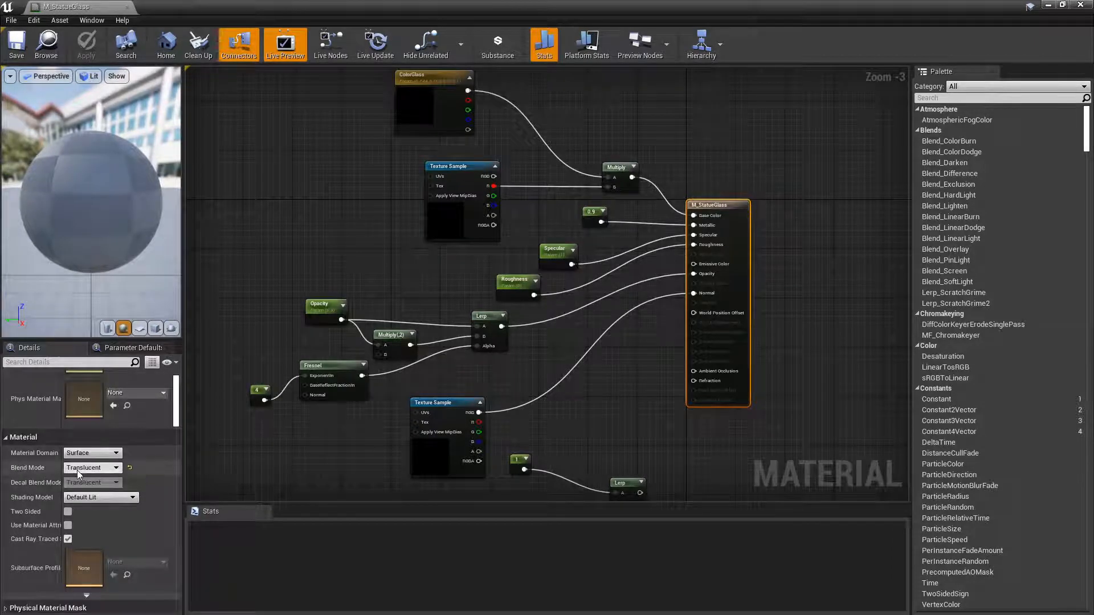
scroll(34, 457, down, 10)
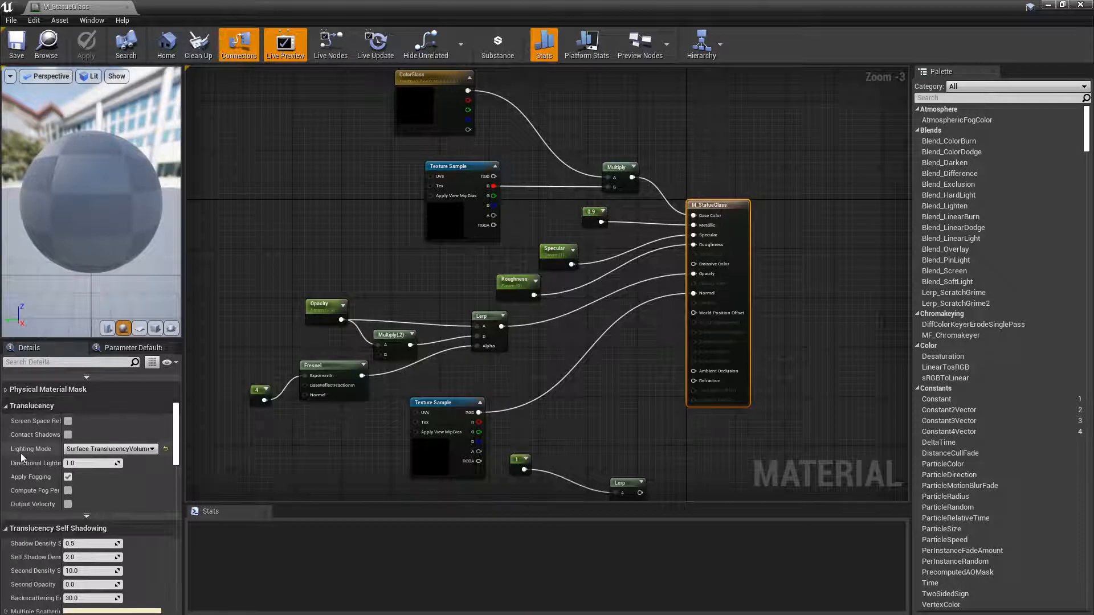
click(139, 450)
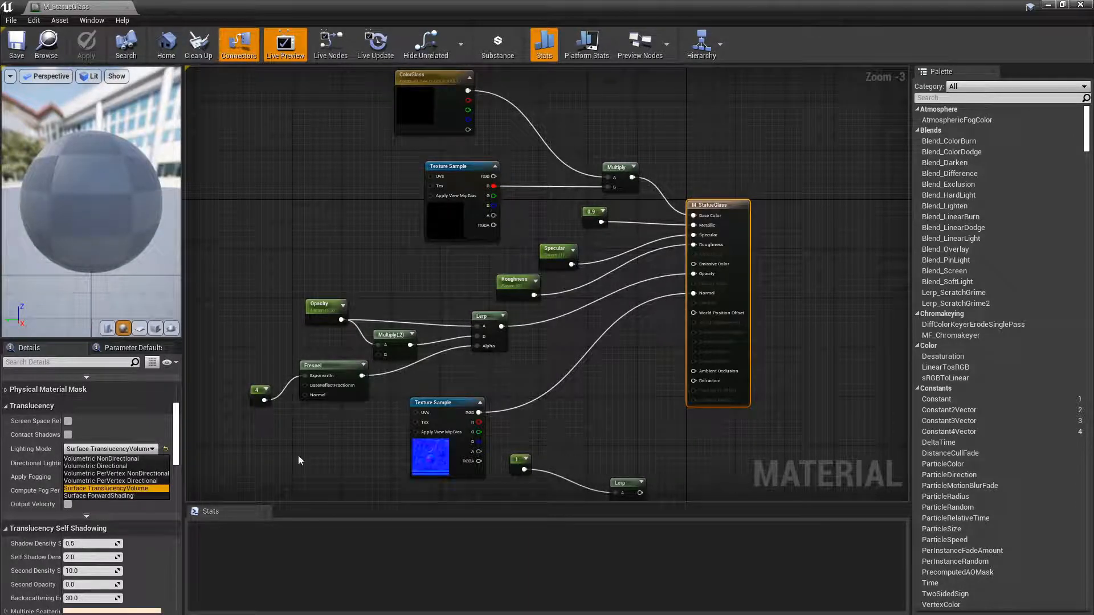
click(329, 441)
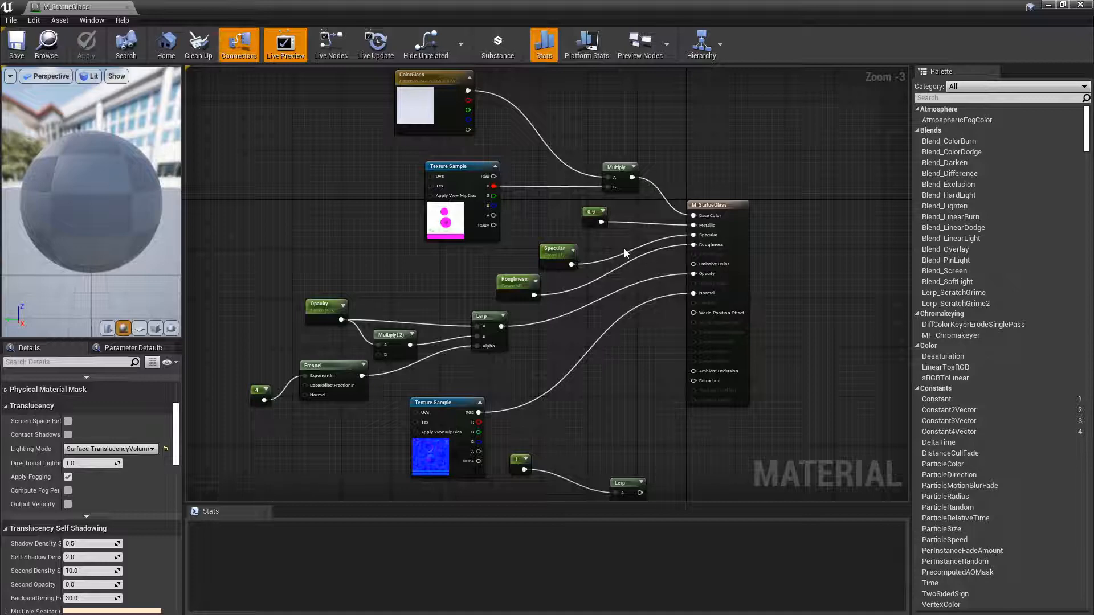
scroll(655, 394, up, 3)
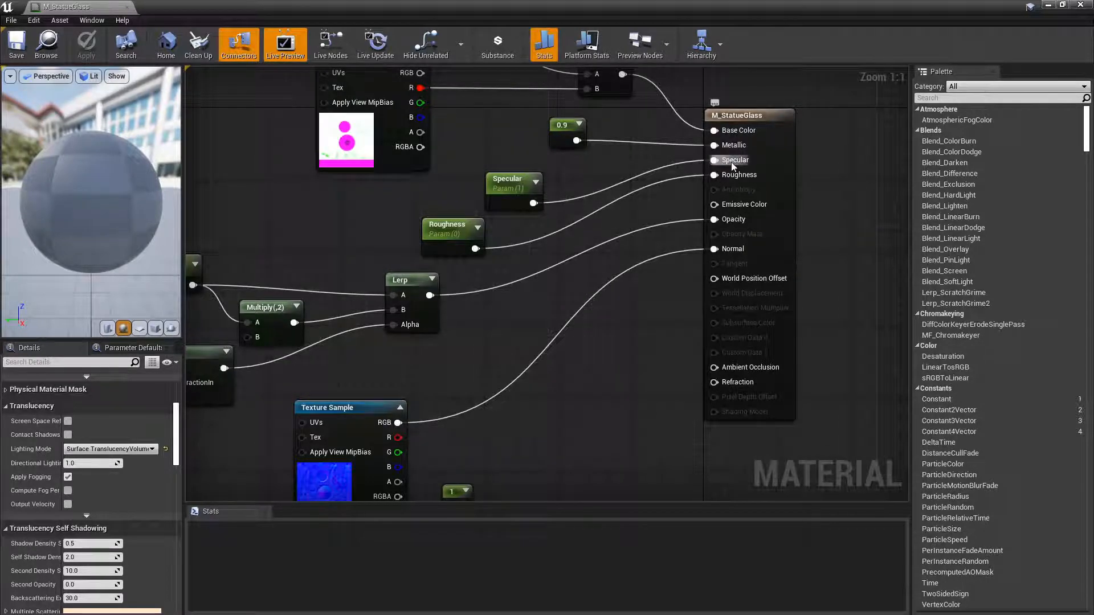
click(502, 184)
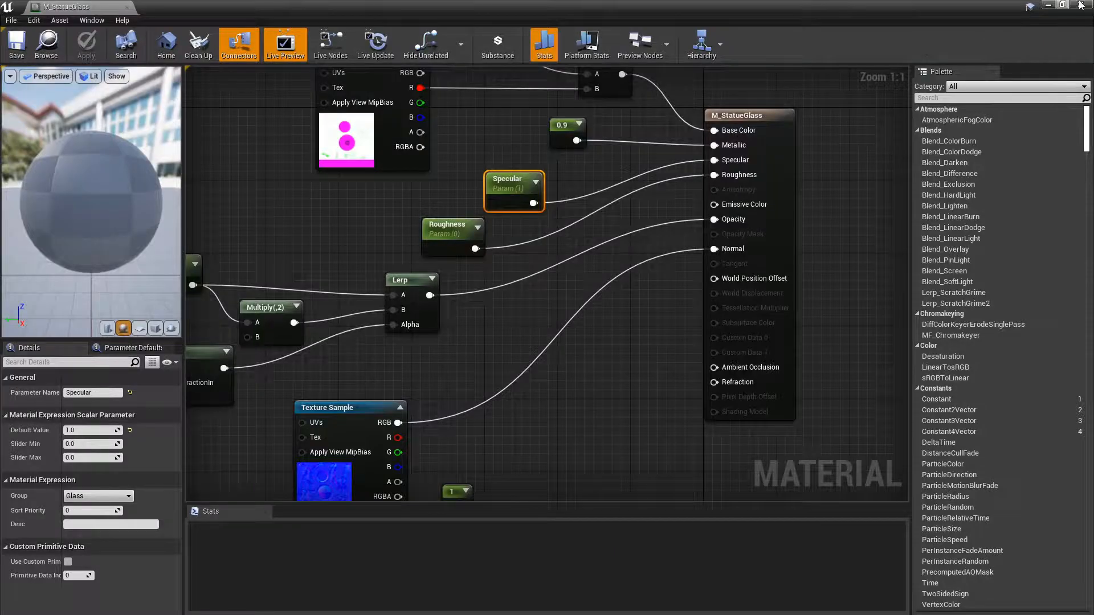
click(1080, 5)
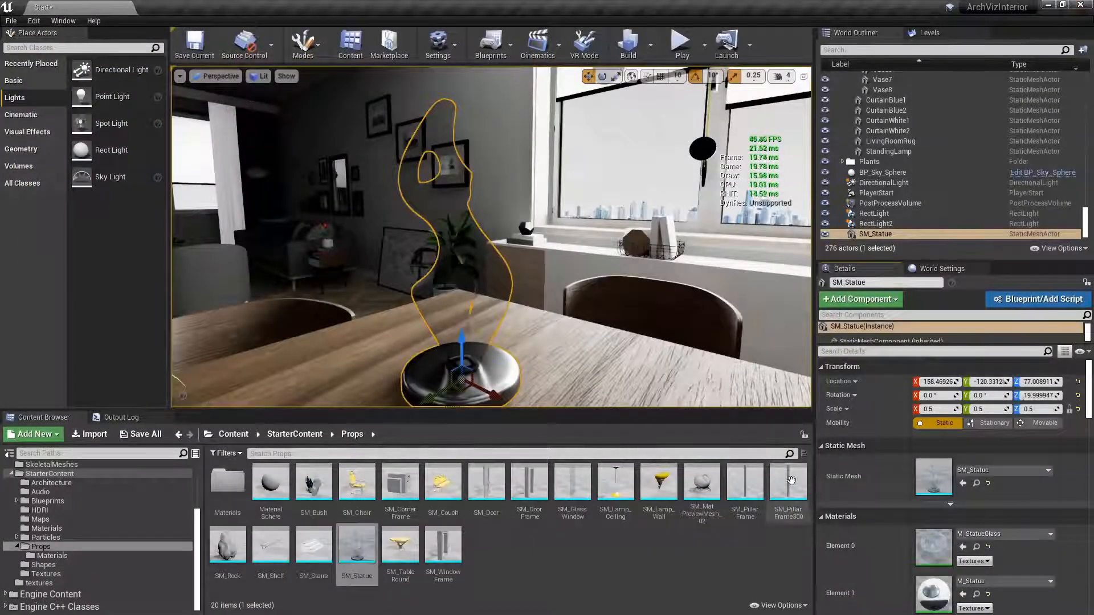
Assign the MI_StatueGlass material instance to the statue's Element 0 slot and check the instance's parameters.
click(977, 547)
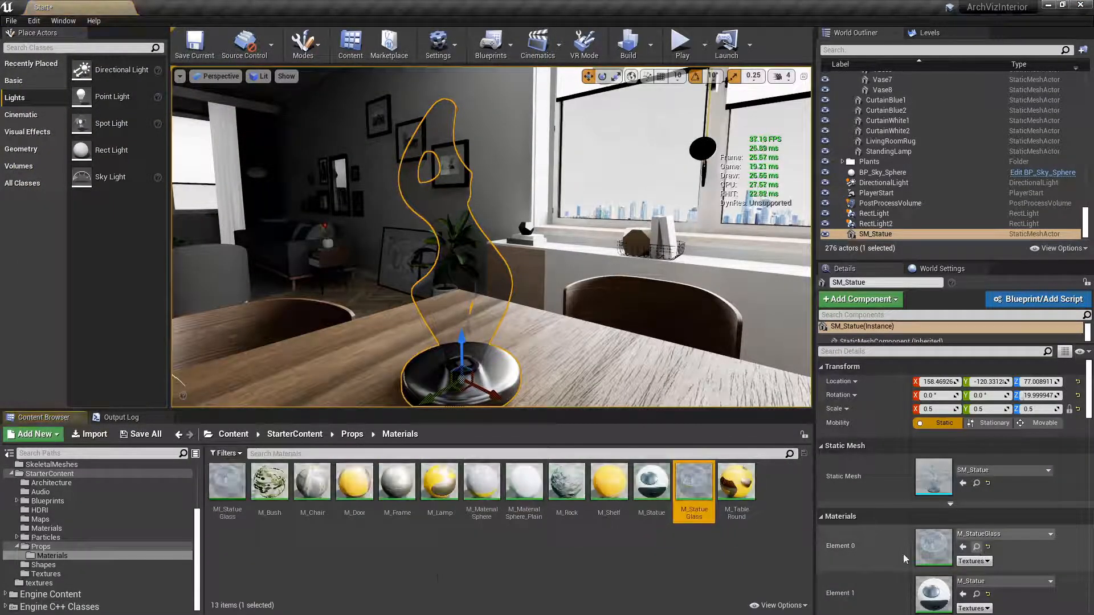
click(353, 543)
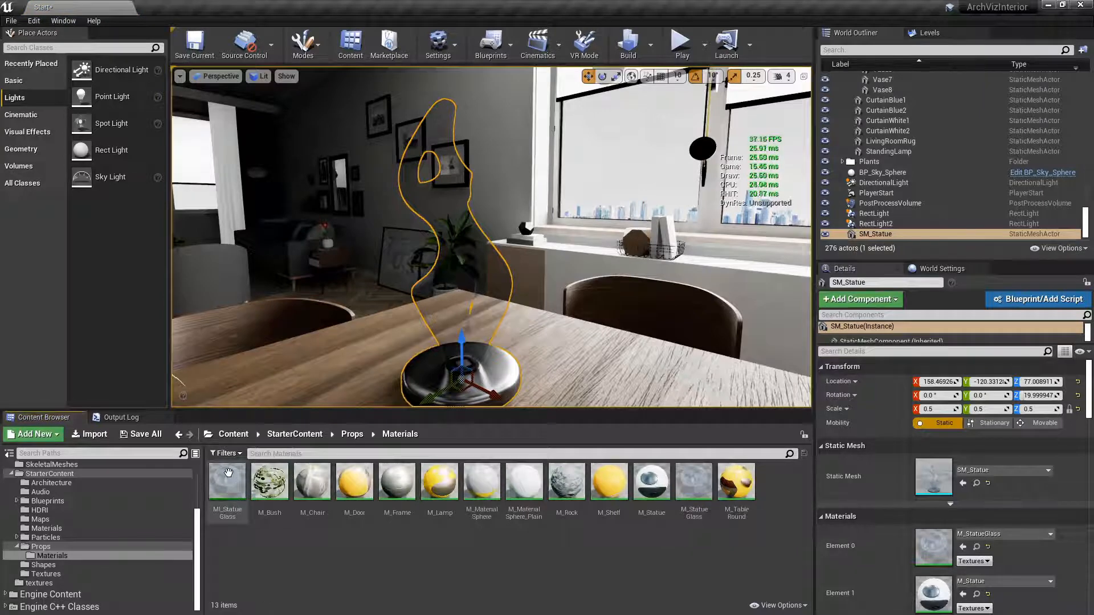
click(224, 478)
drag(223, 478, 926, 542)
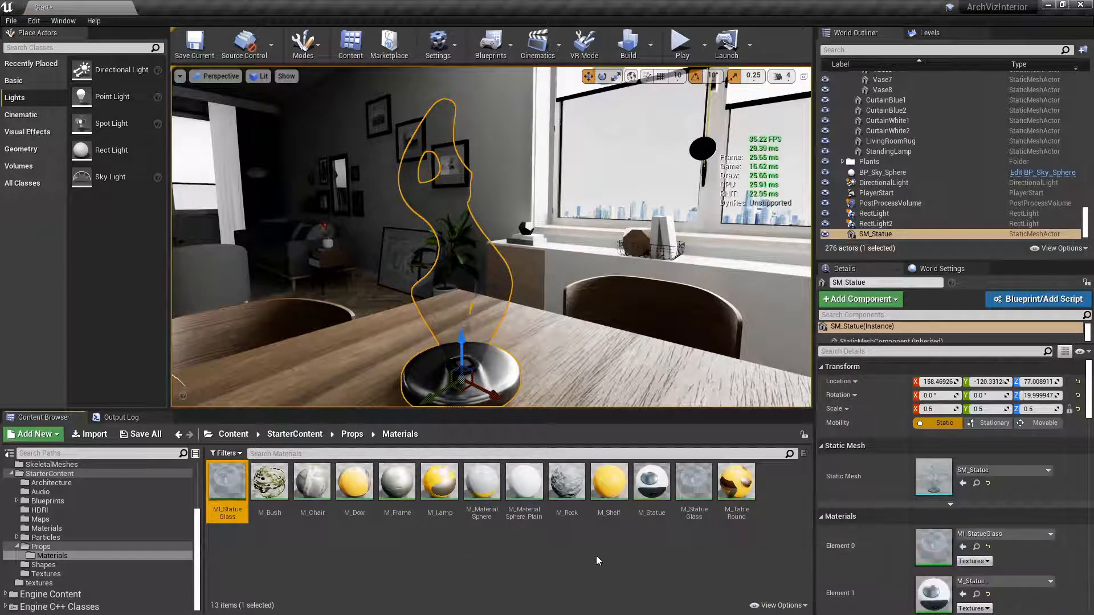
double_click(937, 540)
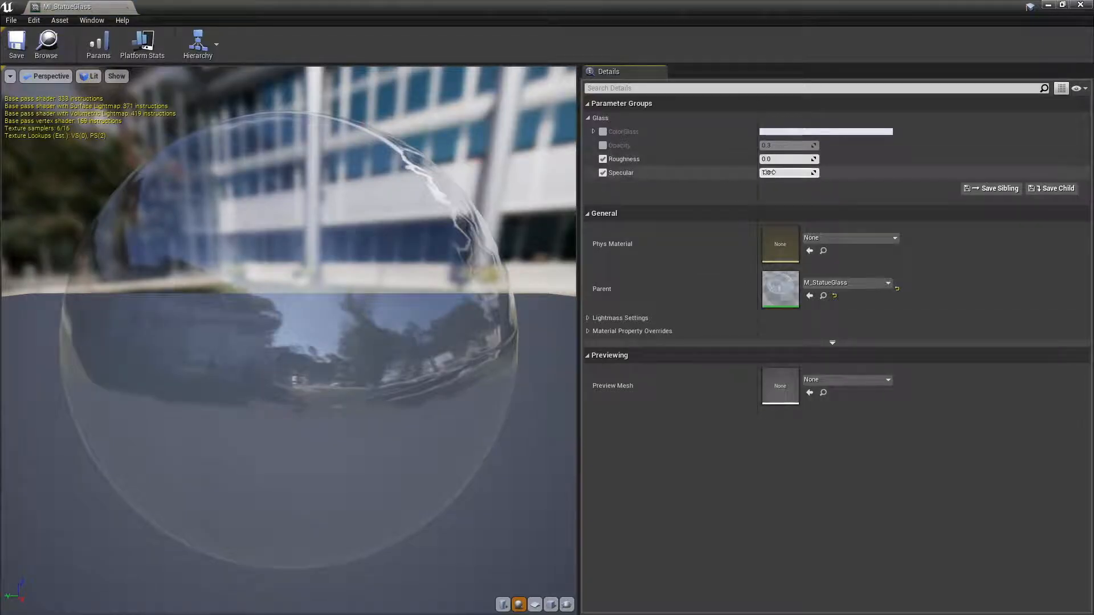
click(1081, 6)
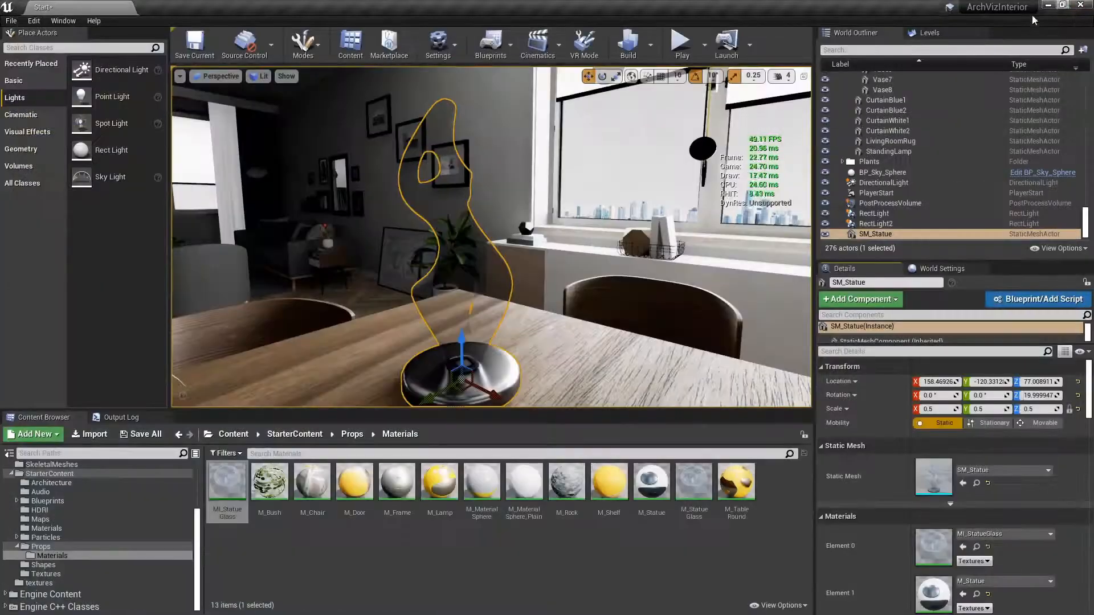
Set the PostProcessVolume's Translucency Type to Ray Tracing and inspect the glass statue from several sides.
click(892, 203)
scroll(1015, 419, down, 10)
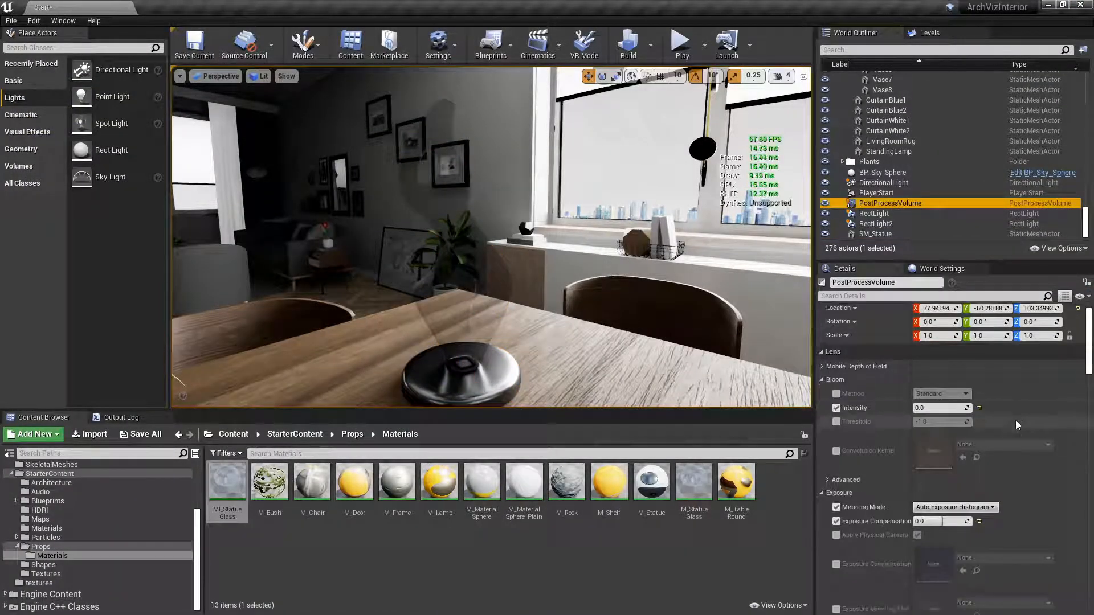
scroll(1027, 424, down, 10)
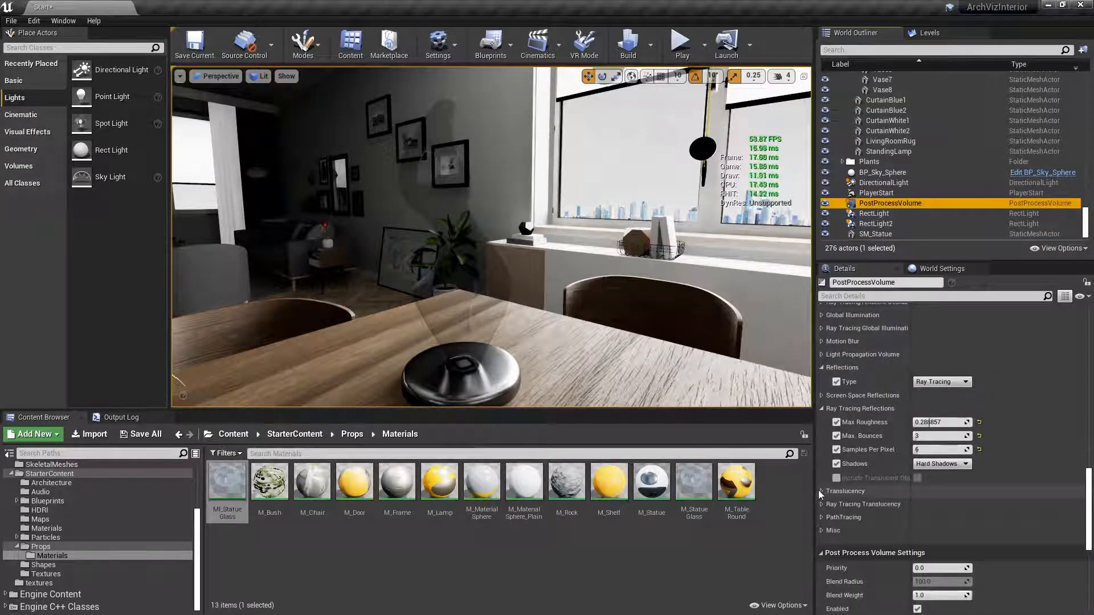
click(821, 490)
click(835, 505)
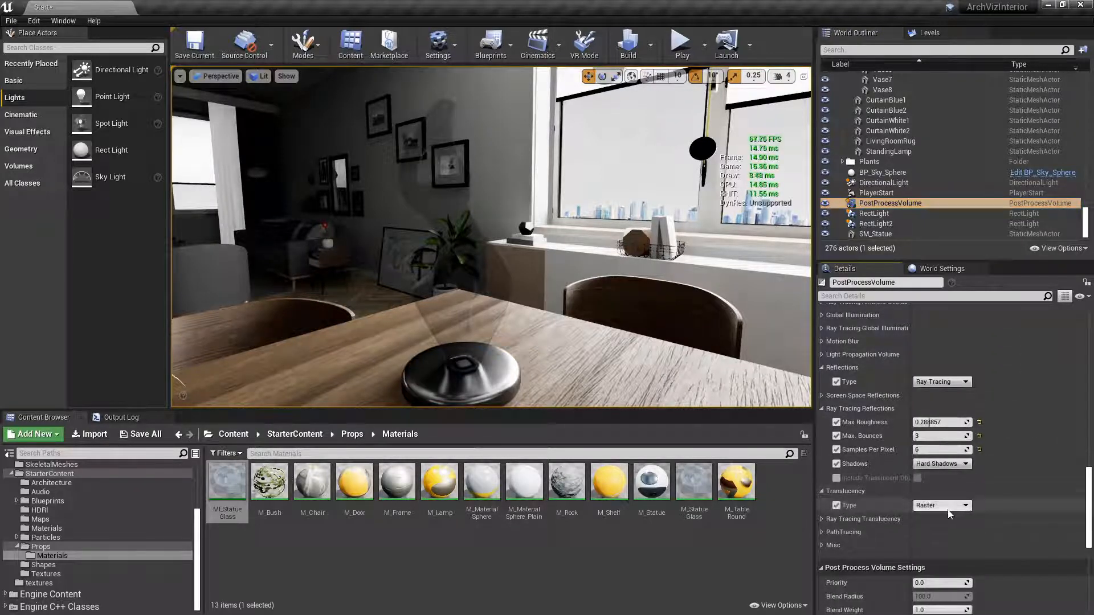
click(941, 505)
click(928, 524)
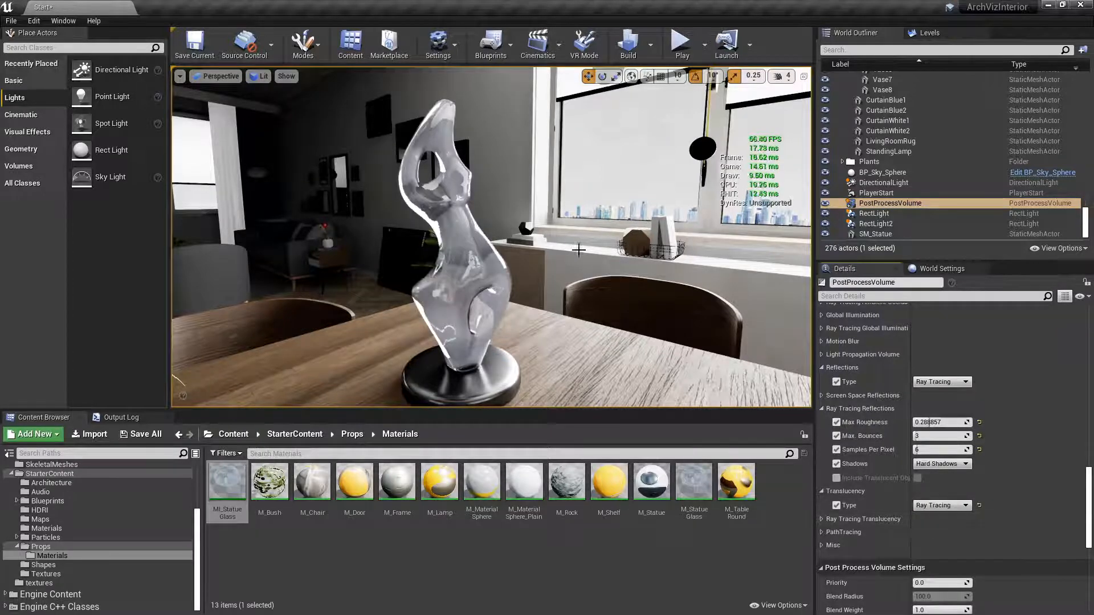
right_drag(513, 256, 740, 263)
right_drag(704, 185, 758, 187)
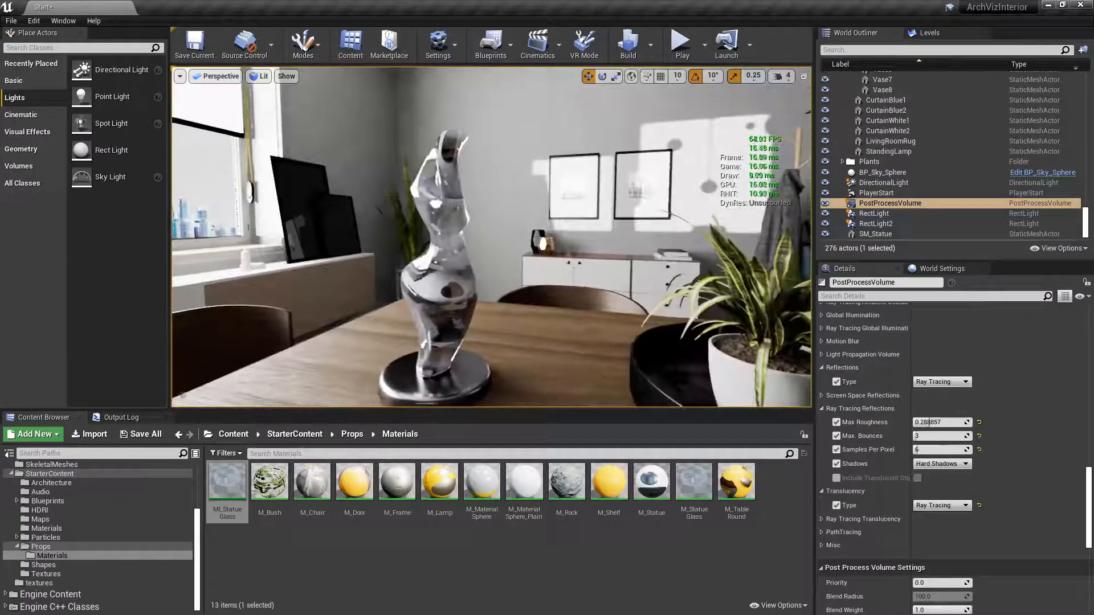
right_drag(607, 240, 348, 240)
mouse_move(630, 283)
right_down()
mouse_move(621, 283)
mouse_move(630, 283)
right_up()
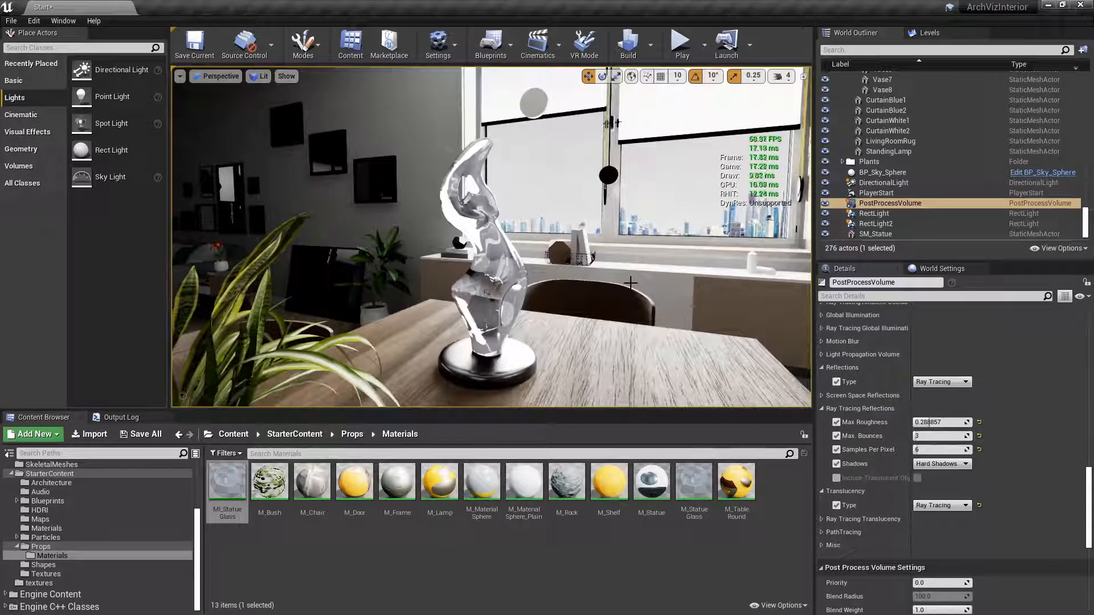
Enable Max Roughness and Max Refraction Rays under Ray Tracing Translucency and set Max Roughness to 1.0.
click(821, 519)
scroll(1020, 507, down, 3)
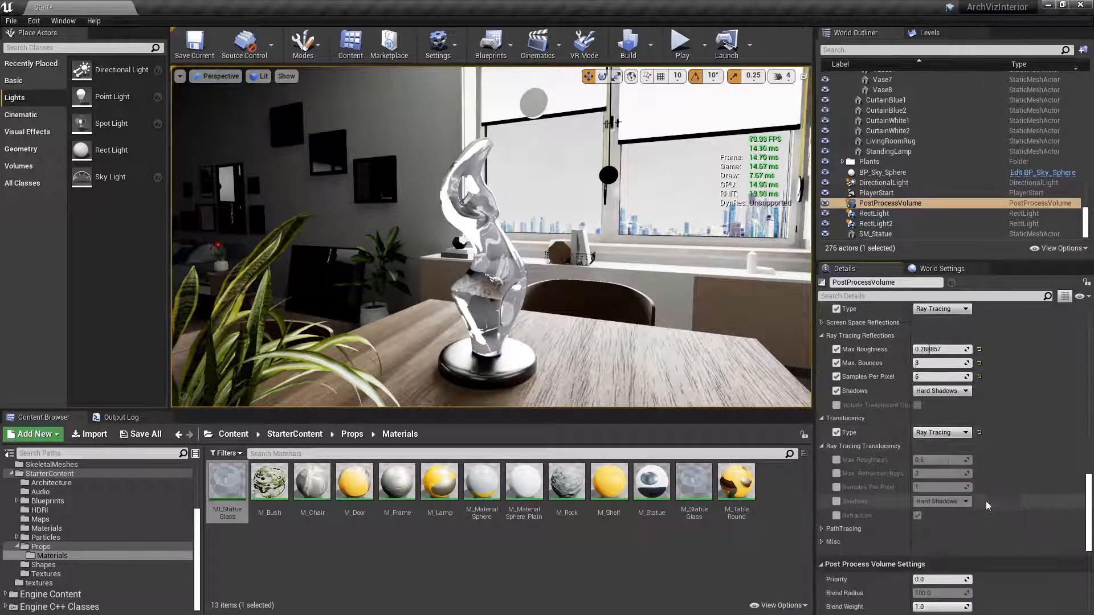
click(836, 461)
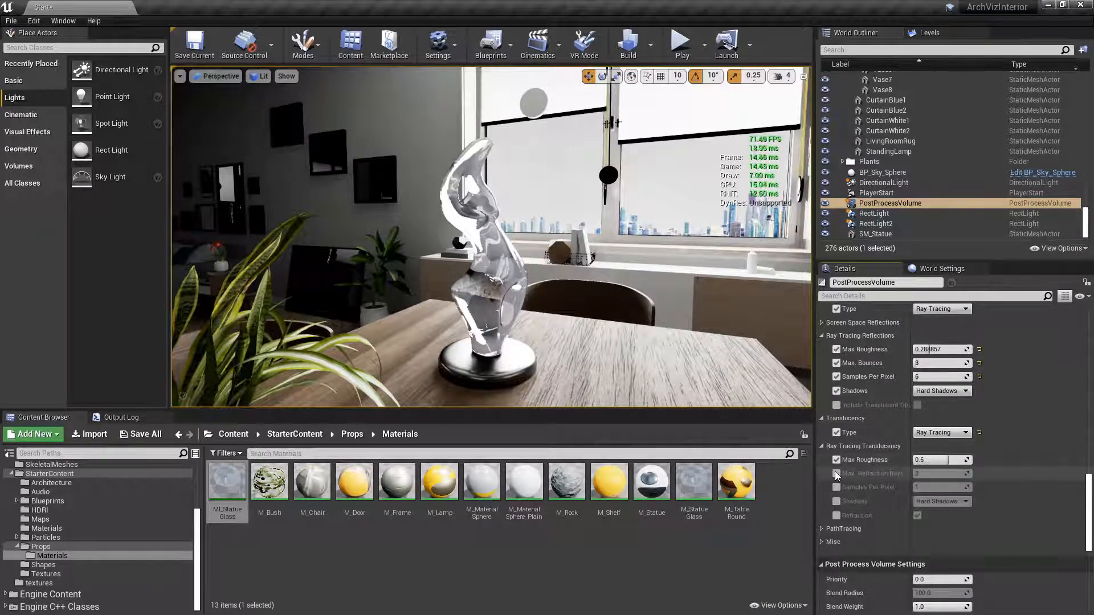
click(837, 474)
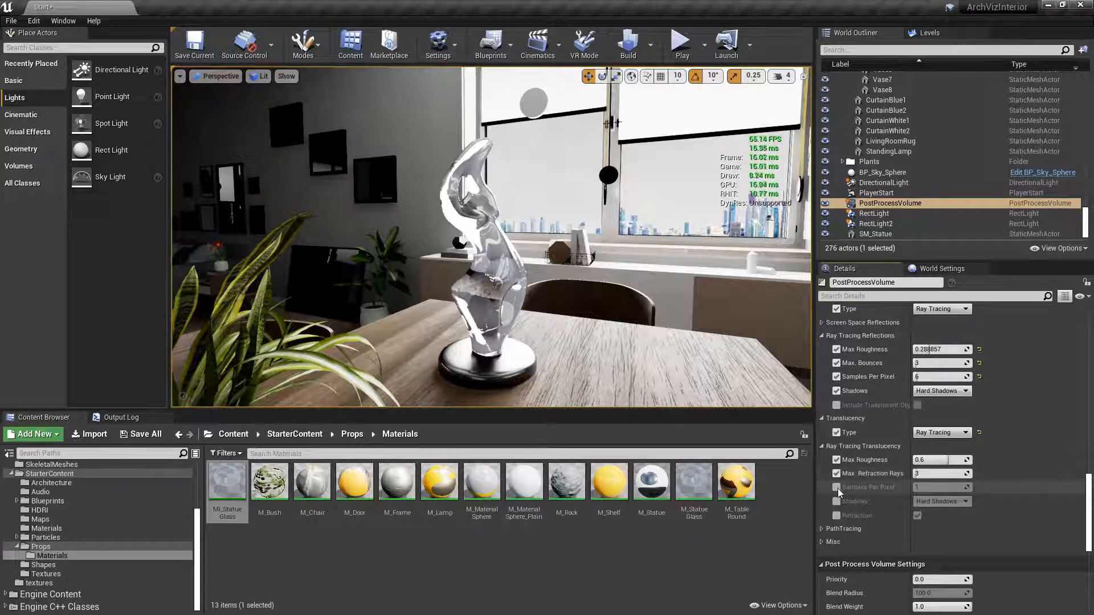
mouse_move(947, 460)
mouse_down()
mouse_move(928, 460)
mouse_move(971, 460)
mouse_up()
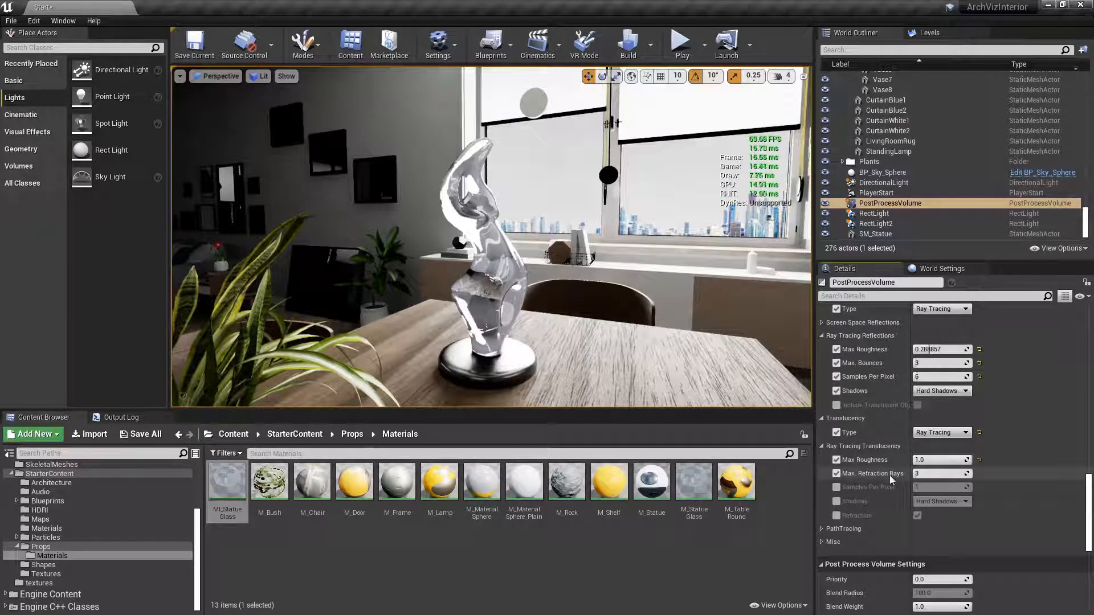
Compare the statue's glass up close with Max Refraction Rays at 1 and at 3.
drag(909, 474, 917, 474)
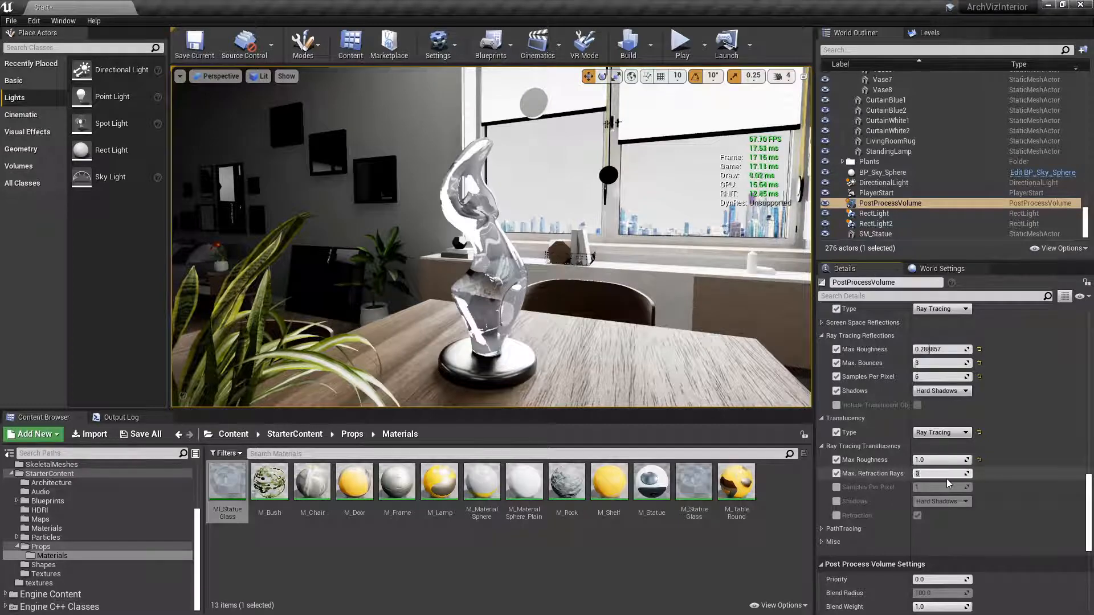
key(Return)
key(w)
right_drag(603, 267, 603, 267)
key(w)
right_drag(530, 295, 529, 295)
key(s)
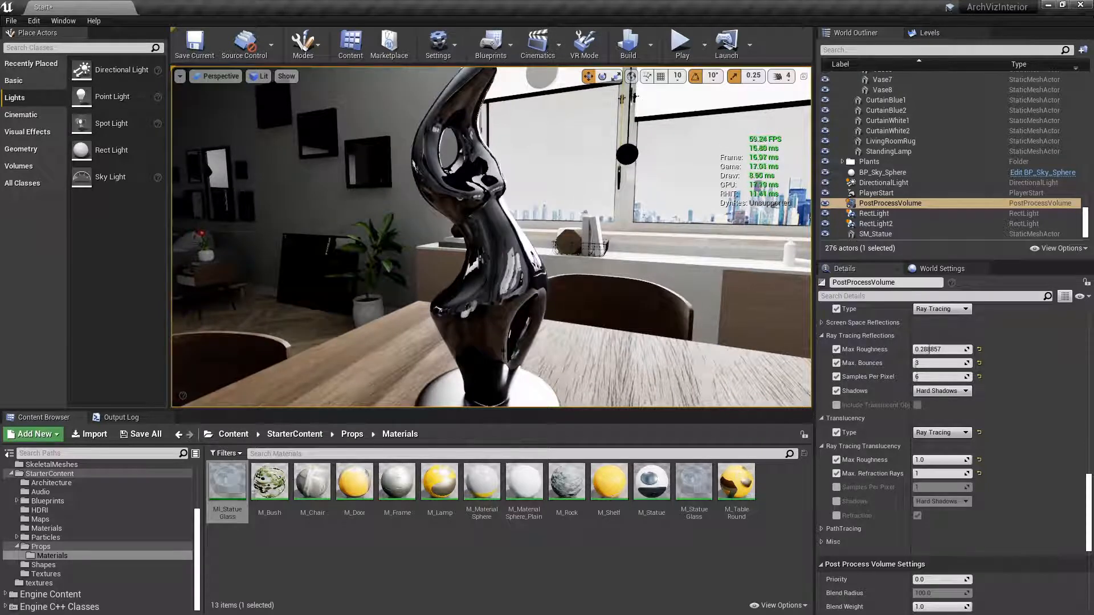
click(936, 474)
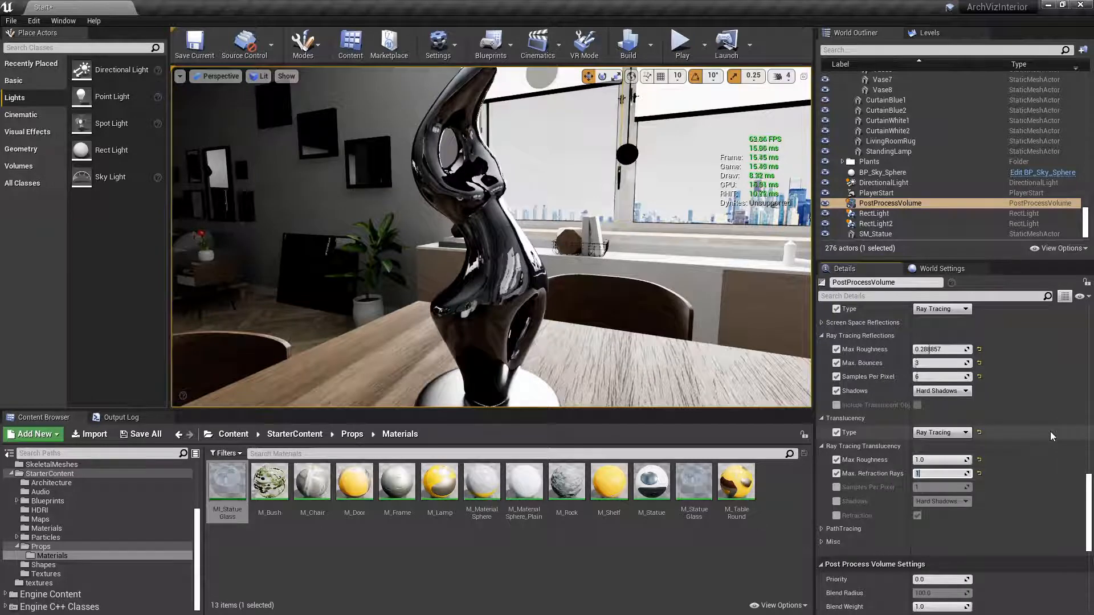
text(3)
key(Return)
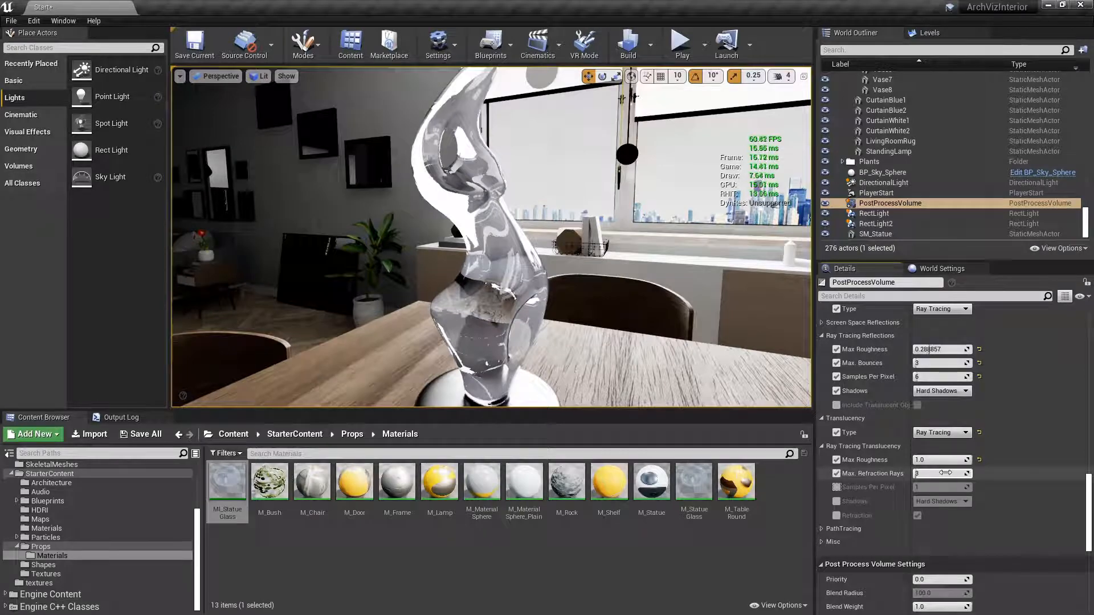
Raise the translucency's Max Refraction Rays to 4 and finally 5, viewing the statue from different angles.
right_drag(673, 296, 686, 298)
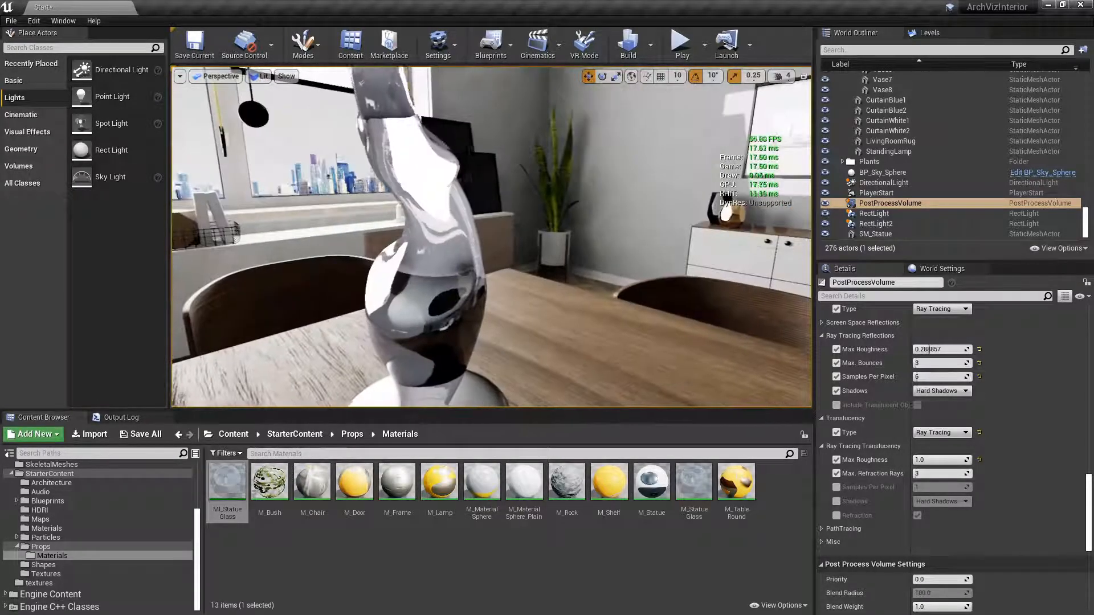
key(Return)
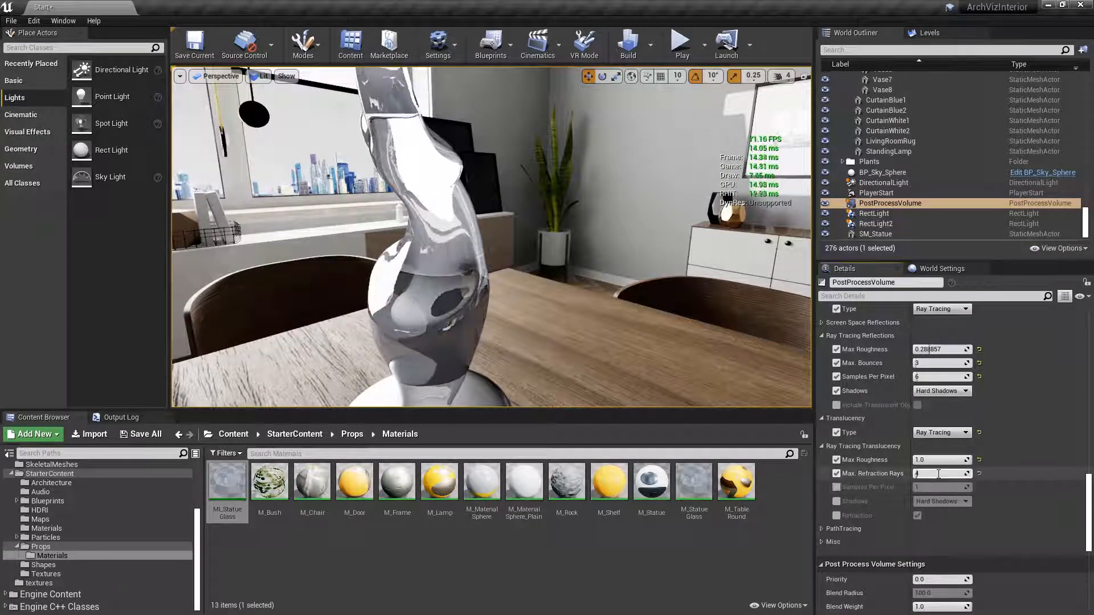
key(Return)
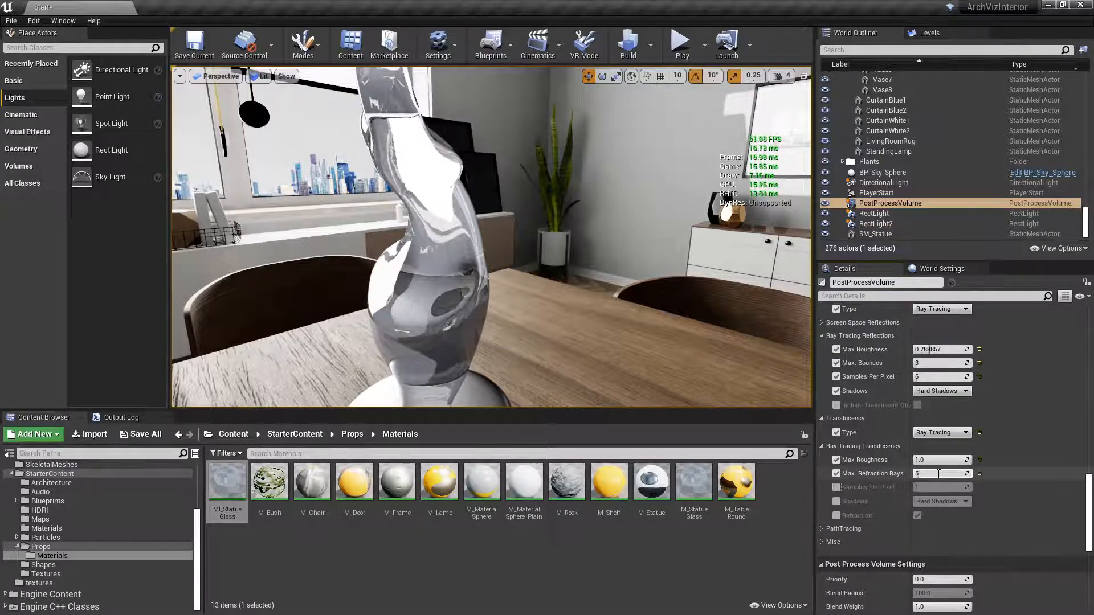
mouse_move(557, 319)
right_down()
mouse_move(561, 356)
mouse_move(598, 368)
mouse_move(716, 301)
mouse_move(598, 319)
mouse_move(490, 302)
mouse_move(551, 326)
right_up()
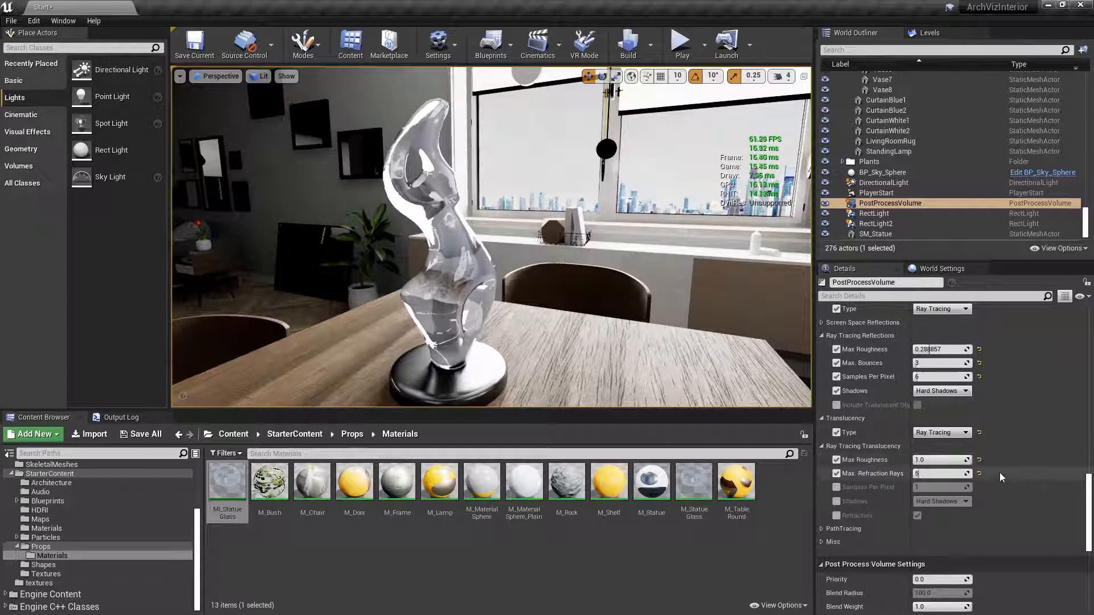
Enable the Samples Per Pixel, Shadows and Refraction overrides under the PostProcessVolume's Ray Tracing Translucency.
click(836, 488)
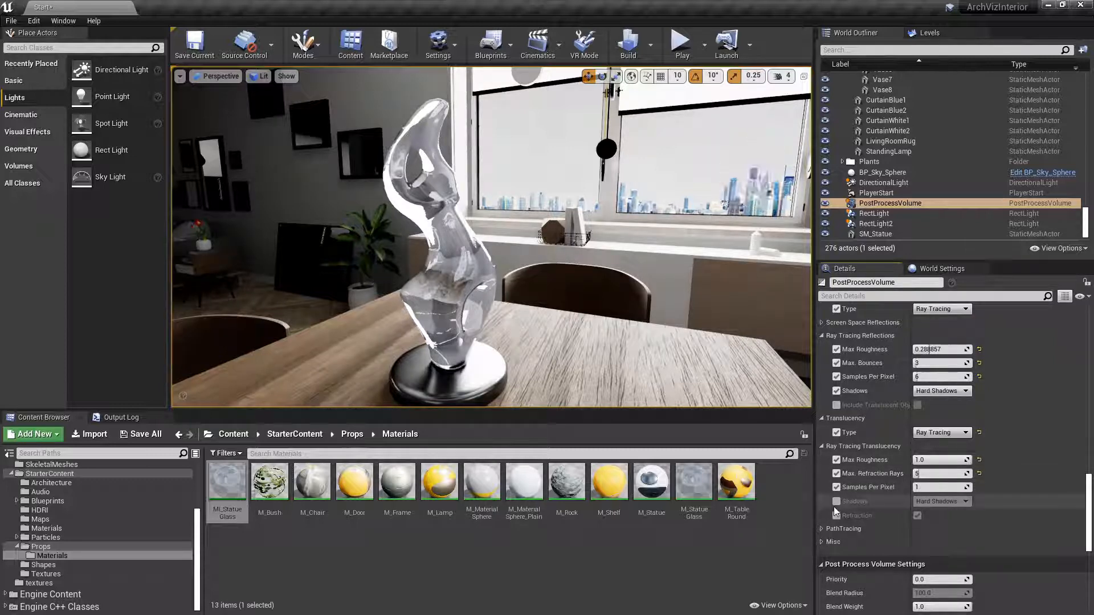
click(837, 501)
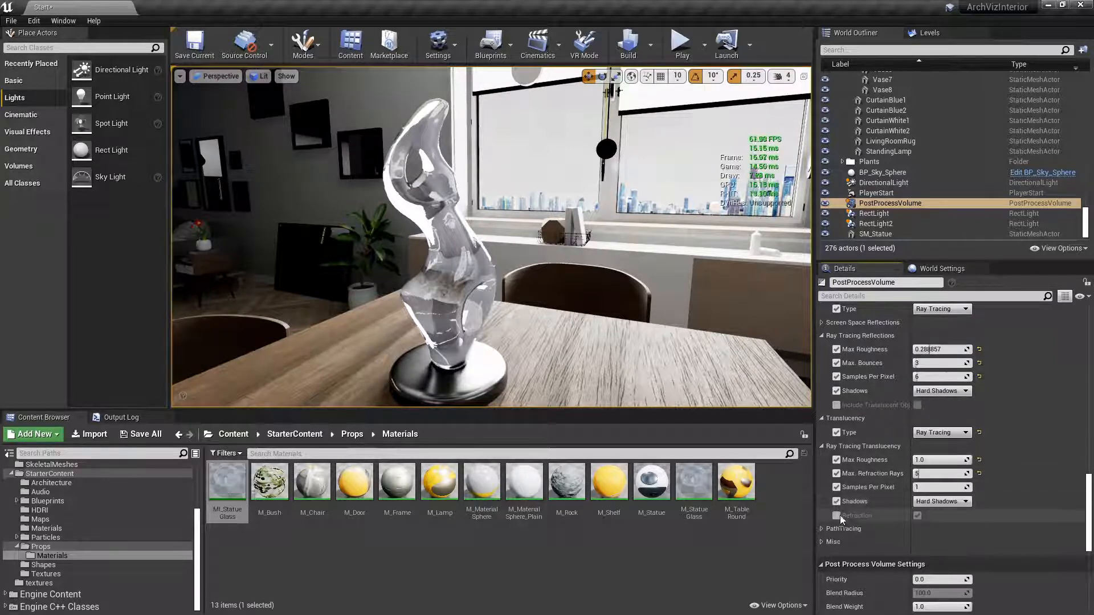
click(836, 516)
click(835, 515)
Turn off Refraction for ray-traced translucency and view the glass statue from several sides.
click(918, 516)
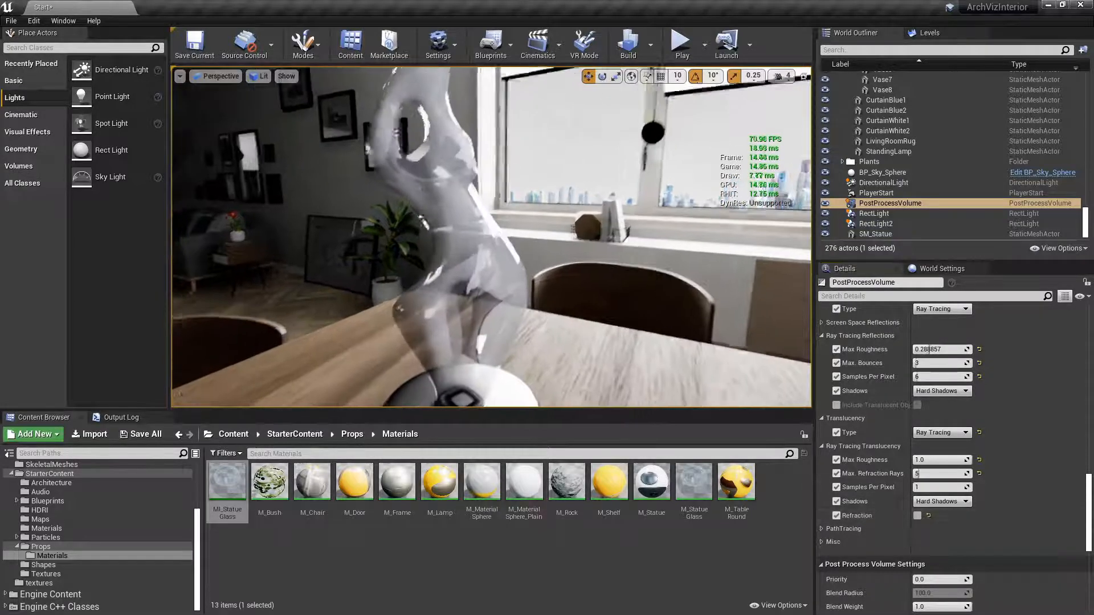
right_drag(491, 237, 655, 235)
key(a)
right_drag(482, 210, 546, 212)
key(d)
key(s)
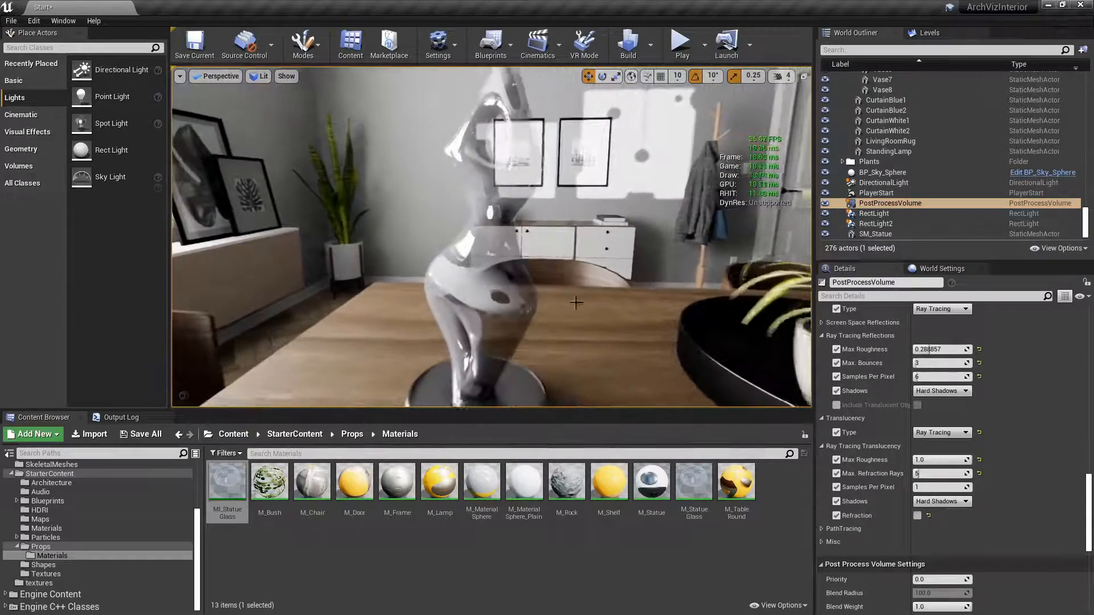
key(w)
mouse_move(640, 348)
right_down()
mouse_move(638, 362)
mouse_move(637, 351)
right_up()
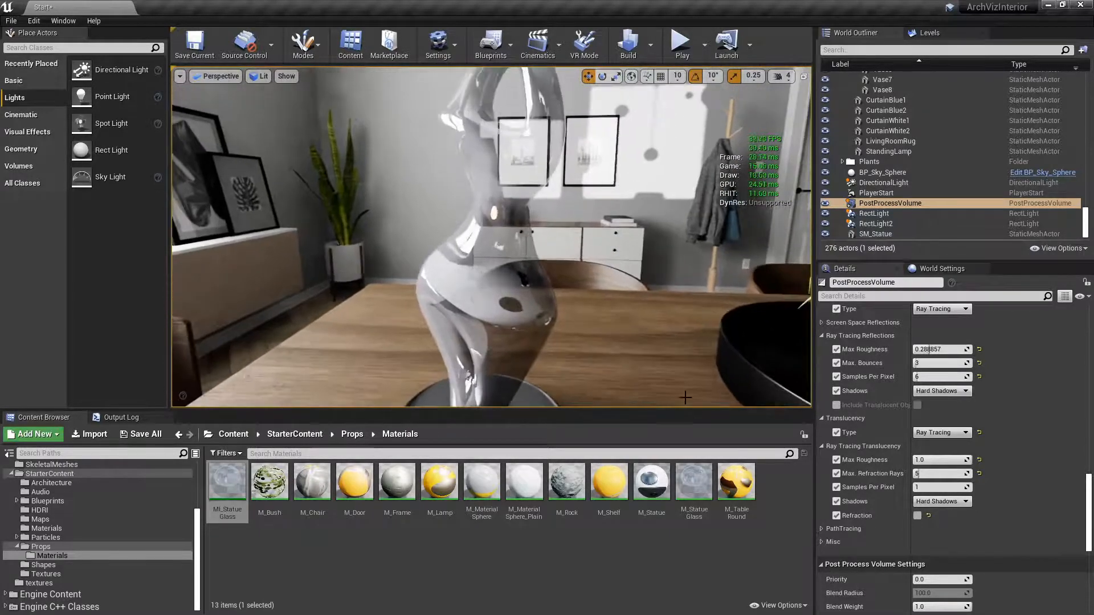
Turn the translucency's Refraction back on and view the statue's glass up close.
click(917, 516)
right_drag(626, 342, 598, 342)
key(s)
key(w)
key(d)
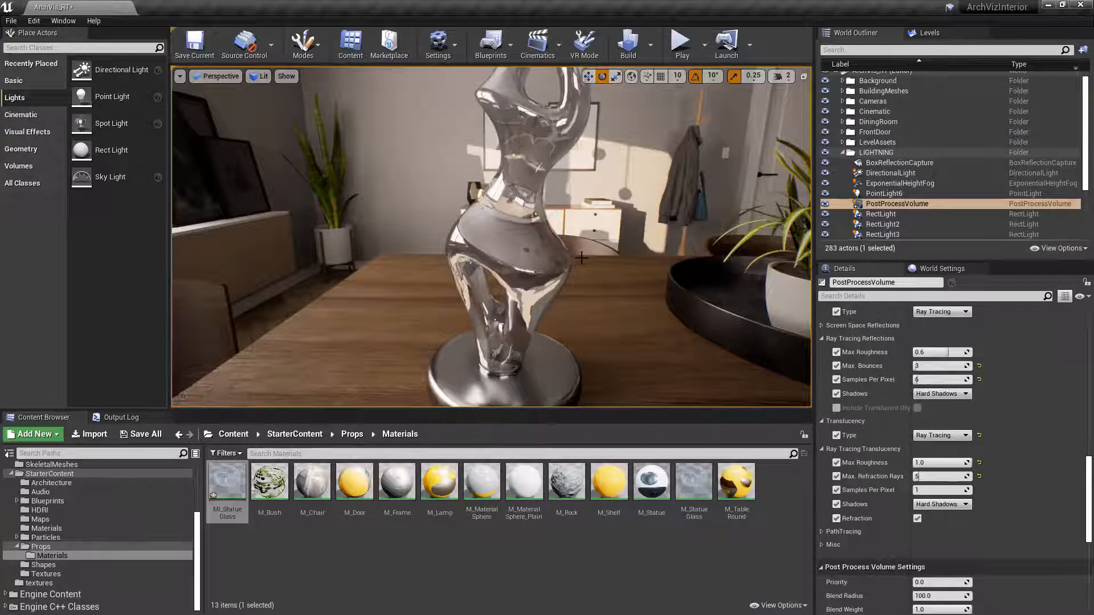
Open the MI_StatueGlass material instance and lower its Specular to about 0.76, keeping the statue in view.
click(225, 484)
double_click(225, 483)
drag(625, 200, 823, 85)
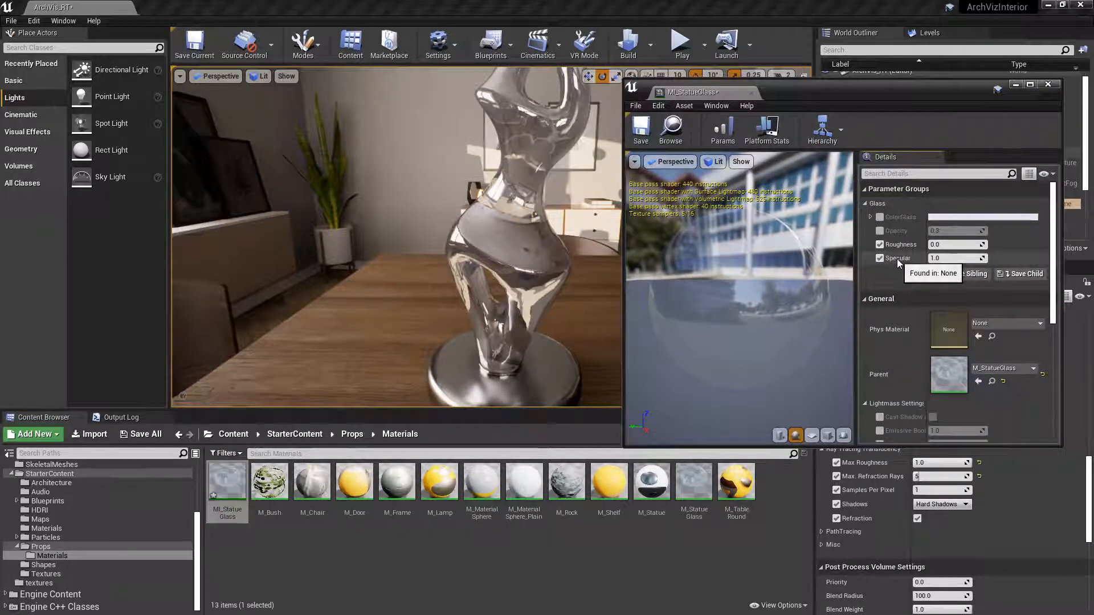
drag(954, 258, 918, 258)
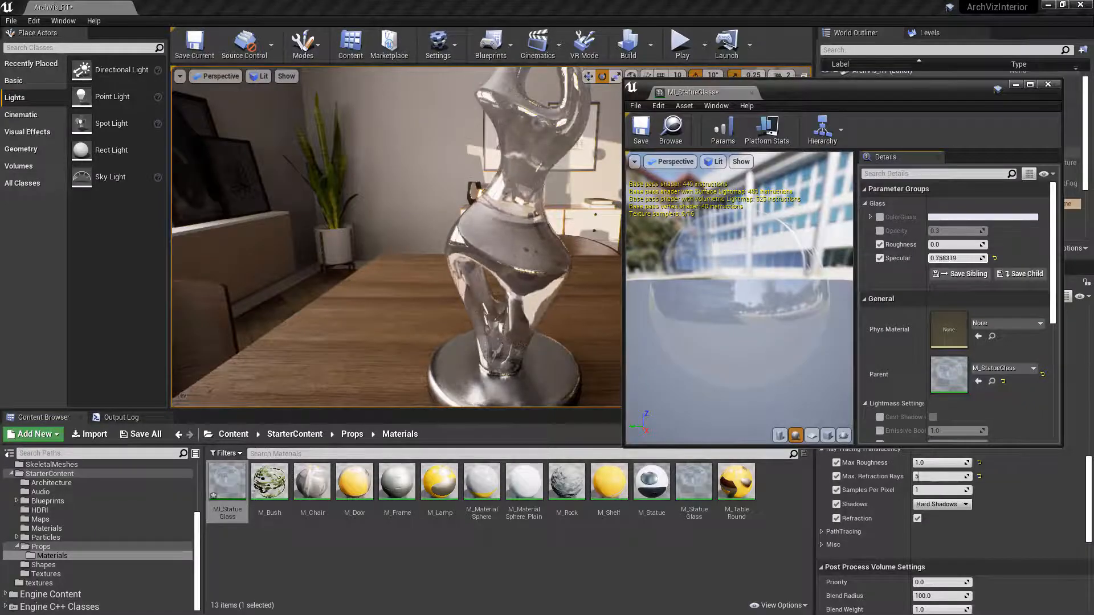
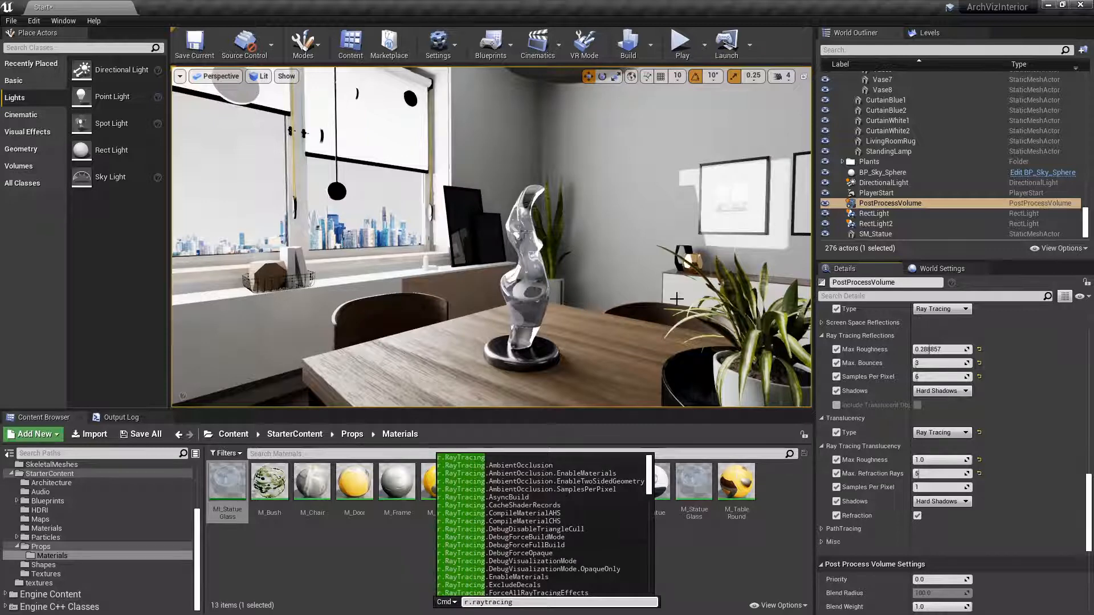
Run the console command r.RayTracing.ForceAllRayTracingEffects 0 and view the dining room without ray tracing.
text(.force)
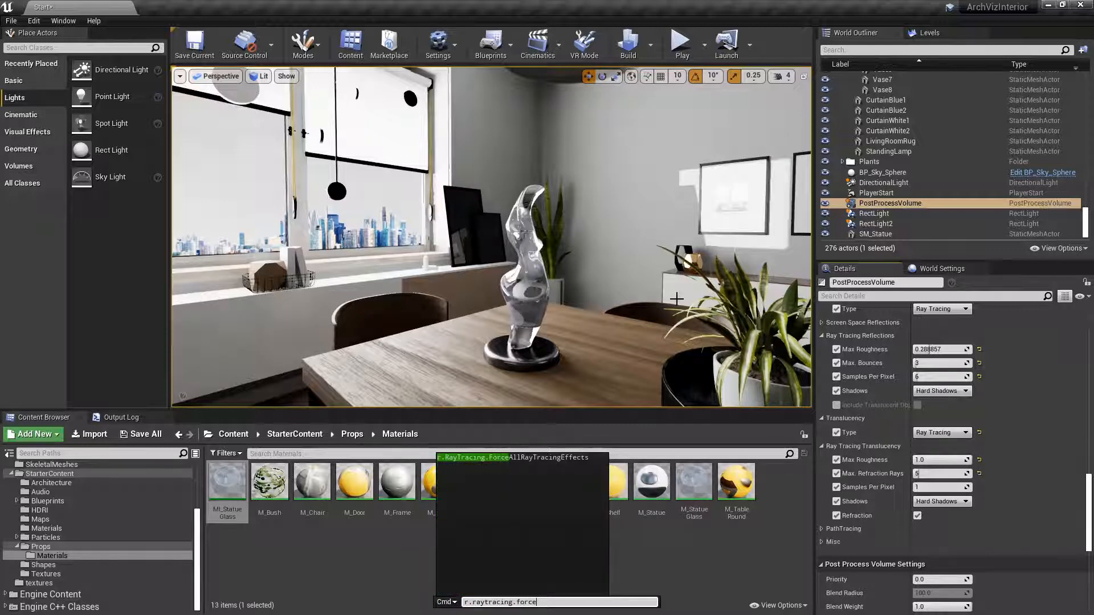
key(Tab)
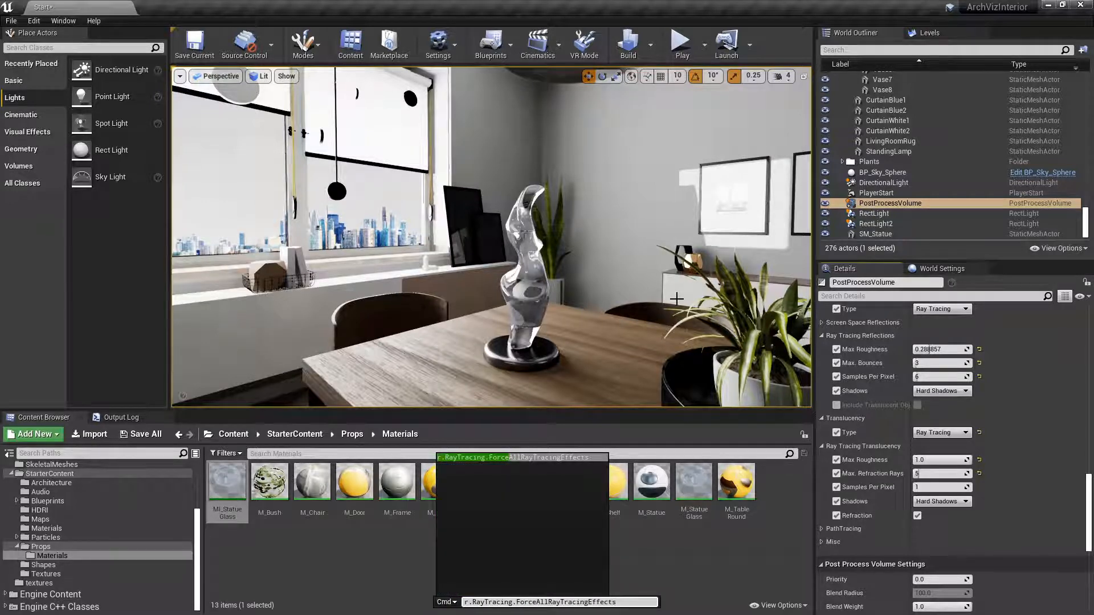
text(0)
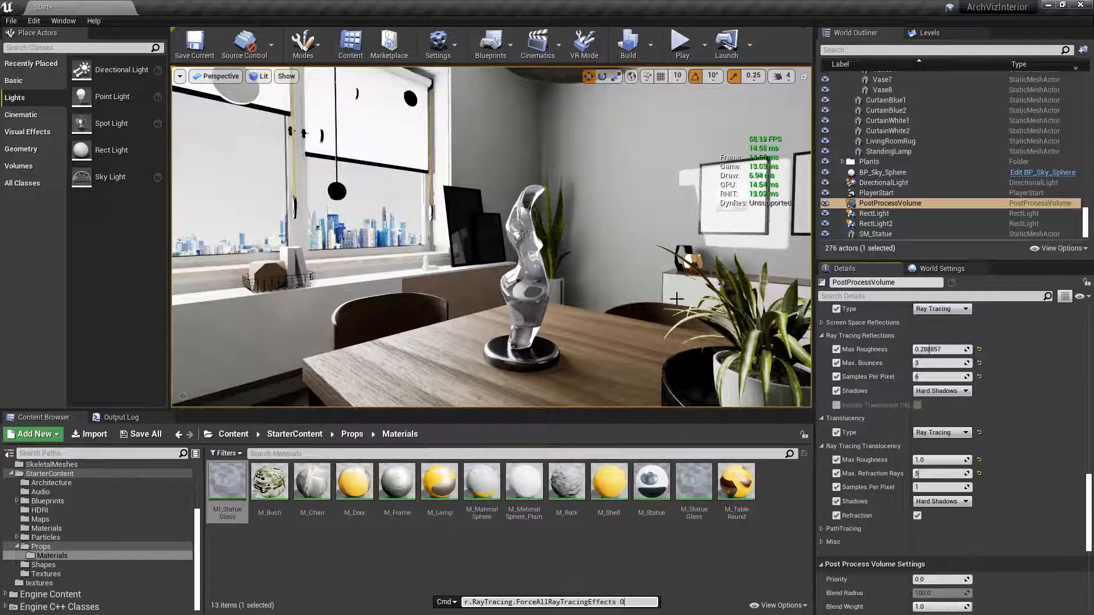
key(Return)
right_drag(676, 298, 621, 282)
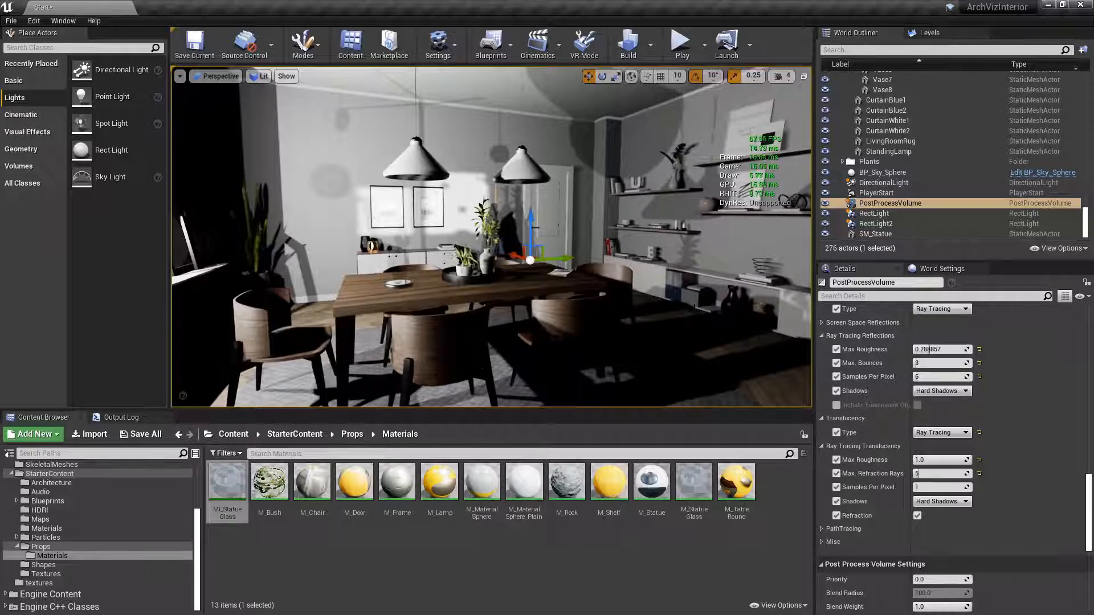
Reissue the ForceAllRayTracingEffects console command to bring the ray-traced effects back, and look over the dining room.
key(grave)
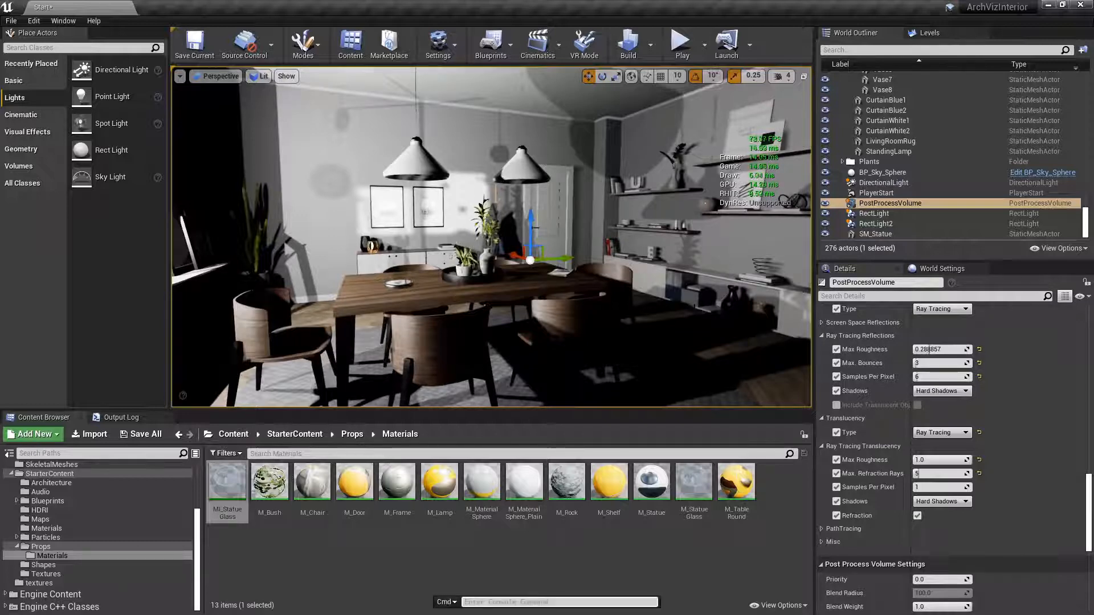
key(Up)
key(Return)
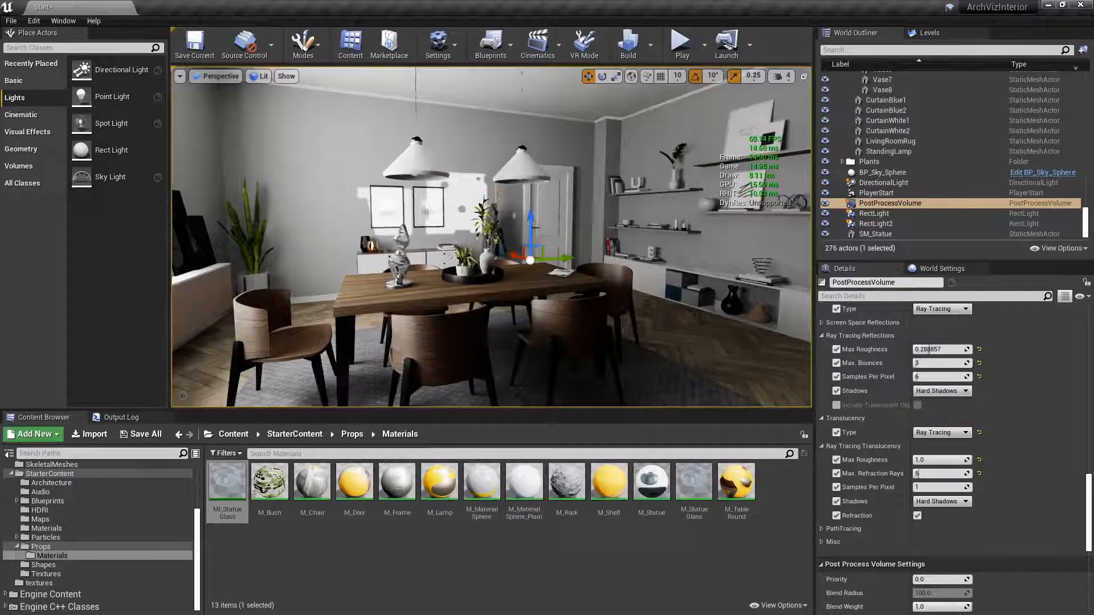
mouse_move(491, 237)
right_down()
mouse_move(604, 239)
mouse_move(436, 238)
mouse_move(470, 237)
right_up()
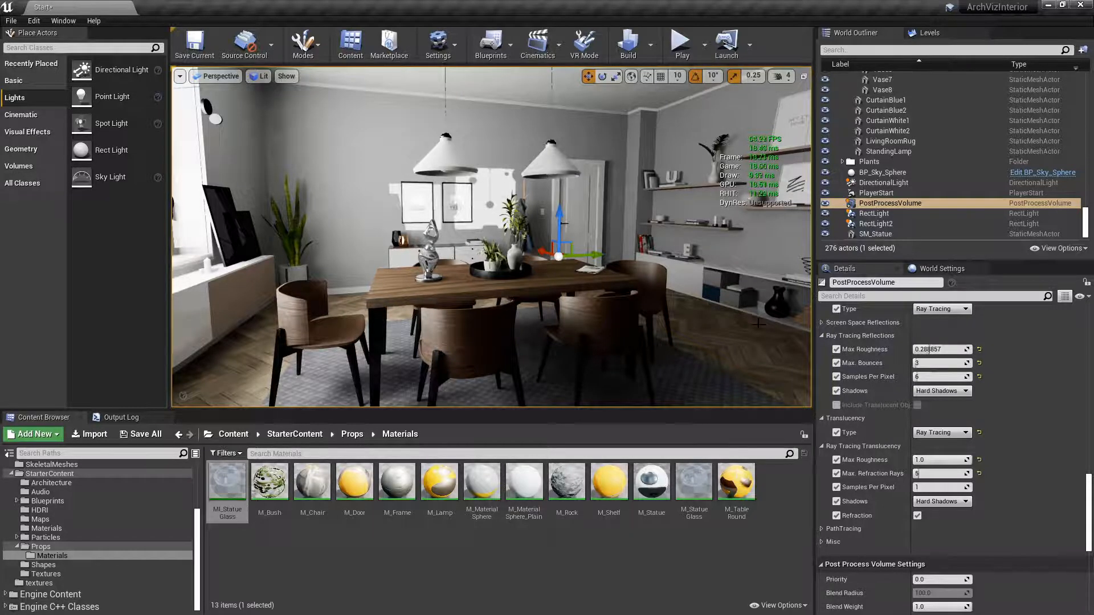
mouse_move(585, 179)
right_down()
mouse_move(593, 165)
mouse_move(586, 180)
right_up()
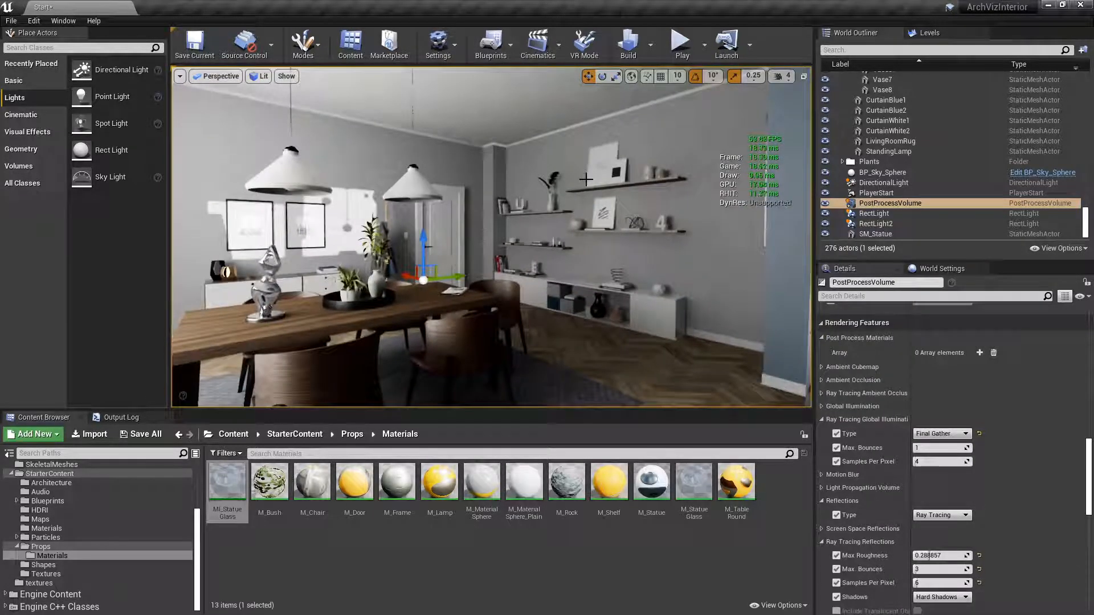
Run r.RayTracing.GlobalIllumination.MaxRayDistance 10 in the console and inspect the lighting on the walls and ceiling.
key(grave)
text(r.raytracing)
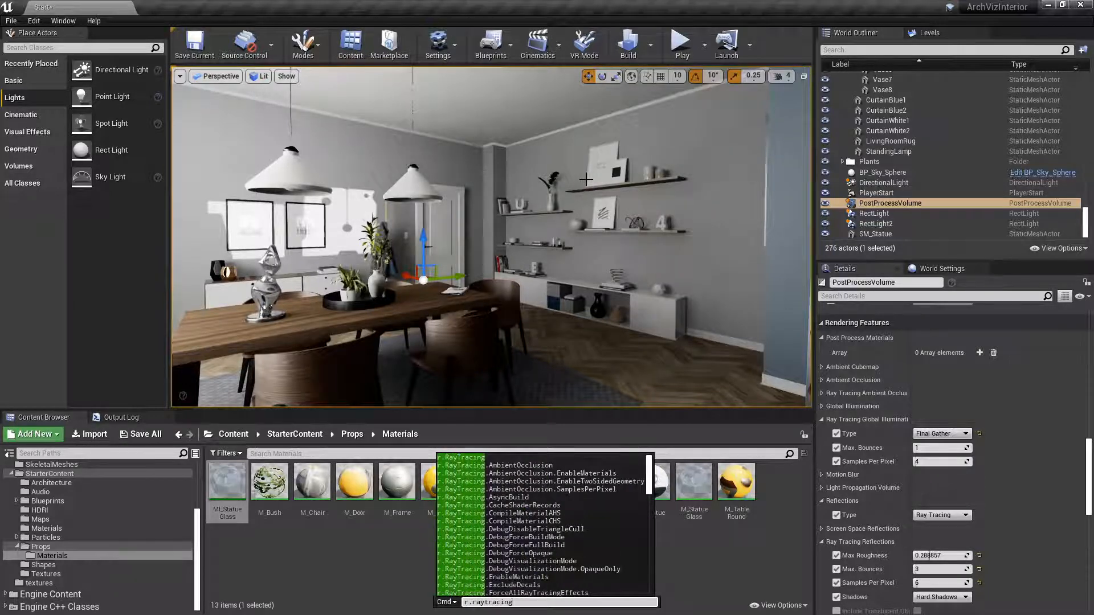
text(.)
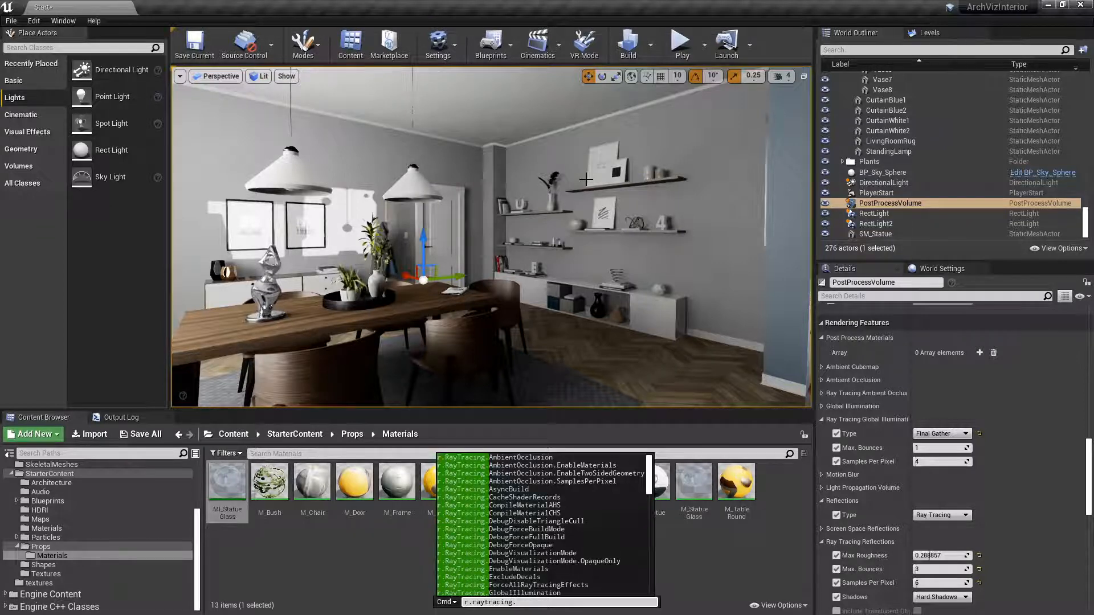
text(GlobalIllumination)
key(Tab)
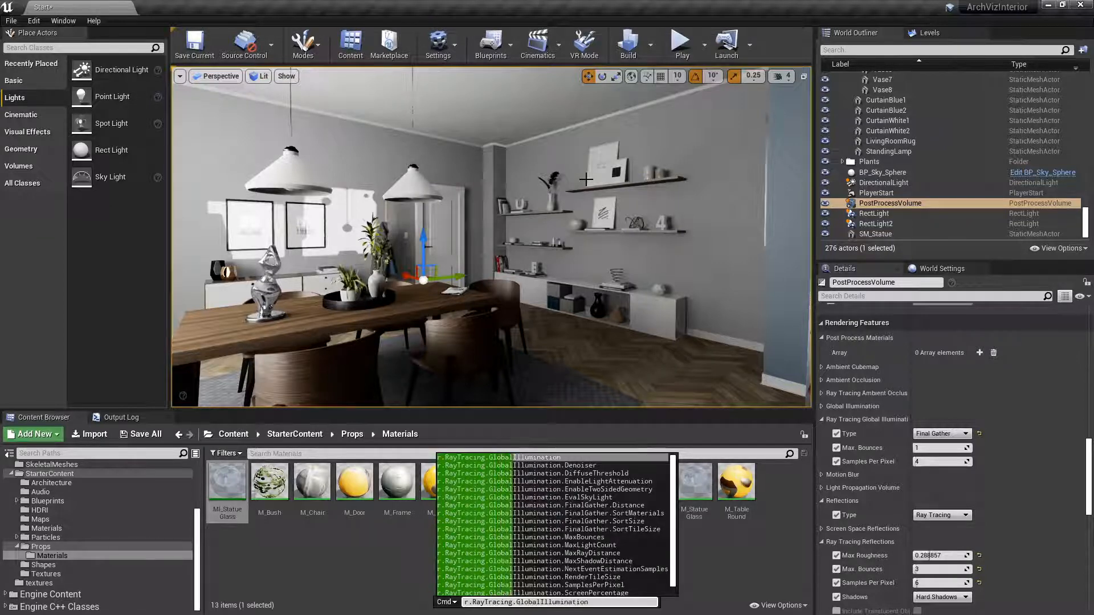
text(.max)
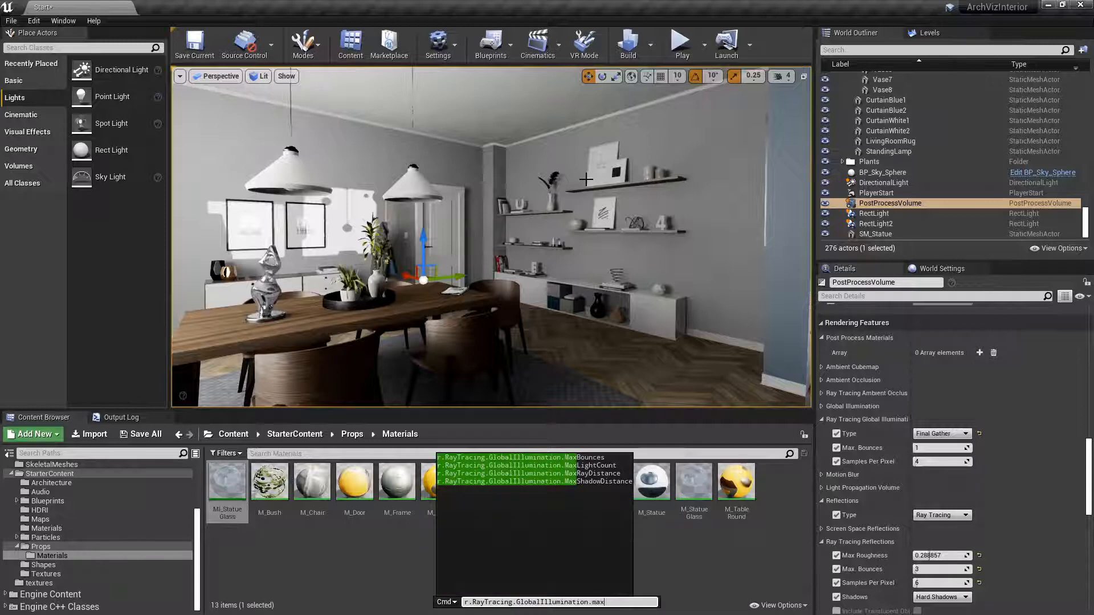
text(rayd)
key(Tab)
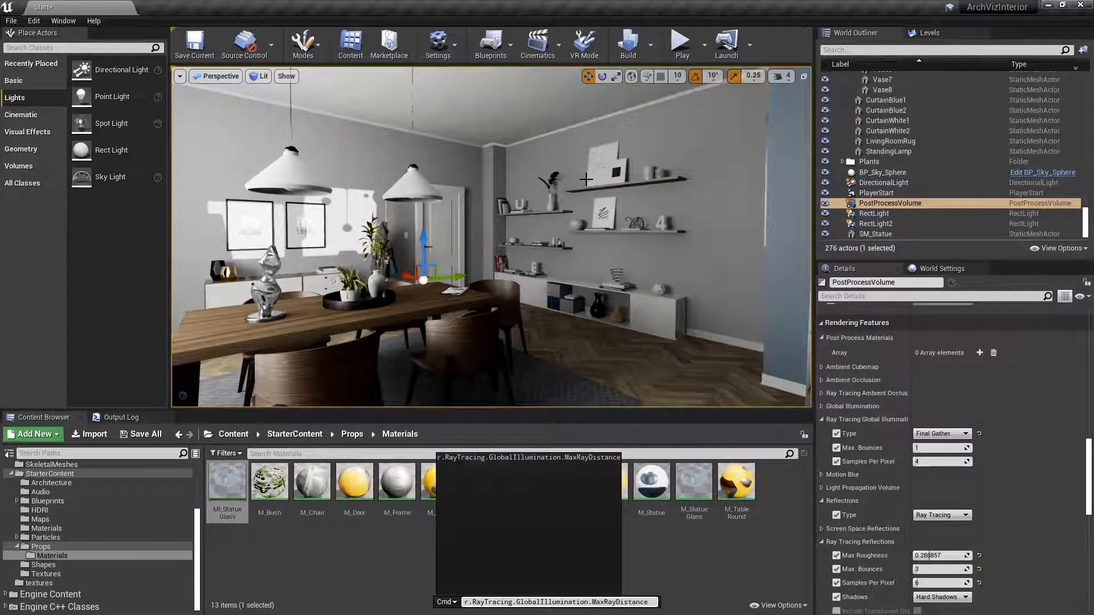
text(10)
key(Return)
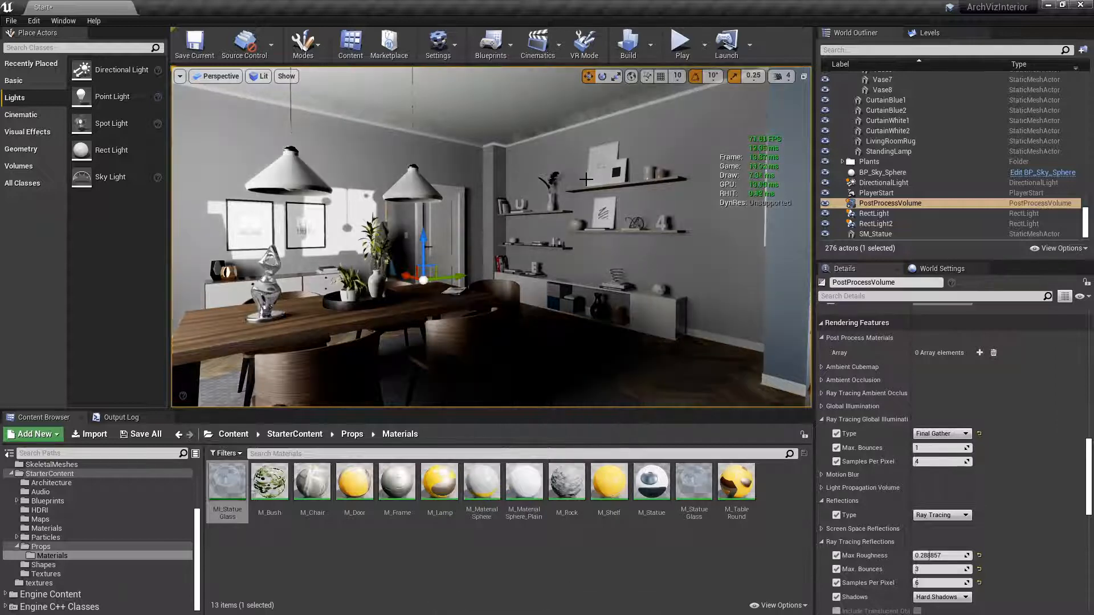
right_drag(516, 206, 604, 164)
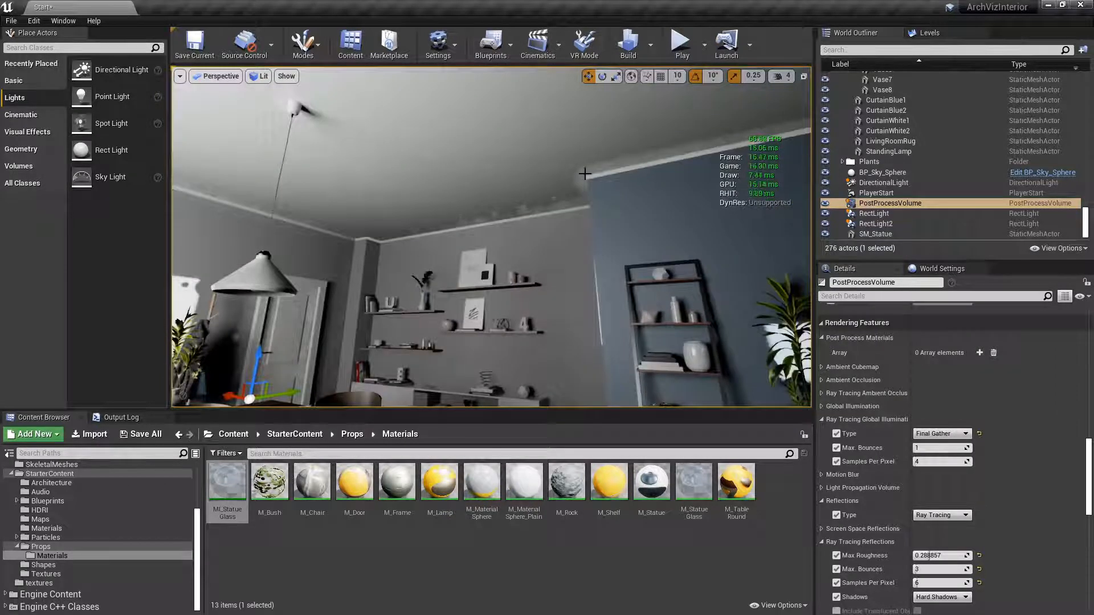
right_drag(573, 262, 616, 245)
Rerun the GlobalIllumination.MaxRayDistance console command with a longer ray distance and view the table and statue.
key(grave)
key(Up)
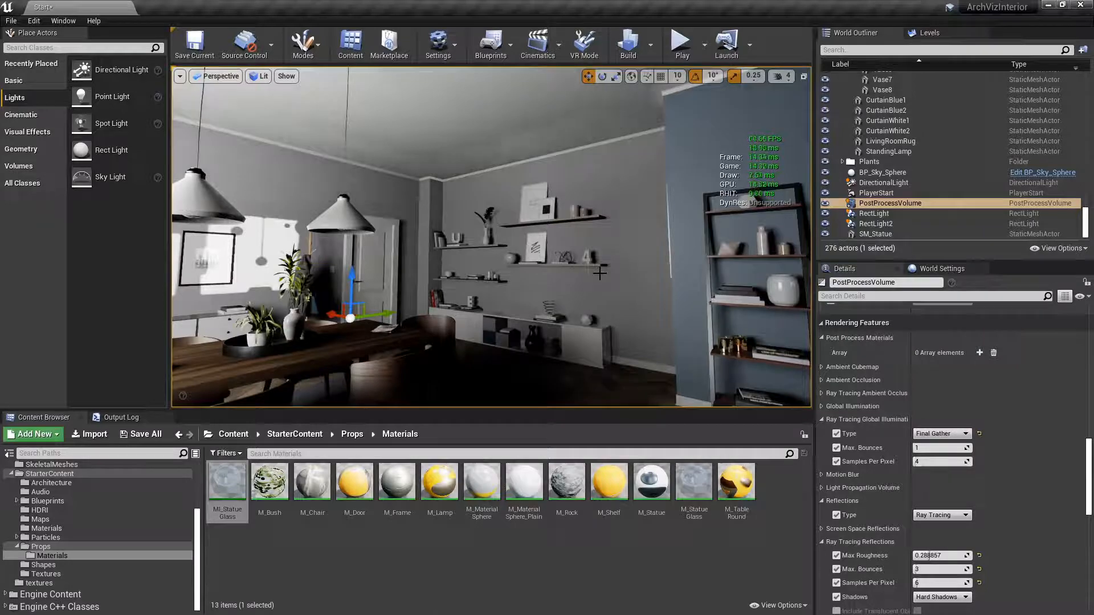
key(Return)
key(Up)
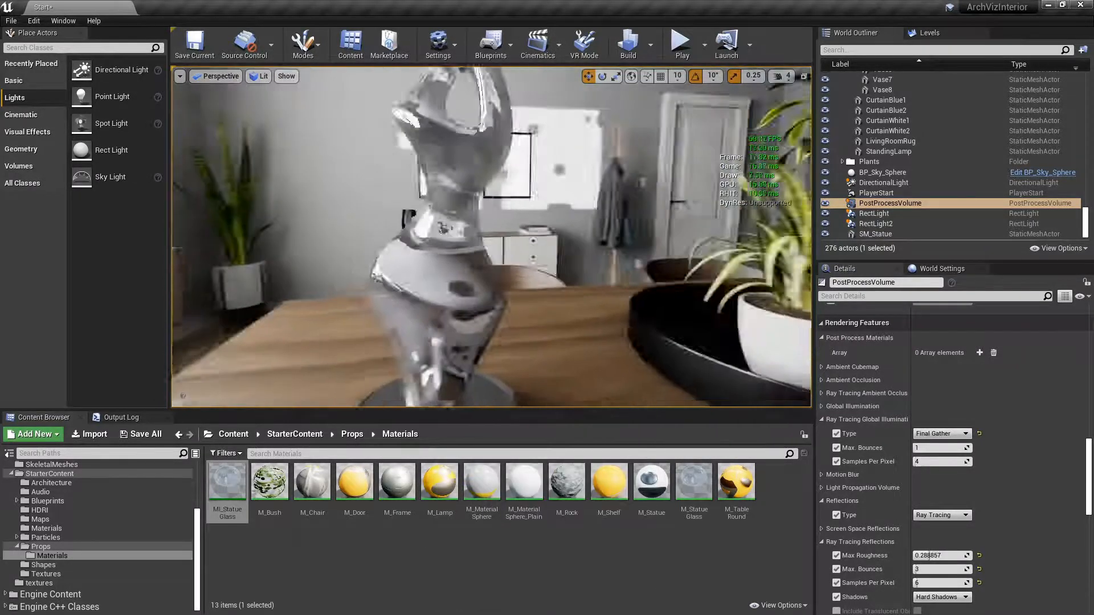
right_drag(572, 244, 621, 243)
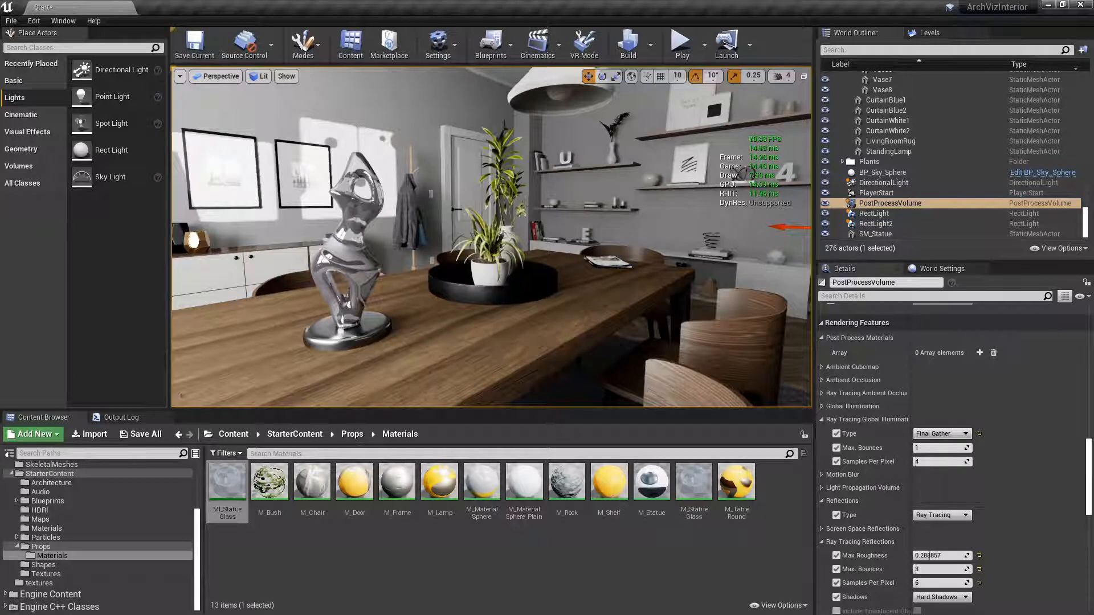
Clear the material selection and run the console command stat gpu to profile the scene's GPU cost.
click(688, 557)
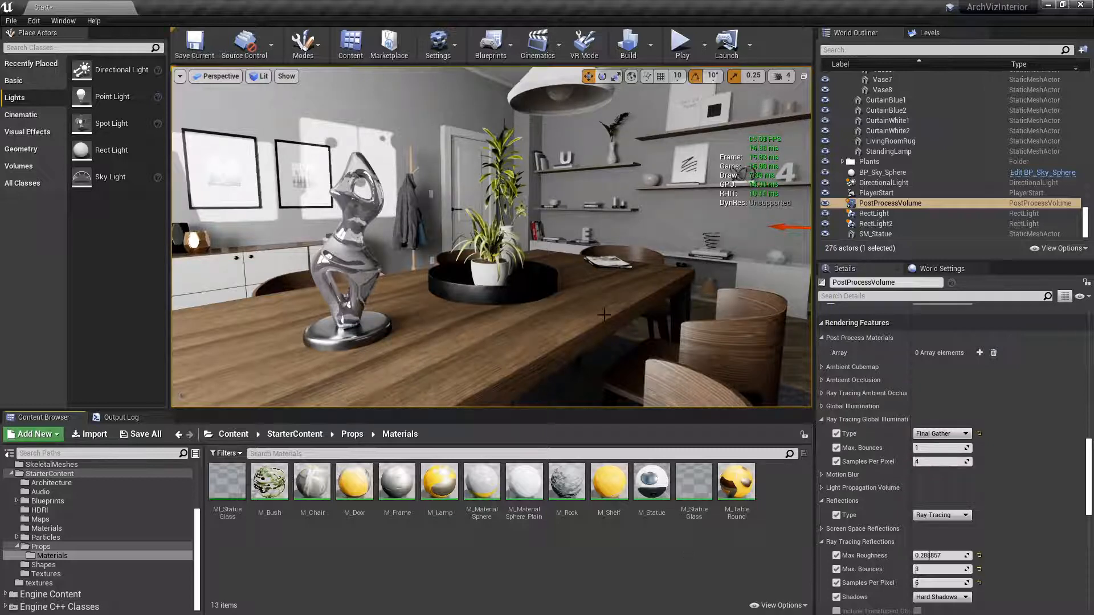
key(grave)
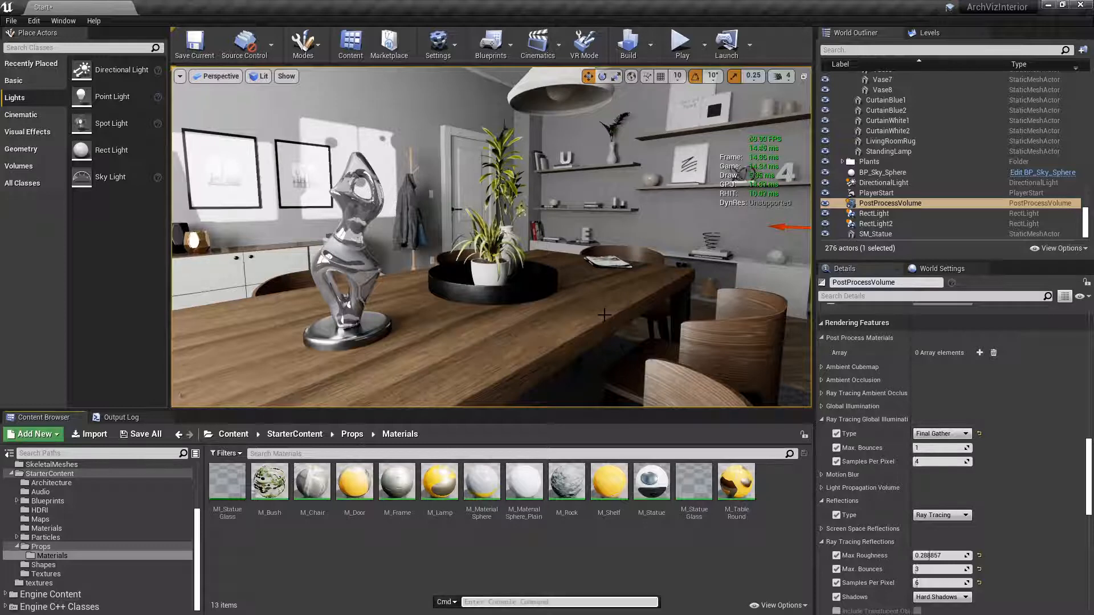
text(stat gpu)
key(Return)
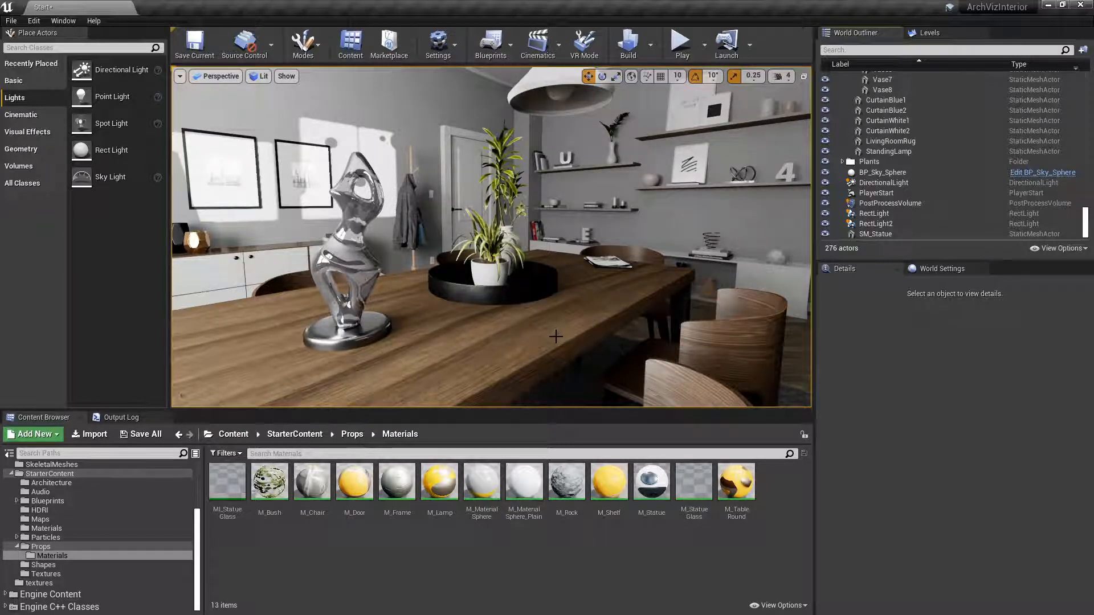
Enable the Max Bounces and Samples Per Pixel overrides under the PostProcessVolume's PathTracing settings.
click(894, 205)
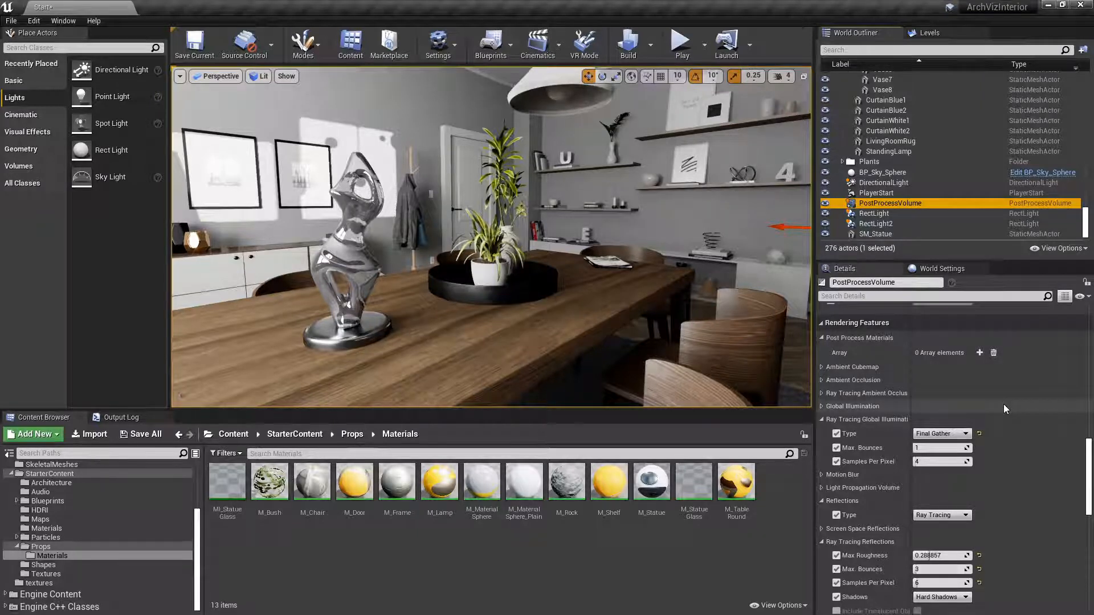
scroll(1003, 404, down, 8)
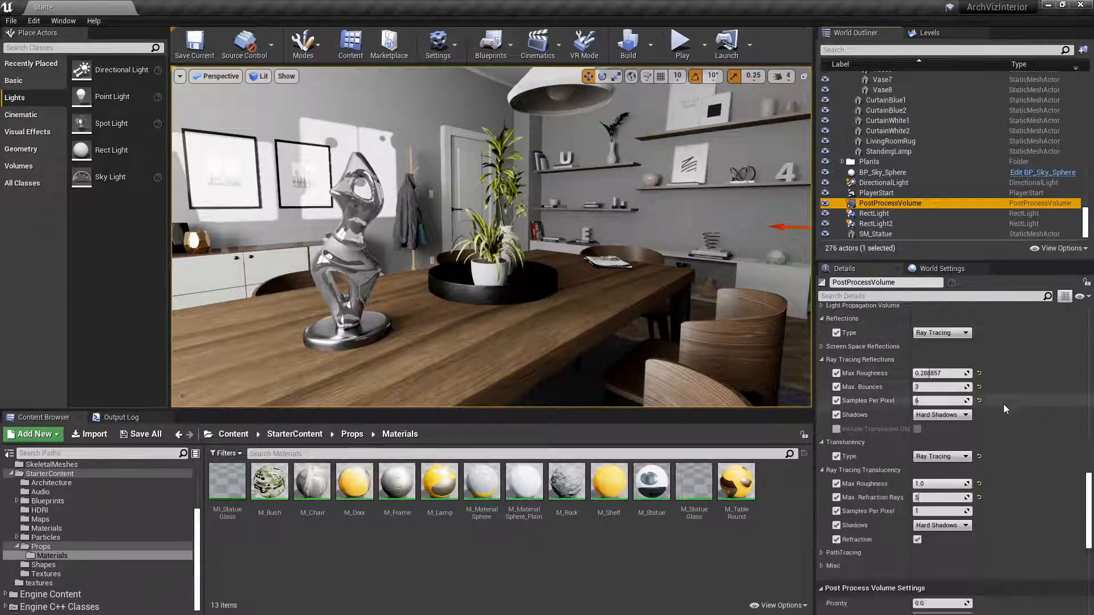
click(820, 518)
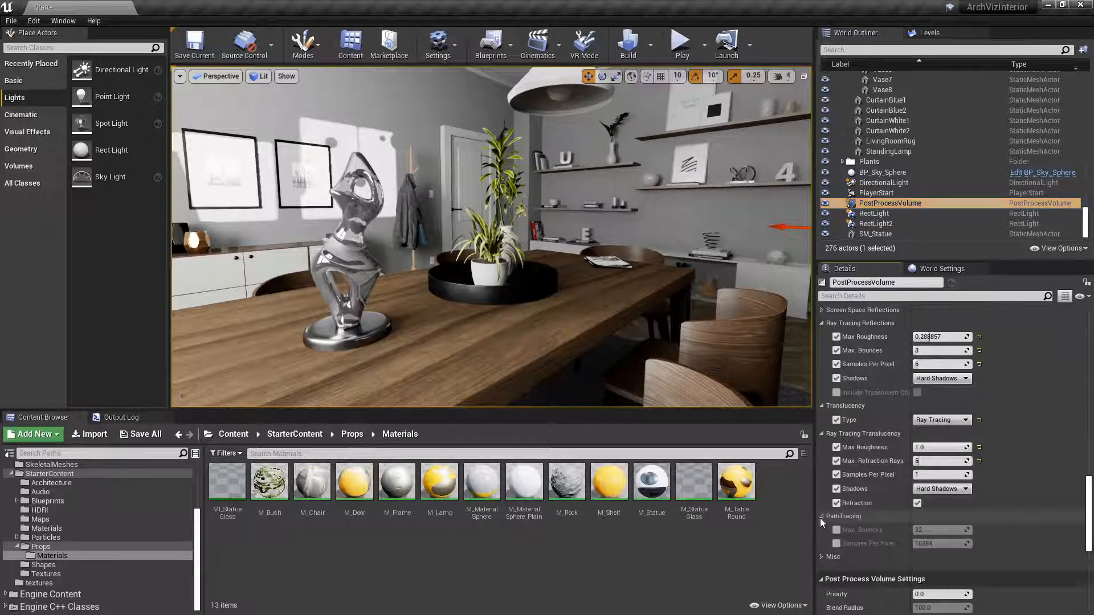
click(836, 530)
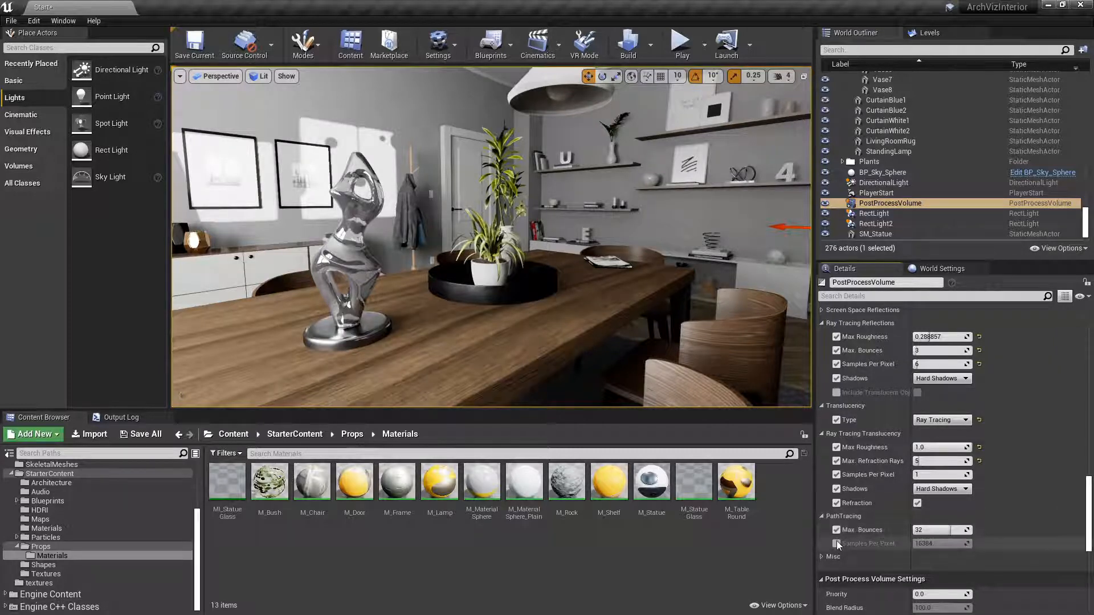
click(836, 544)
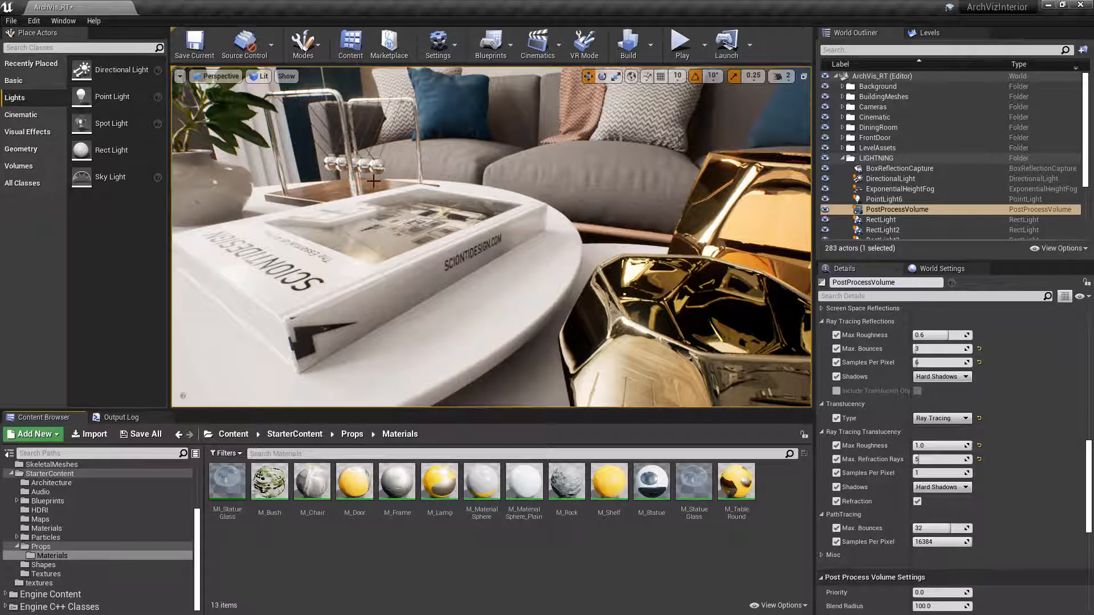
Switch the viewport's view mode from Lit to Path Tracing.
click(262, 76)
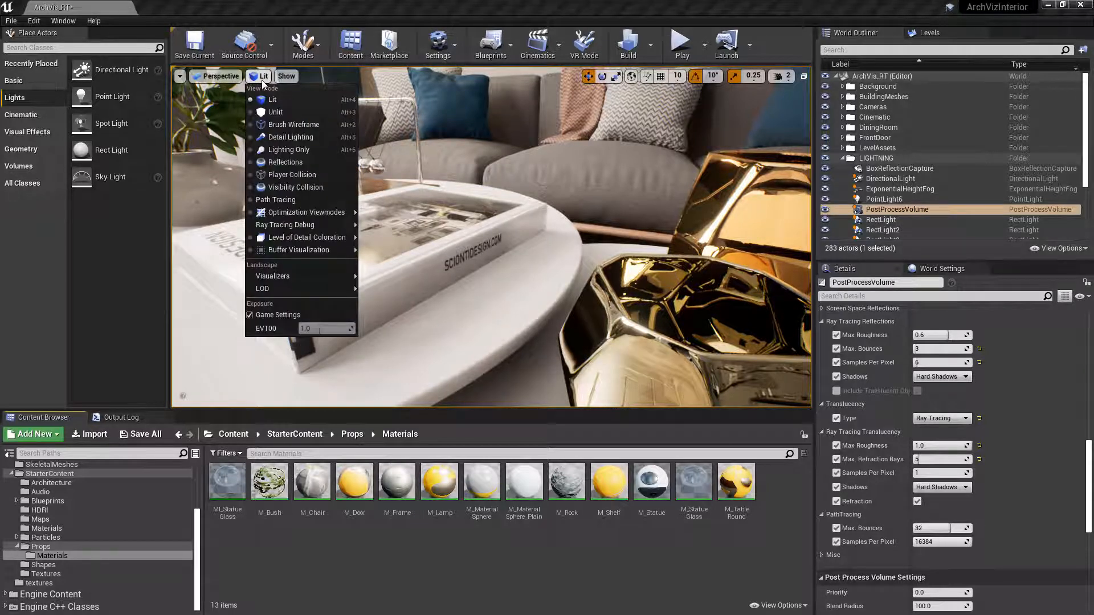
click(274, 202)
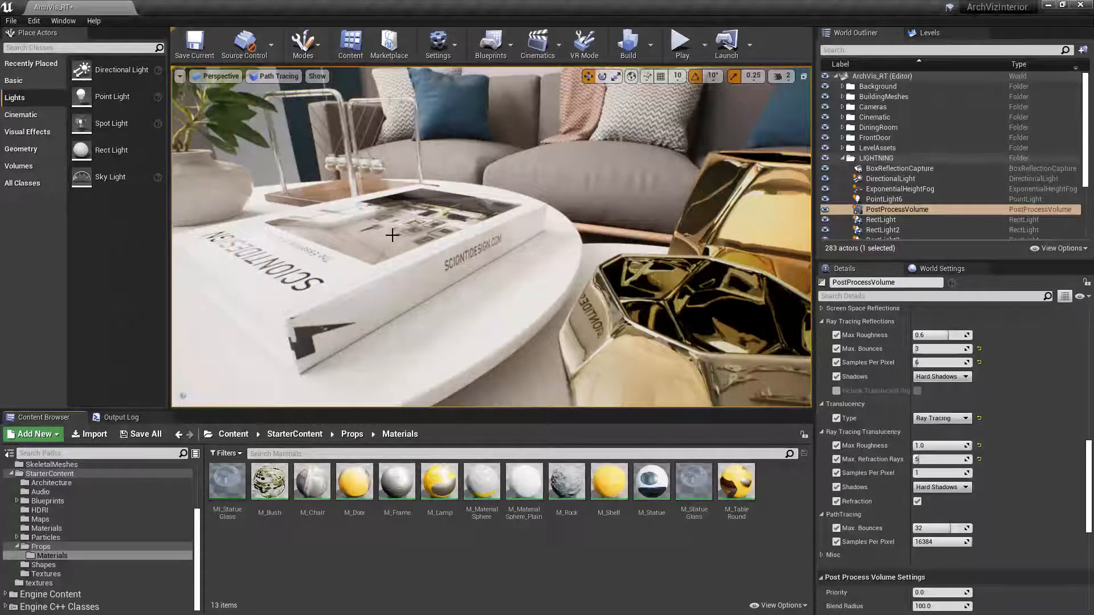
Capture the path-traced view with the console command highresshot 1920x1080 and open HighresScreenshot00000.png.
key(grave)
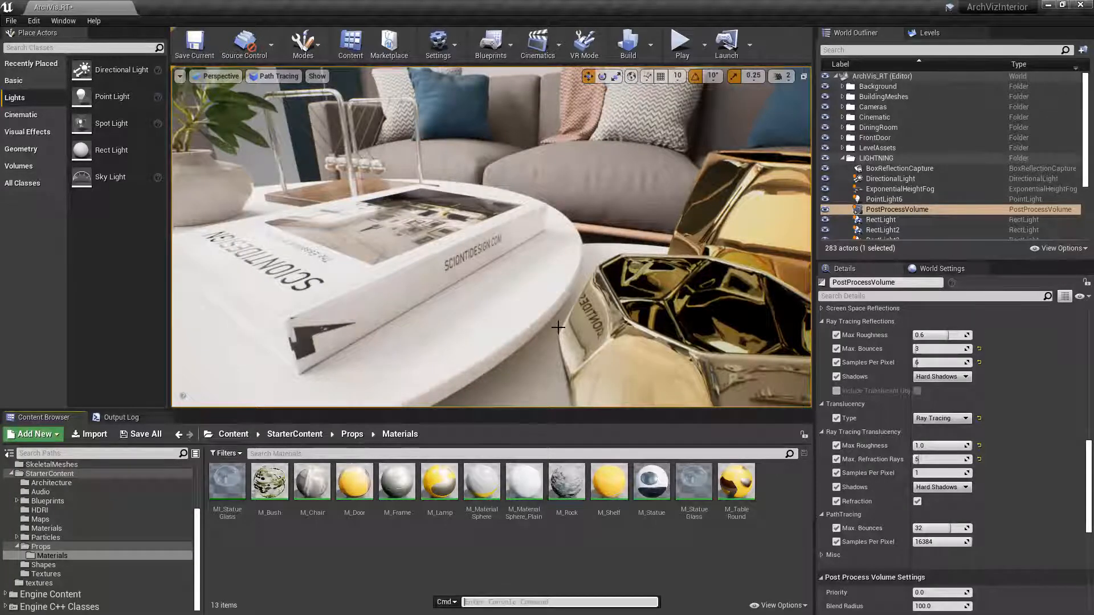
text(high)
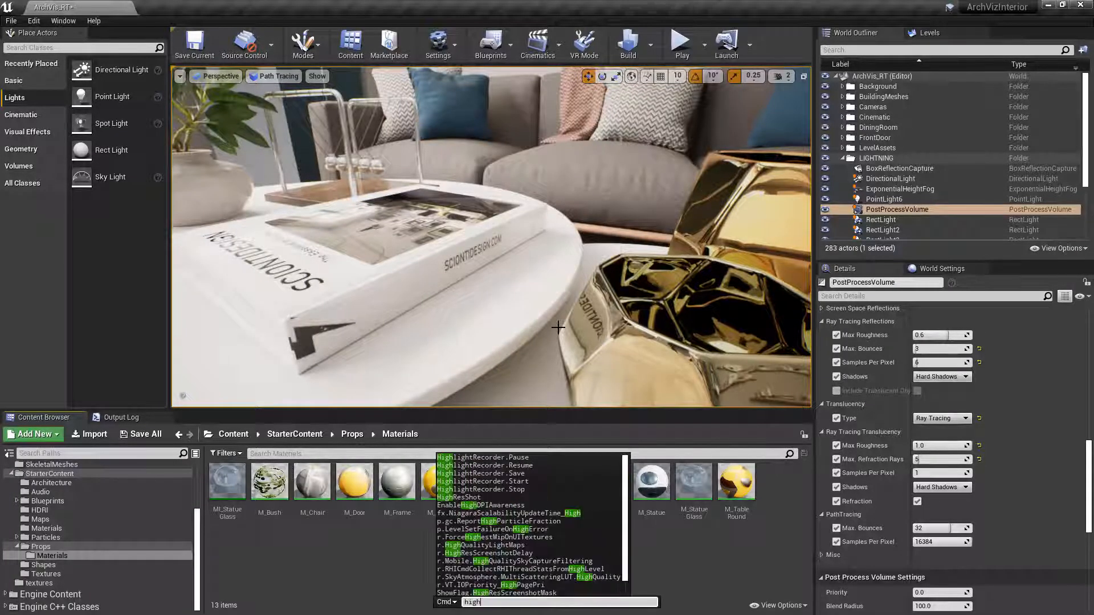
text(resshot)
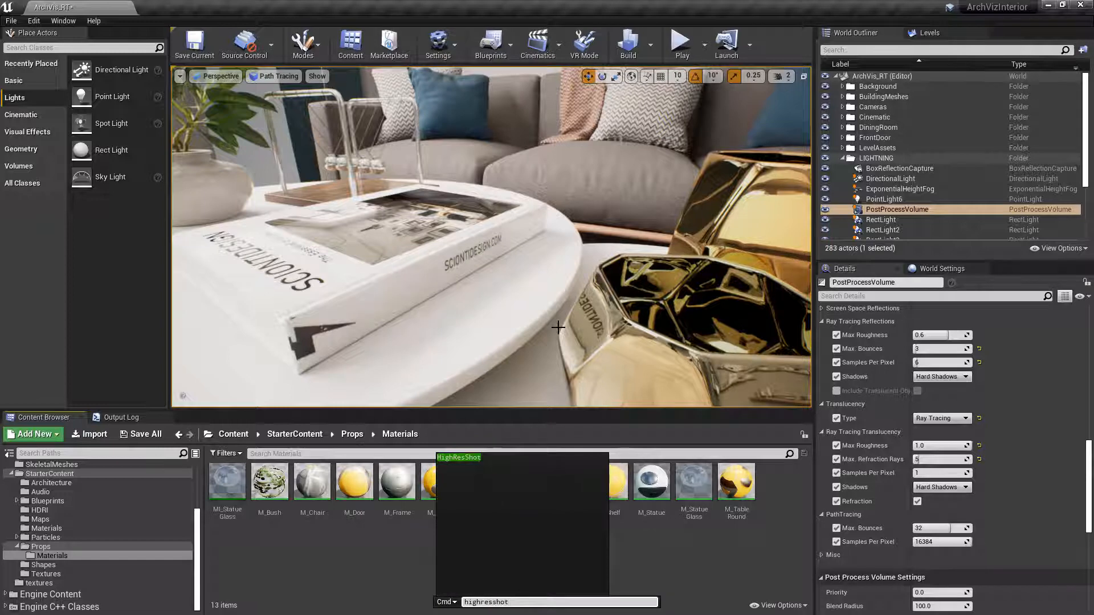
text( 192)
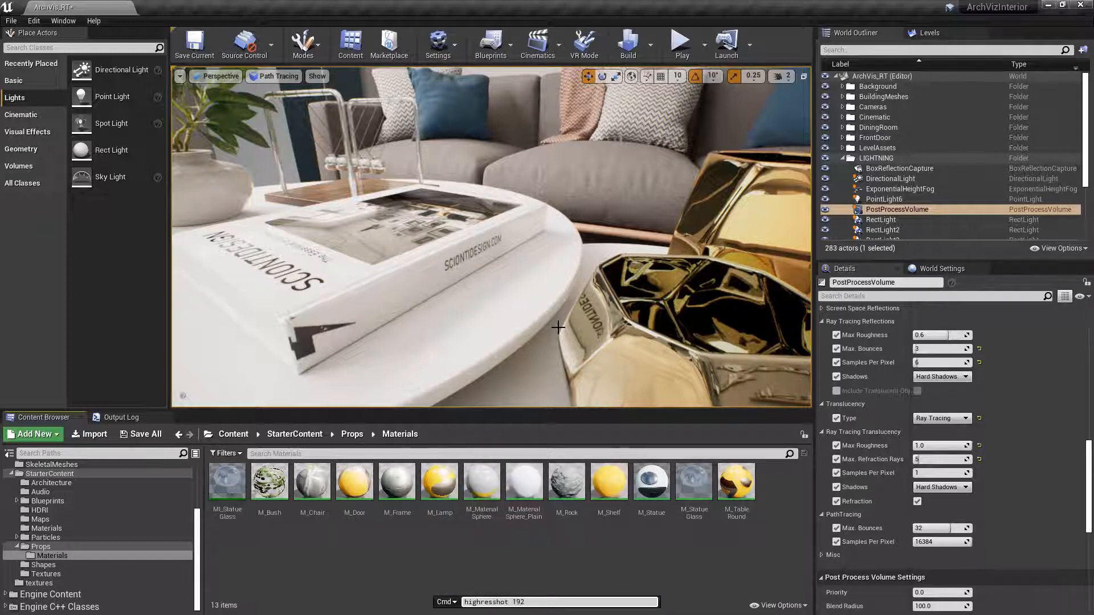
text(0x1080)
key(Return)
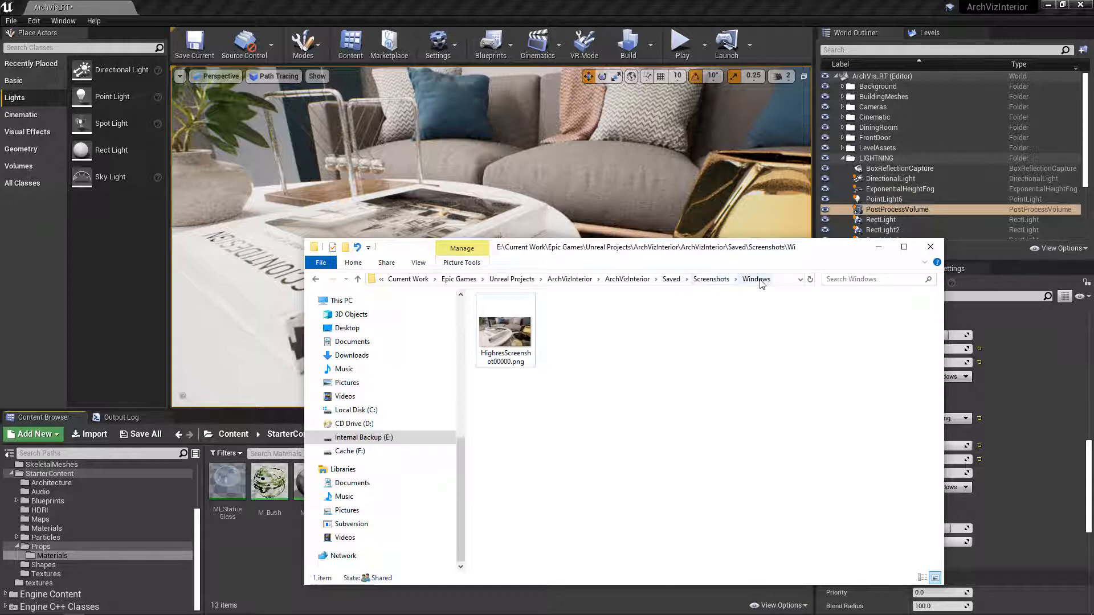
double_click(504, 334)
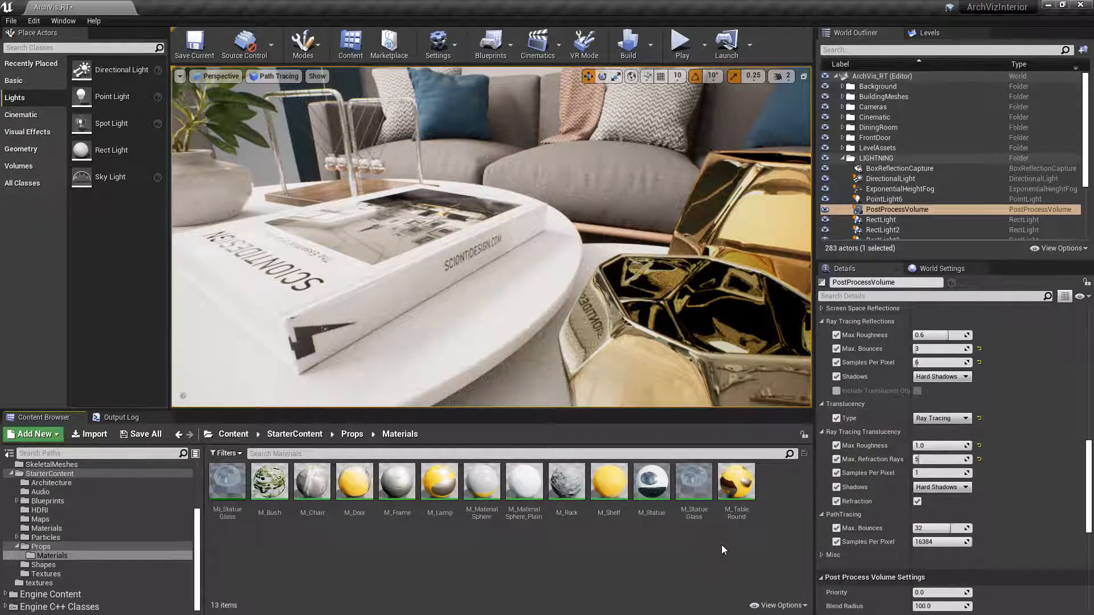
Run the console command r.HighResScreenshotDelay 10.
key(grave)
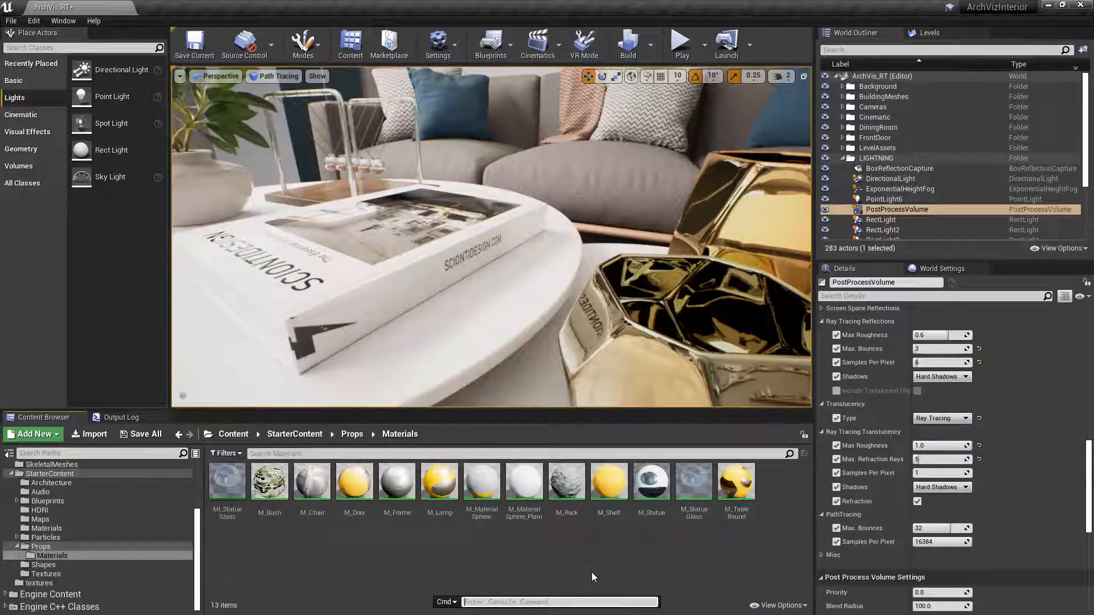
text(highre)
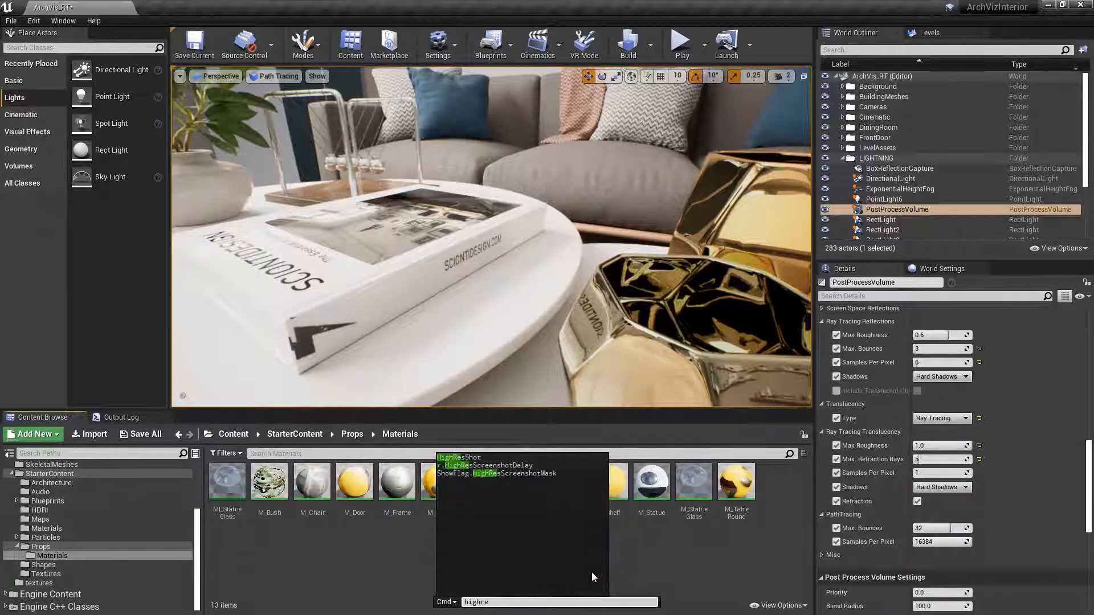
key(Down)
key(Down)
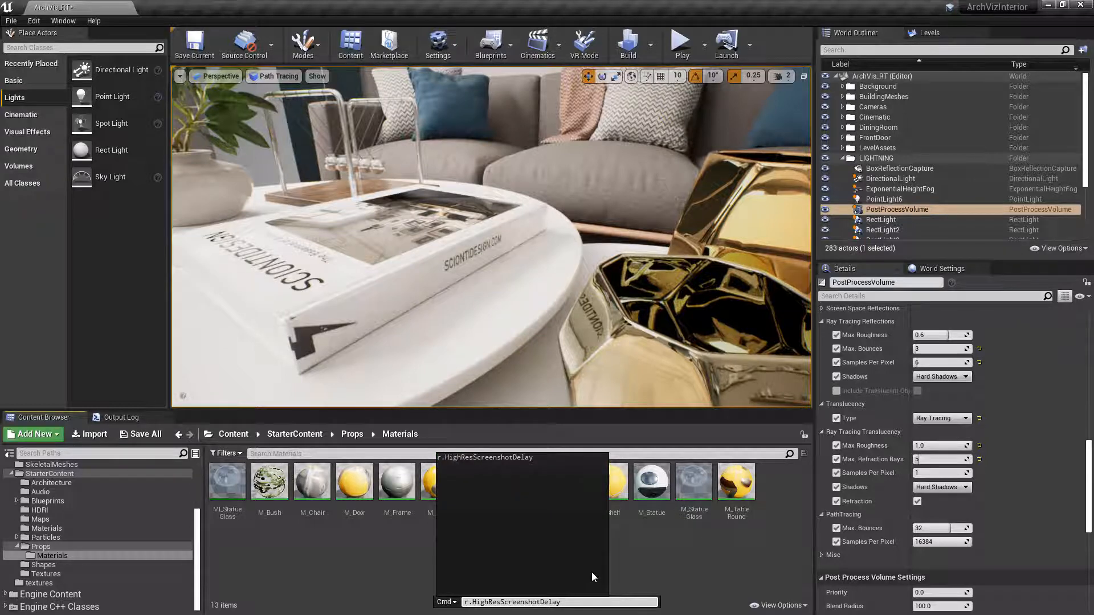
text(10)
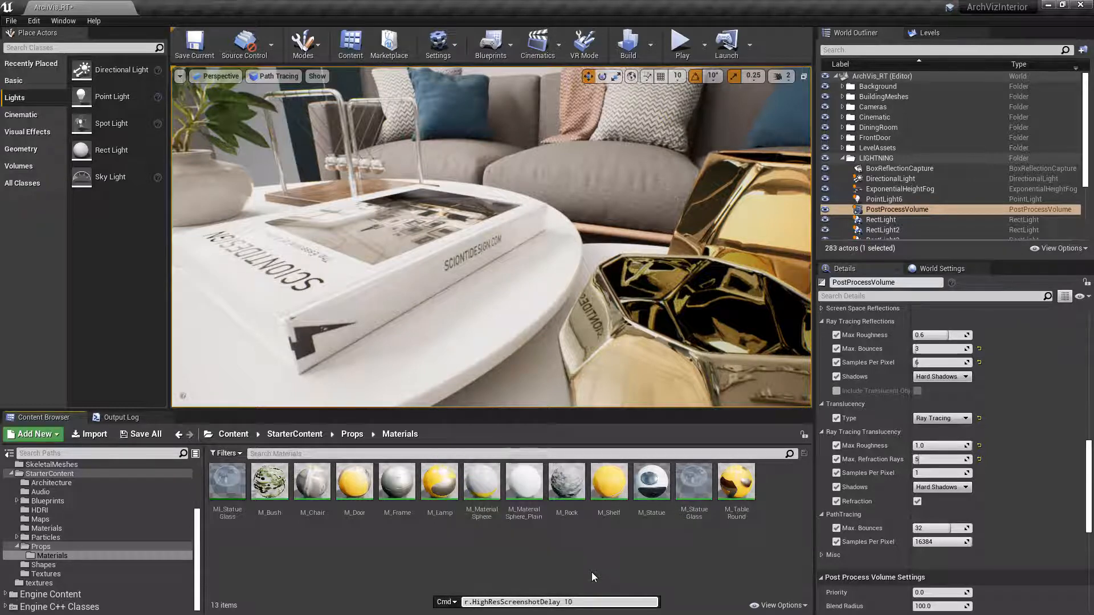
key(Return)
Rerun the highresshot 1920x1080 console command to capture the table view with the 10-frame delay.
key(grave)
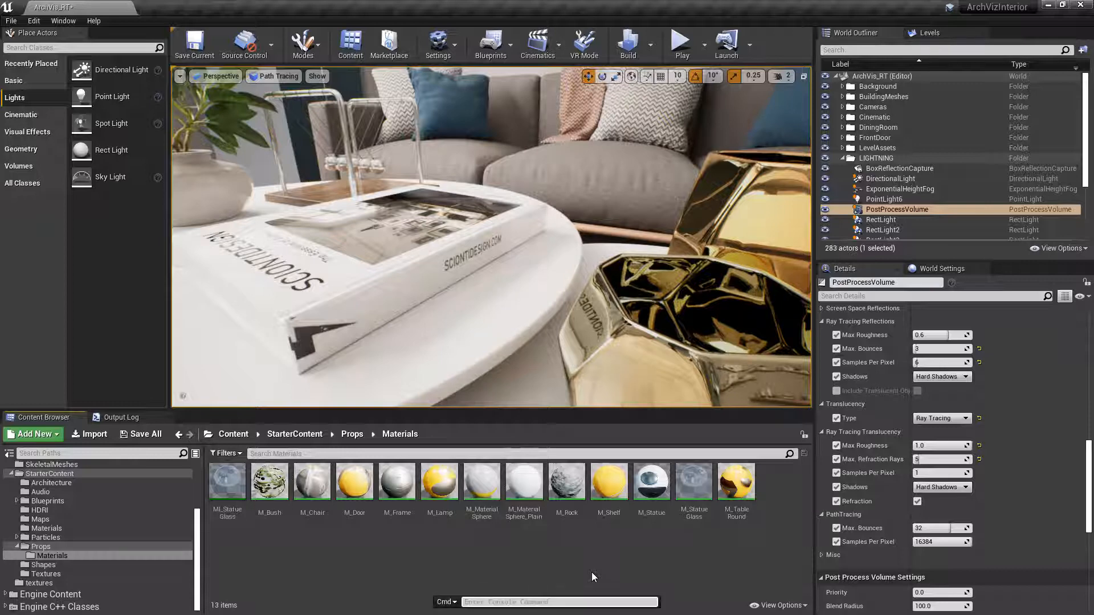
key(Up)
key(Up)
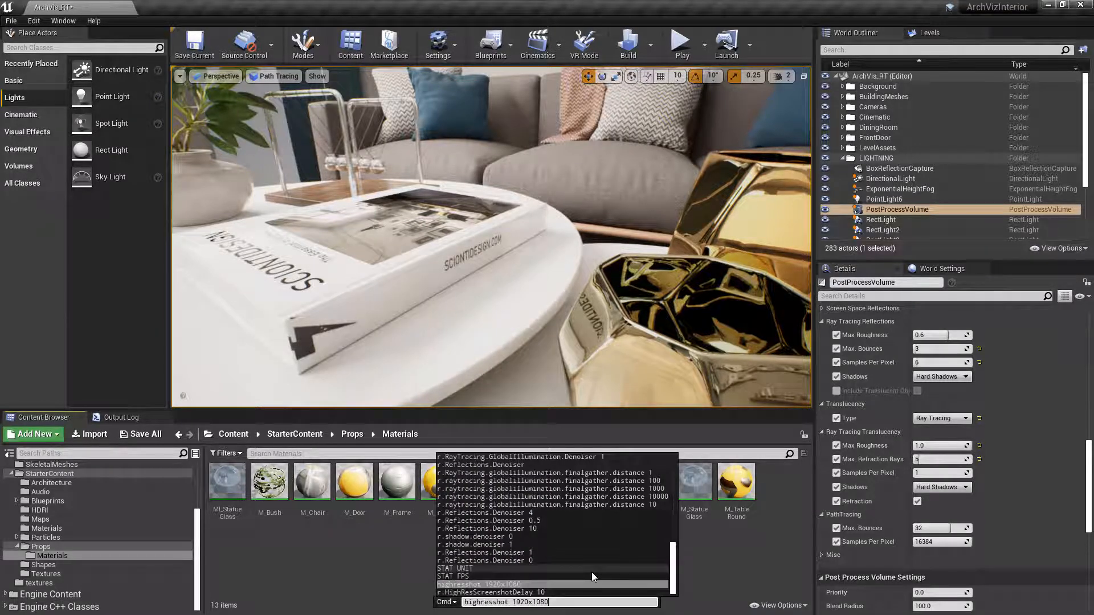
key(Return)
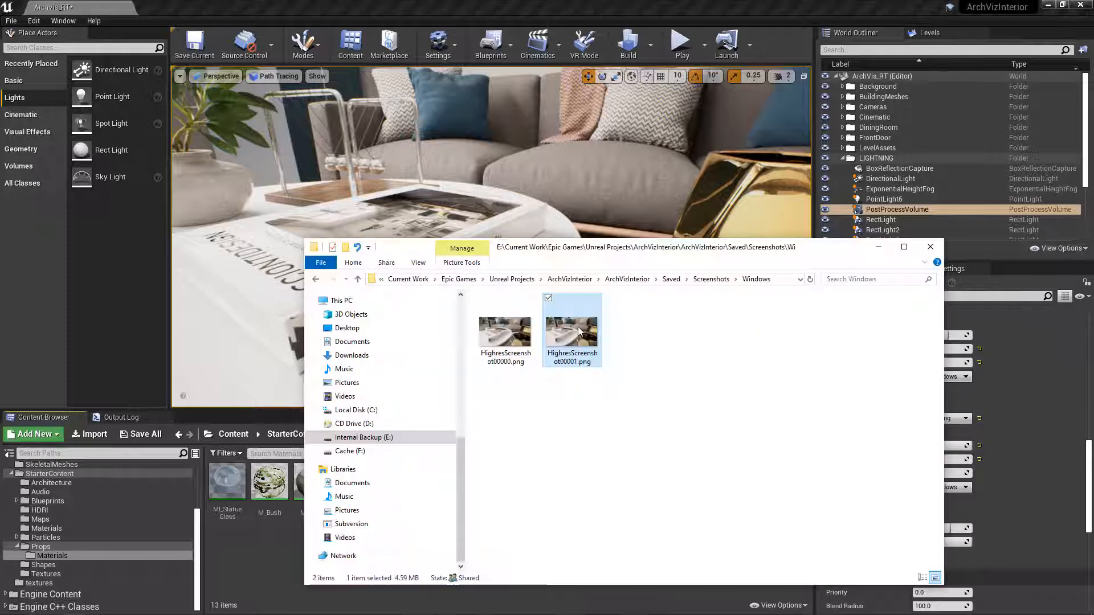
Open HighresScreenshot00001.png, compare its noise with HighresScreenshot00000.png, and return to the level editor.
double_click(579, 330)
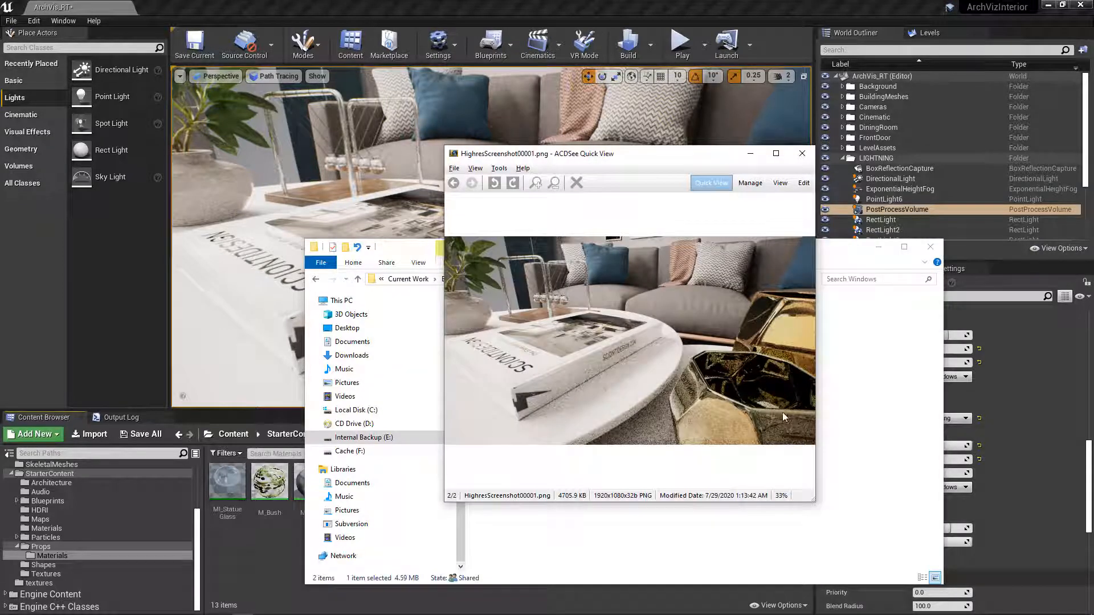
scroll(791, 414, up, 1)
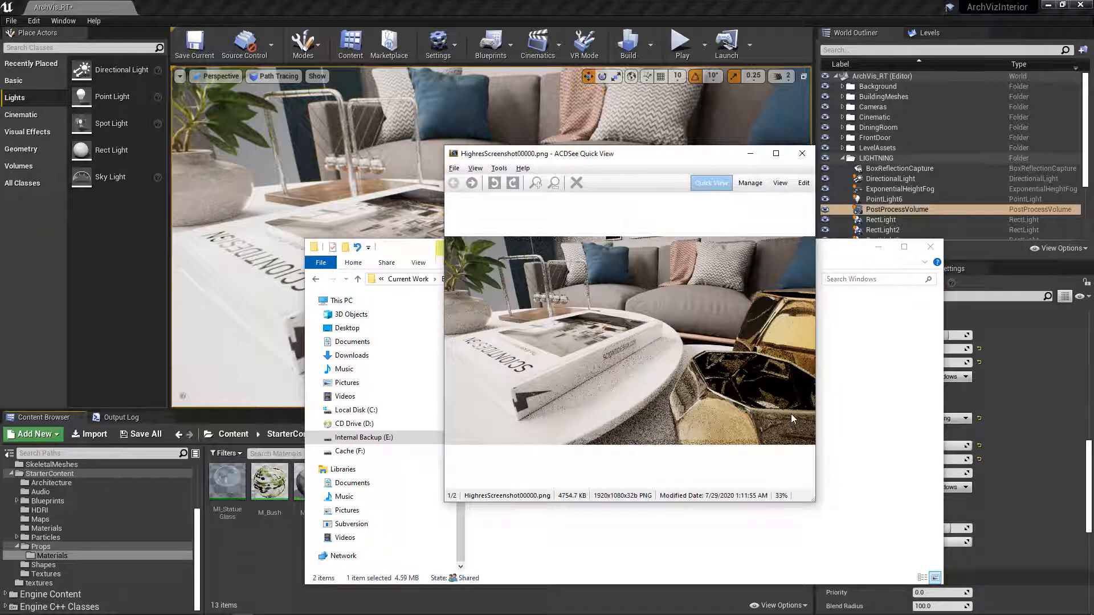
scroll(791, 414, down, 1)
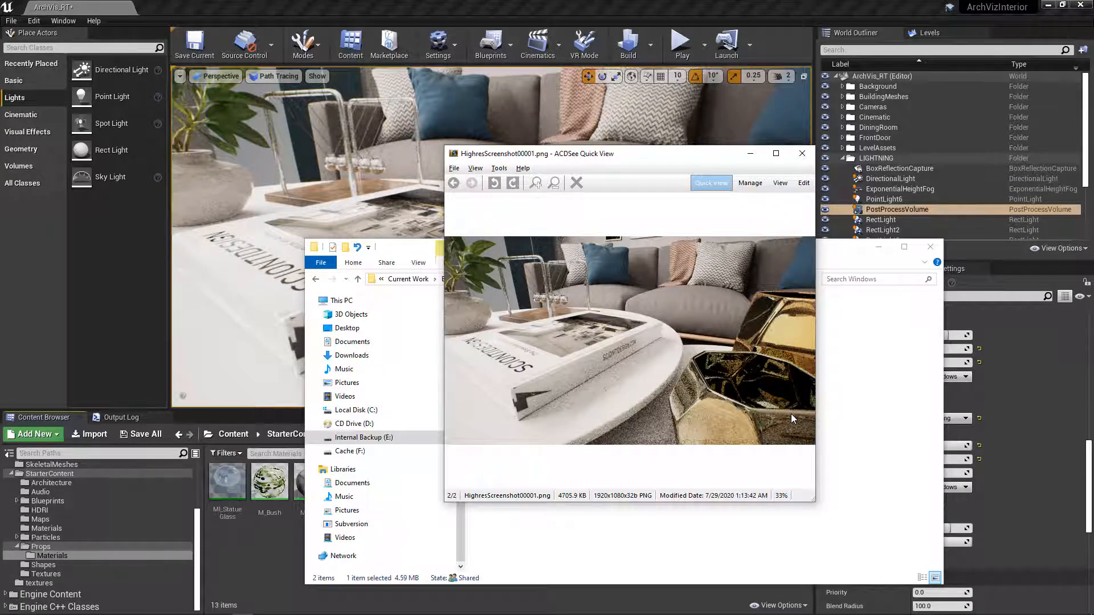
click(719, 4)
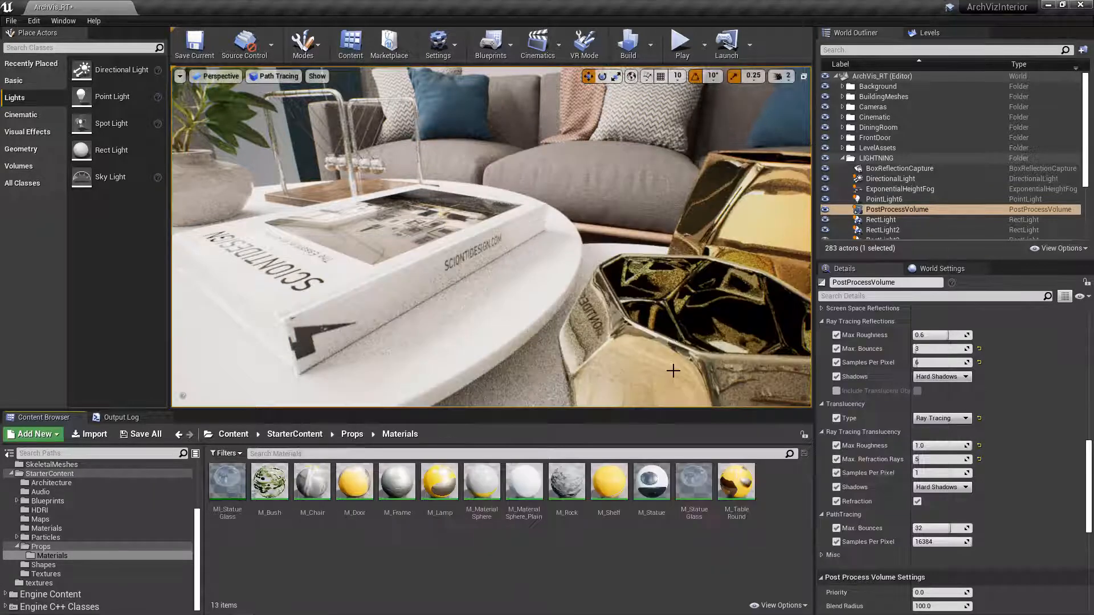
Set r.HighResScreenshotDelay to 100 in the console and recapture the view with highresshot 1920x1080.
key(grave)
key(Up)
key(Up)
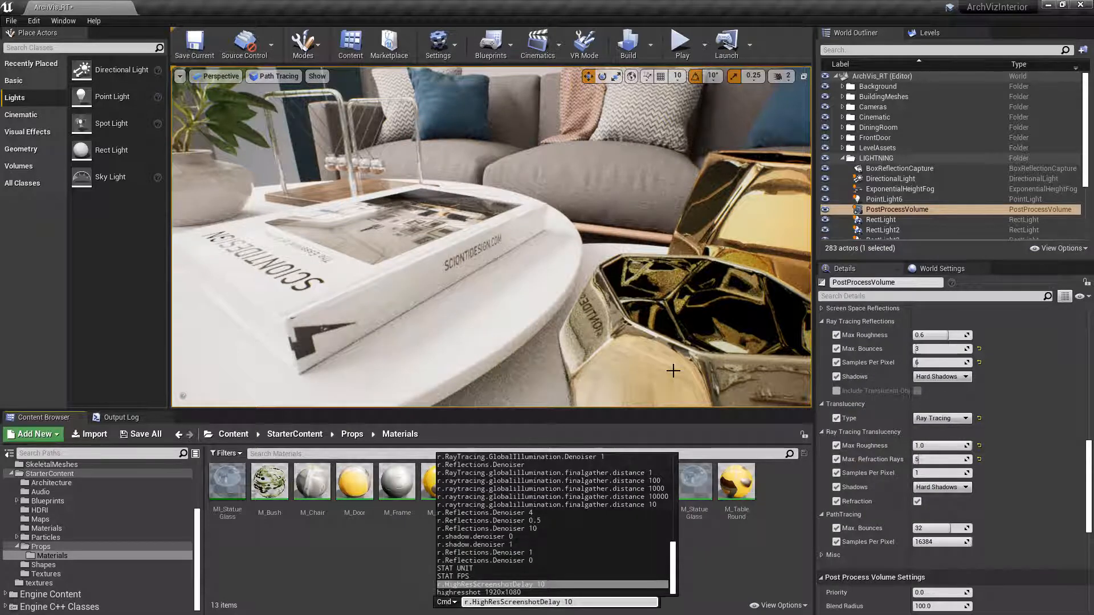
text(0)
key(Return)
key(Up)
key(Up)
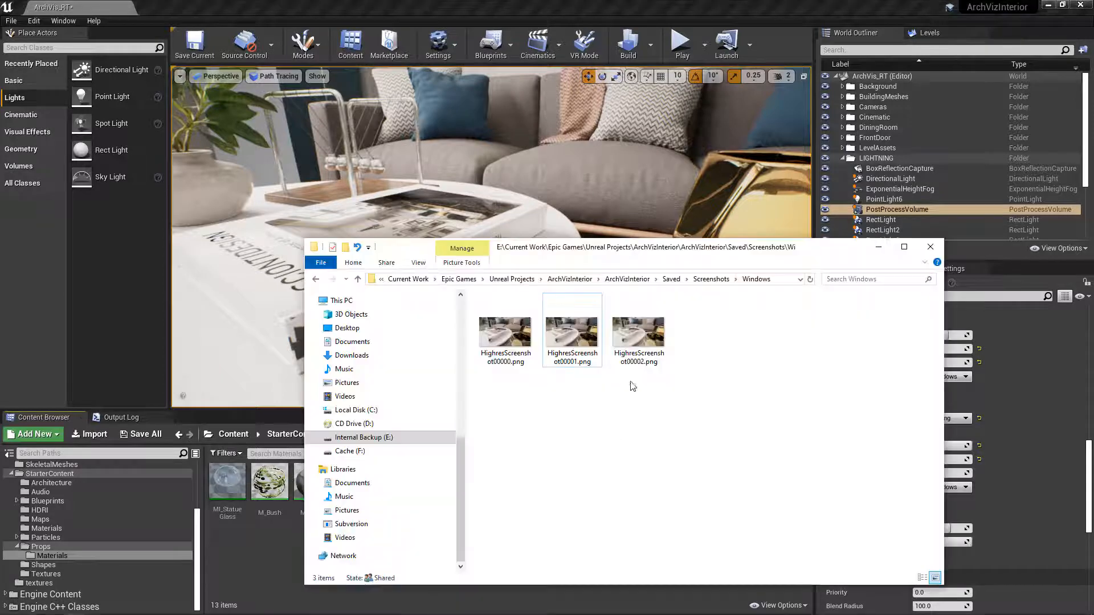
Open HighresScreenshot00002.png and compare its noise with the preceding screenshot.
click(652, 335)
double_click(653, 335)
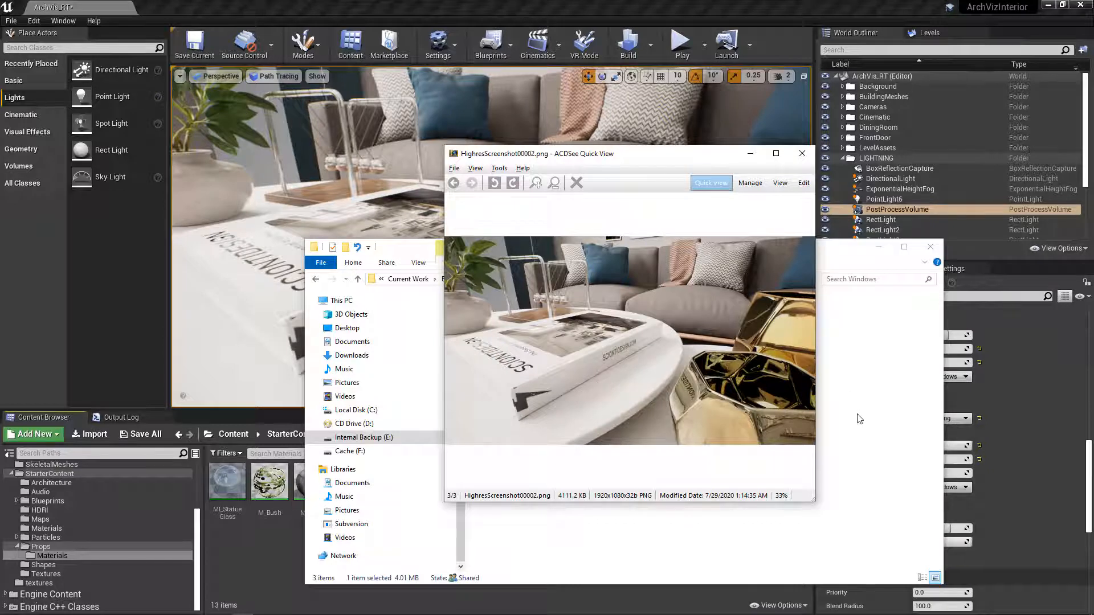
key(Left)
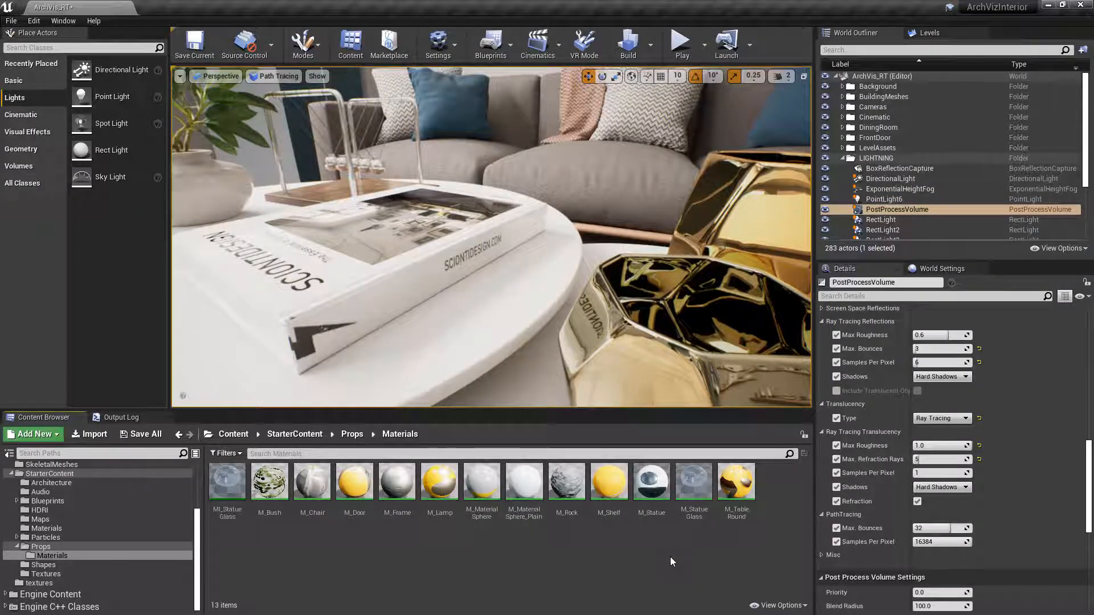
Open the Movie Render Queue and add a render job for the archviz_cine_MASTER level sequence.
click(59, 20)
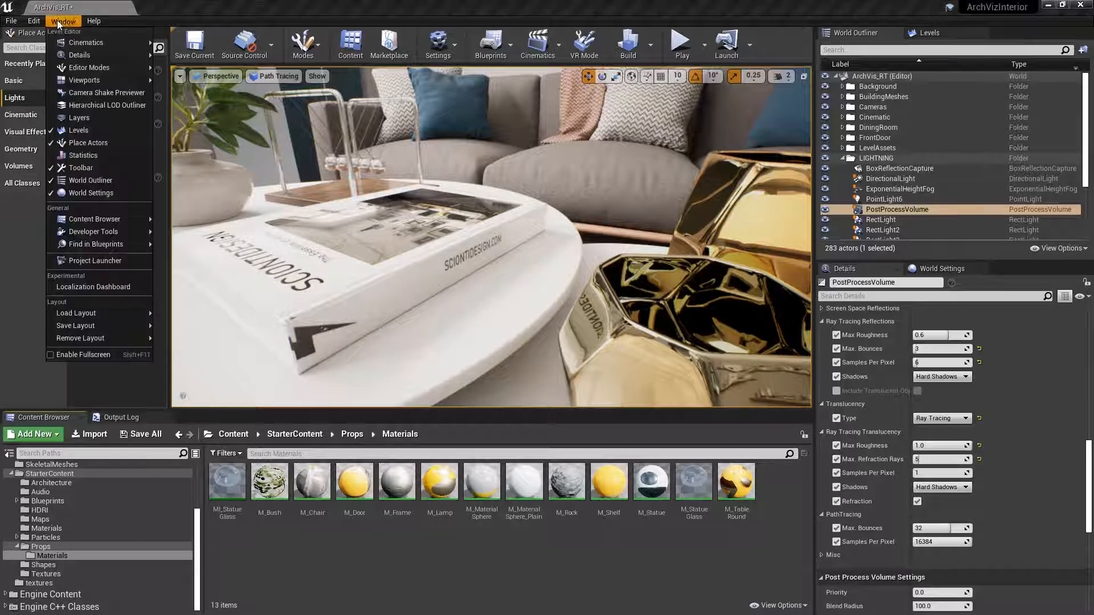
mouse_move(76, 44)
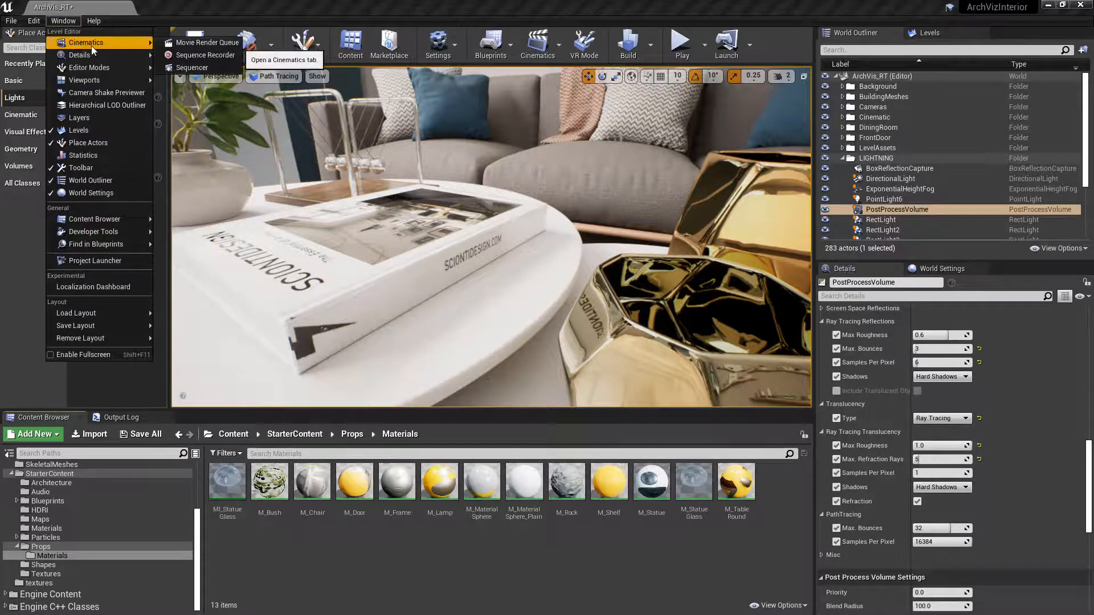
click(213, 44)
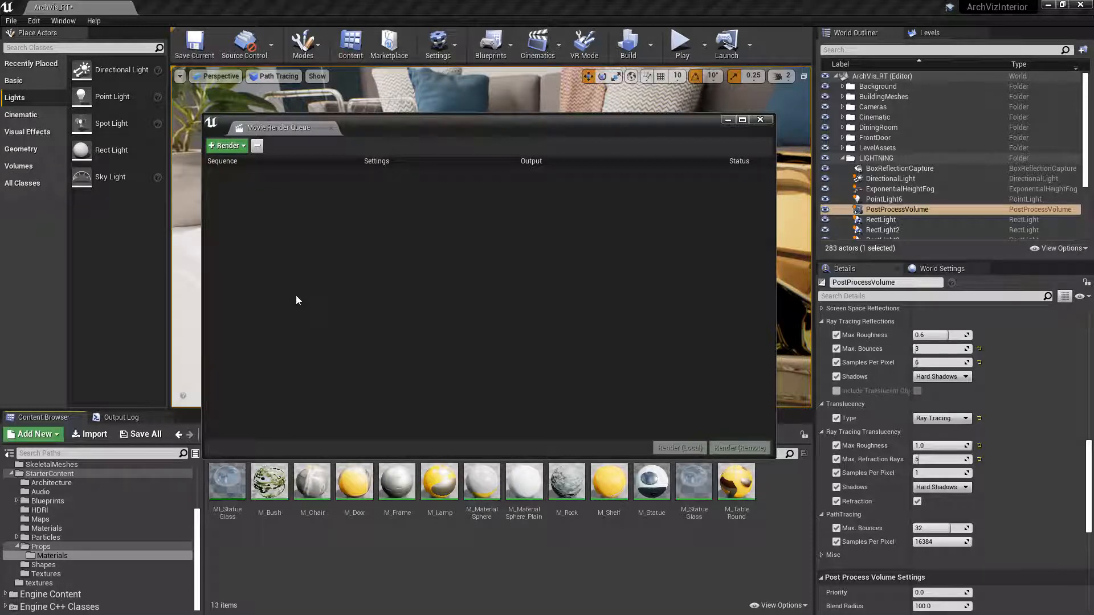
click(242, 147)
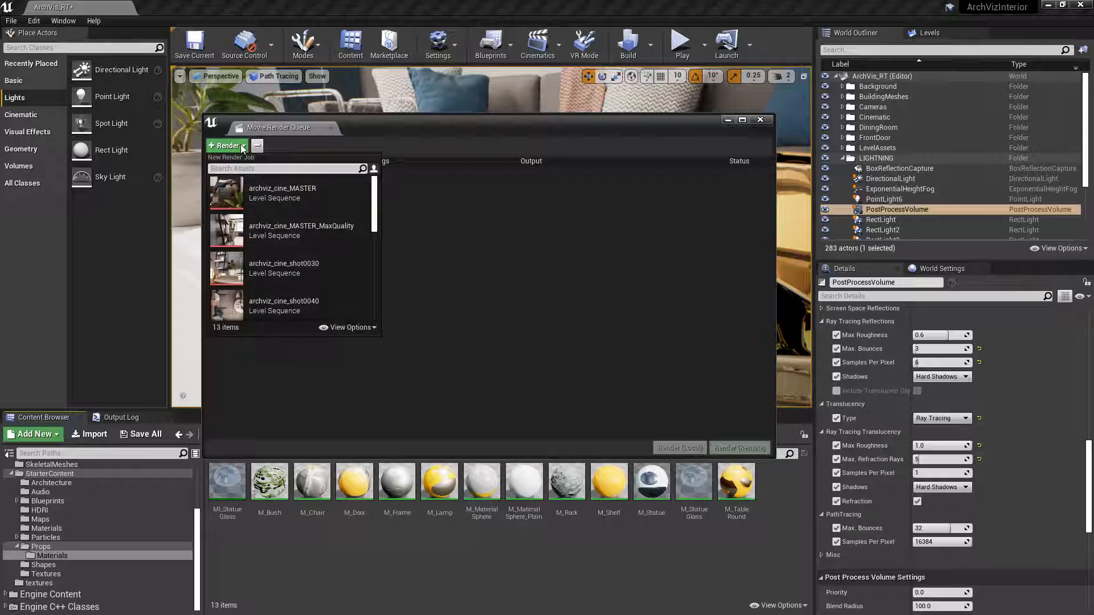
click(232, 193)
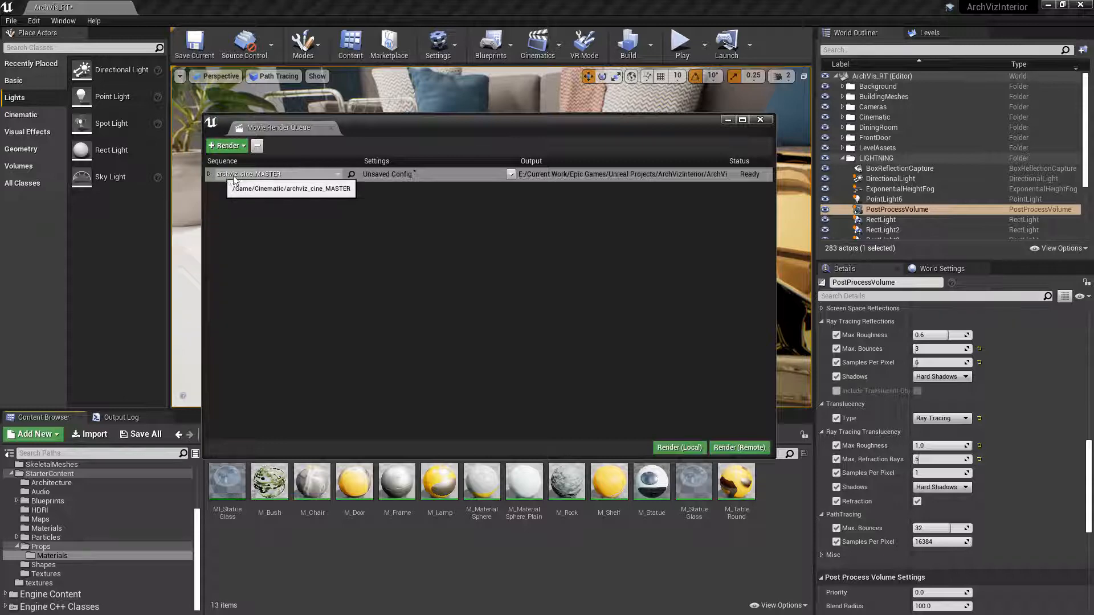
click(337, 173)
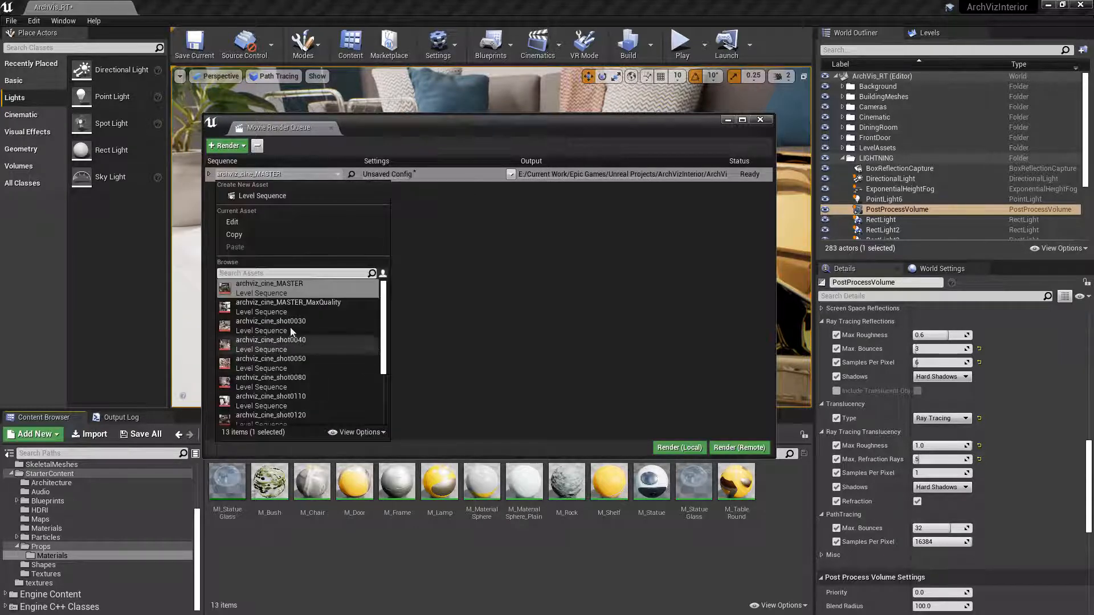
click(340, 174)
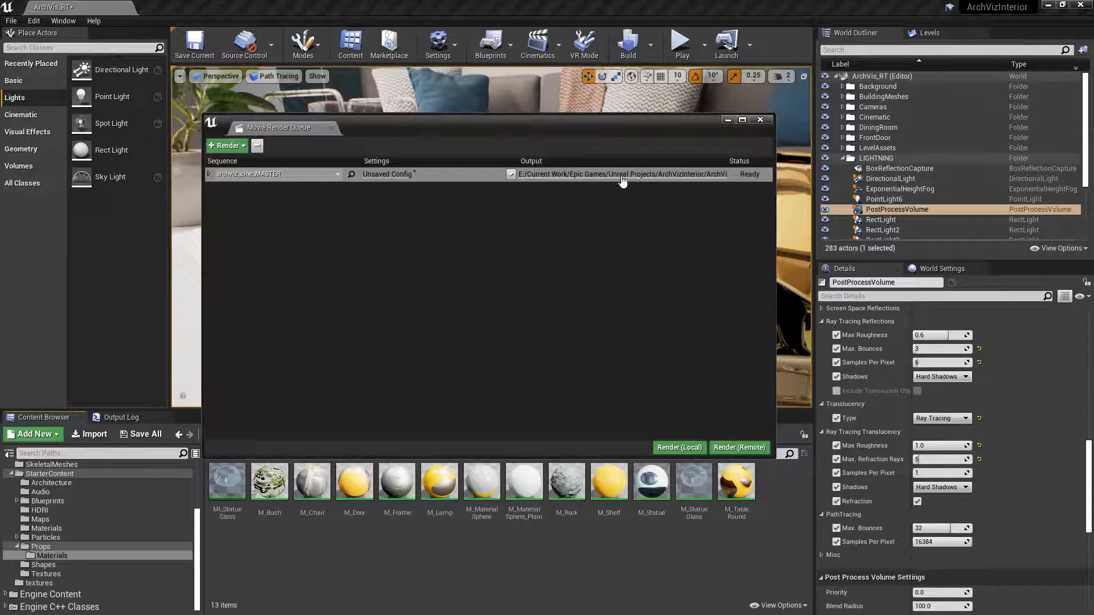
In the archviz_cine_MASTER job's render configuration, add a .png Sequence [8bit] output and disable the .jpg Sequence output.
click(401, 179)
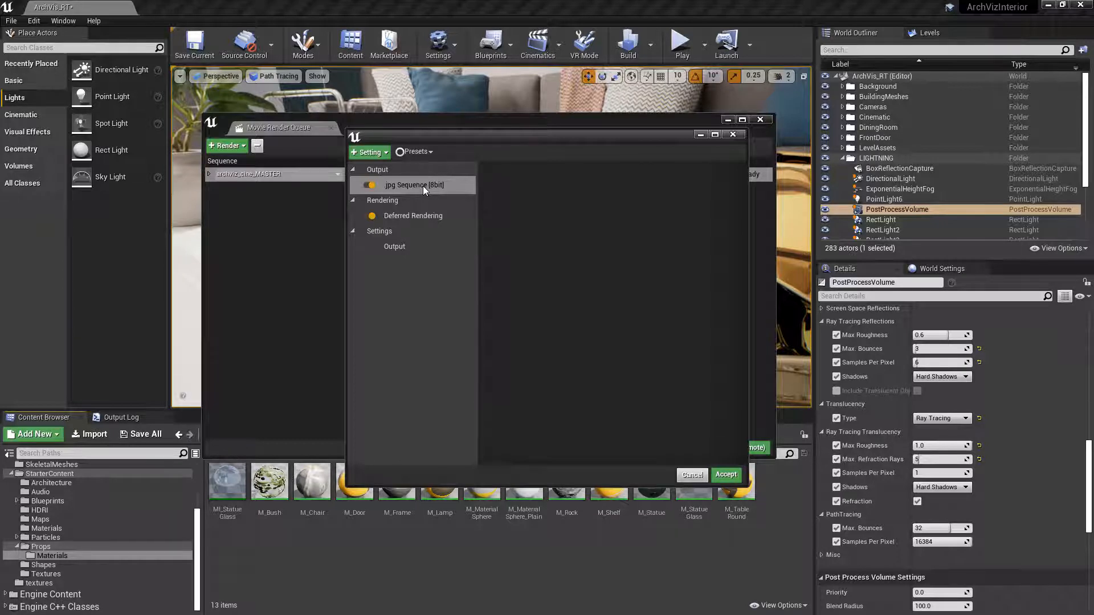
click(391, 251)
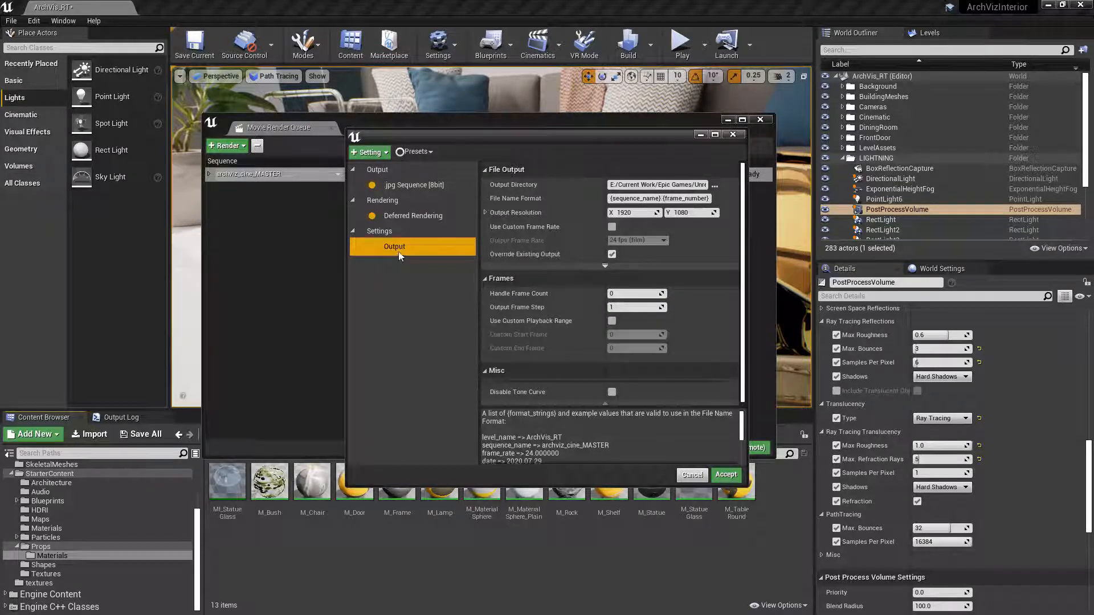
click(386, 153)
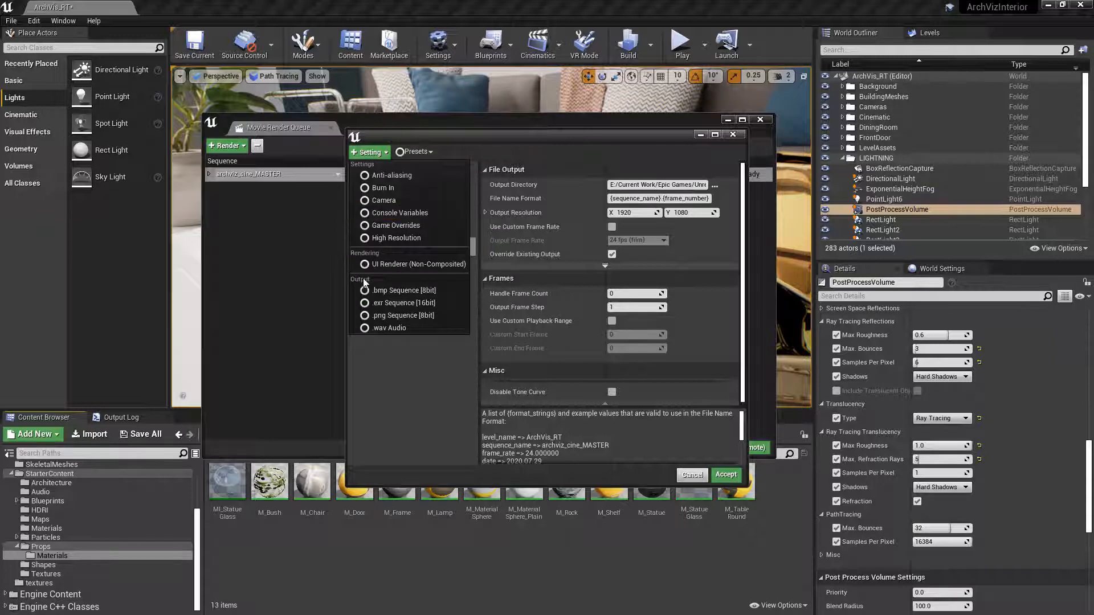
click(399, 313)
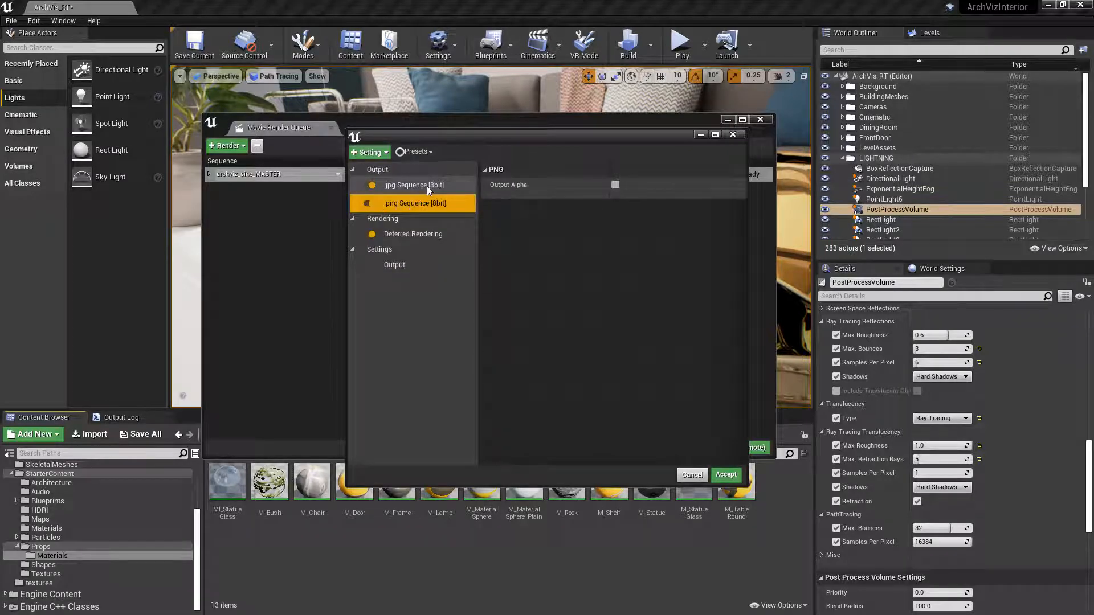
click(426, 186)
click(366, 187)
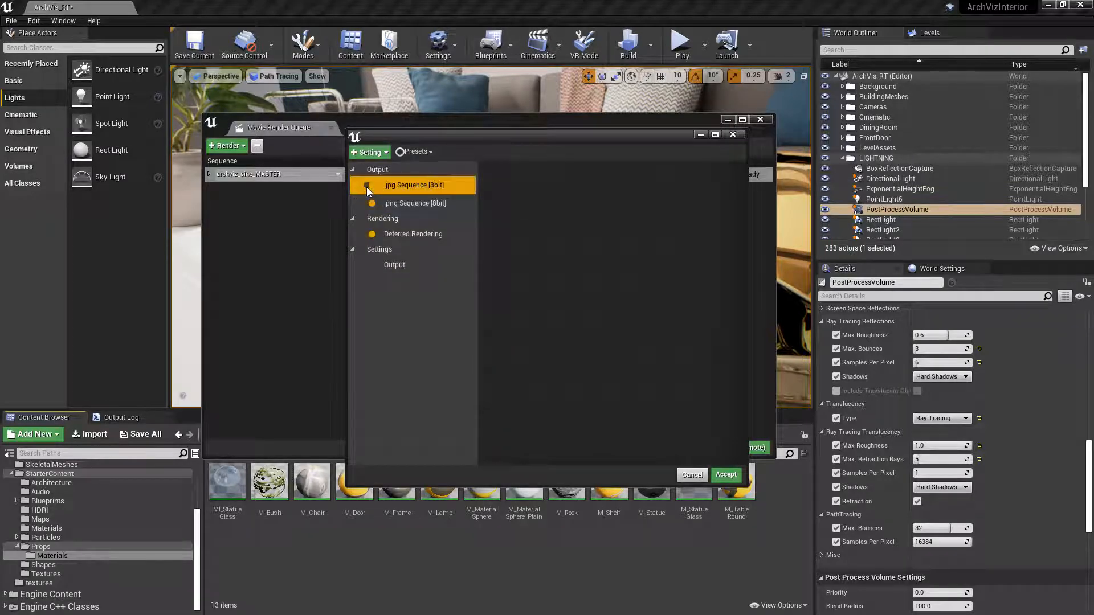
Set the render job's output resolution to 3840 x 2160.
click(392, 267)
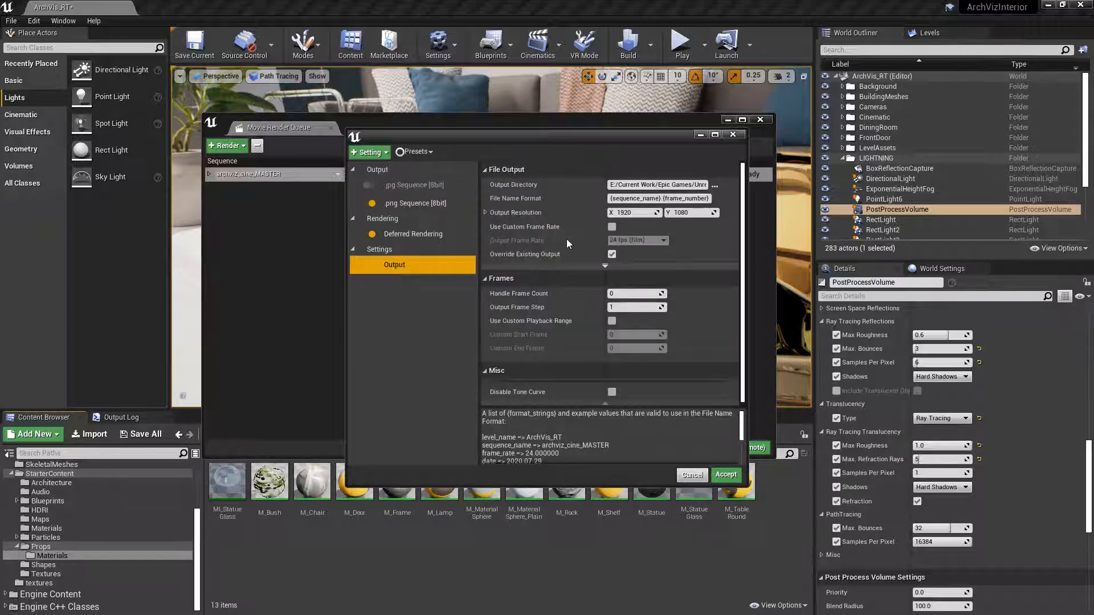
click(633, 213)
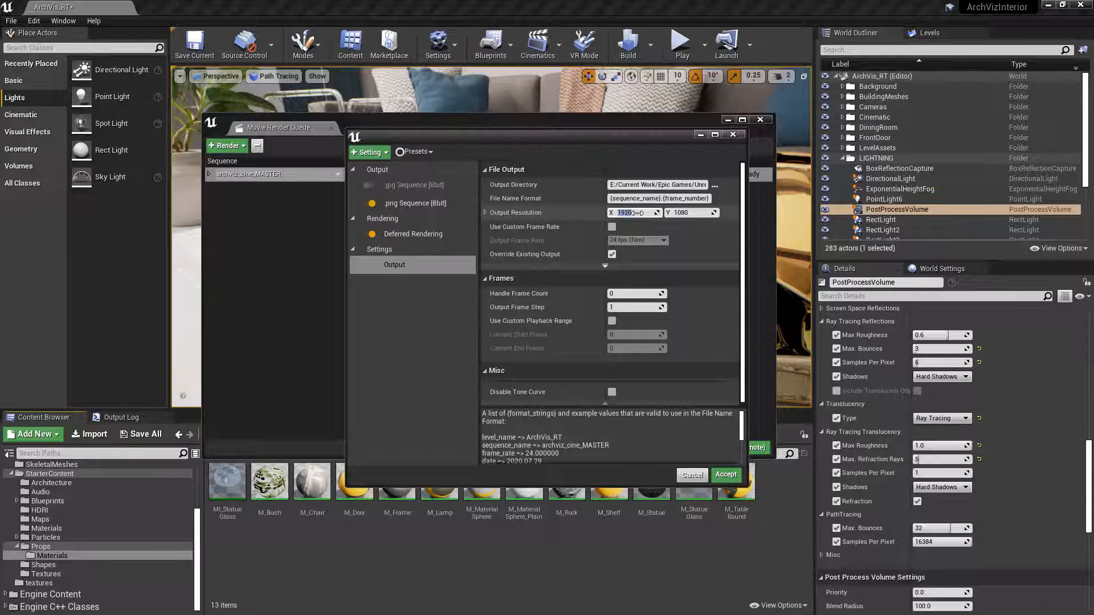
text(3840)
key(Tab)
text(2160)
Add the High Resolution setting to the render configuration and set its tile count to 2.
click(374, 152)
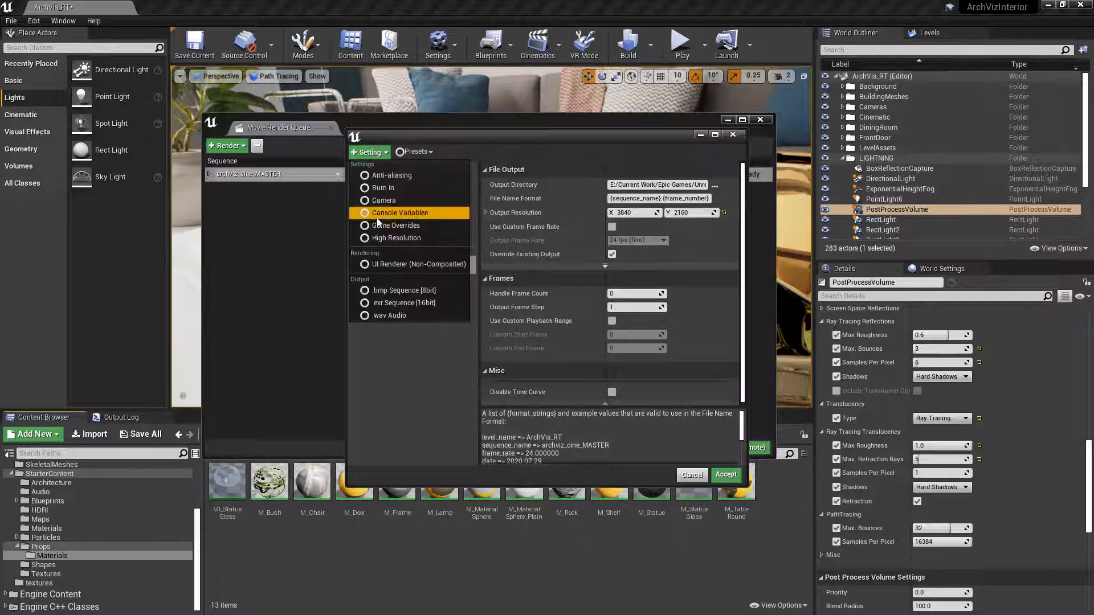
click(391, 238)
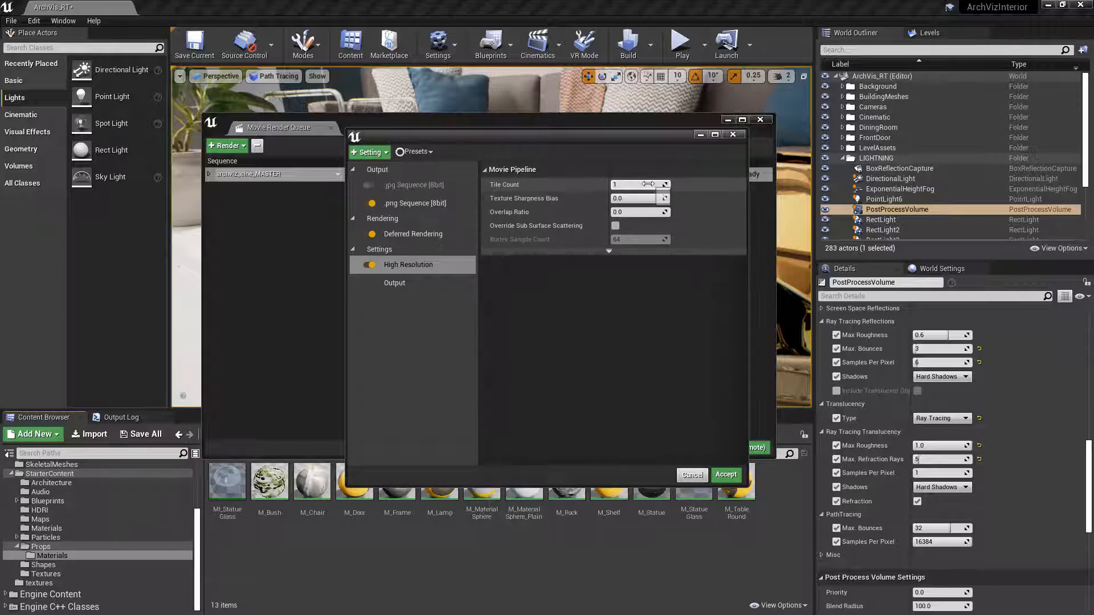
drag(647, 185, 650, 185)
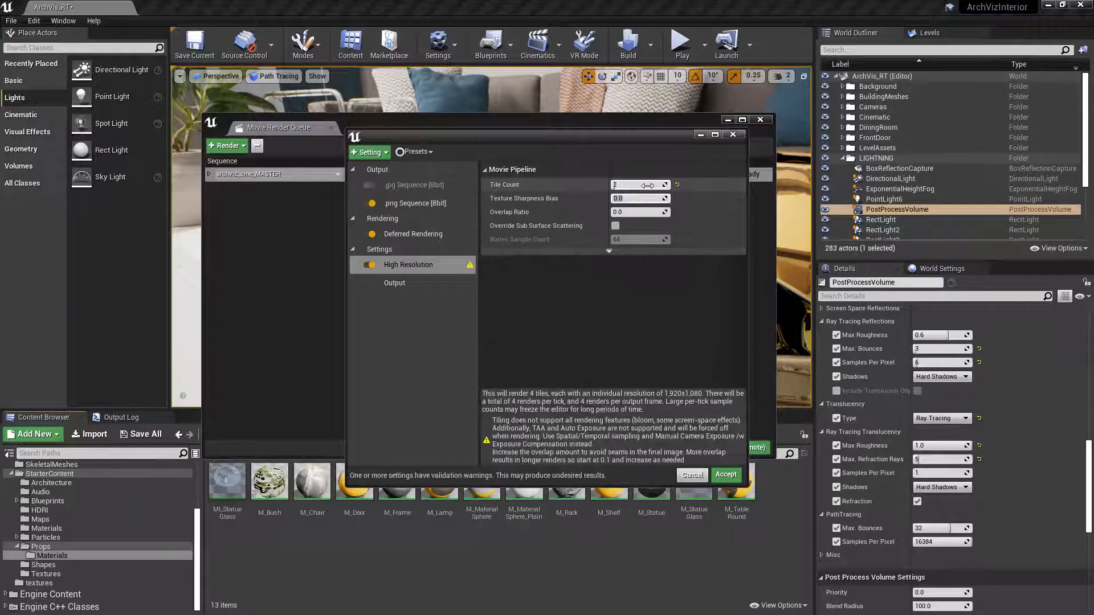
Try an overlap ratio of 0.5 for the high-resolution tiles and reset it to 0.
key(Tab)
key(Tab)
text(0.1)
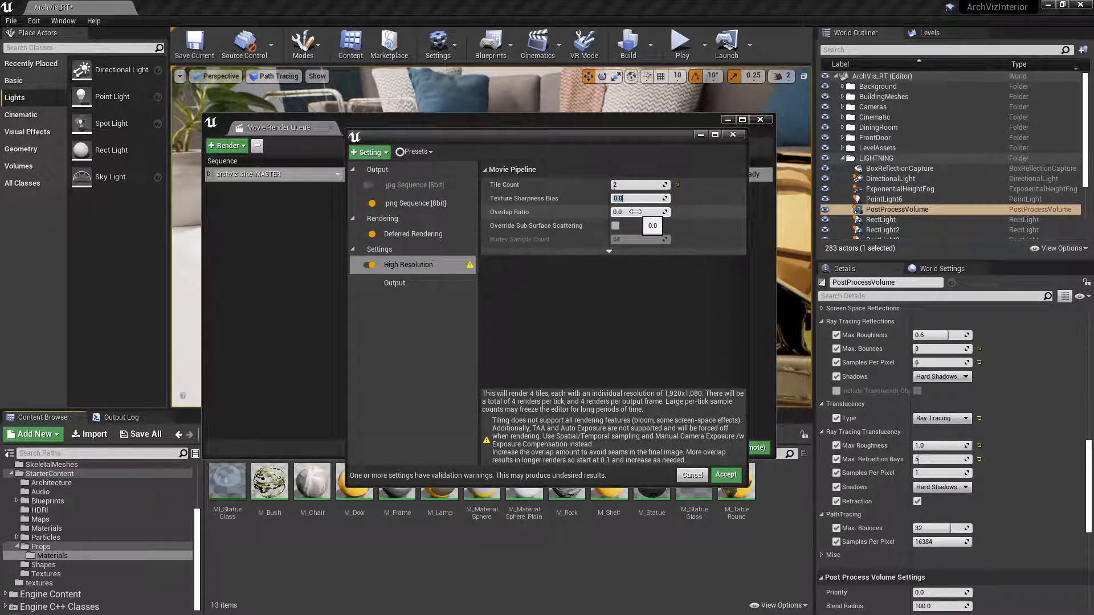
key(Tab)
text(0.5)
key(Return)
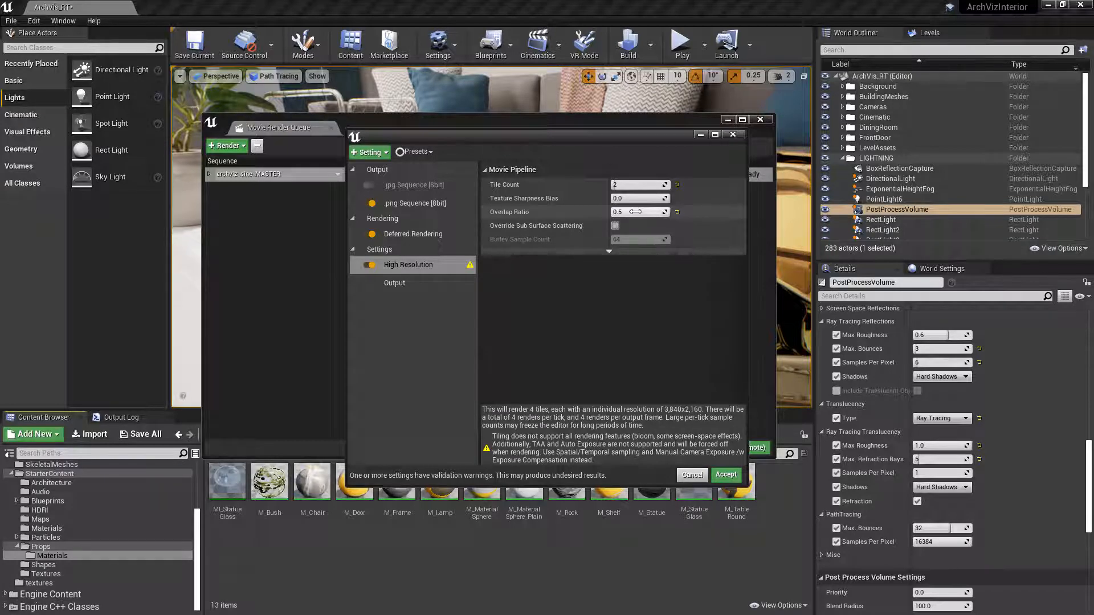
click(635, 212)
text(0)
key(Return)
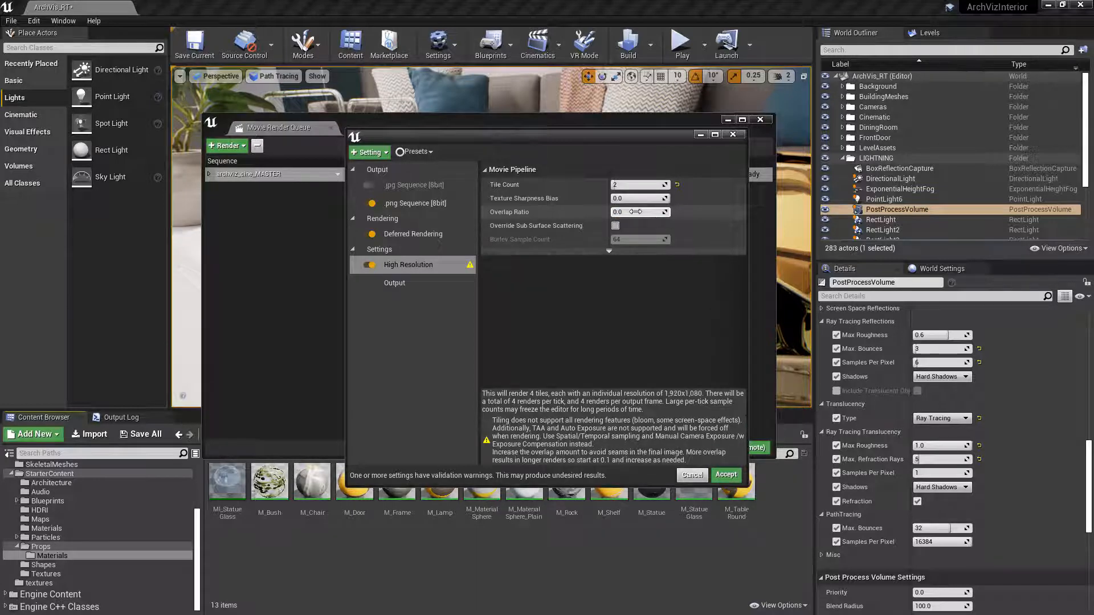
Set the overlap ratio of the high-resolution tiles to 0.1.
click(635, 211)
text(0.1)
key(Return)
click(382, 152)
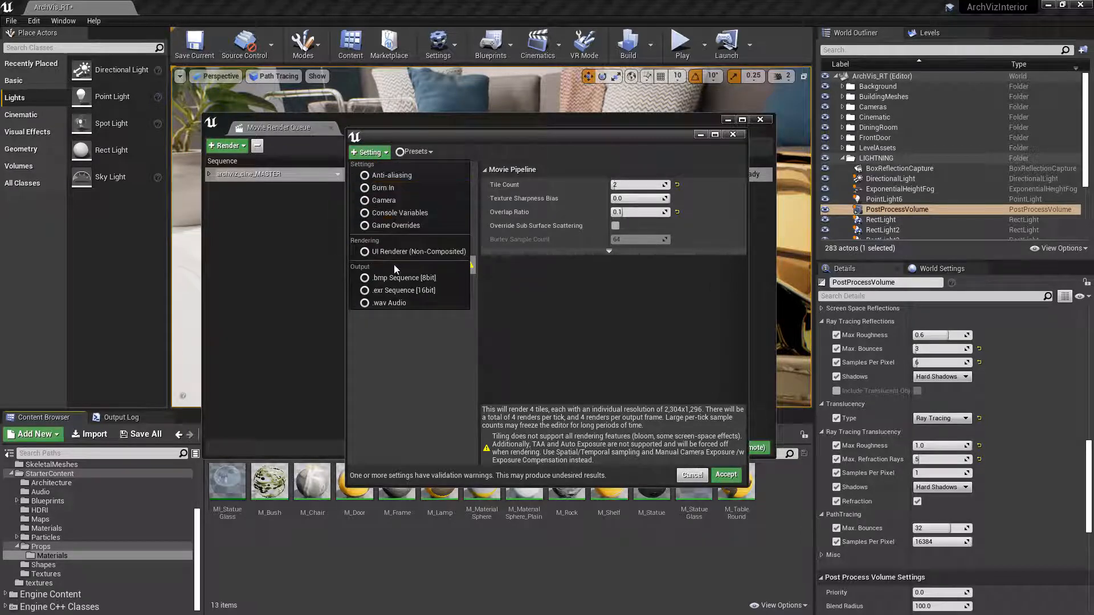
click(386, 153)
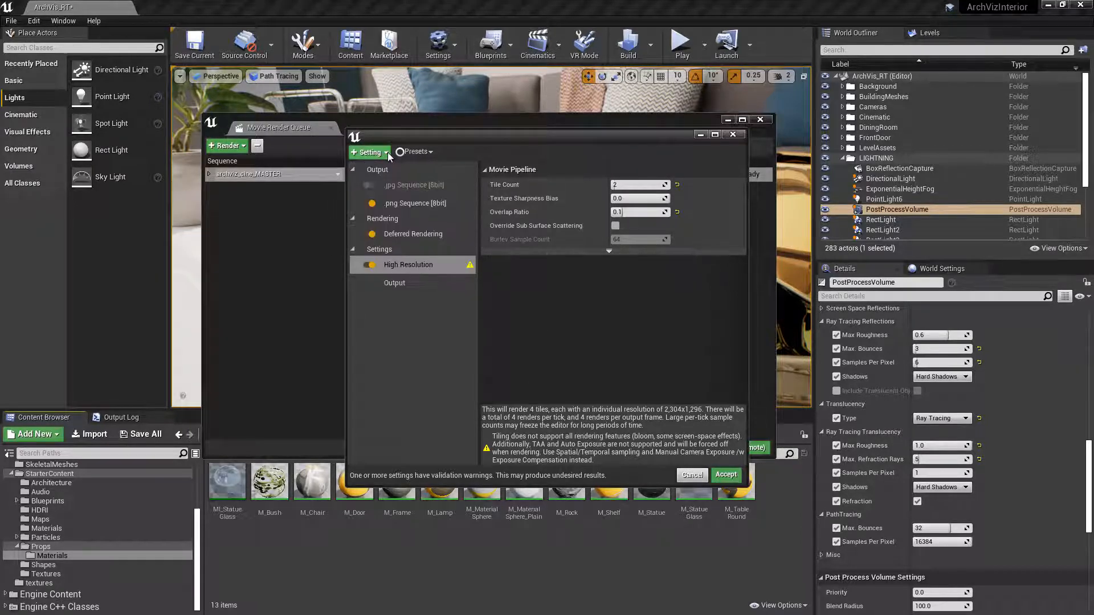
Save the render configuration as a preset named MyPreset in the Cinematics/MoviePipeline/Presets folder.
click(427, 152)
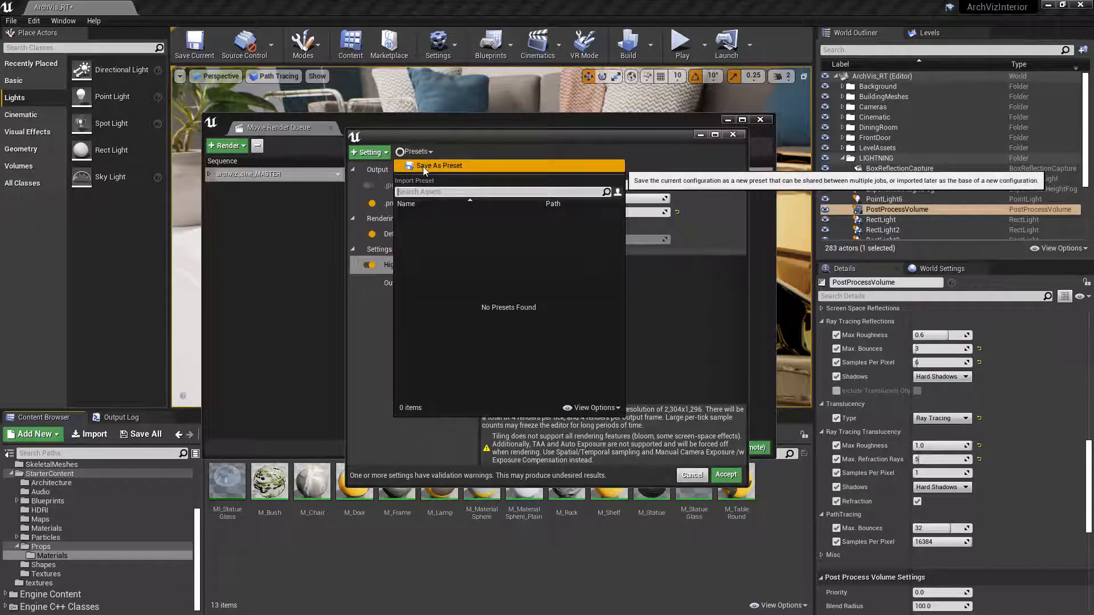
click(423, 167)
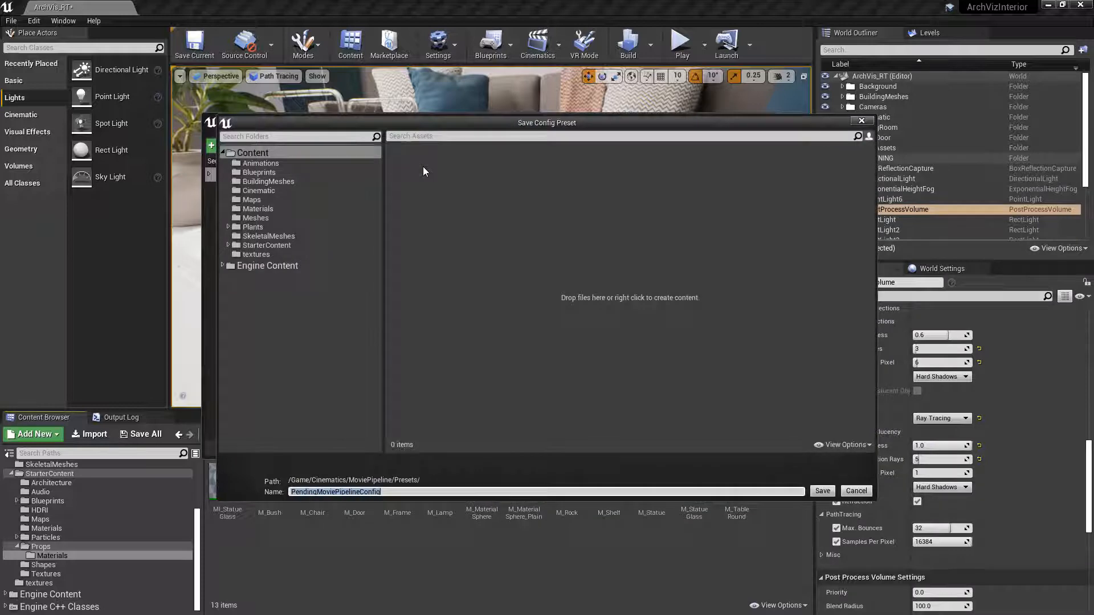
right_click(278, 296)
click(326, 312)
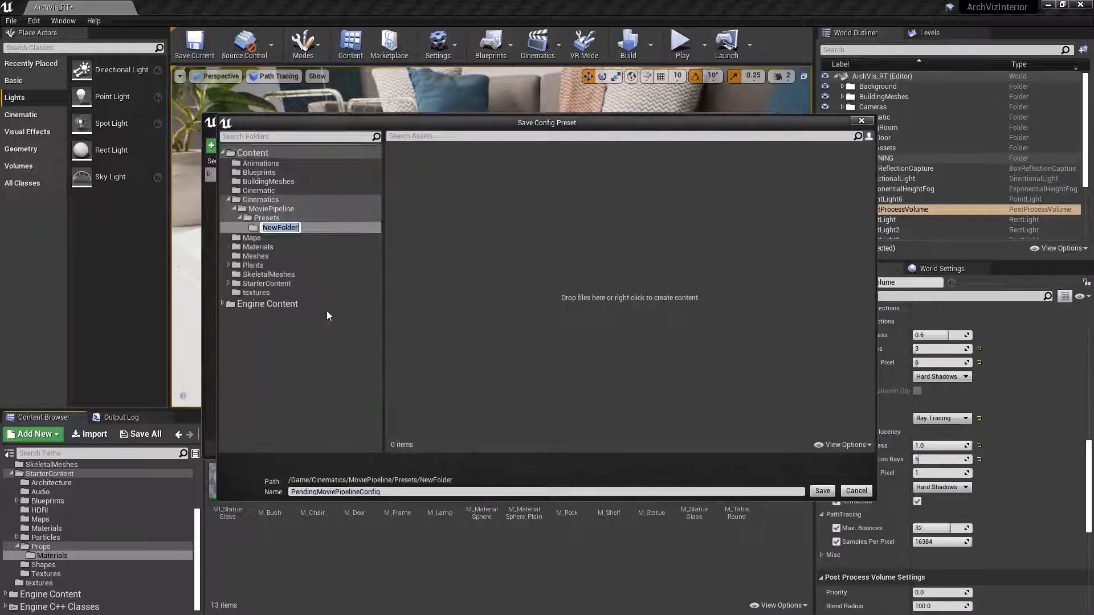
click(223, 199)
click(224, 198)
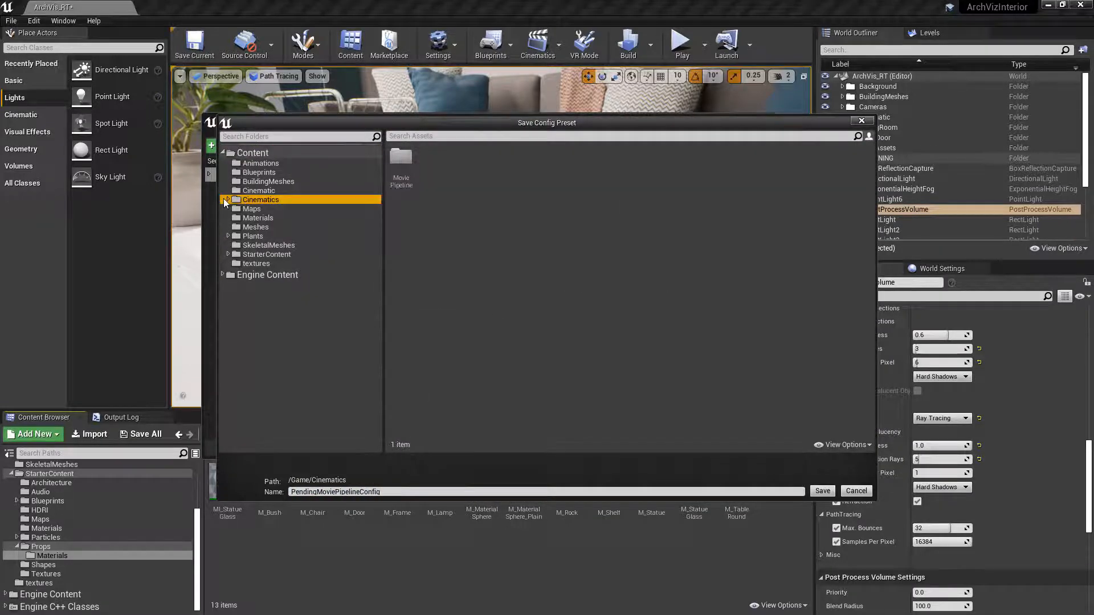
click(227, 200)
click(268, 219)
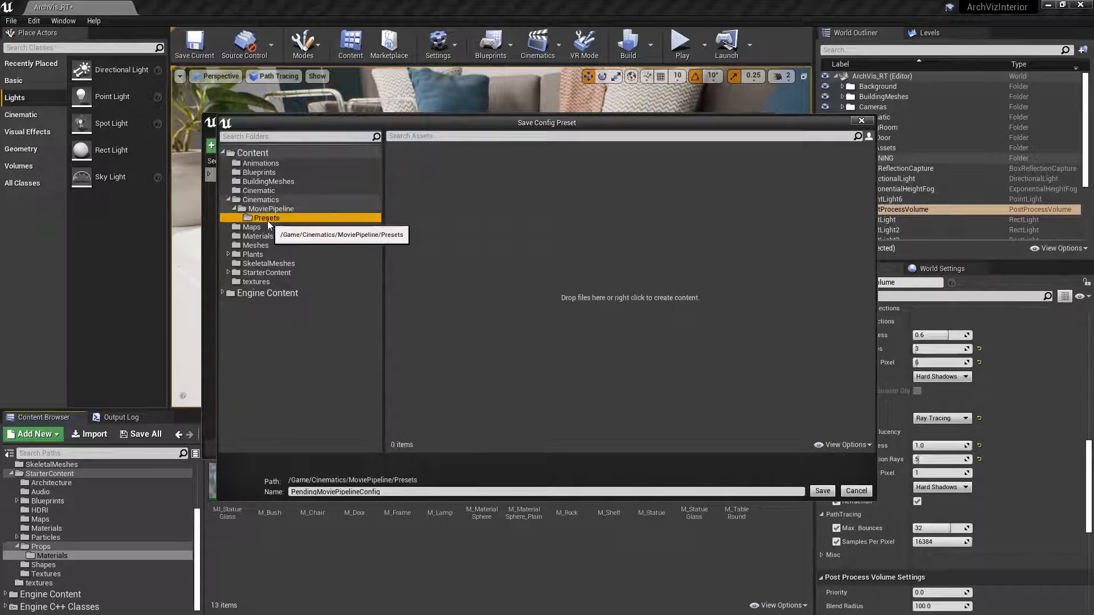
click(407, 492)
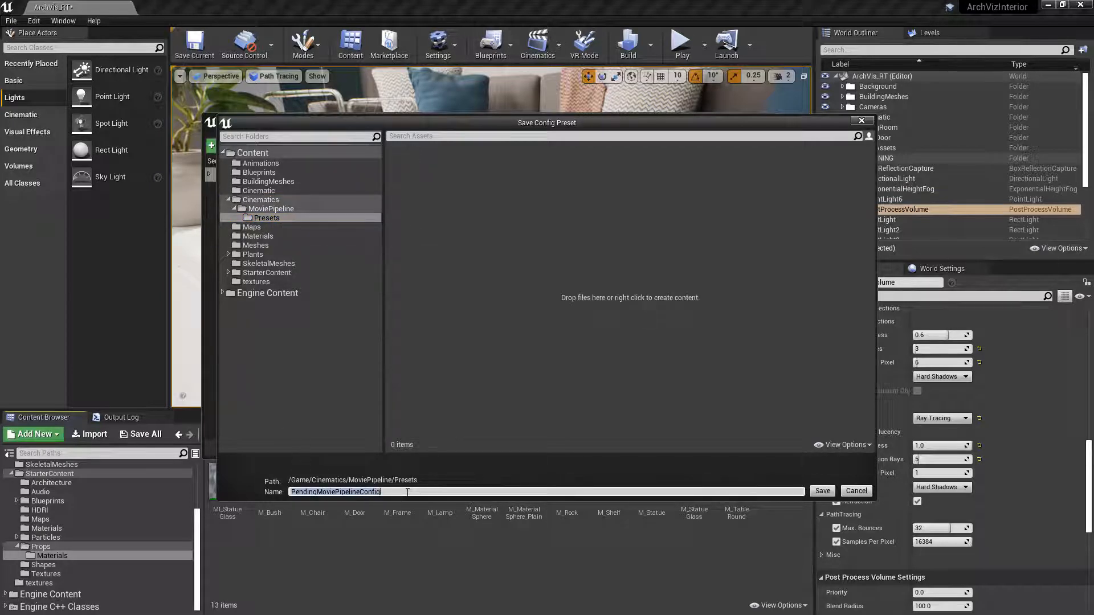
text(MyPreset)
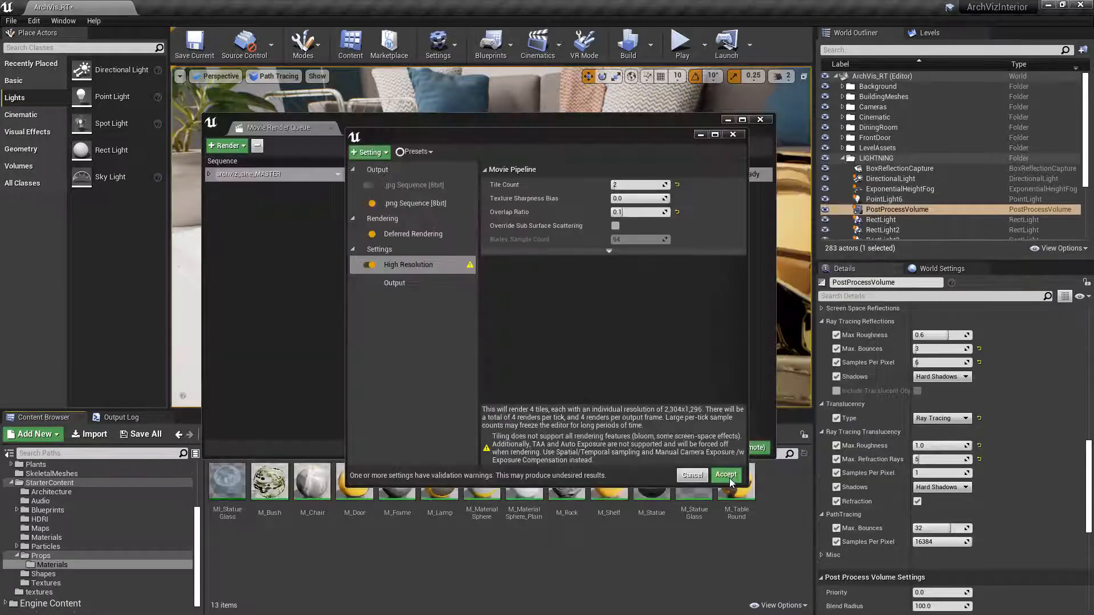
Accept the render configuration and start a local render of the archviz_cine_MASTER job.
click(726, 475)
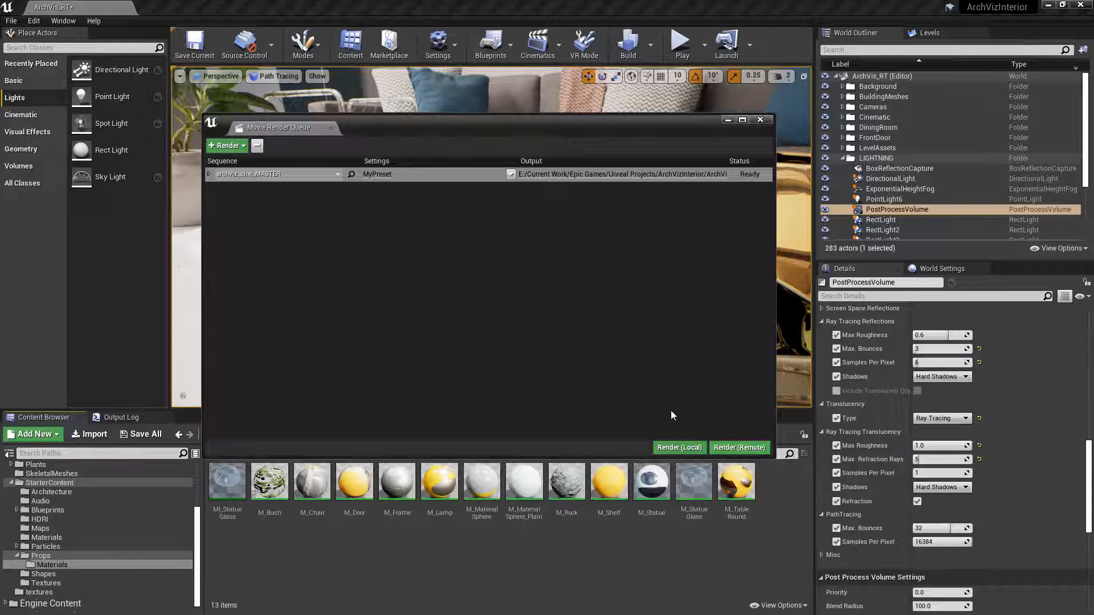
click(657, 448)
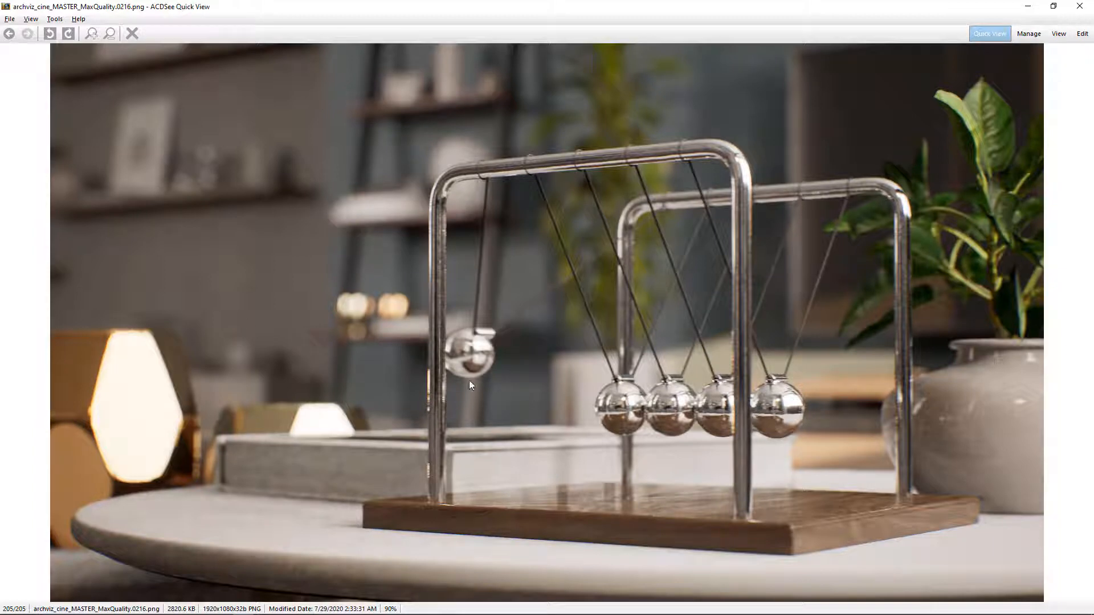
In ACDSee Quick View, step backwards through the rendered archviz_cine_MASTER_MaxQuality PNG frames from 0216 to examine the image quality.
key(Left)
key(Left)
key(Left)
key(Left)
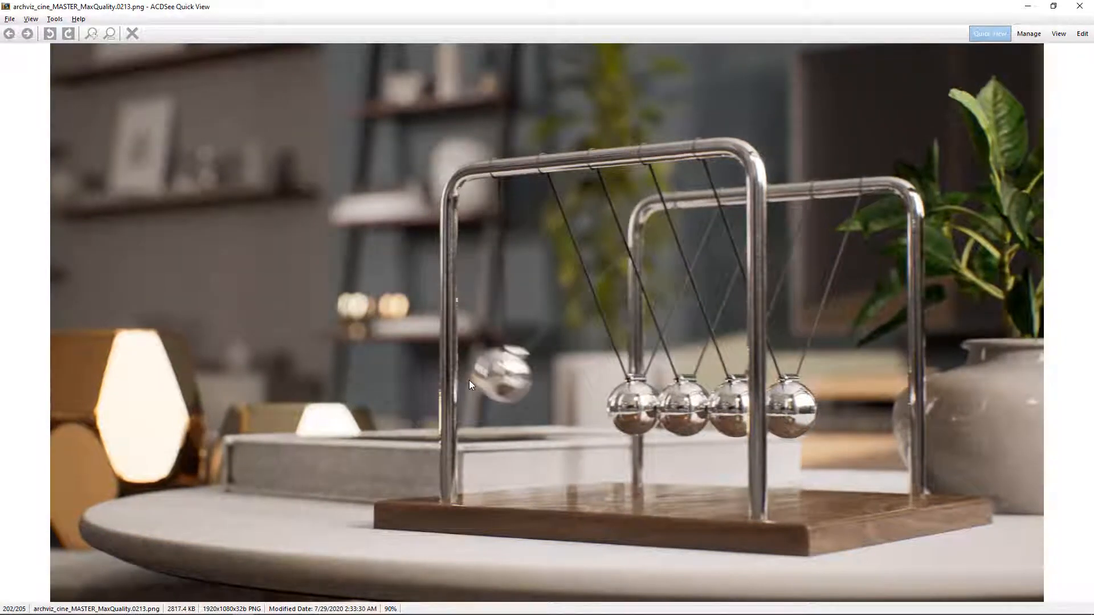
key(Left)
key(Left)
key(Left)
key(Left)
key(Left)
key(Left)
key(Left)
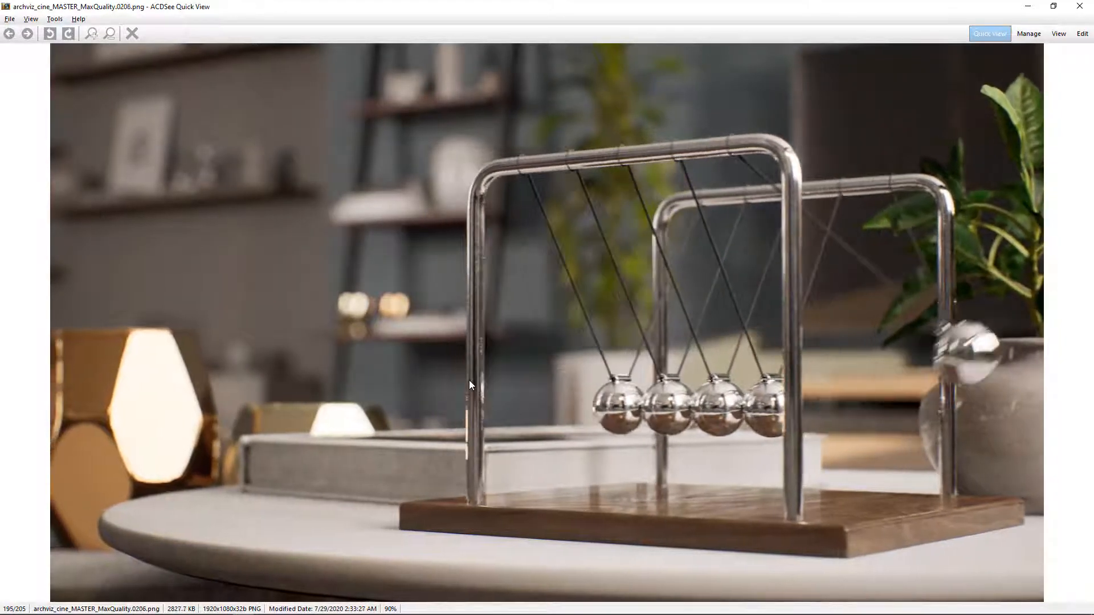
key(Left)
key(Left)
key(Left)
key(Left)
key(Left)
key(Left)
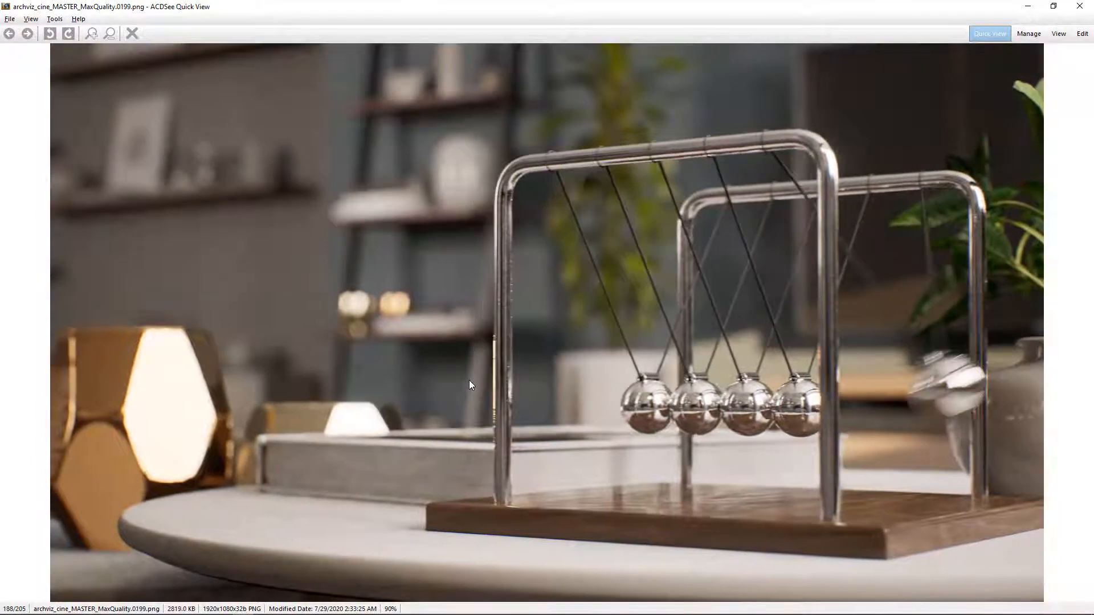
key(Left)
key(Left)
key(Left)
key(Left)
key(Left)
key(Left)
key(Left)
key(Left)
key(Left)
key(Left)
key(Left)
key(Left)
key(Left)
key(Left)
key(Left)
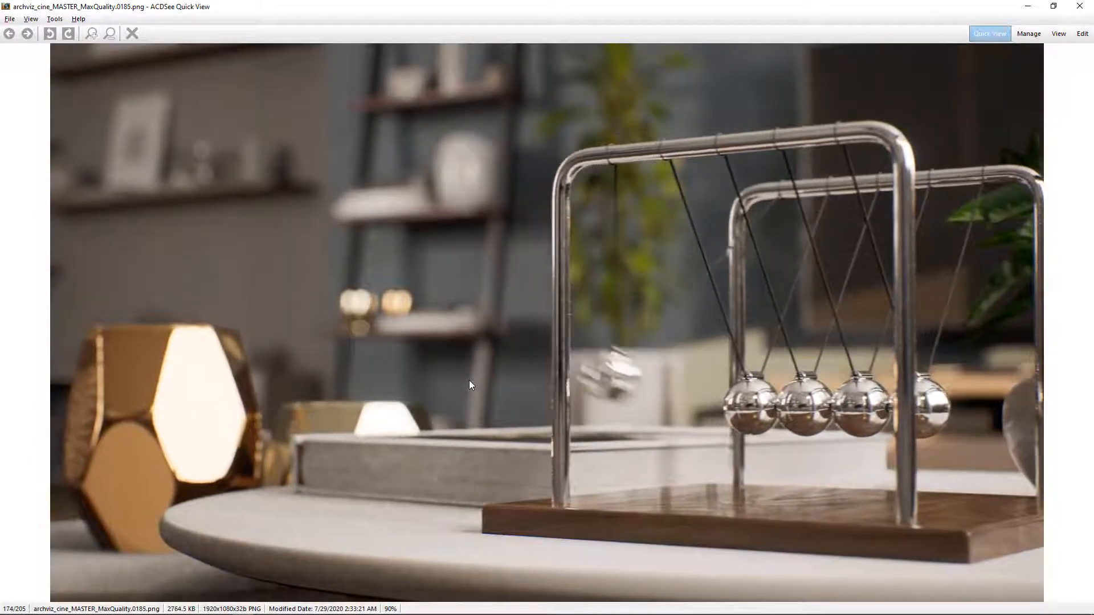
key(Left)
key(Left)
key(Left)
key(Left)
key(Left)
key(Left)
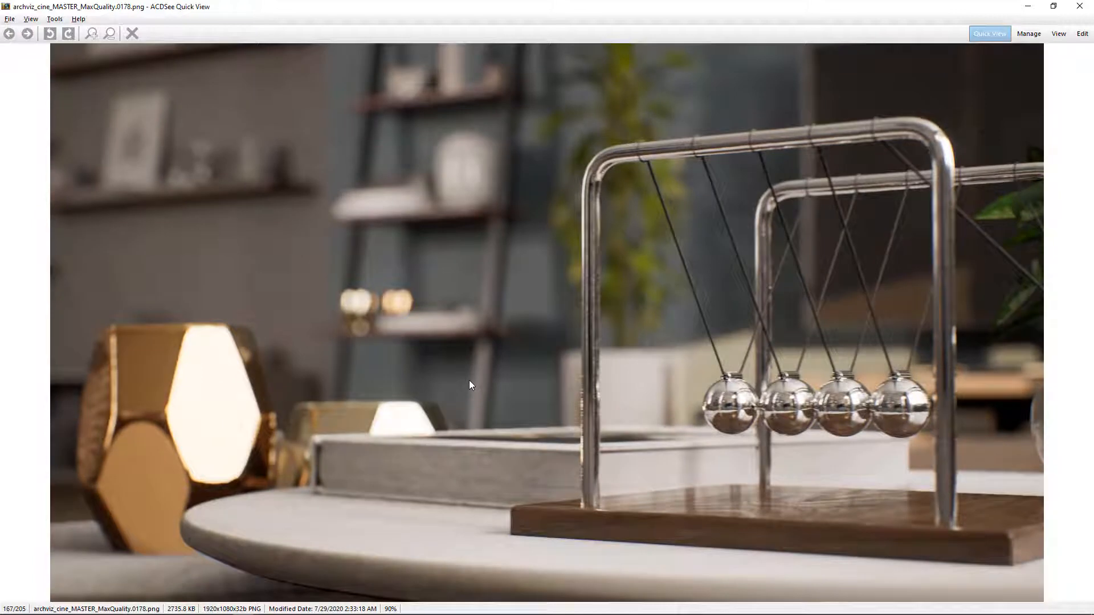
key(Left)
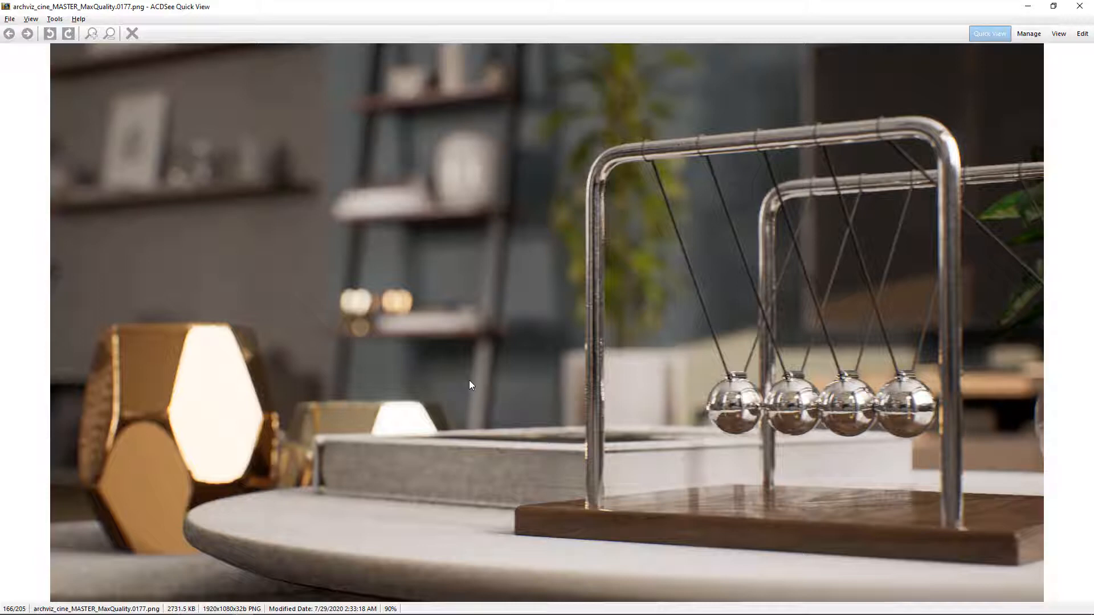
key(Left)
key(Left)
key(Left)
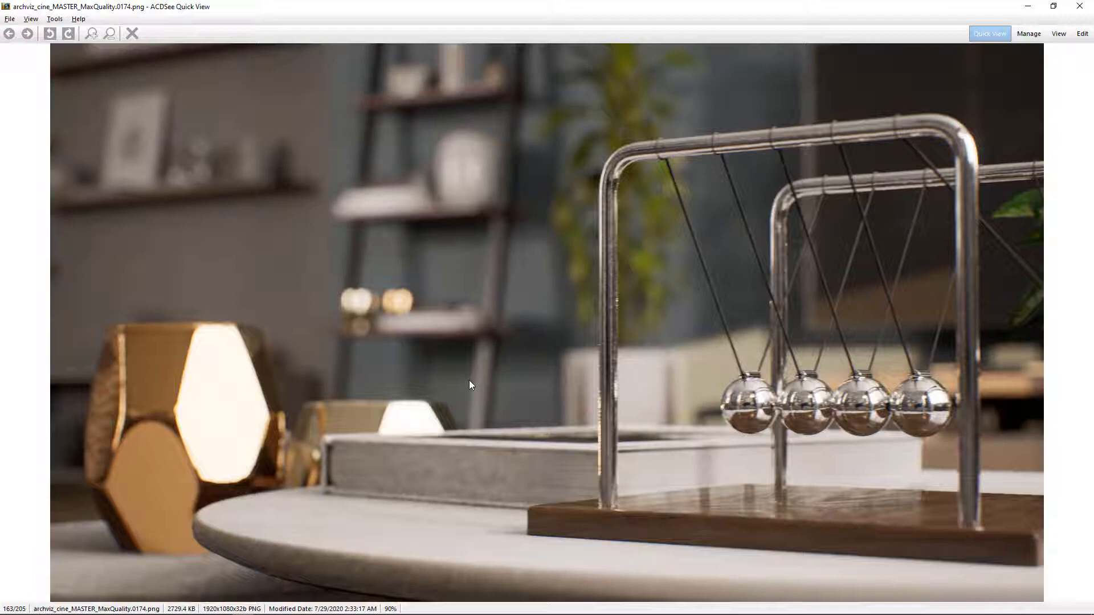
key(Left)
key(Left)
key(Left)
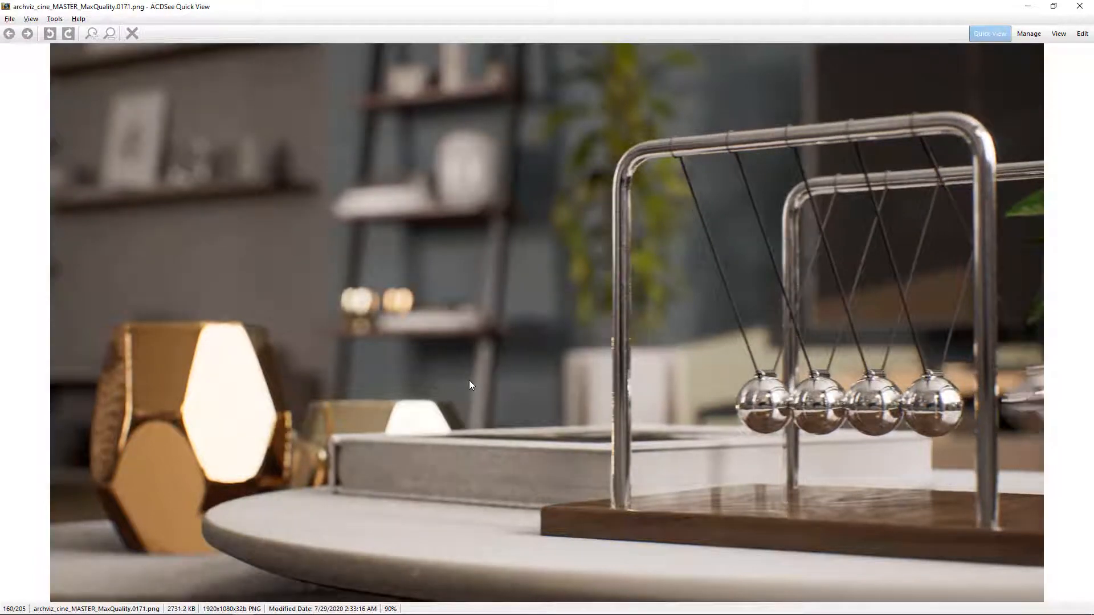
key(Left)
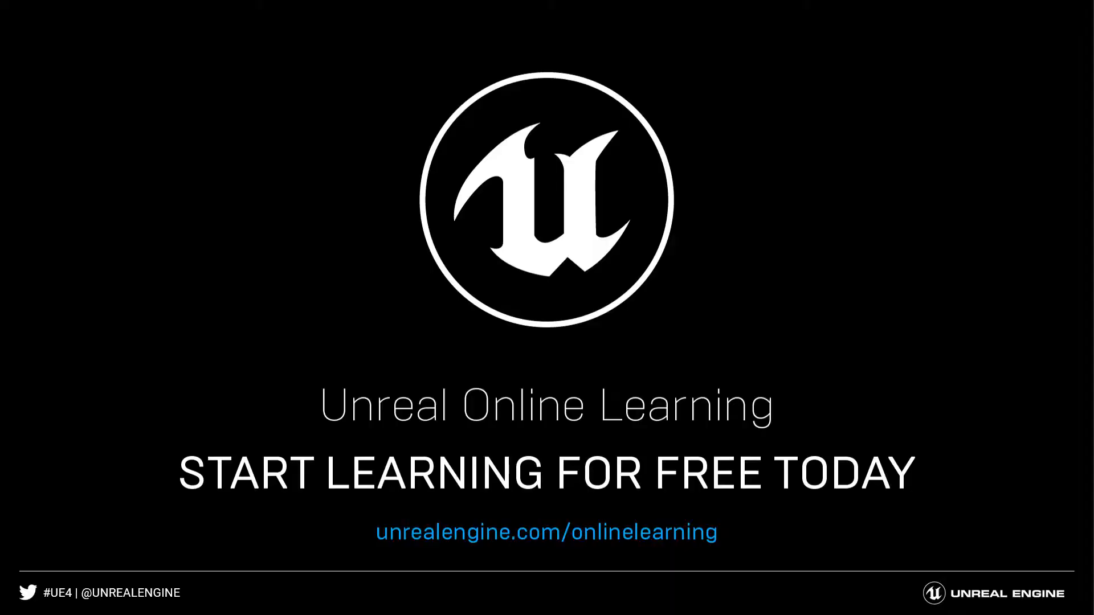